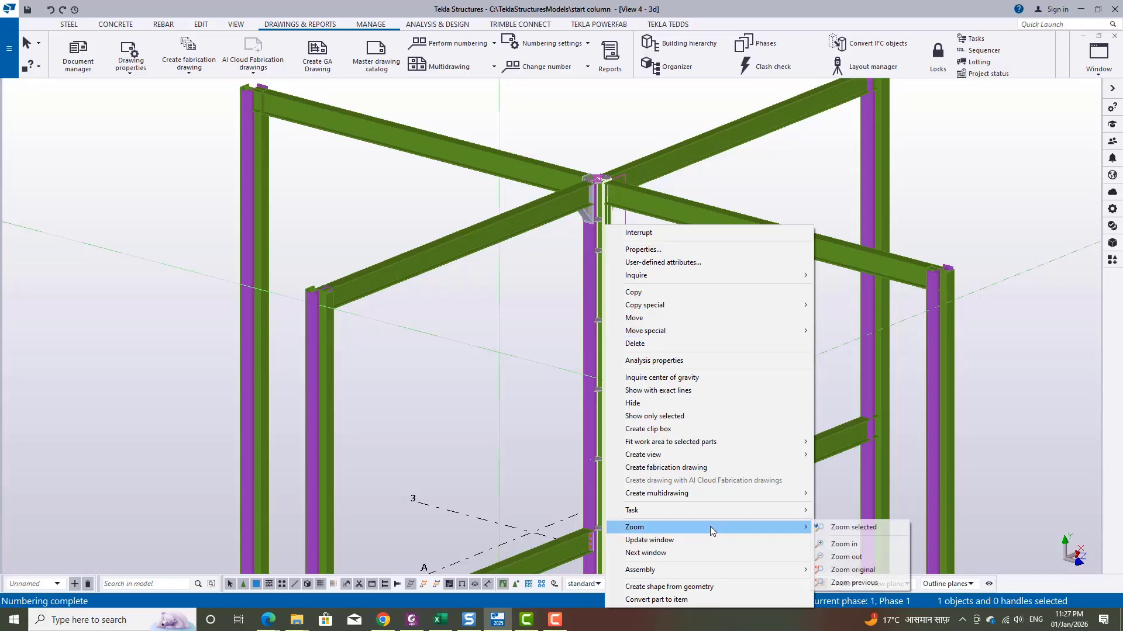
Create an assembly multidrawing with layout for the selected column, and open assembly drawing 101C2 for editing
mouse_move(761, 494)
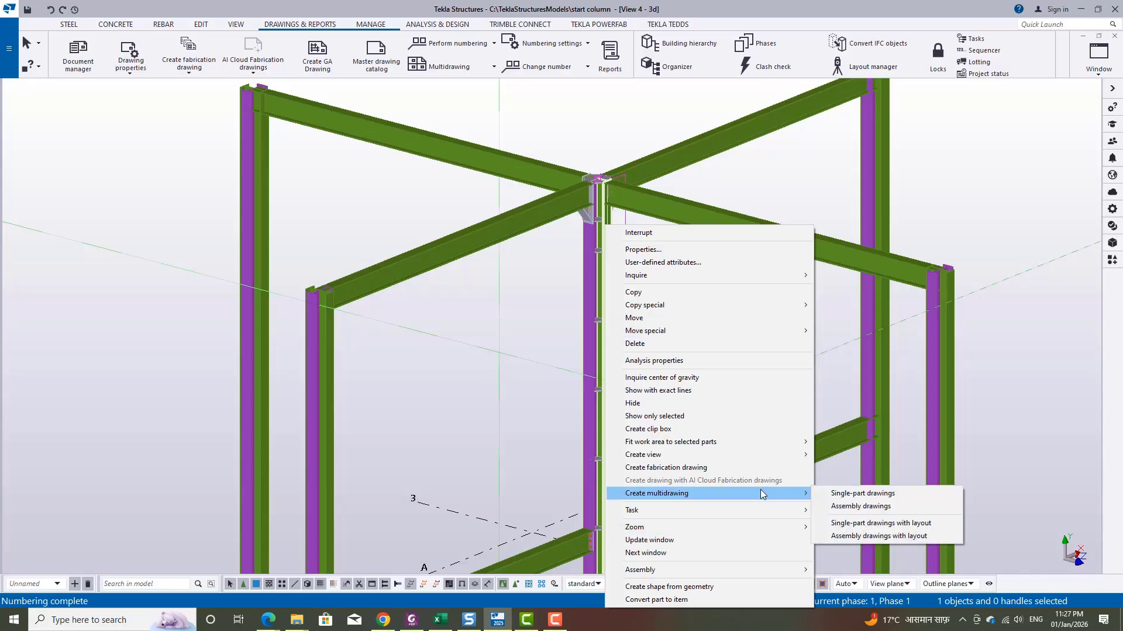
click(879, 537)
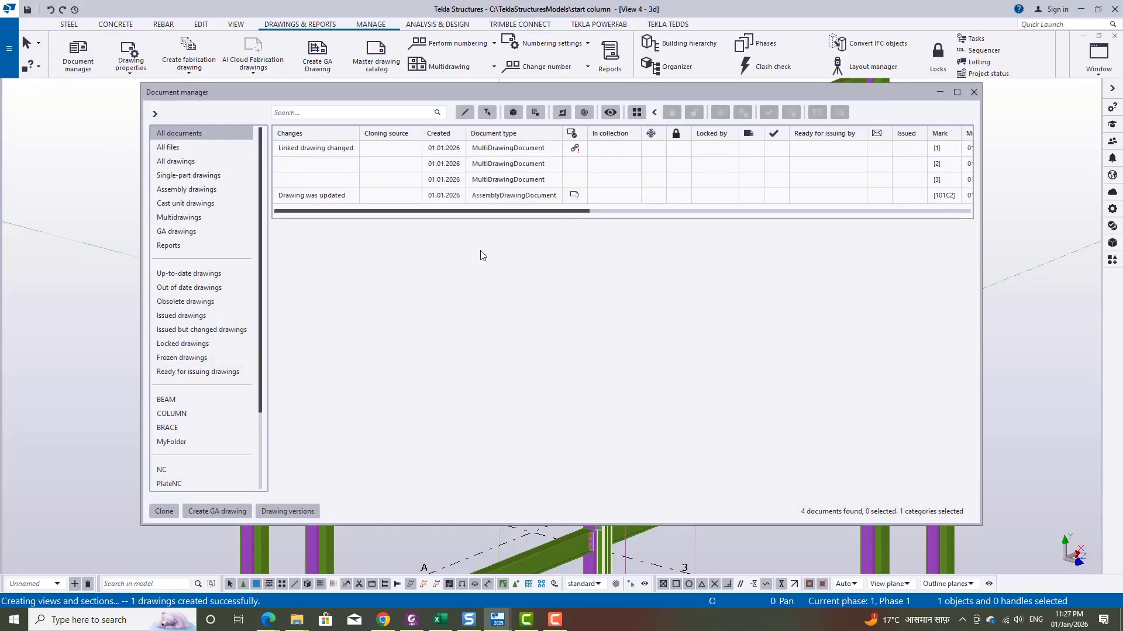
click(508, 193)
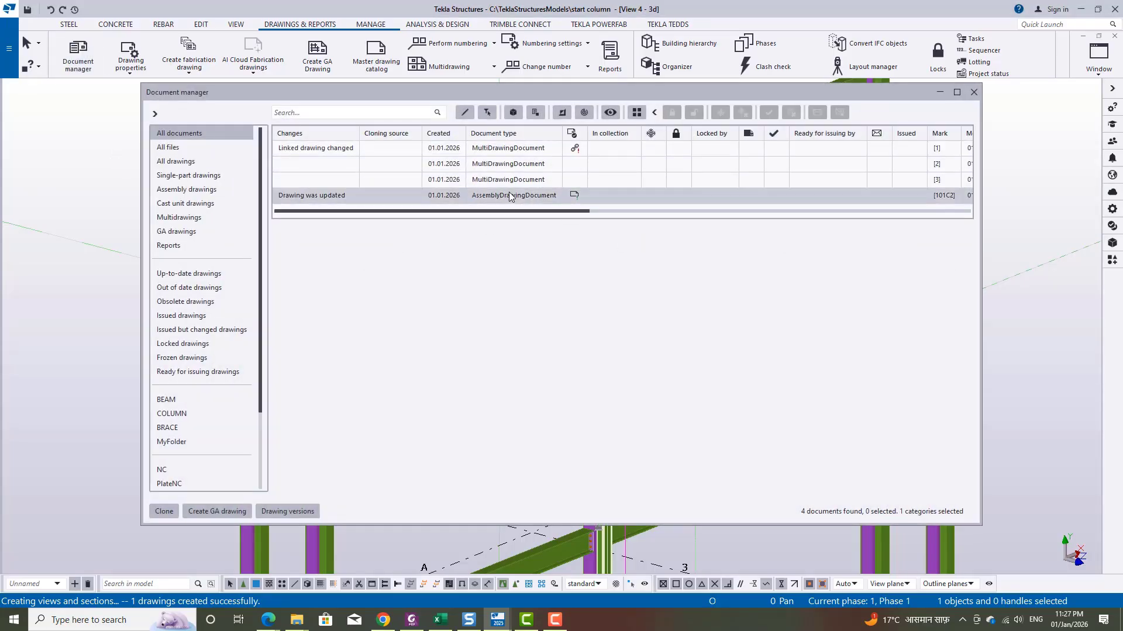
double_click(530, 201)
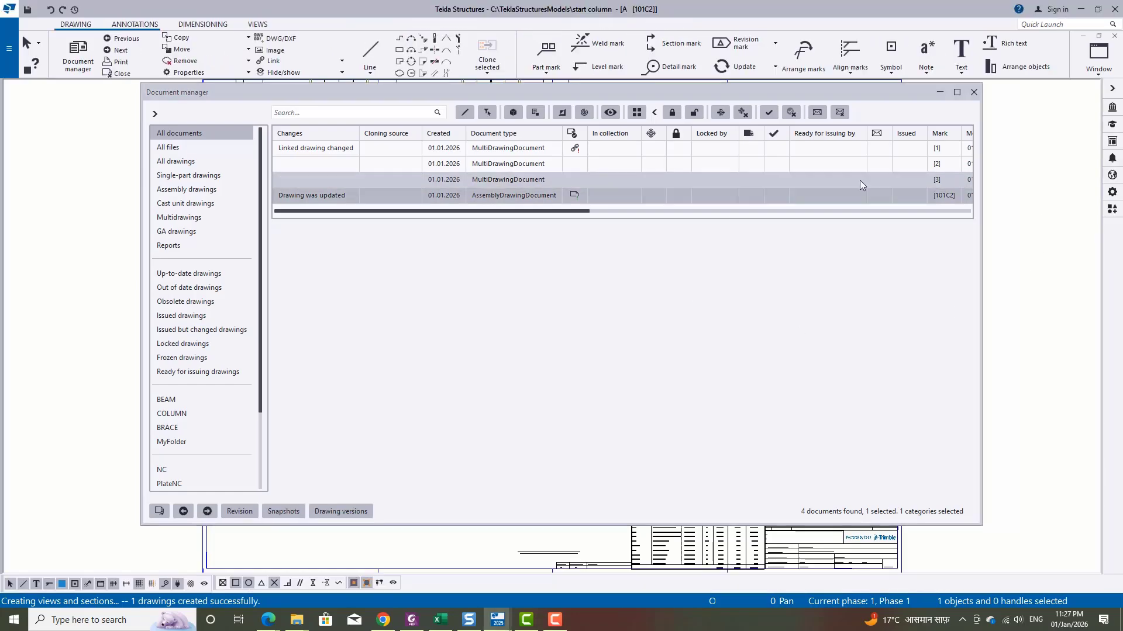
click(940, 93)
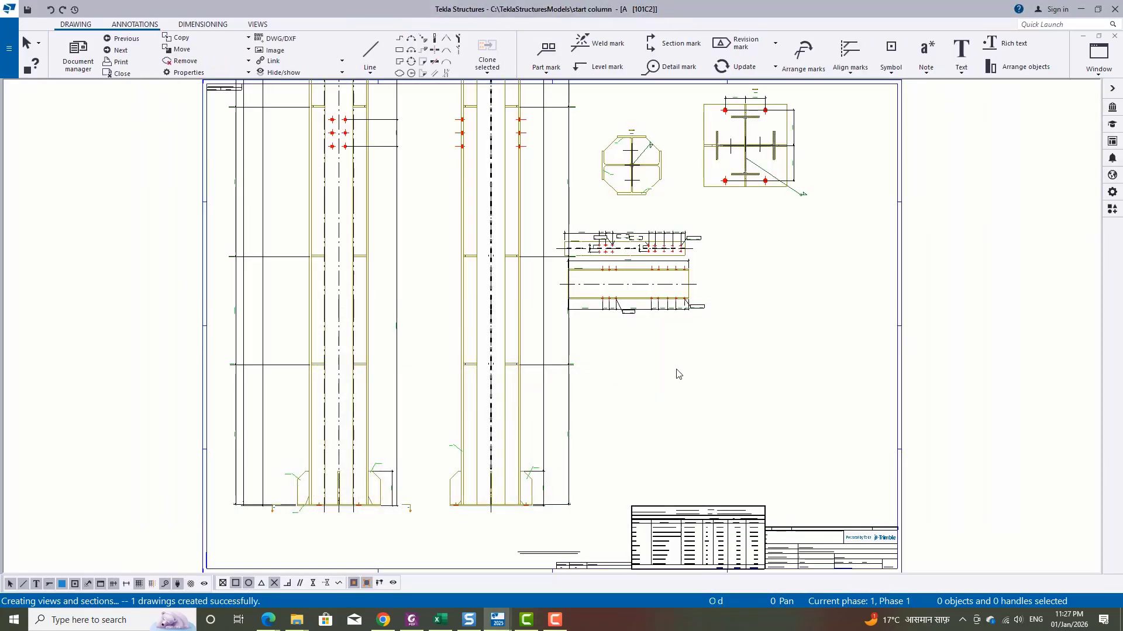
scroll(678, 374, down, 8)
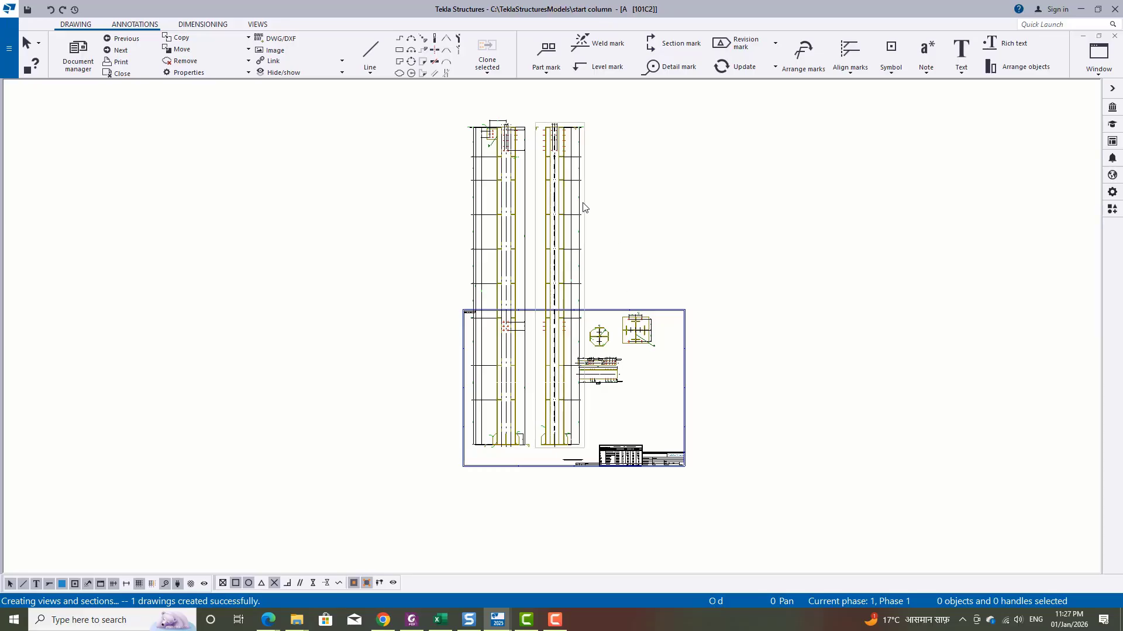
click(584, 207)
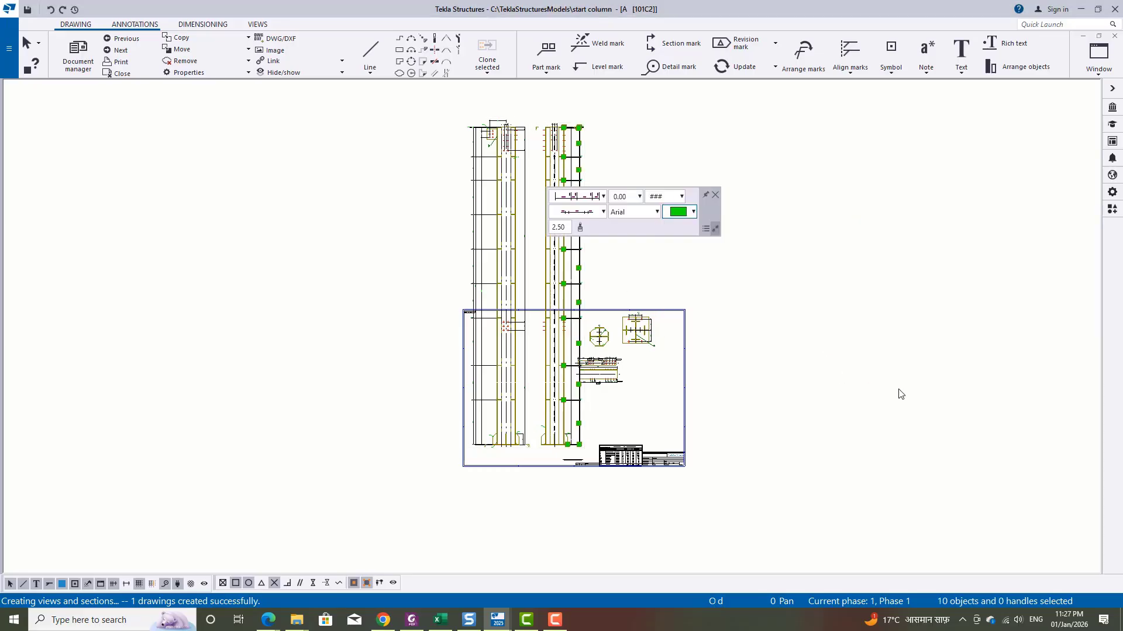
click(715, 195)
click(820, 342)
Set the scale of the second column elevation view to 1/10 and move the view down into the sheet frame
middle_drag(570, 325, 587, 294)
scroll(591, 284, up, 5)
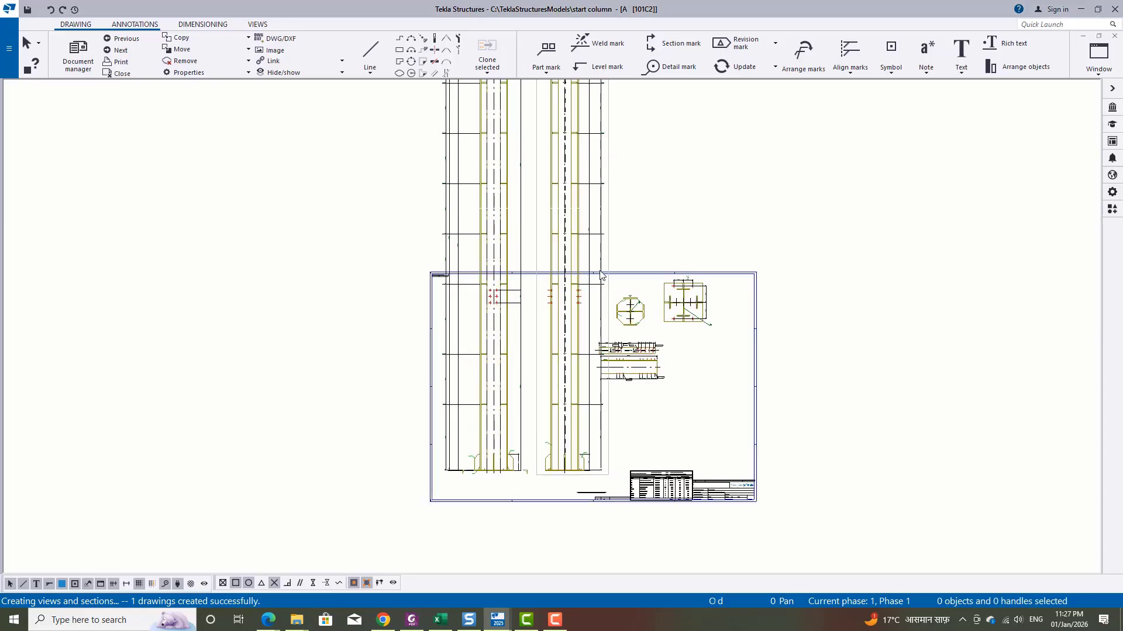
click(522, 298)
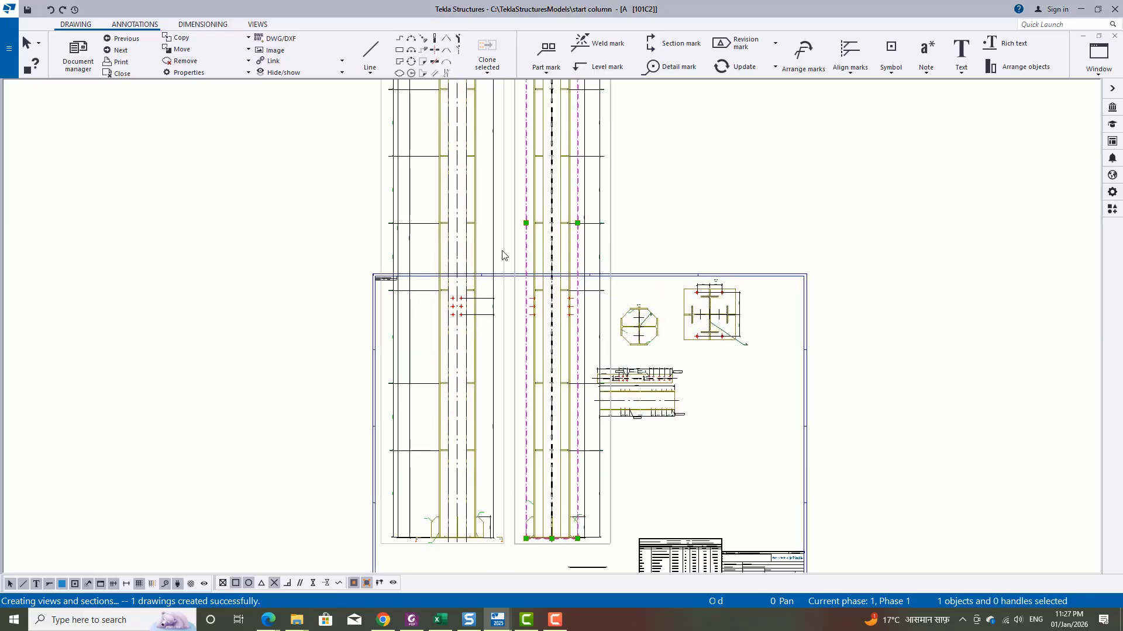
double_click(610, 249)
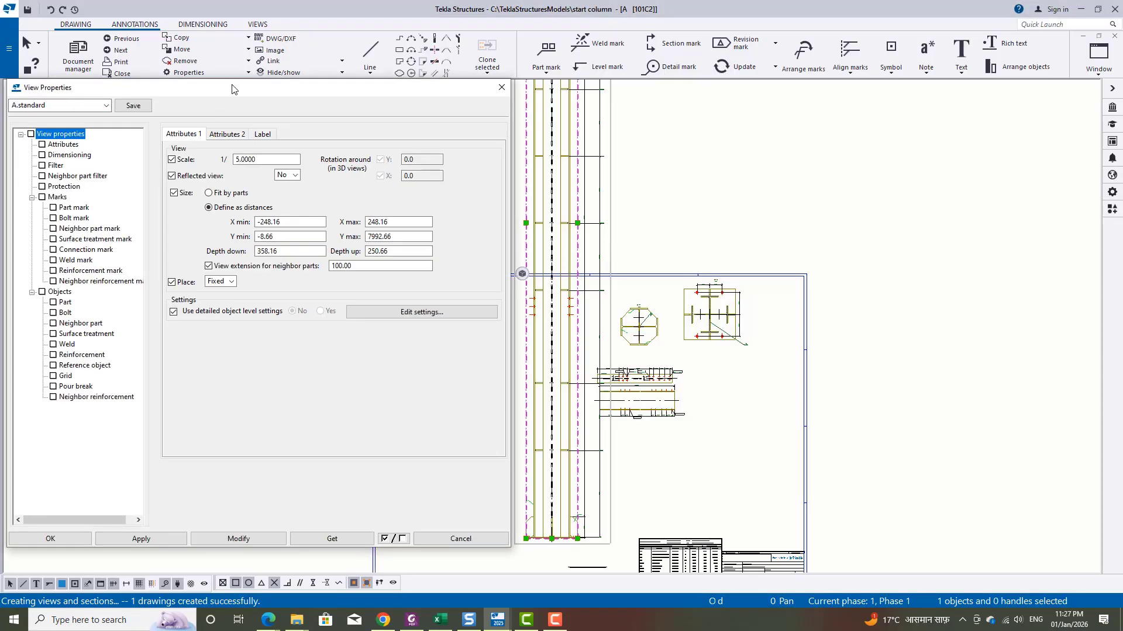
drag(232, 88, 633, 82)
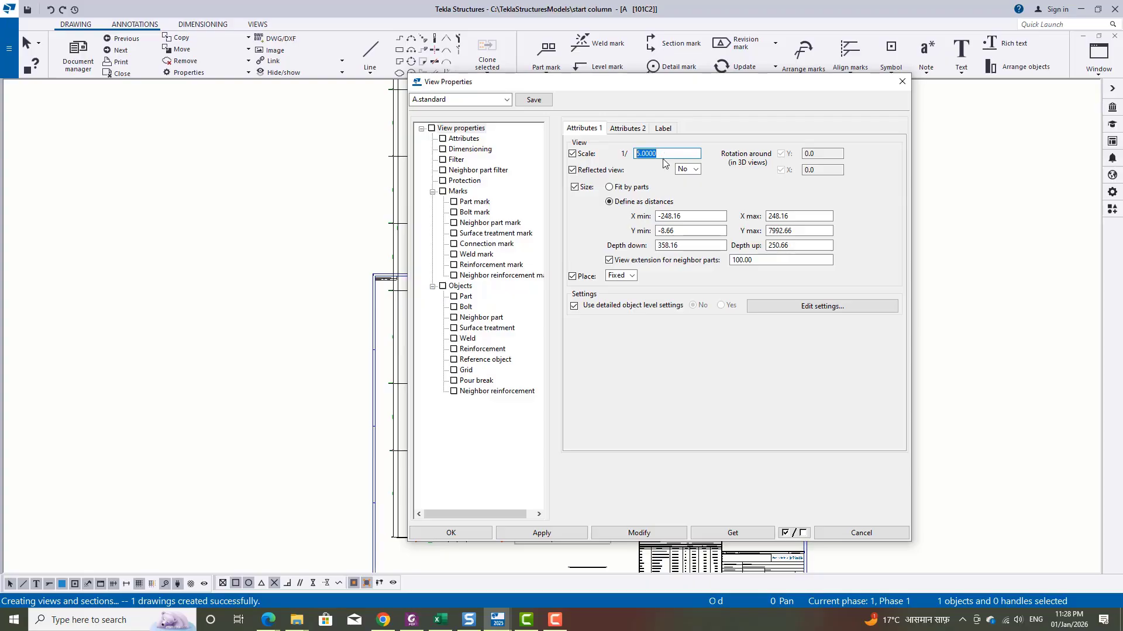
mouse_move(696, 90)
mouse_down()
mouse_move(245, 58)
mouse_move(244, 76)
mouse_up()
click(179, 519)
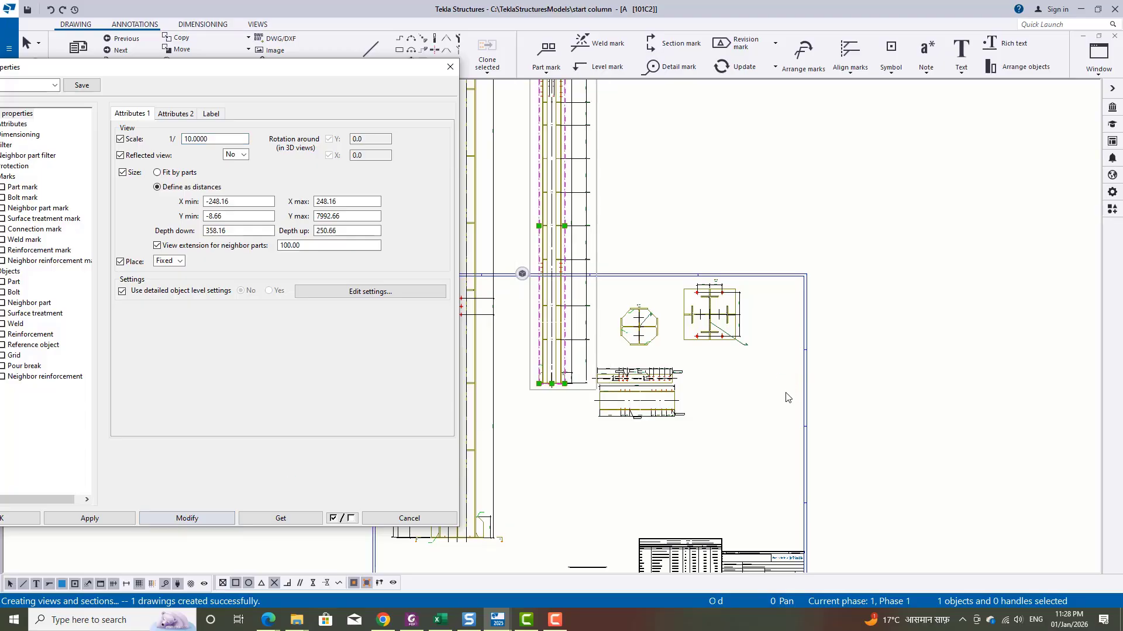
scroll(731, 256, up, 1)
drag(749, 222, 729, 369)
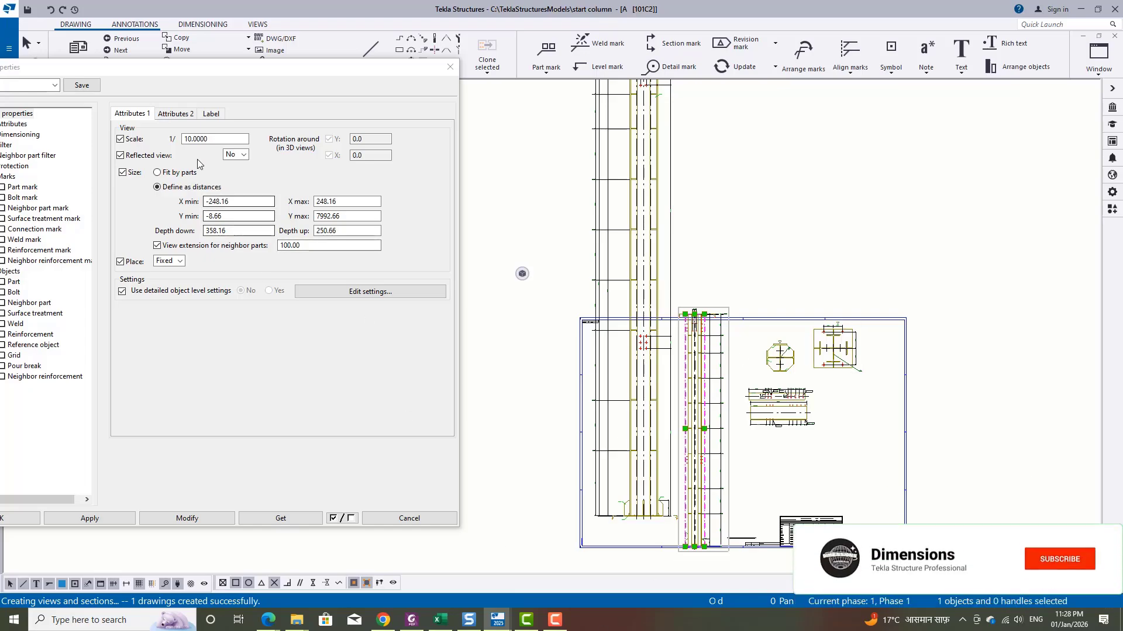
Reduce the second elevation view to scale 1/15 and adjust its position within the sheet frame
drag(214, 139, 81, 146)
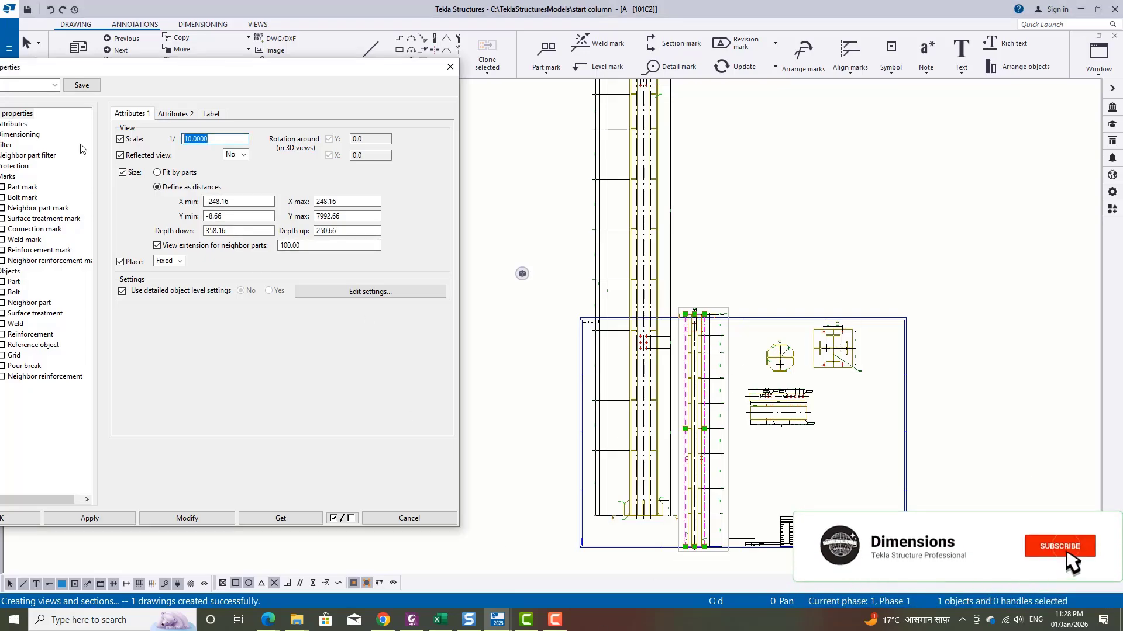
text(15)
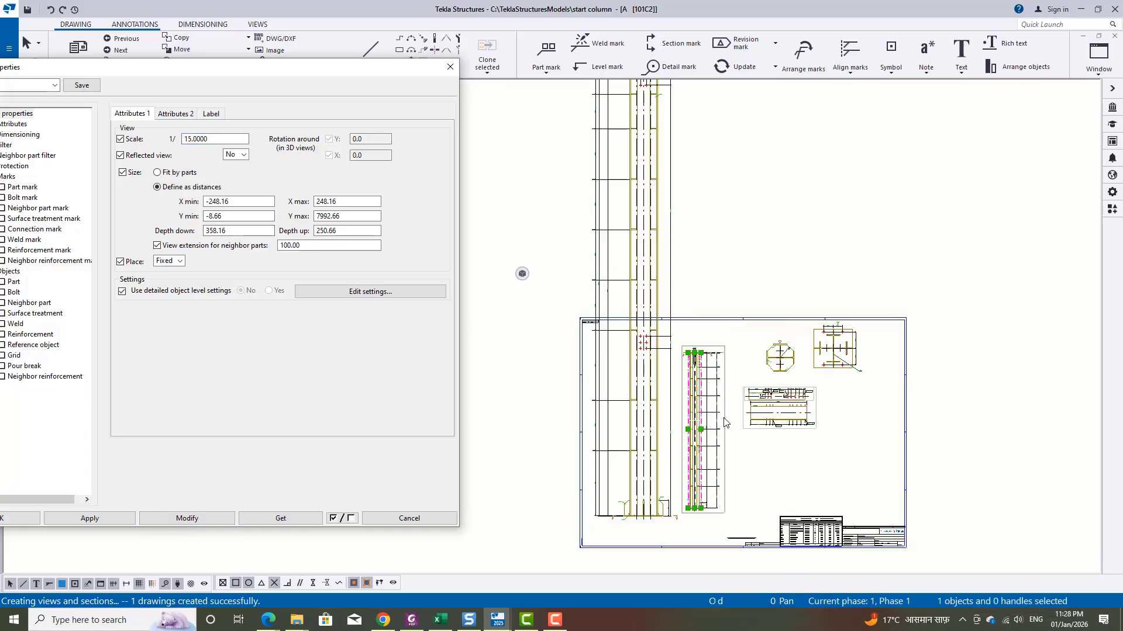
drag(726, 397, 724, 414)
middle_drag(741, 487, 754, 411)
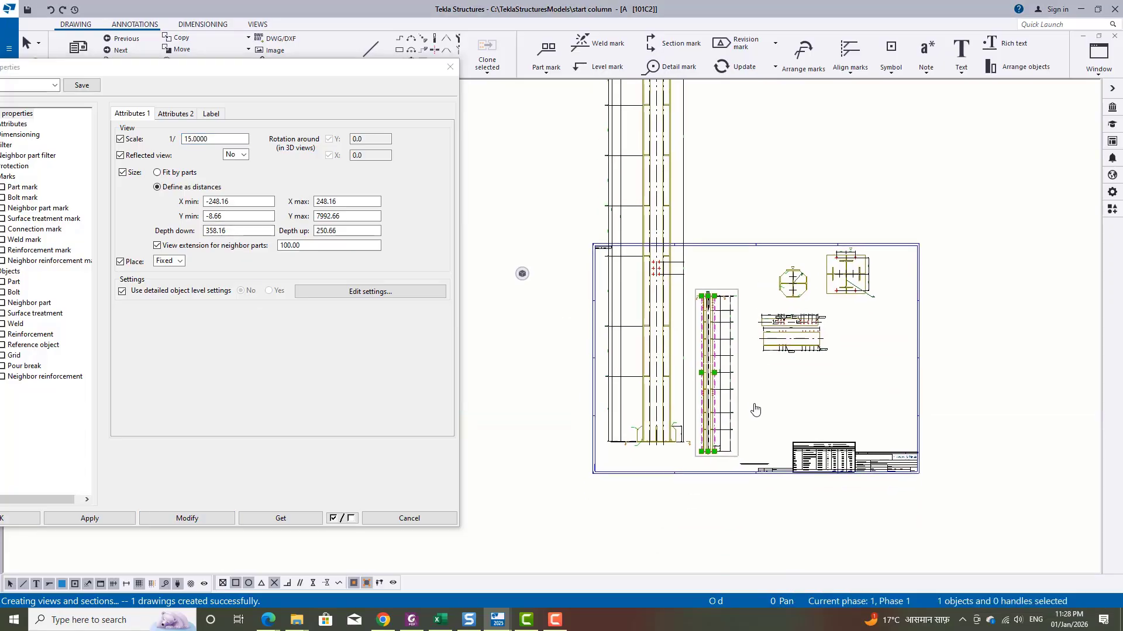
scroll(712, 375, up, 2)
Apply the 1/15 scale to the first column elevation view and move the view up near the sheet's upper-left corner
mouse_move(523, 276)
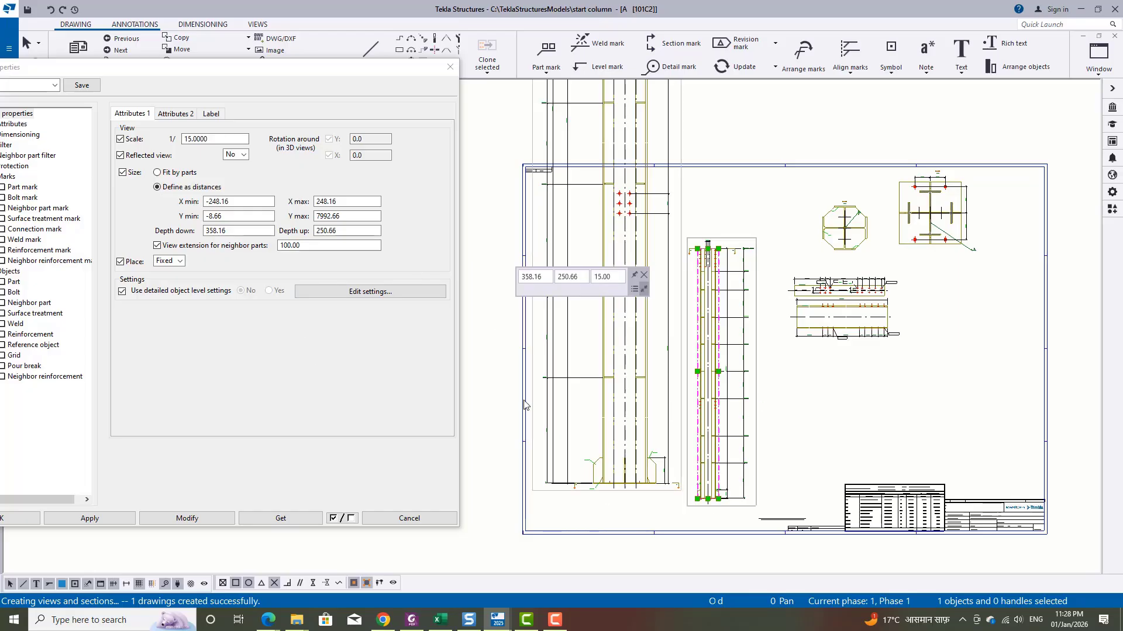
click(683, 206)
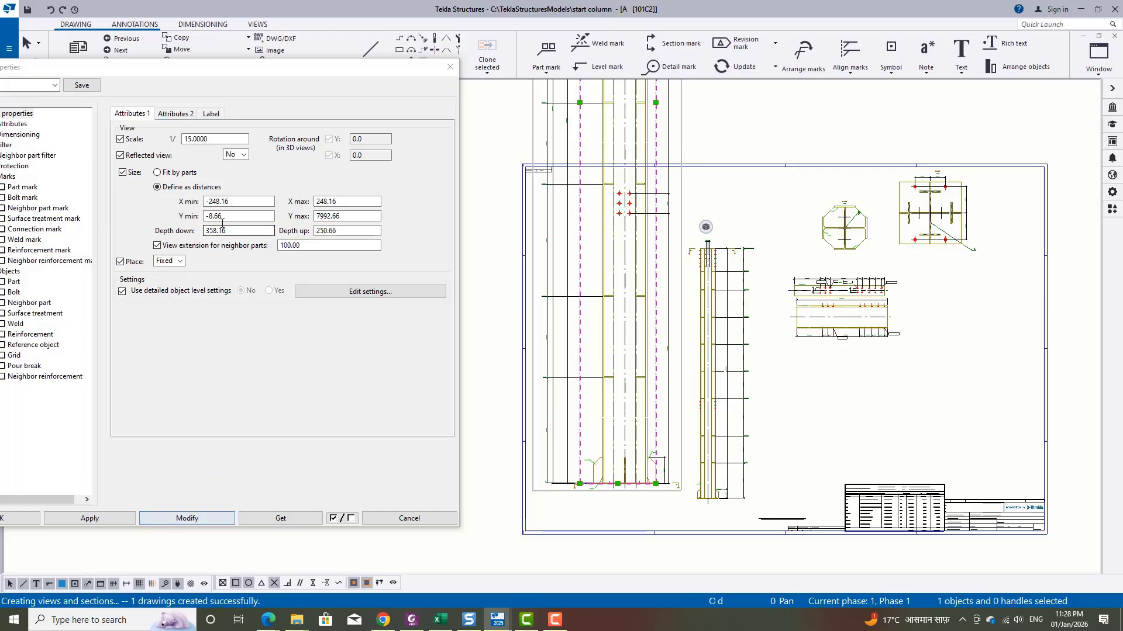
click(186, 519)
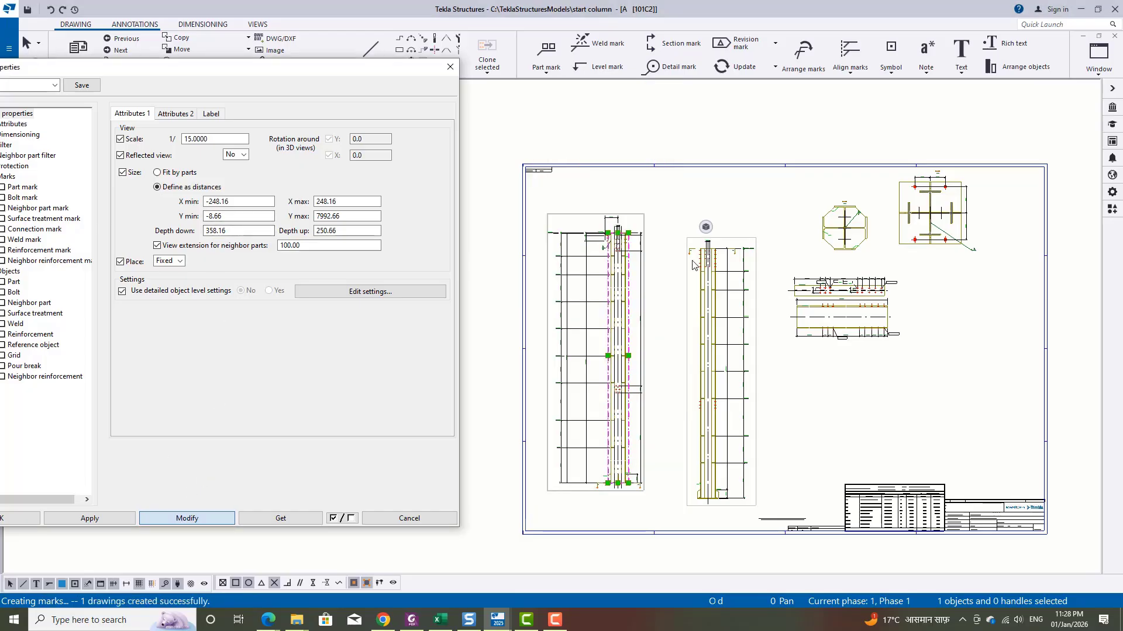
click(647, 269)
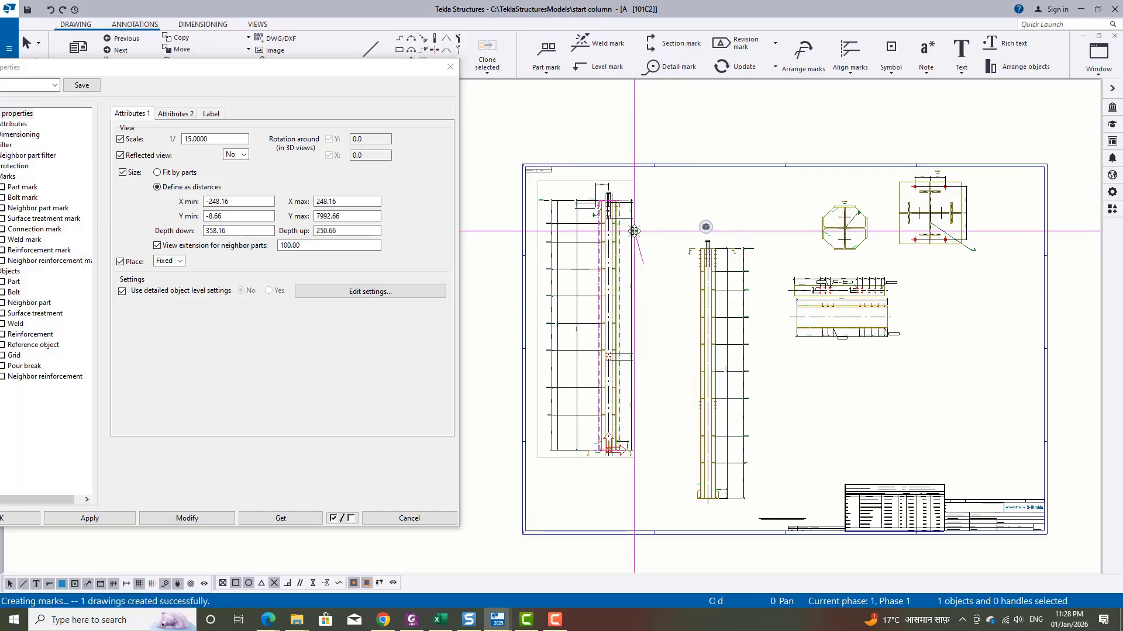
Examine the dimensions, marks and bolt layout along the first column elevation view
scroll(626, 223, up, 4)
scroll(652, 185, down, 3)
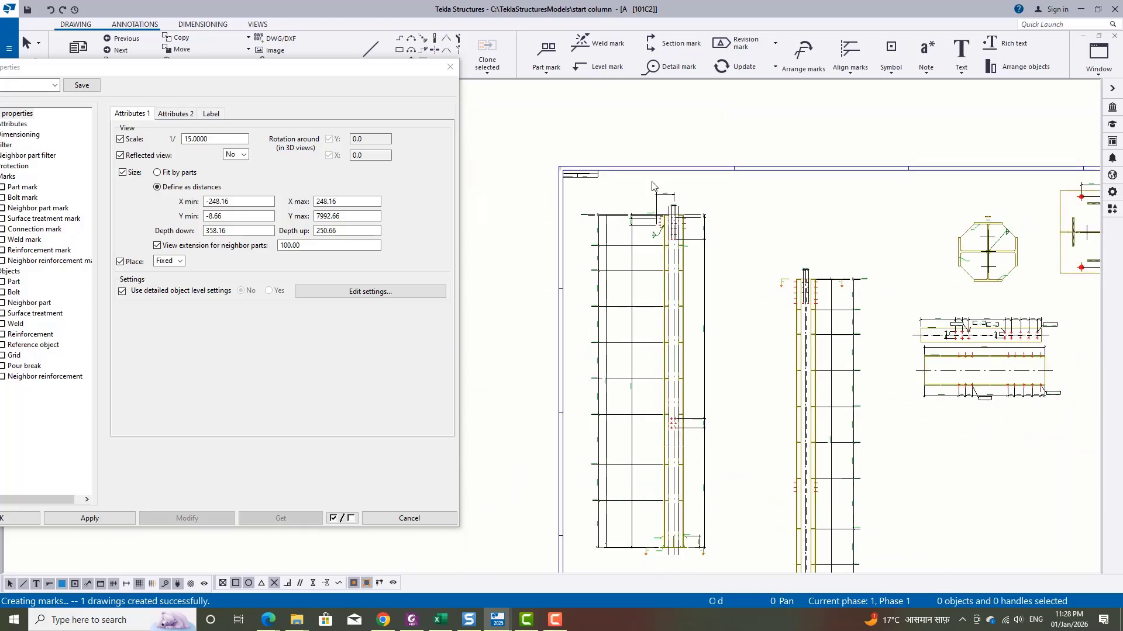
scroll(698, 249, down, 2)
scroll(731, 269, up, 5)
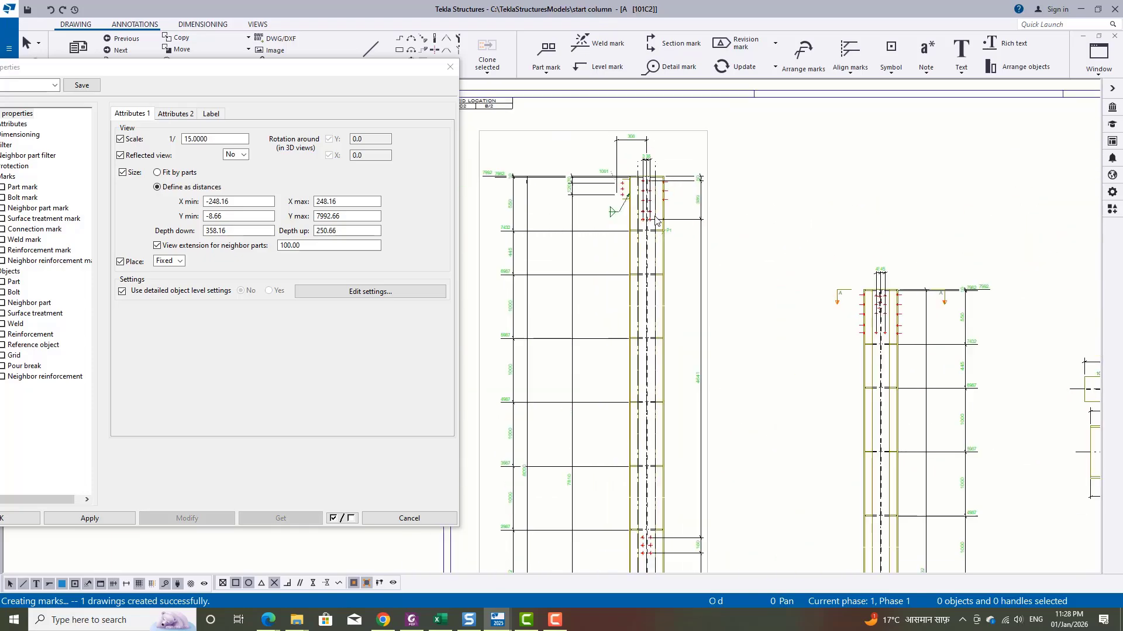
scroll(738, 275, up, 3)
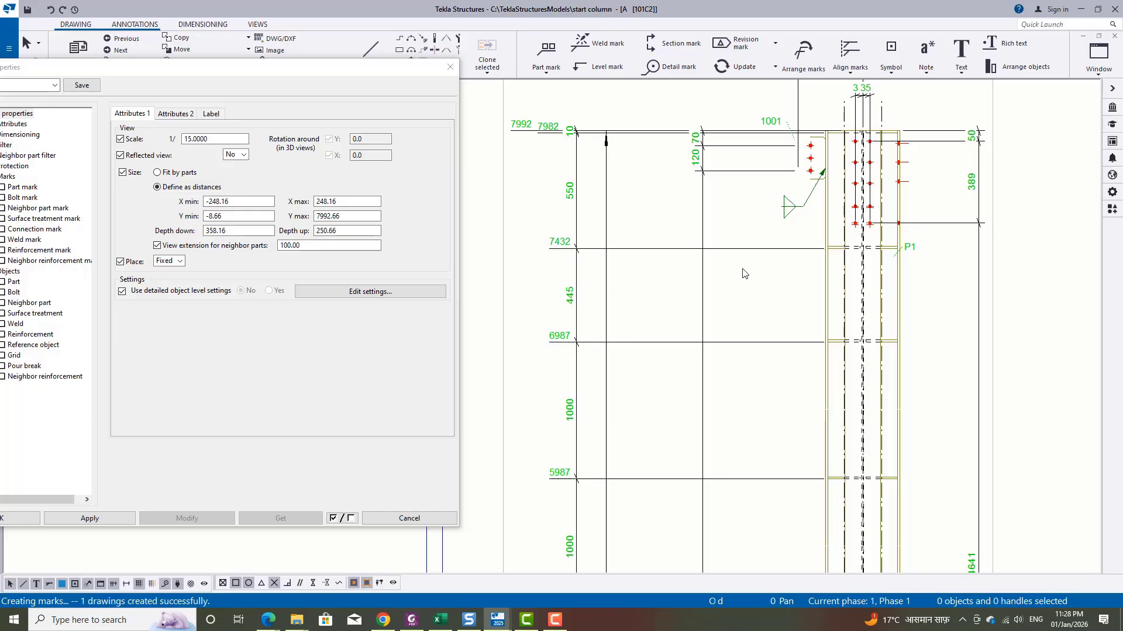
scroll(619, 260, down, 2)
middle_drag(764, 406, 691, 263)
middle_drag(745, 470, 735, 319)
scroll(628, 370, down, 3)
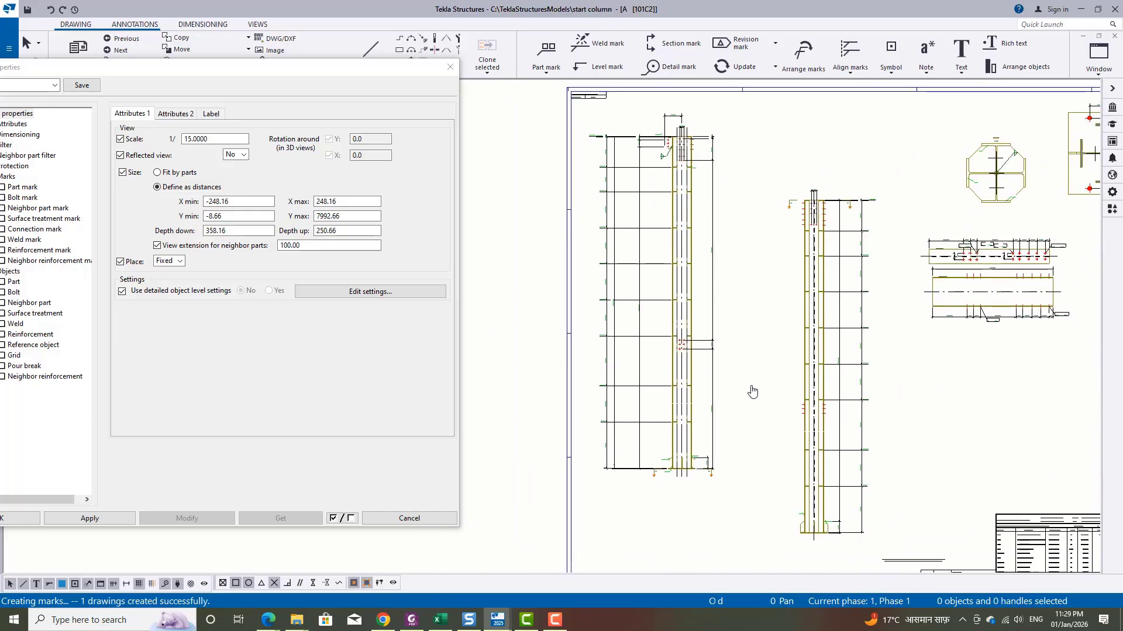
Move the first elevation view slightly down on the sheet
click(716, 365)
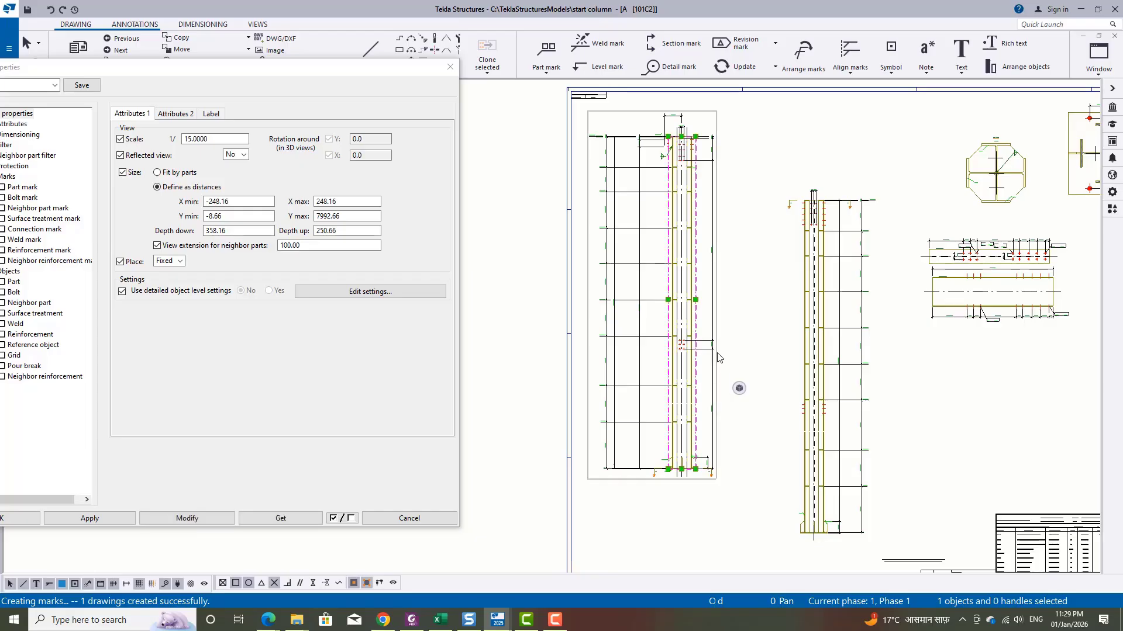
drag(717, 353, 720, 393)
scroll(667, 534, up, 3)
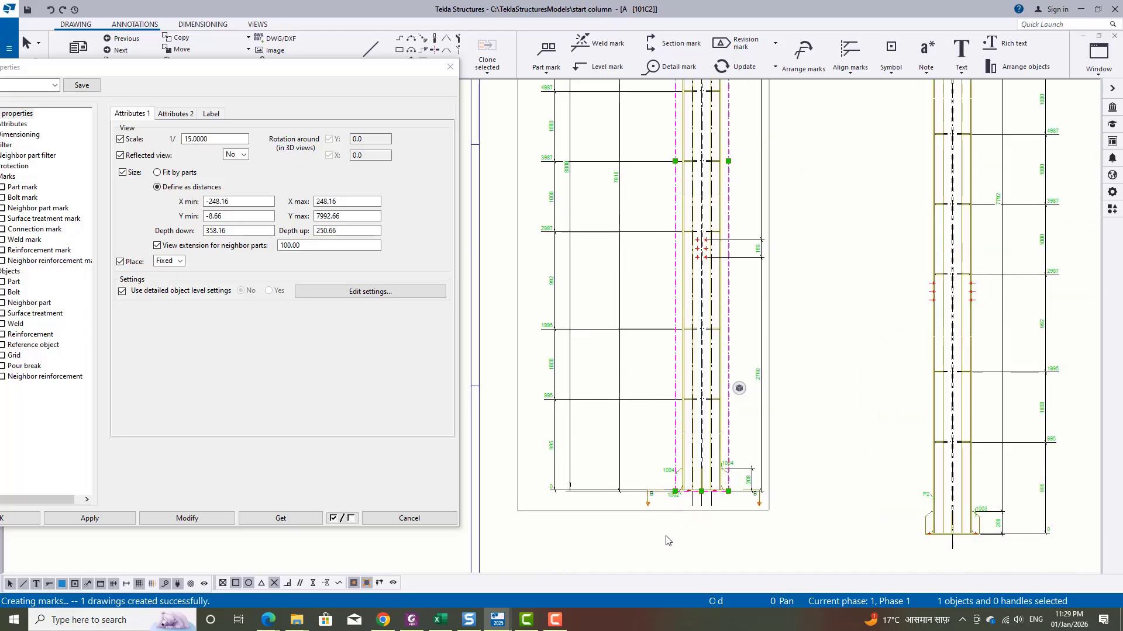
Delete the vertical dimension lines on the left side of the column in the first elevation view
click(621, 389)
middle_drag(620, 393, 882, 468)
drag(899, 452, 731, 232)
key(Delete)
scroll(650, 407, down, 3)
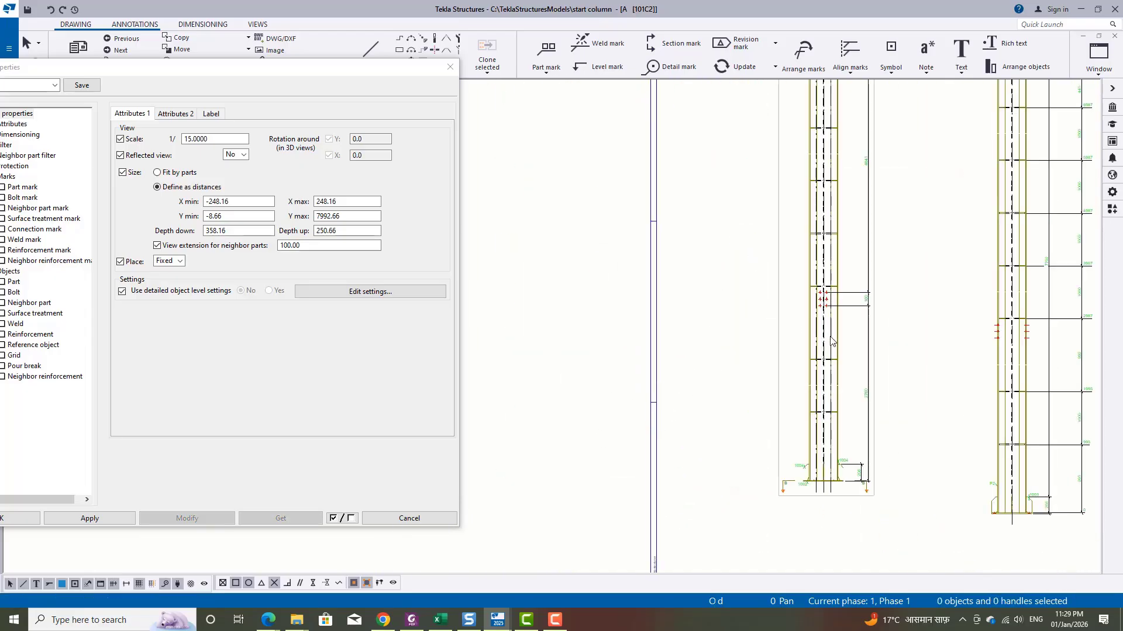
Delete the vertical dimension lines on the right side of the column, including the 160 bolt dimension, in the first elevation view
middle_drag(871, 312, 737, 446)
scroll(738, 446, up, 5)
scroll(743, 449, down, 5)
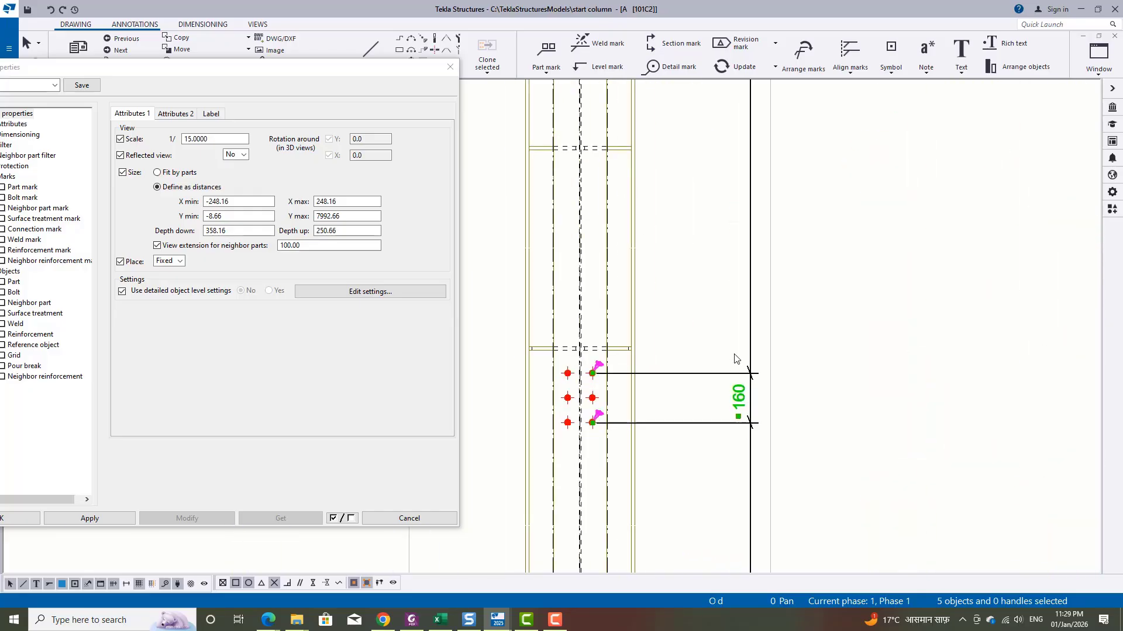
middle_drag(673, 171, 673, 325)
scroll(673, 325, up, 4)
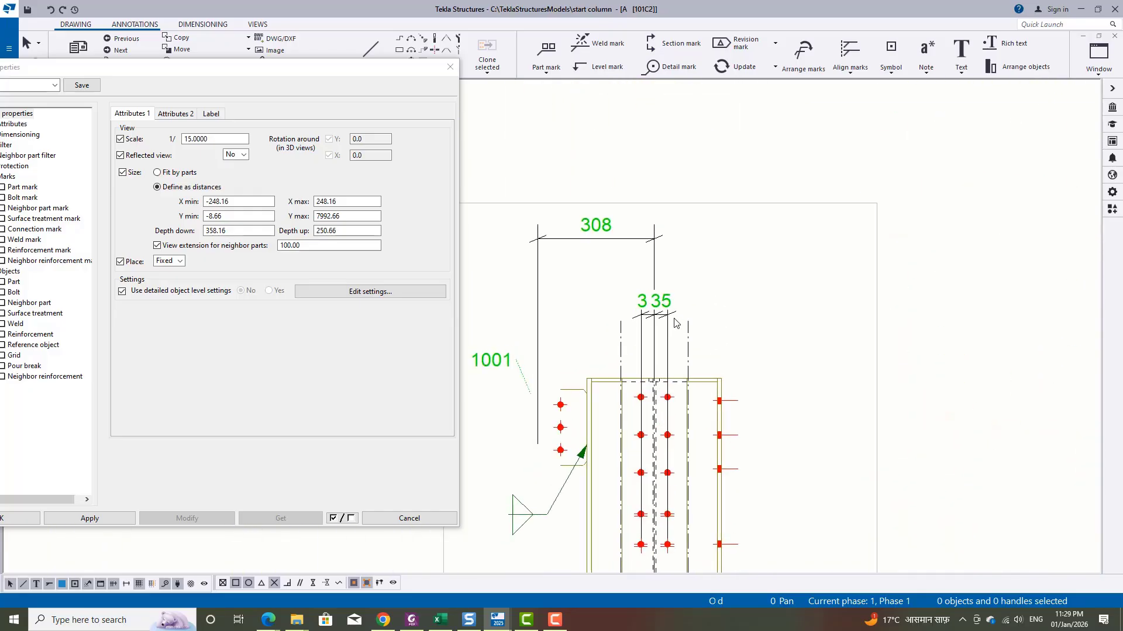
Delete the horizontal dimensions above the column top and the part mark 1001 in the first elevation view
drag(640, 250, 634, 245)
key(Delete)
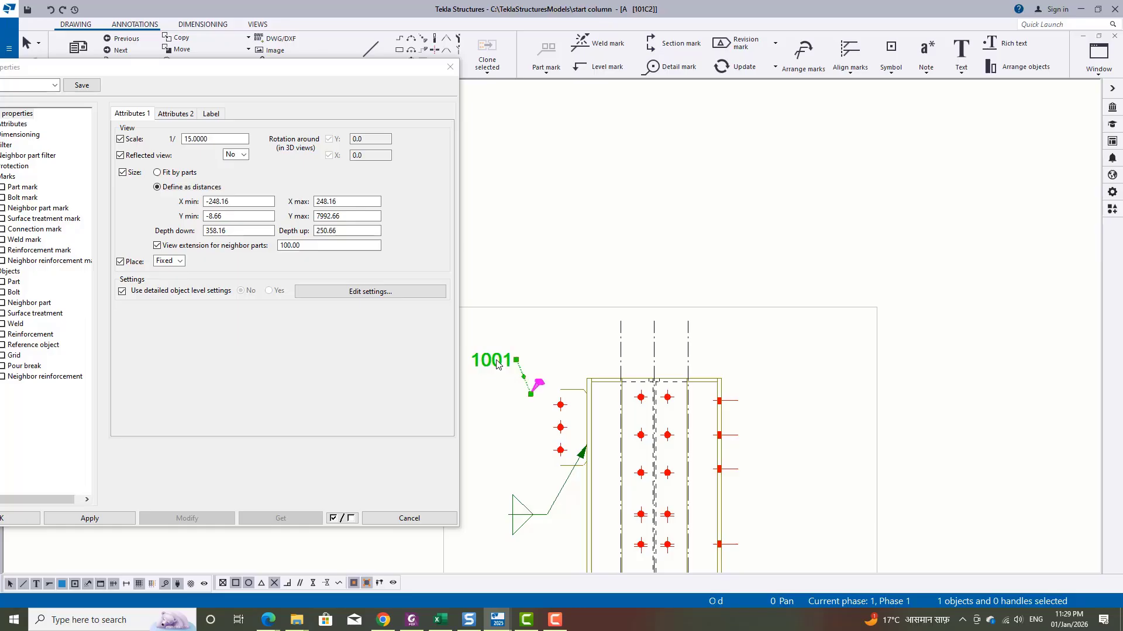
key(Delete)
Extend the first elevation view's boundary to the left so it includes the whole bolted plate at the column top
scroll(719, 327, down, 1)
click(768, 311)
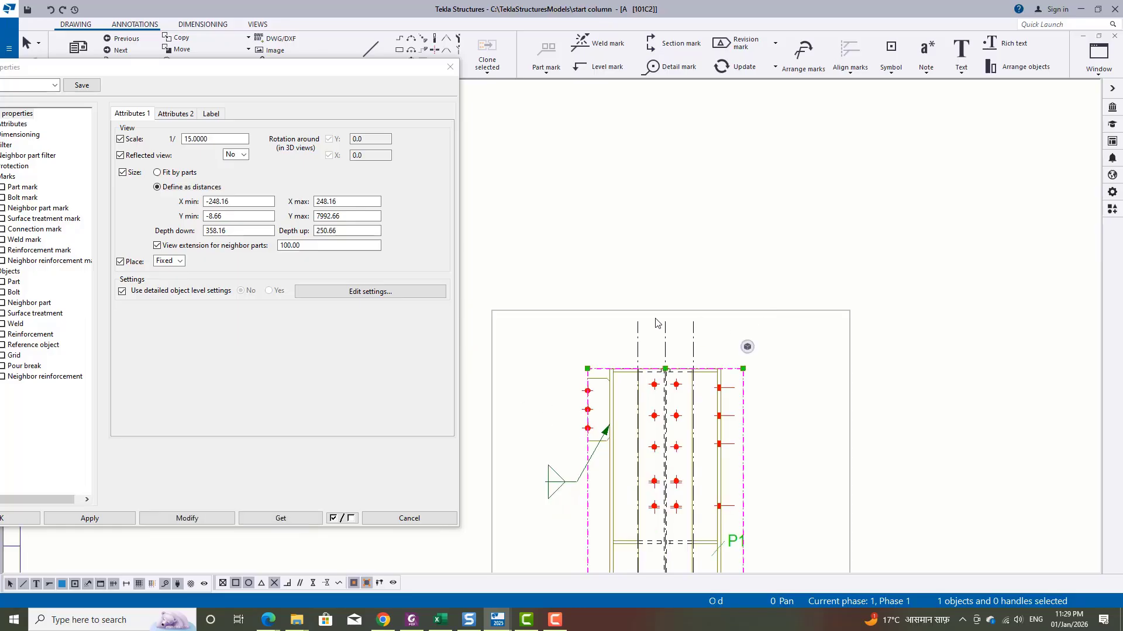
scroll(581, 378, up, 4)
middle_drag(581, 378, 572, 234)
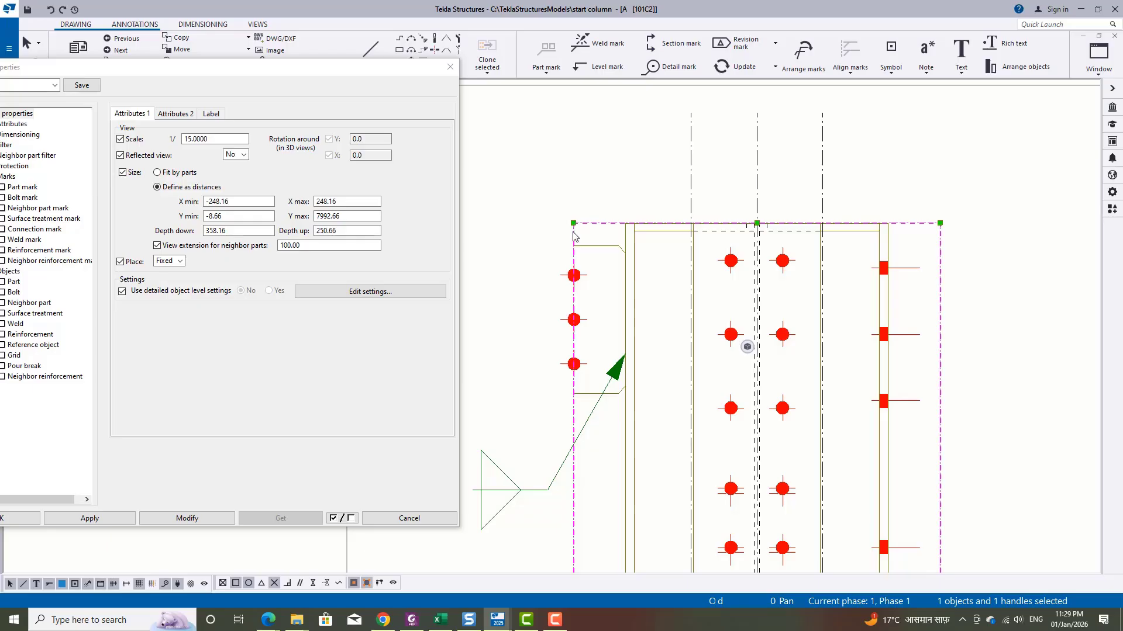
drag(573, 222, 514, 219)
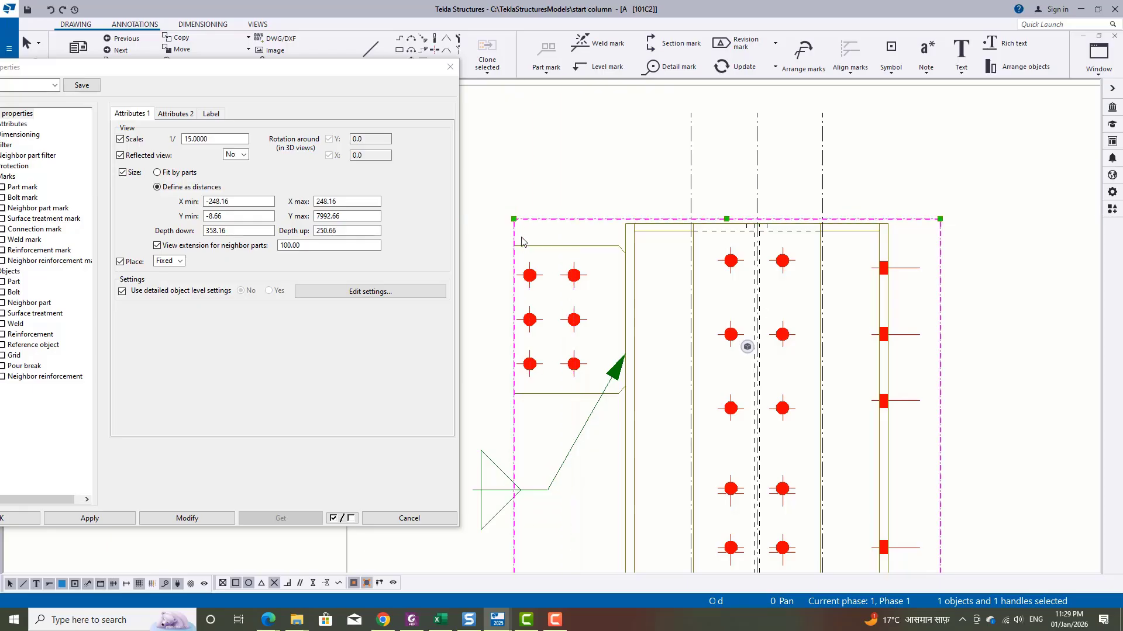
scroll(649, 350, down, 3)
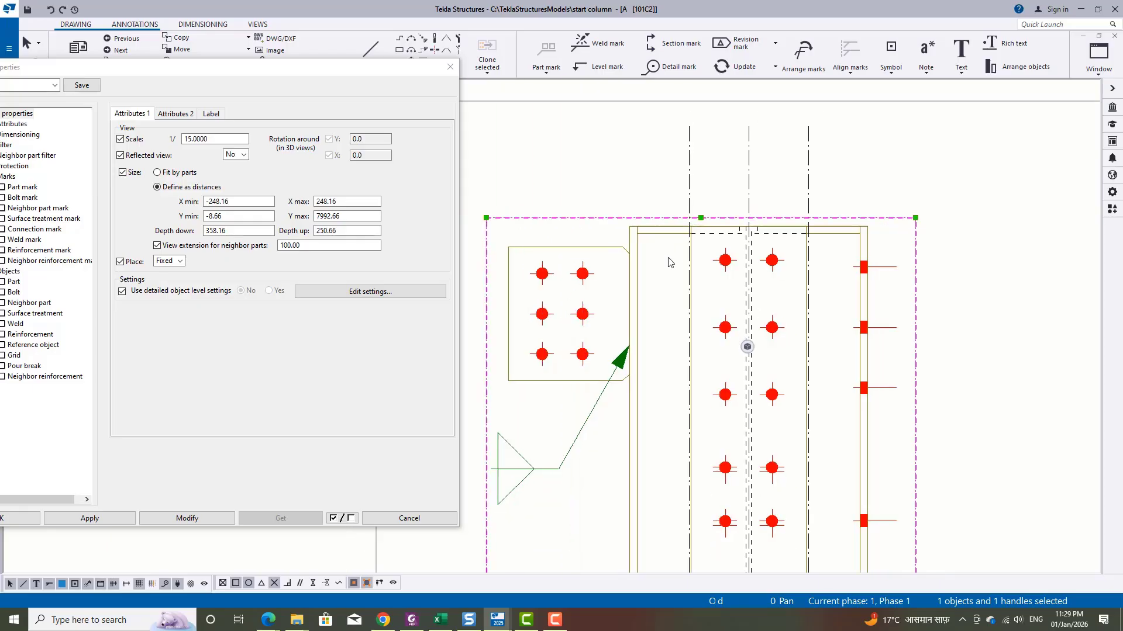
middle_drag(664, 335, 680, 281)
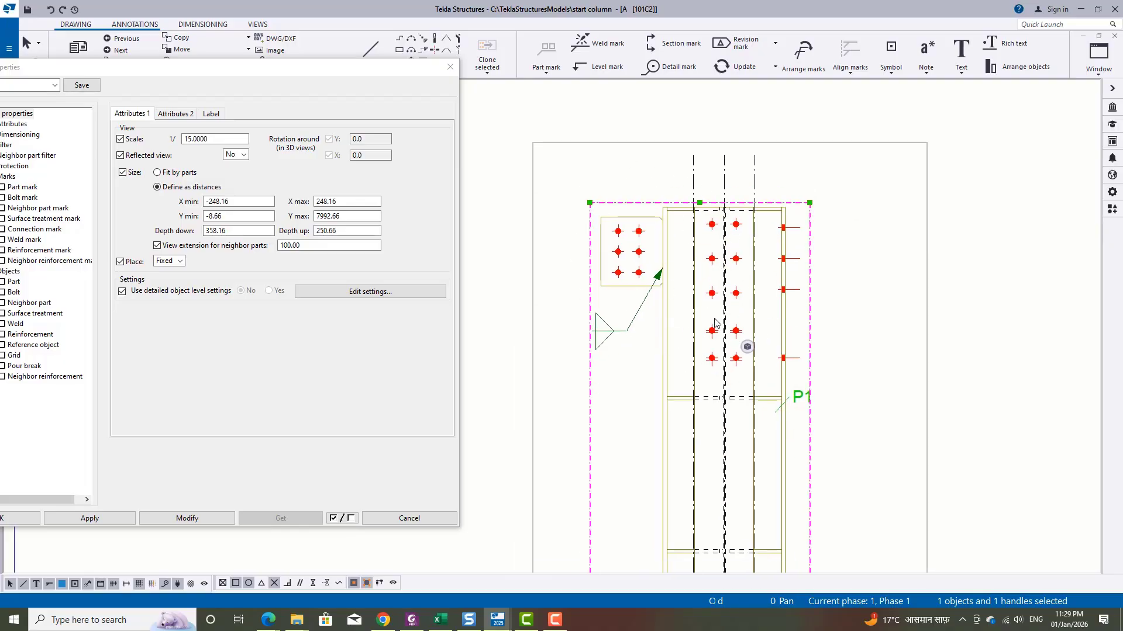
Extend the first elevation view's lower boundary so it lies clear below the column base plate
scroll(641, 354, down, 3)
middle_drag(689, 501, 689, 176)
middle_drag(639, 501, 616, 135)
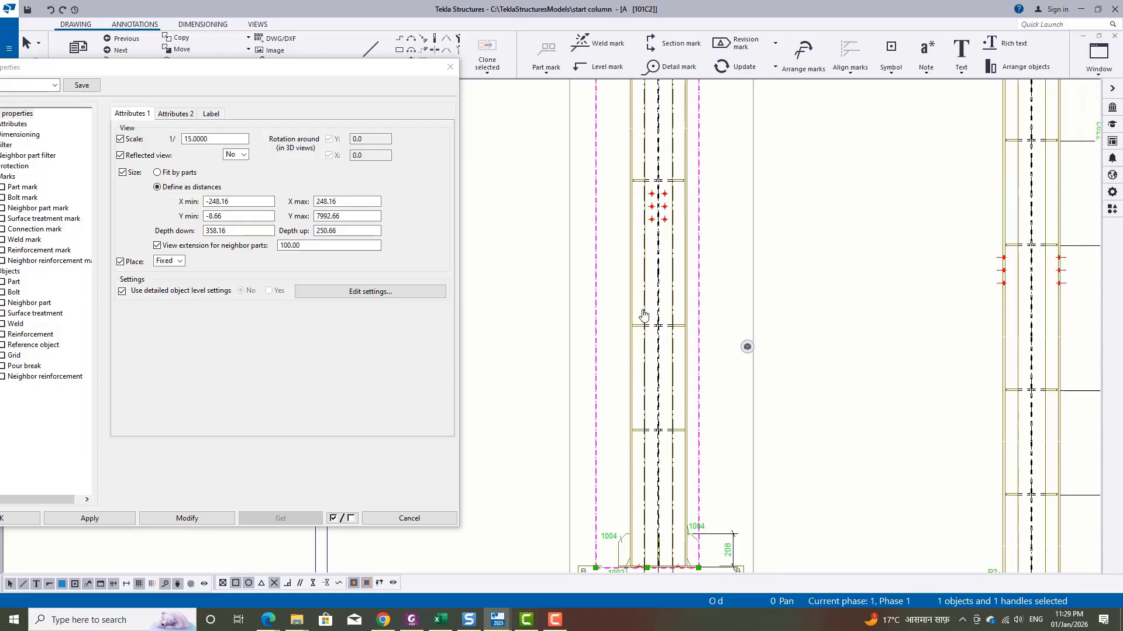
middle_drag(644, 316, 642, 159)
scroll(646, 377, up, 5)
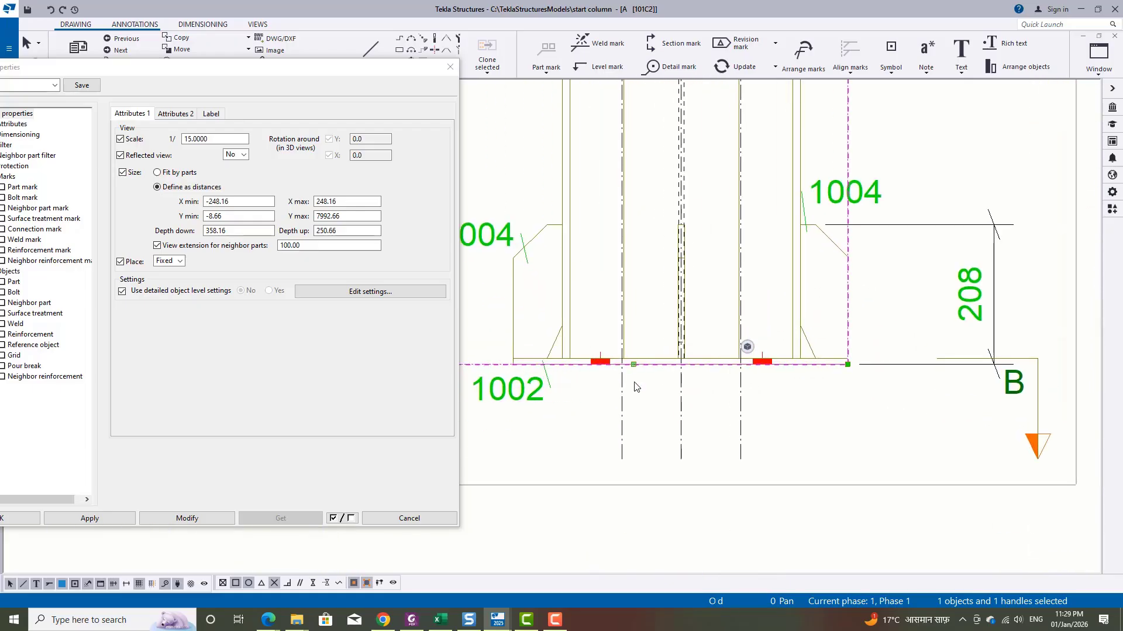
drag(633, 364, 648, 392)
scroll(684, 392, down, 5)
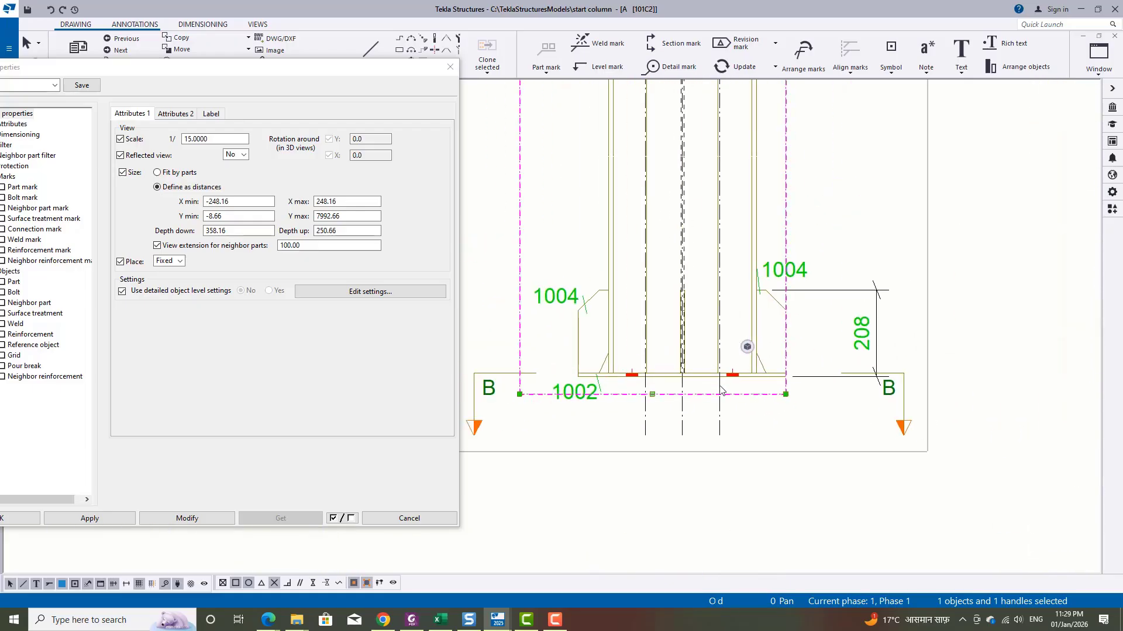
Extend the first elevation view's boundary to the right, beyond the edge of the base plate and its stiffener
middle_drag(805, 260, 745, 403)
scroll(745, 403, up, 1)
middle_drag(731, 548, 725, 507)
scroll(722, 509, up, 5)
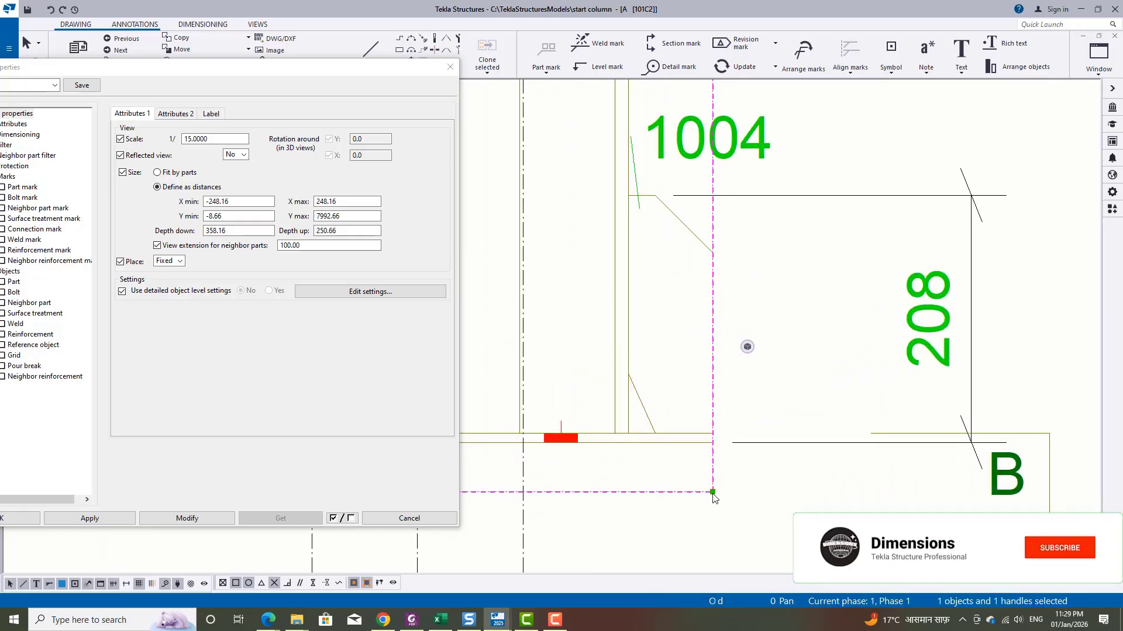
drag(713, 496, 837, 494)
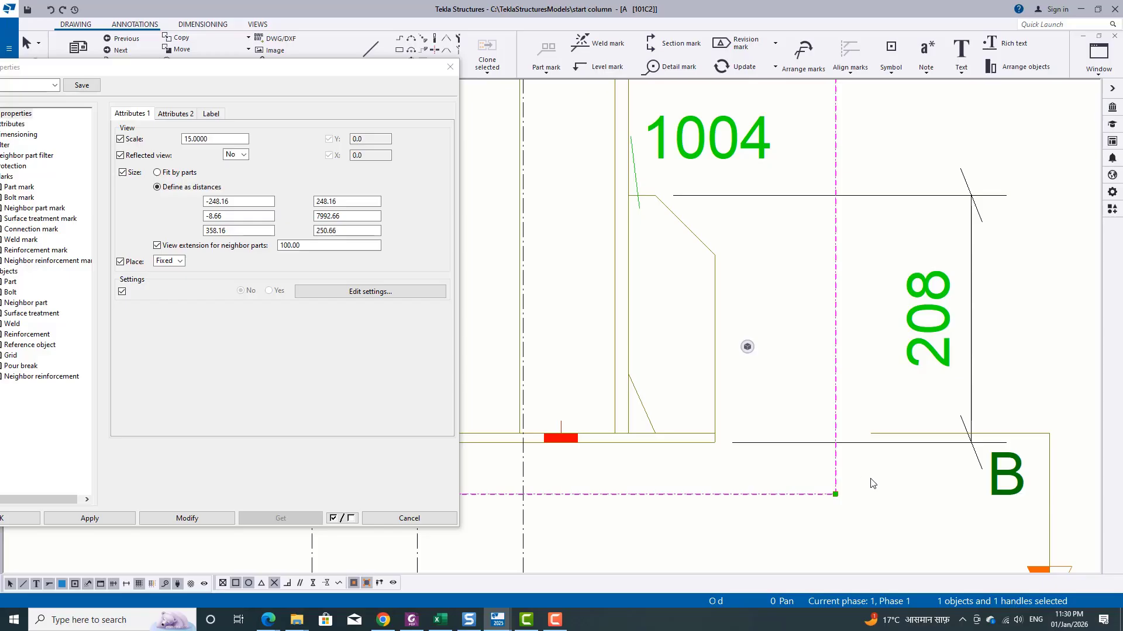
scroll(819, 468, down, 8)
click(848, 416)
Delete the 208 vertical dimension beside the column base in the first elevation view
scroll(777, 444, up, 4)
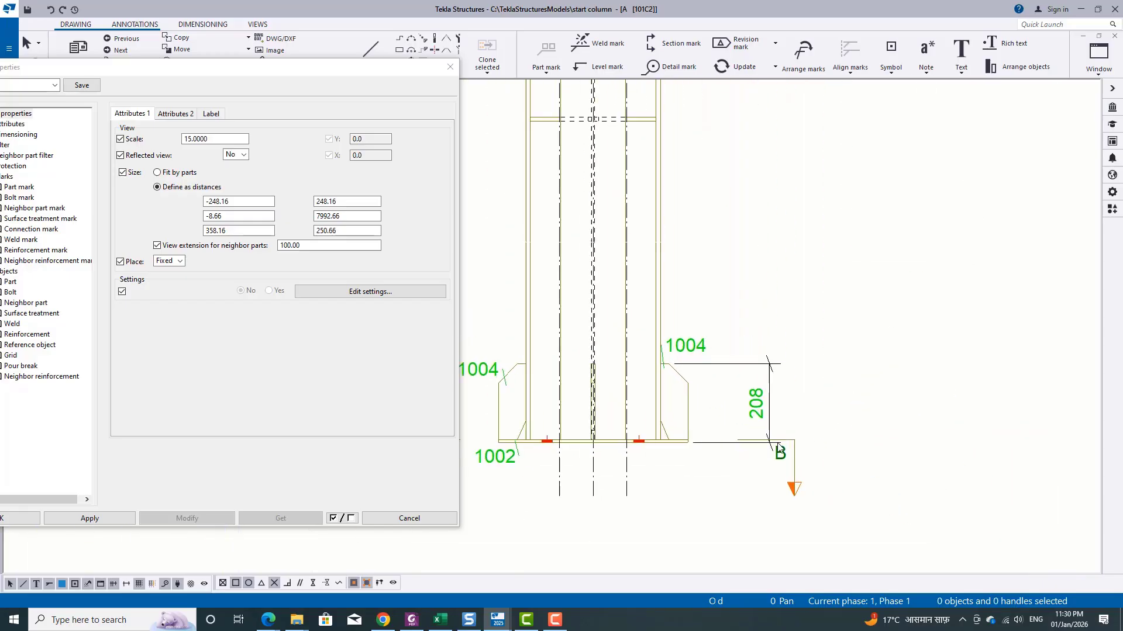
click(725, 348)
key(Delete)
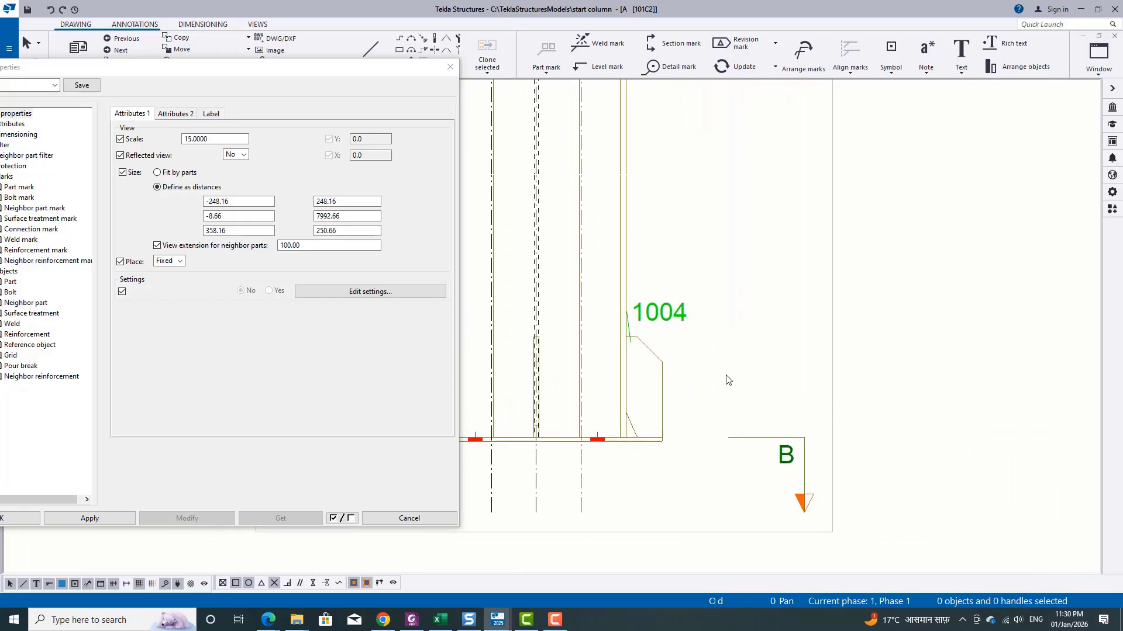
Reposition the part mark 1004 beside the right base stiffener in the first elevation view
mouse_move(666, 316)
mouse_down()
mouse_move(687, 316)
mouse_move(656, 330)
mouse_up()
click(737, 283)
scroll(737, 288, down, 3)
middle_drag(546, 404, 659, 394)
scroll(777, 295, up, 2)
Review which elements can be added to the content of the right 1004 part mark
click(833, 310)
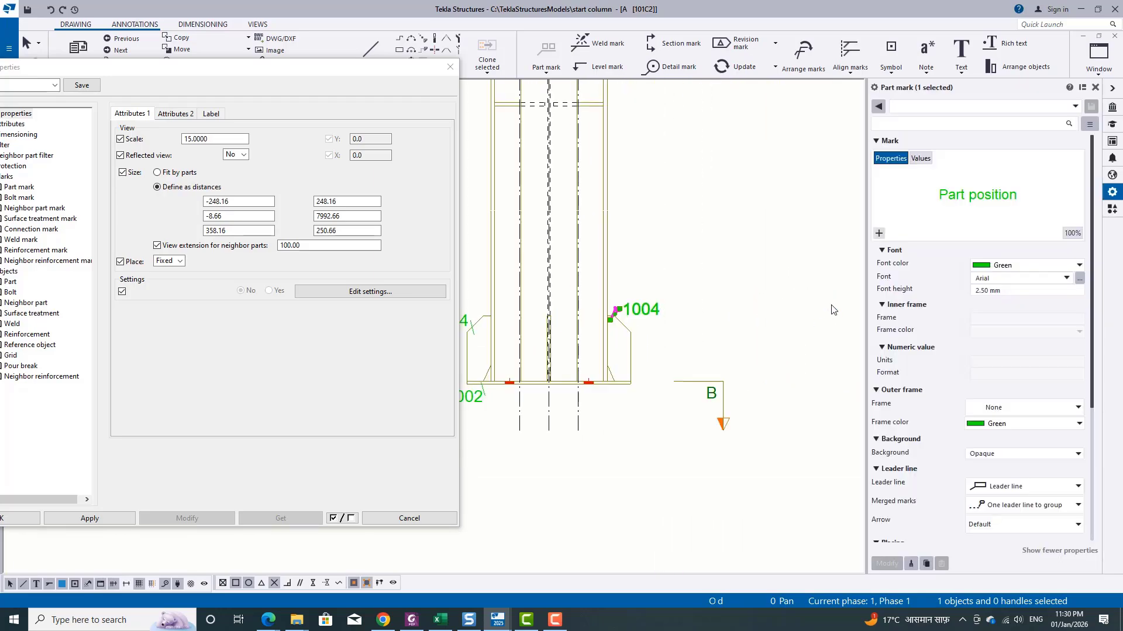
click(959, 200)
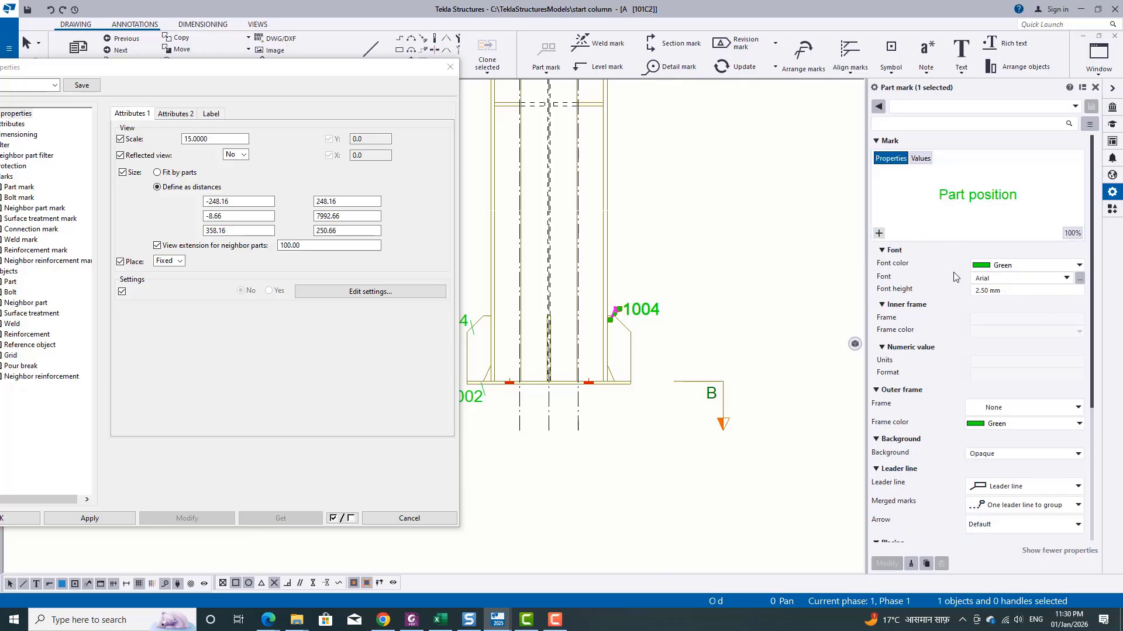
click(879, 232)
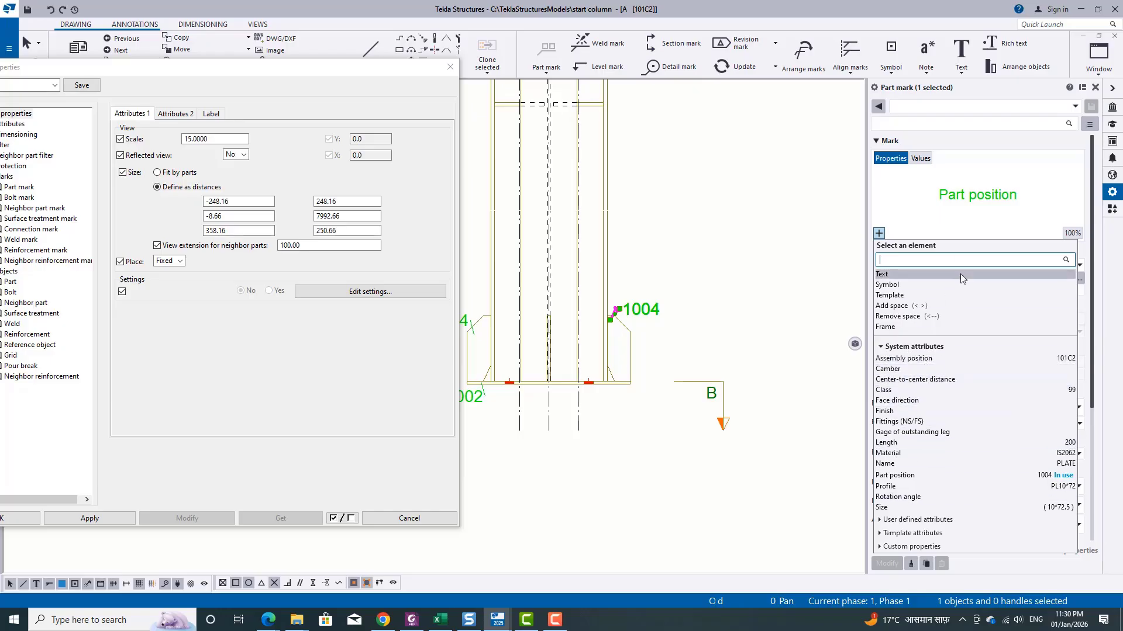
click(781, 275)
click(1095, 87)
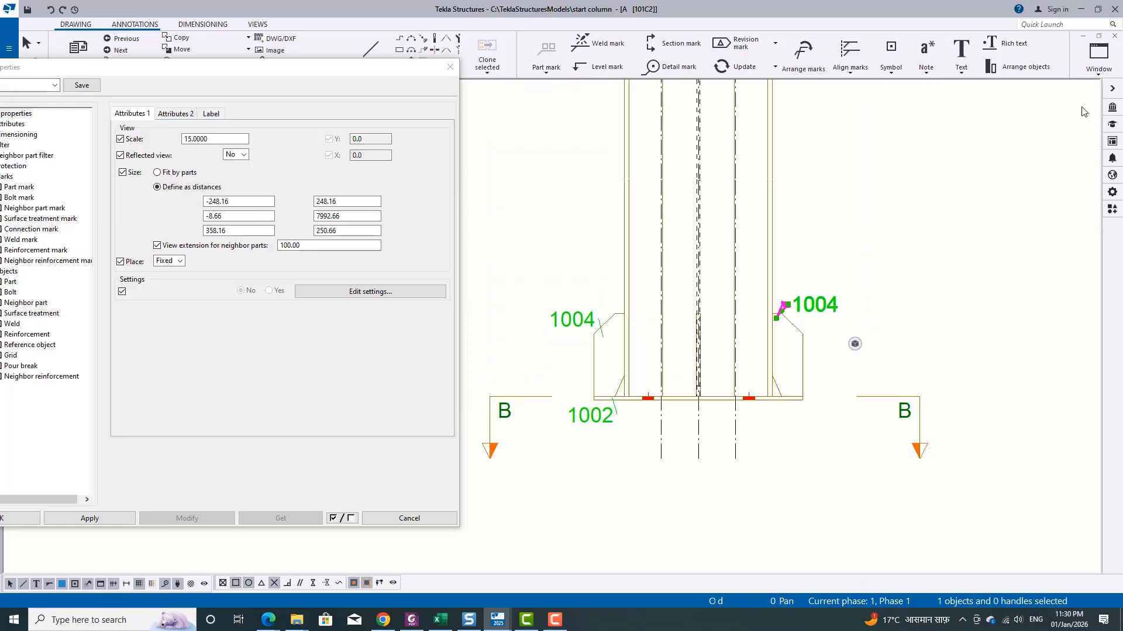
Move the left part mark 1004 and the base plate mark 1002 farther out from the column base
scroll(802, 271, up, 3)
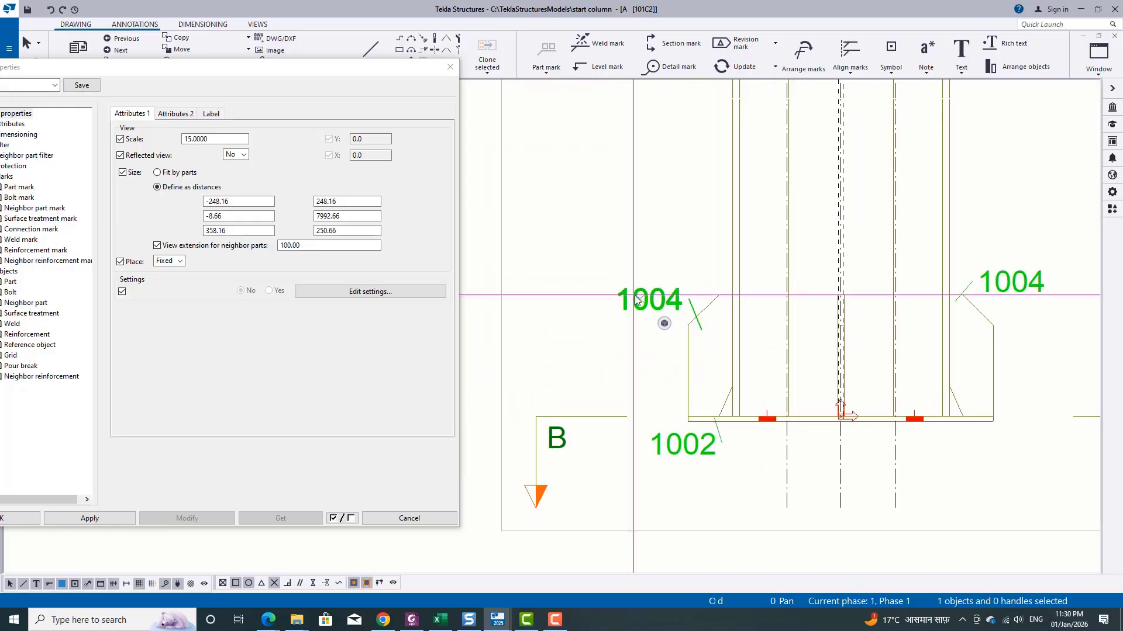
drag(635, 297, 619, 286)
click(709, 450)
drag(694, 448, 664, 469)
click(612, 338)
scroll(630, 408, down, 2)
Delete the section mark B at the column base in the first elevation view
click(749, 446)
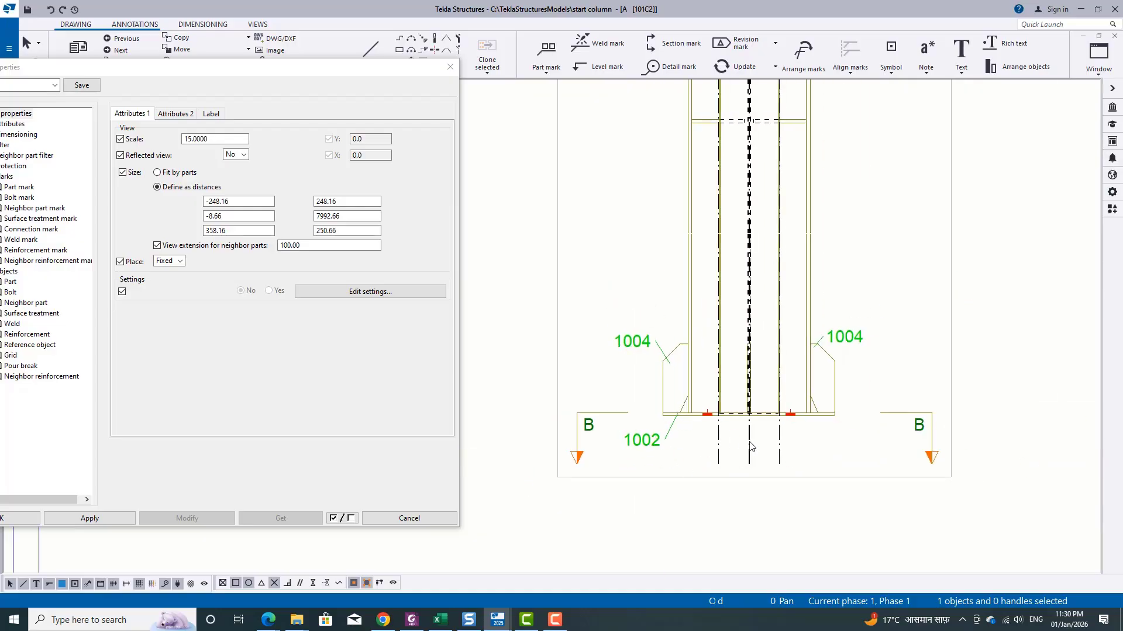
click(779, 442)
click(771, 466)
scroll(772, 466, down, 2)
mouse_move(822, 301)
middle_down()
mouse_move(814, 476)
mouse_move(755, 124)
middle_up()
scroll(782, 346, up, 2)
click(782, 346)
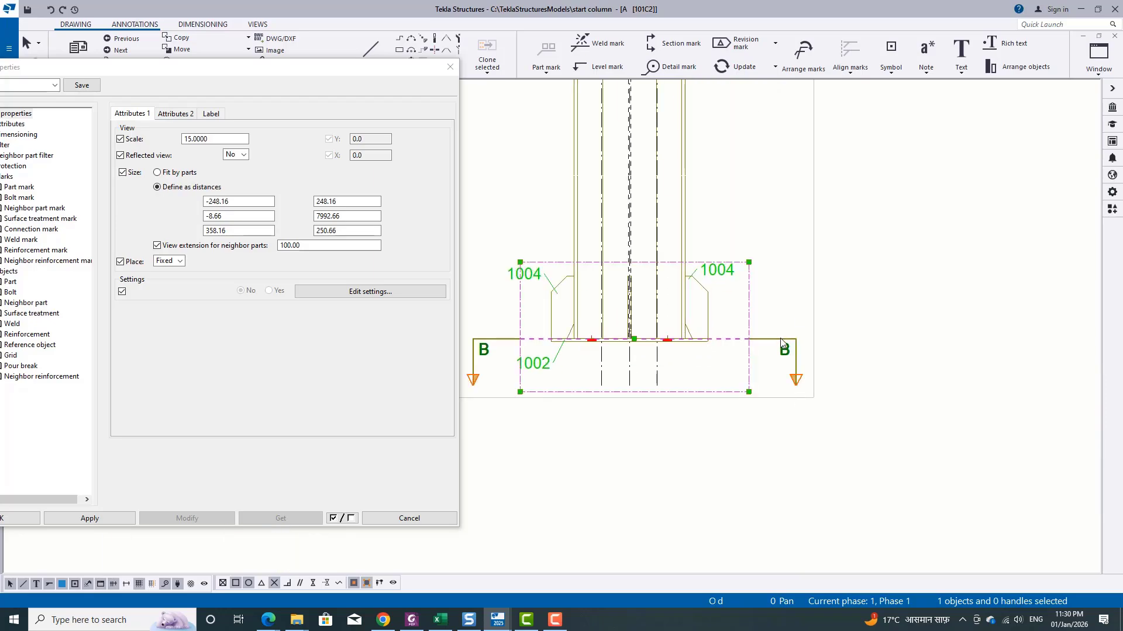
key(Delete)
Move the second elevation view closer to the first one, with both column bases level
scroll(785, 438, down, 2)
scroll(646, 435, down, 4)
middle_drag(879, 387, 813, 390)
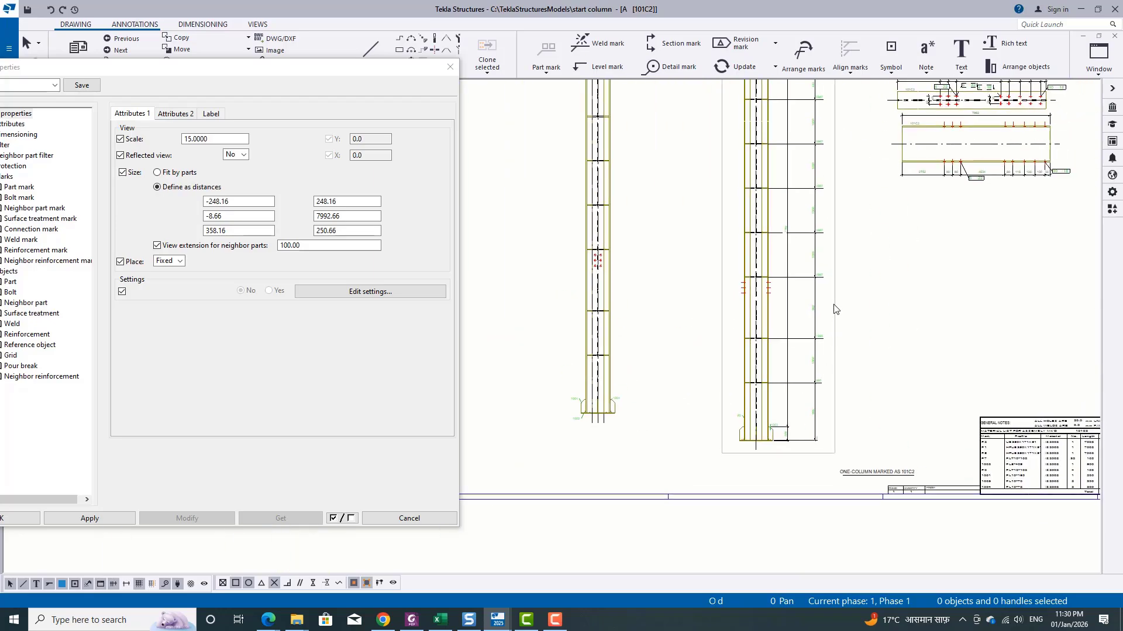
click(835, 310)
mouse_move(835, 310)
mouse_down()
mouse_move(746, 283)
mouse_move(817, 318)
mouse_up()
scroll(655, 433, up, 5)
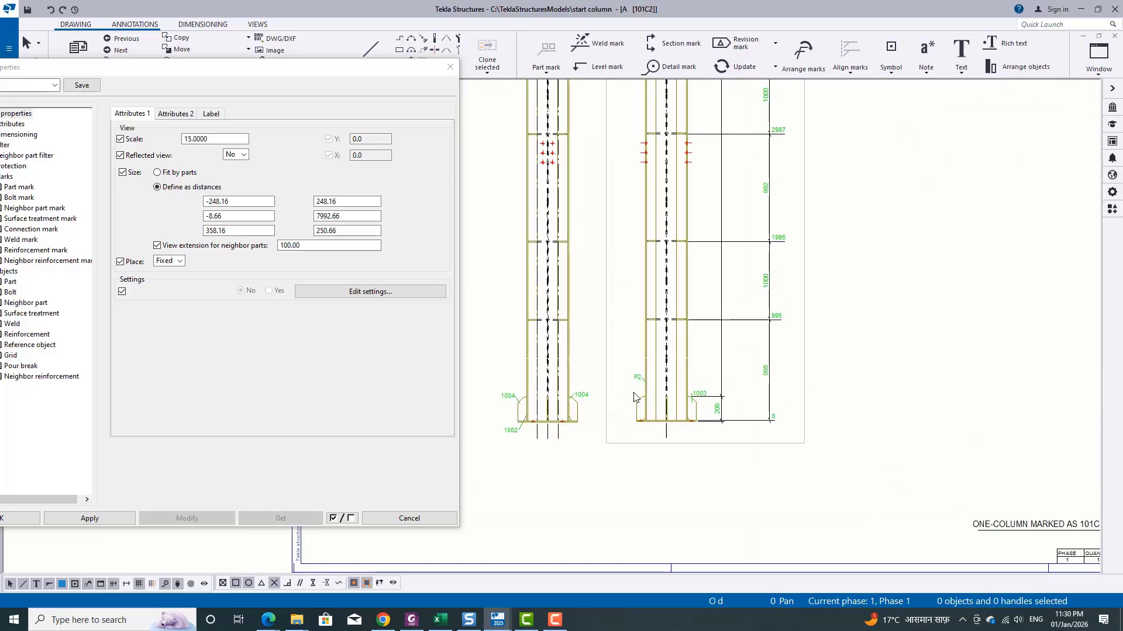
click(680, 455)
scroll(684, 459, down, 5)
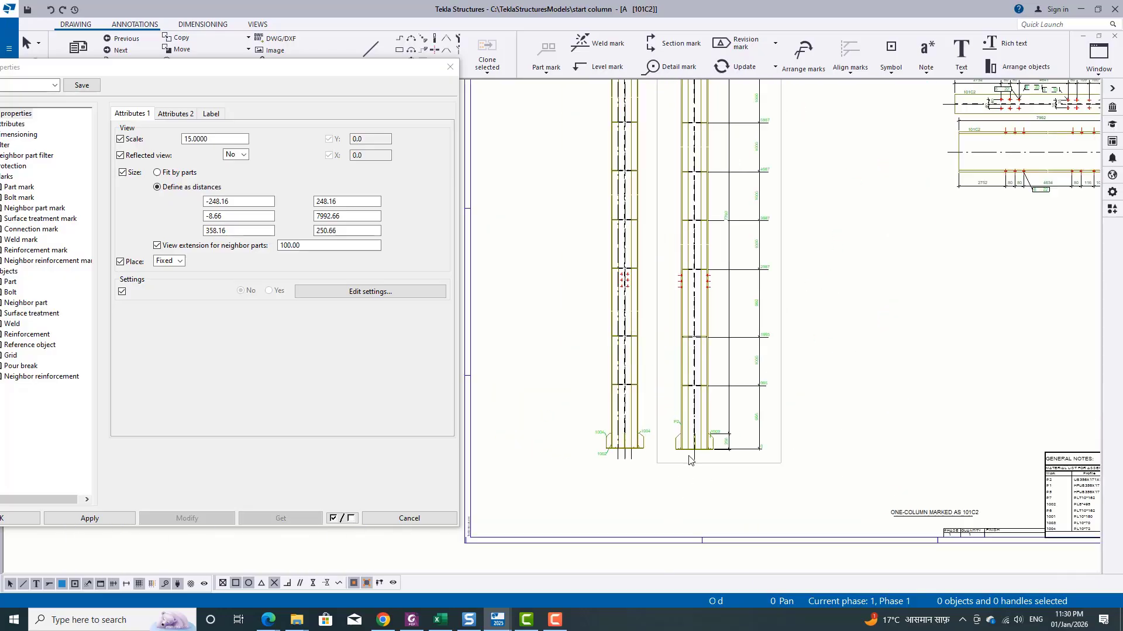
scroll(789, 466, down, 5)
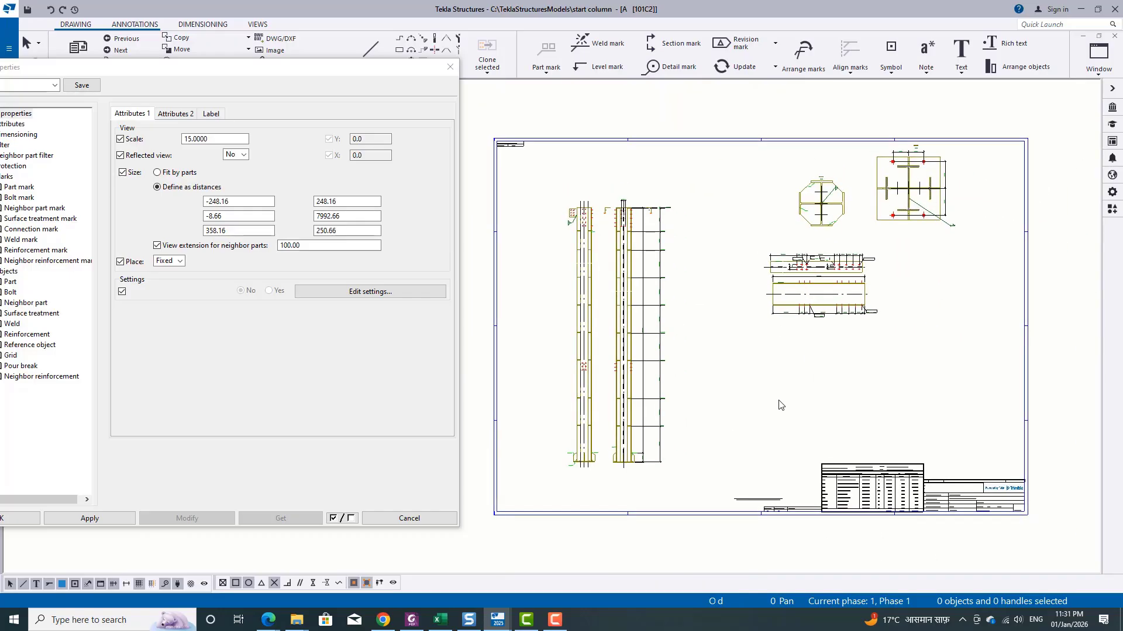
Delete the vertical stiffener spacing dimensions and the section mark A in the second elevation view
scroll(668, 241, up, 5)
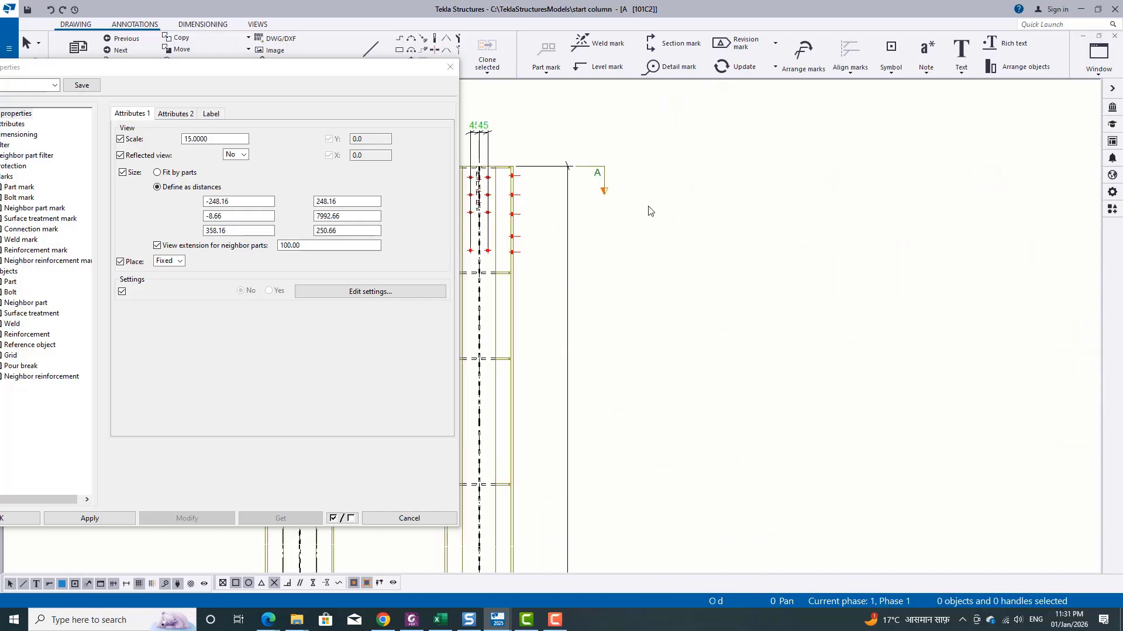
scroll(649, 210, down, 2)
scroll(632, 216, up, 3)
key(Delete)
Delete the horizontal 45 bolt dimensions above the column top in the second elevation view
mouse_move(533, 265)
middle_down()
mouse_move(747, 326)
mouse_move(812, 387)
middle_up()
scroll(812, 387, up, 2)
drag(800, 220, 750, 228)
key(Delete)
scroll(764, 316, down, 3)
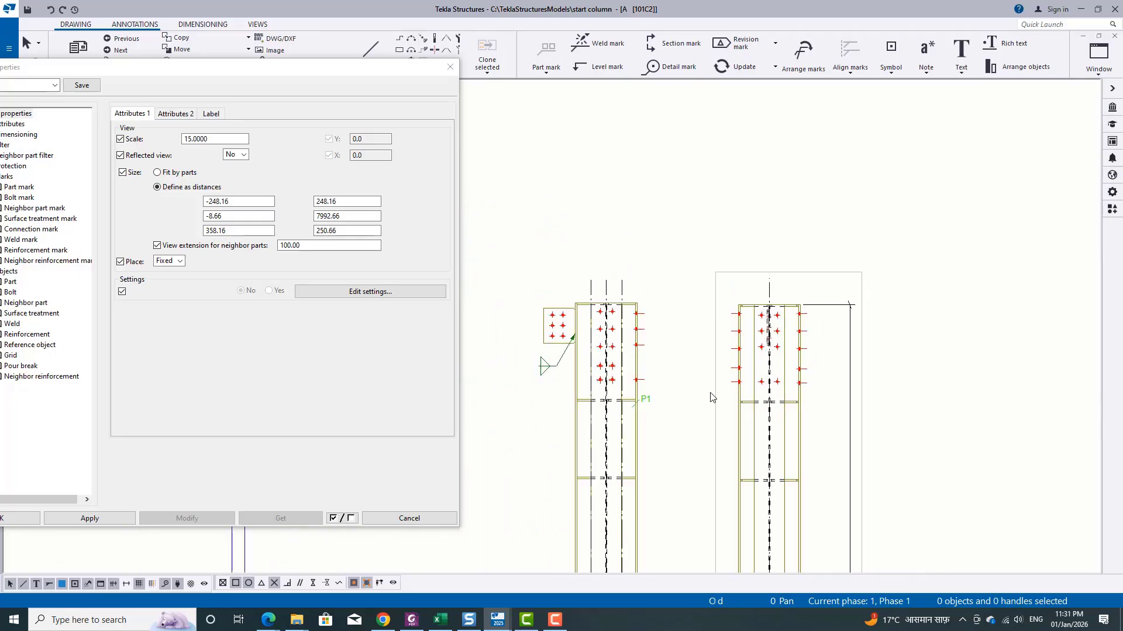
Delete the weld mark at the bolted top plate and the part mark P1 in the first elevation view
middle_drag(712, 396, 726, 293)
scroll(594, 266, up, 2)
key(Delete)
scroll(552, 277, down, 1)
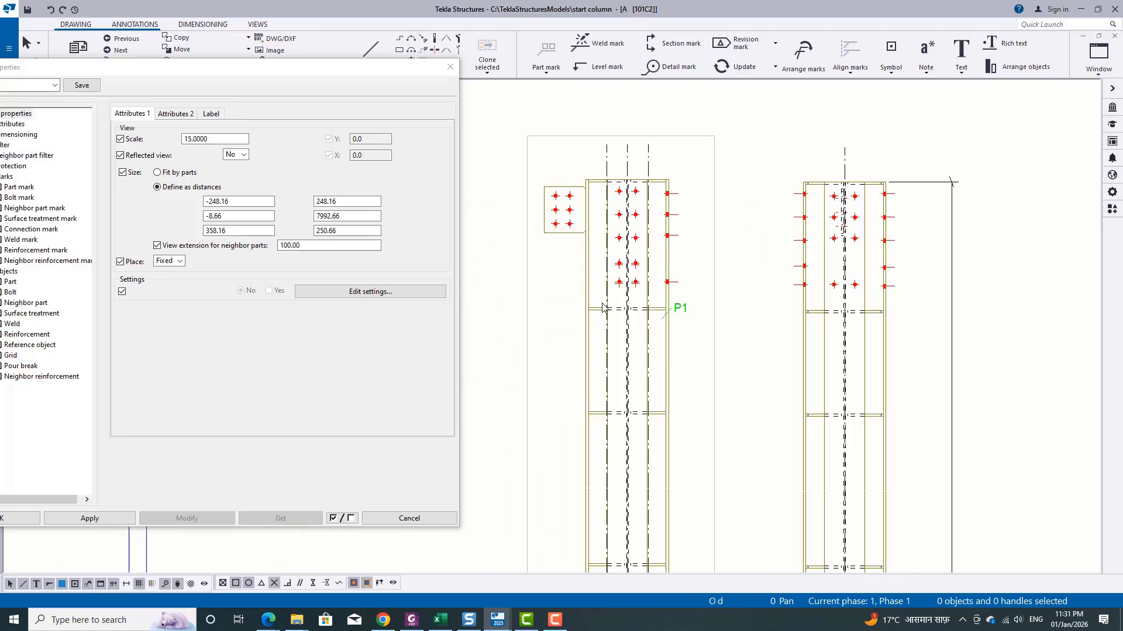
mouse_move(683, 308)
mouse_down()
mouse_move(684, 351)
mouse_move(689, 342)
mouse_up()
click(706, 290)
scroll(629, 254, down, 2)
scroll(659, 306, up, 2)
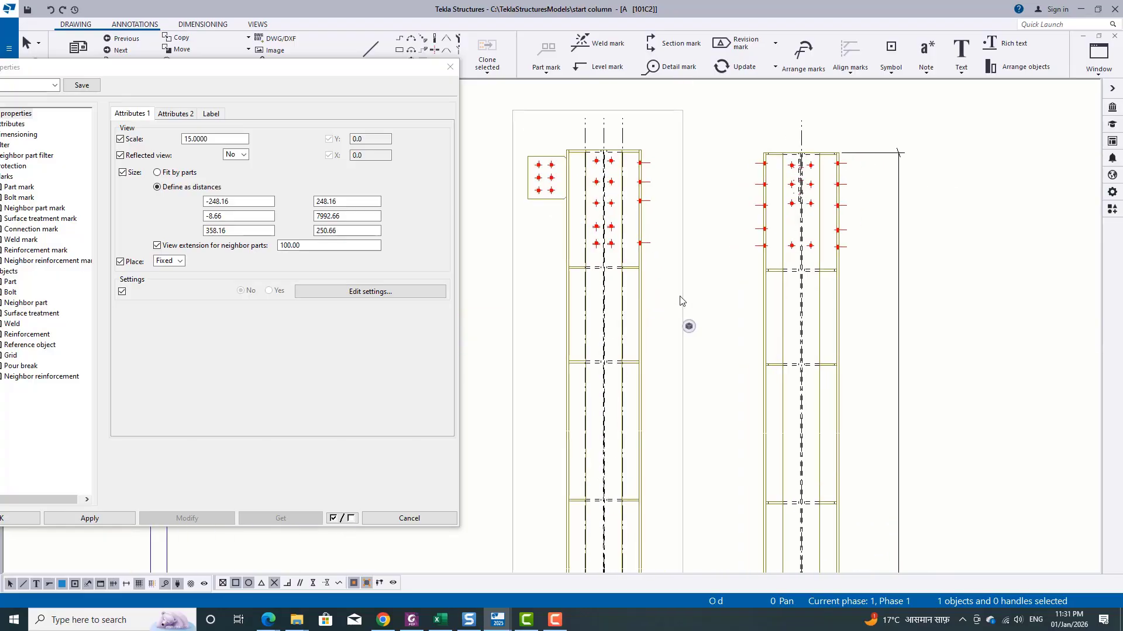
Delete the overall length dimension and the 208 base dimension in the second elevation view
scroll(680, 300, down, 3)
middle_drag(689, 466, 723, 170)
middle_drag(684, 426, 521, 403)
scroll(641, 253, up, 2)
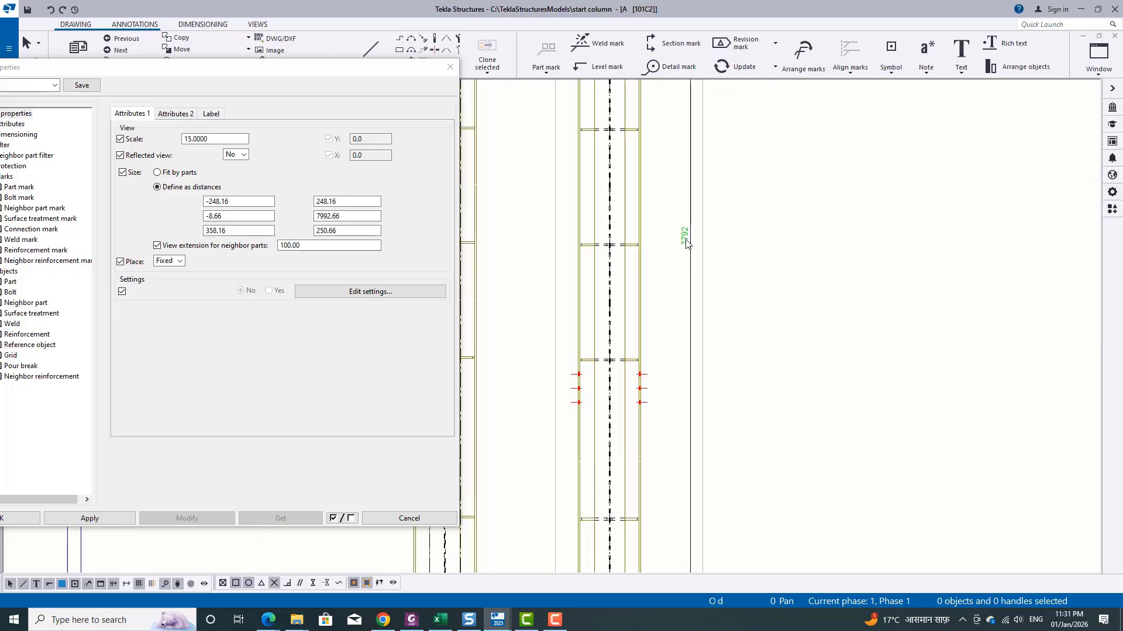
scroll(742, 283, down, 4)
middle_drag(708, 433, 721, 332)
scroll(625, 351, up, 5)
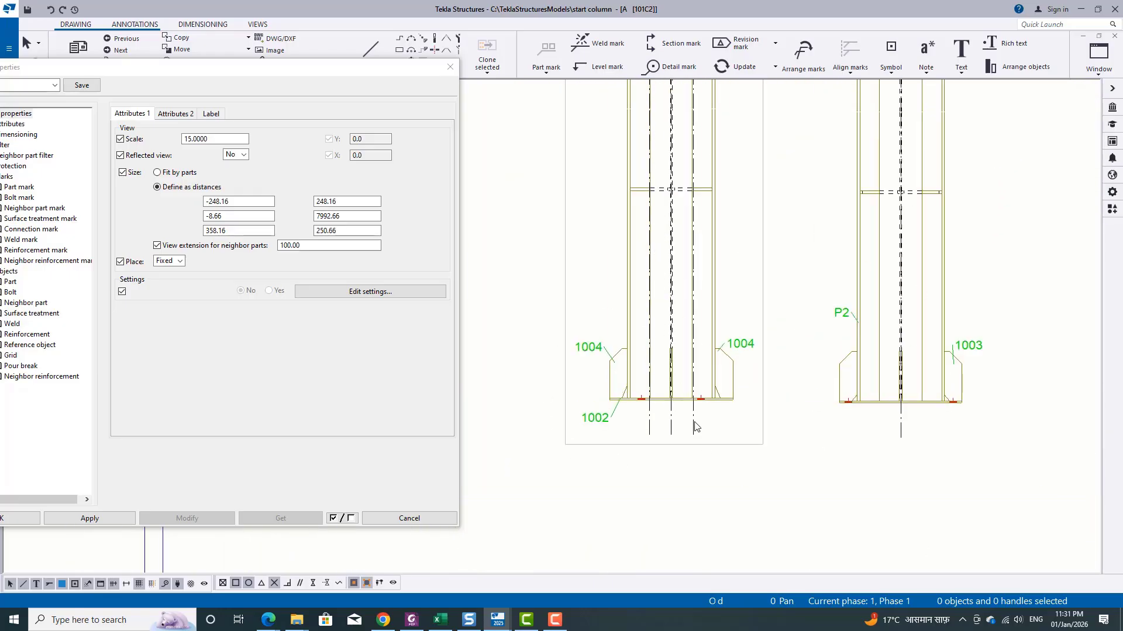
Add a mark using the applied mark properties to the right half of the lowest stiffener in the first elevation view
scroll(723, 417, up, 2)
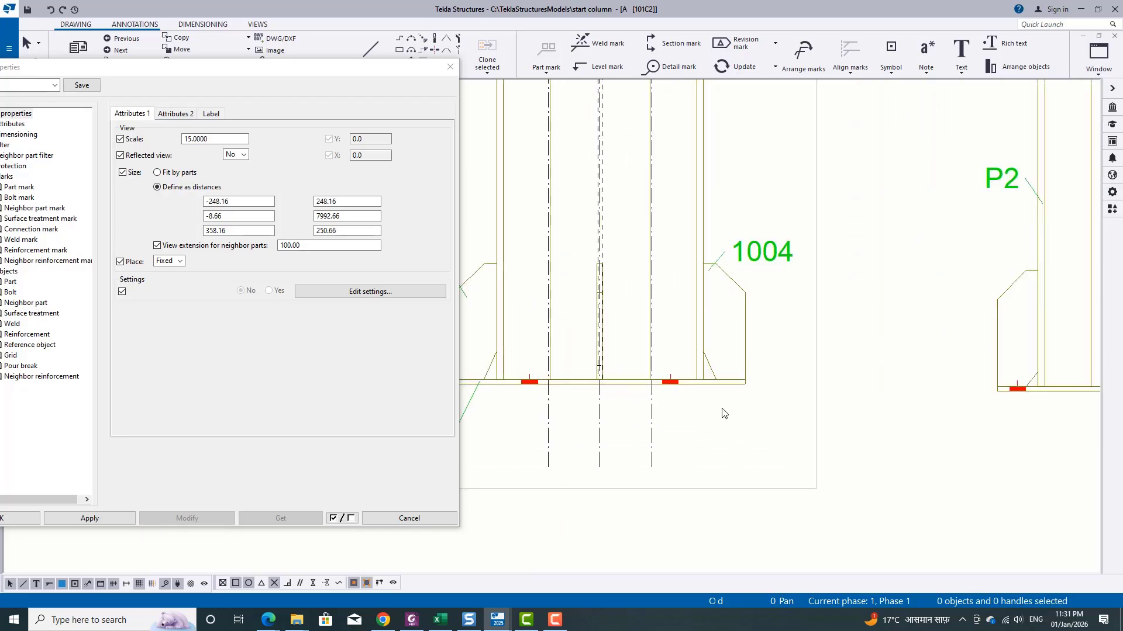
scroll(659, 413, down, 3)
middle_drag(672, 305, 674, 433)
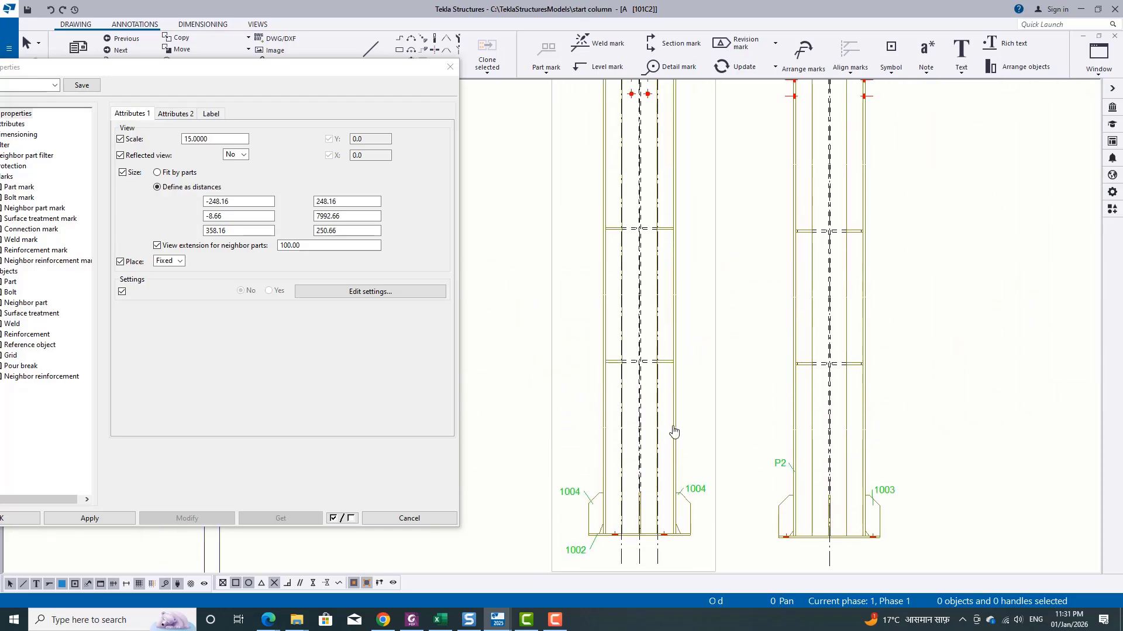
scroll(659, 369, up, 2)
scroll(673, 398, down, 2)
scroll(707, 448, up, 4)
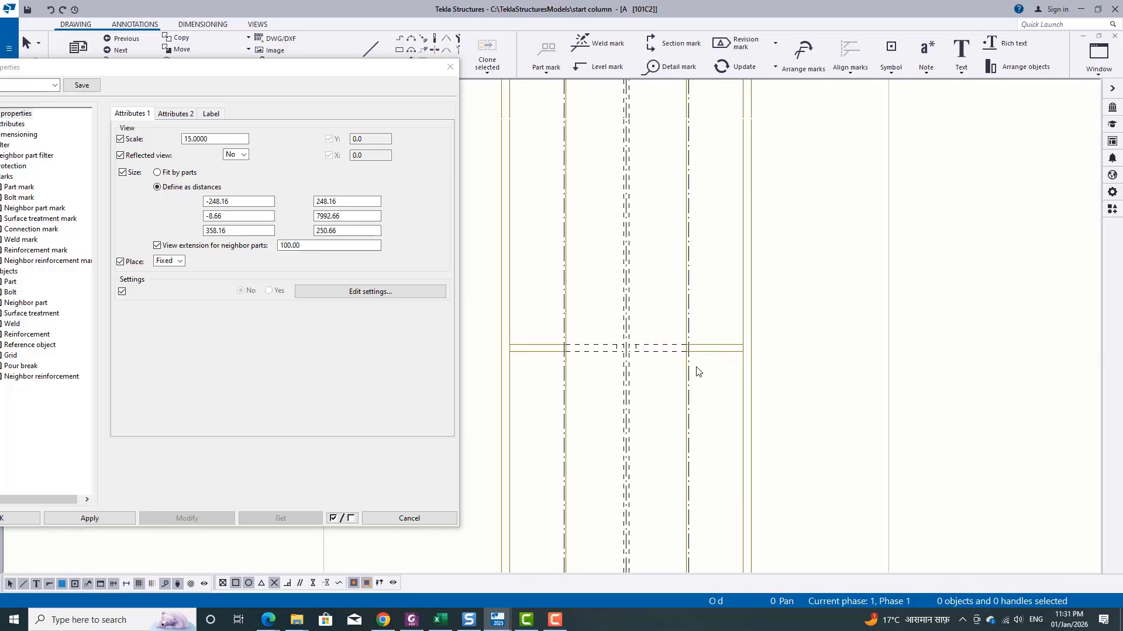
right_click(721, 347)
mouse_move(817, 420)
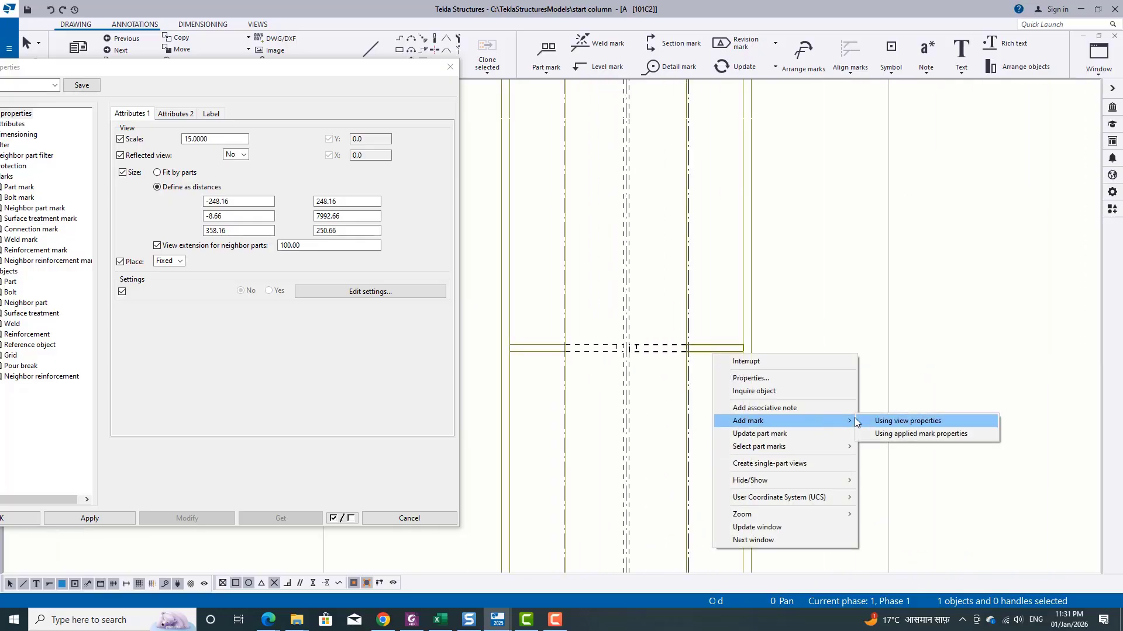
click(927, 434)
scroll(740, 293, down, 4)
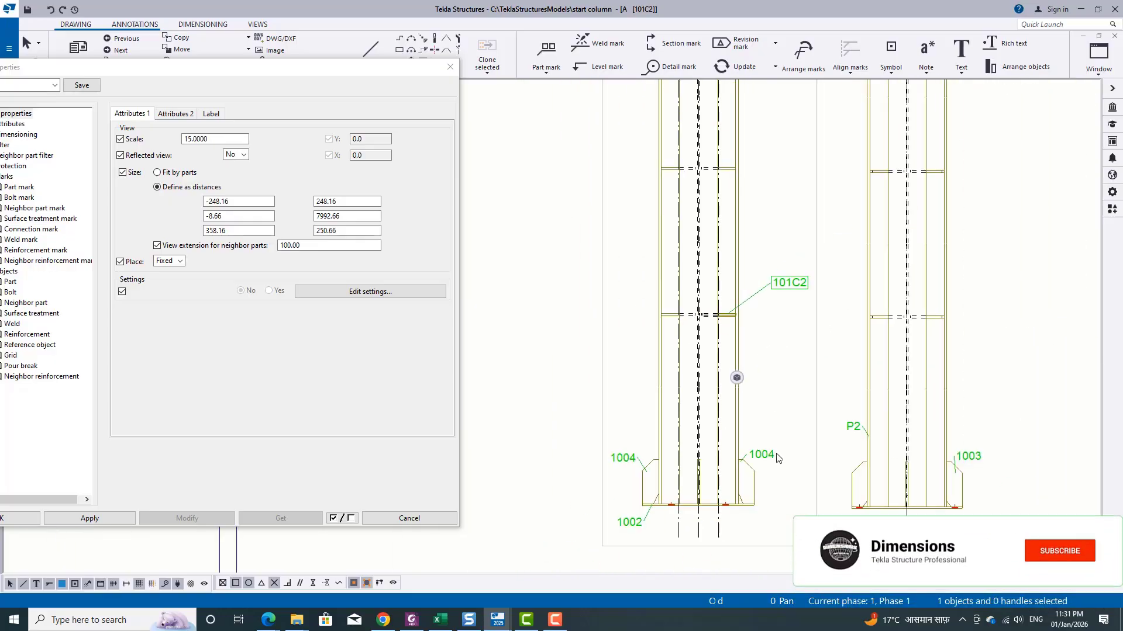
Copy the properties of the right 1004 part mark to the framed stiffener mark 101C2
scroll(767, 458, up, 2)
double_click(750, 456)
middle_drag(656, 324, 695, 393)
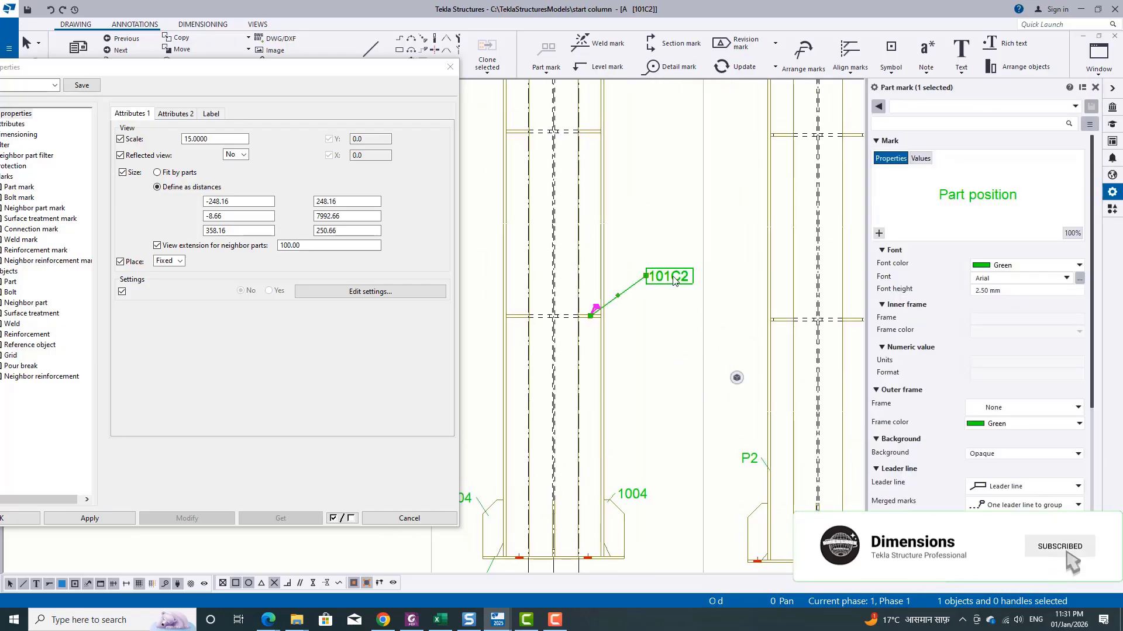
click(631, 494)
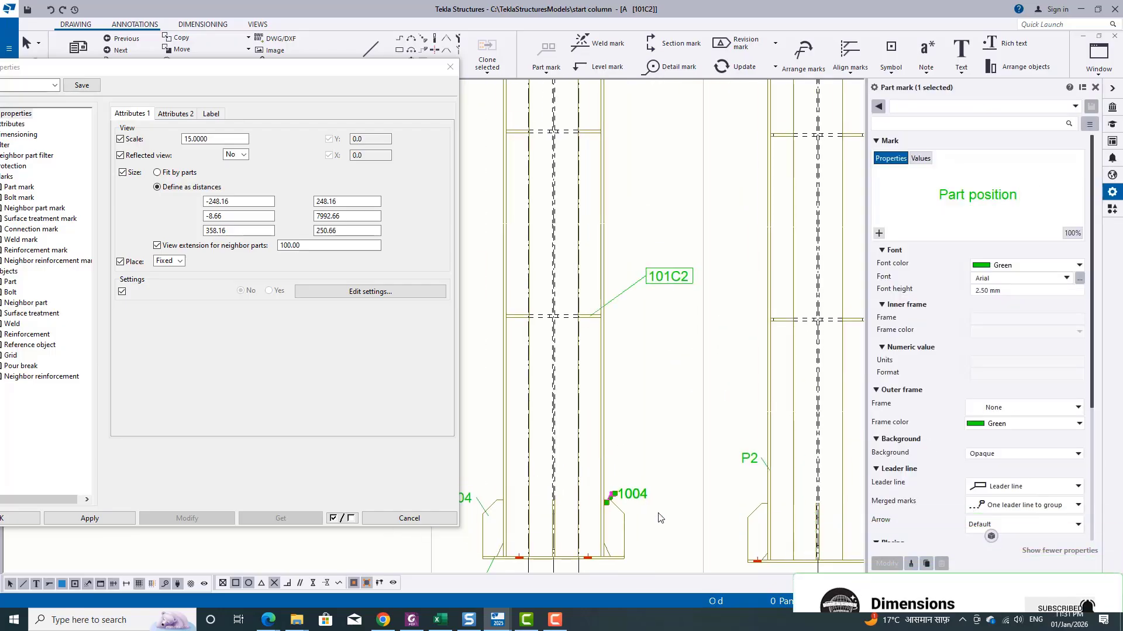
click(911, 565)
click(666, 287)
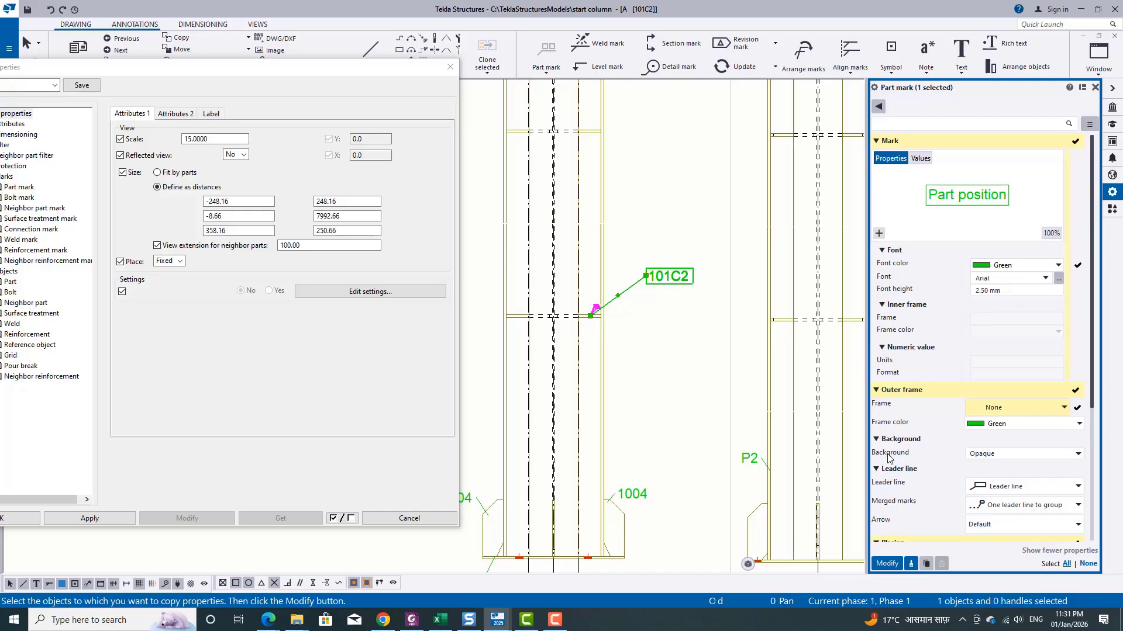
click(887, 564)
click(691, 455)
Add a mark using the applied mark properties to the left half of the same stiffener
mouse_move(548, 431)
middle_down()
mouse_move(744, 427)
mouse_move(644, 438)
middle_up()
scroll(622, 334, up, 2)
click(611, 320)
right_click(612, 320)
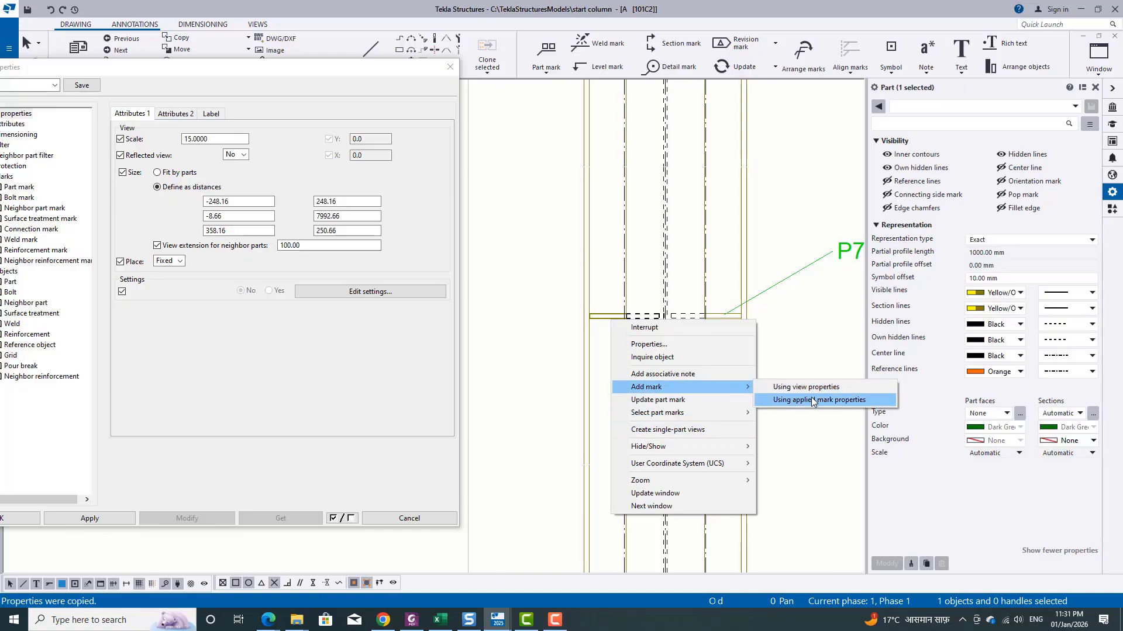
click(811, 404)
Add marks using the applied mark properties to both halves of all remaining stiffeners in the first elevation view
scroll(615, 397, down, 2)
middle_drag(718, 255, 705, 495)
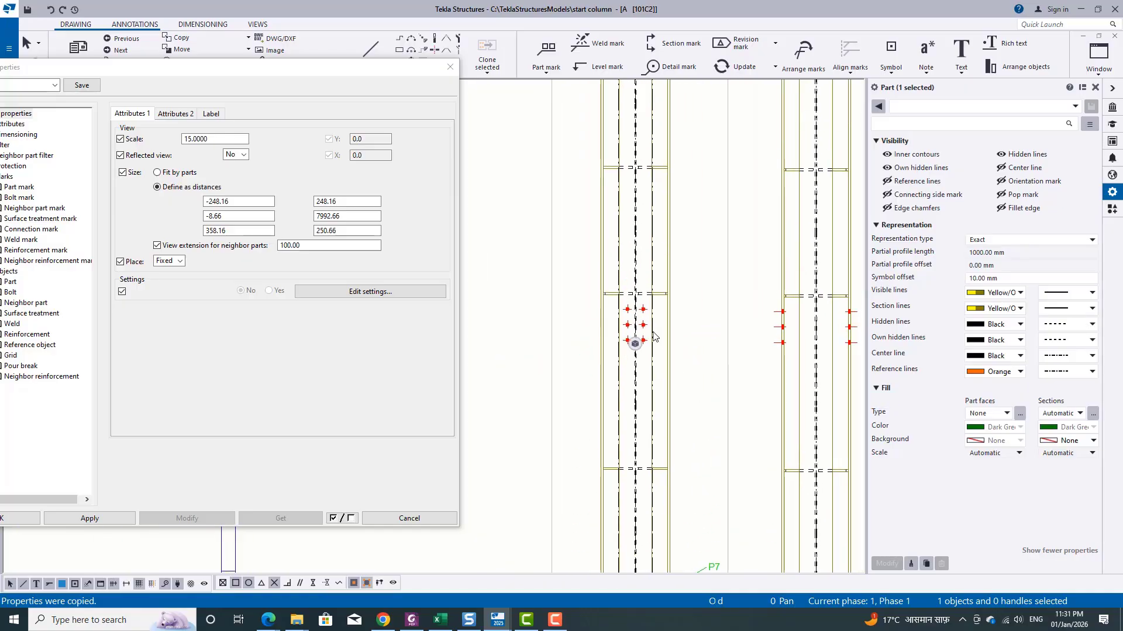
scroll(660, 307, up, 3)
scroll(678, 286, down, 3)
middle_drag(678, 287, 672, 391)
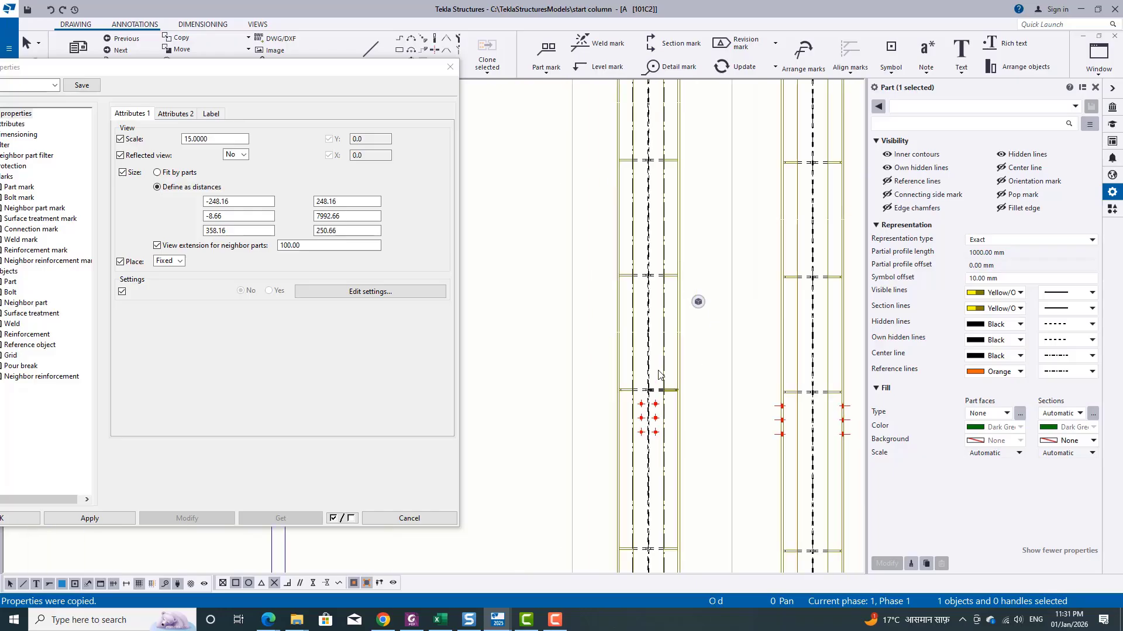
mouse_move(661, 120)
middle_down()
mouse_move(661, 328)
mouse_move(644, 465)
middle_up()
scroll(644, 213, up, 2)
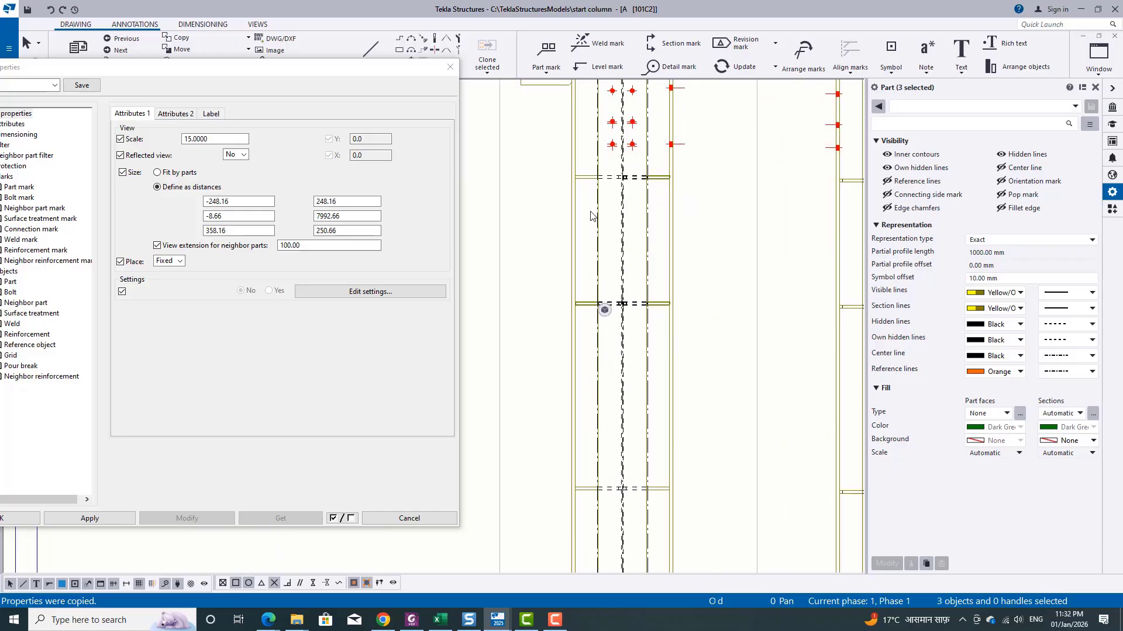
middle_drag(614, 460, 624, 240)
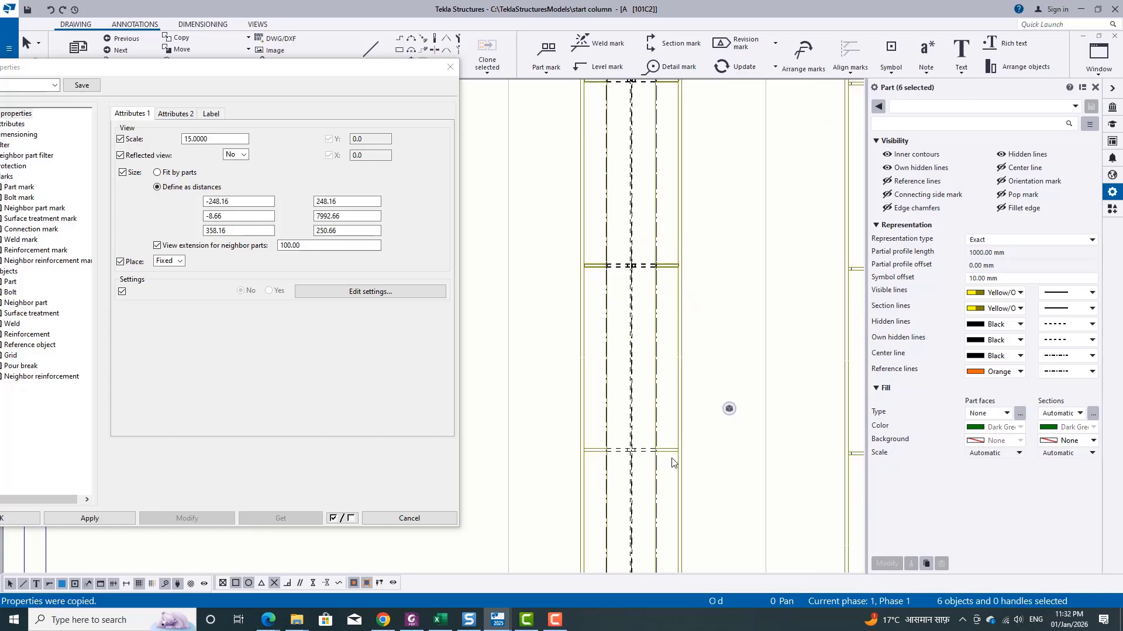
middle_drag(710, 350, 704, 297)
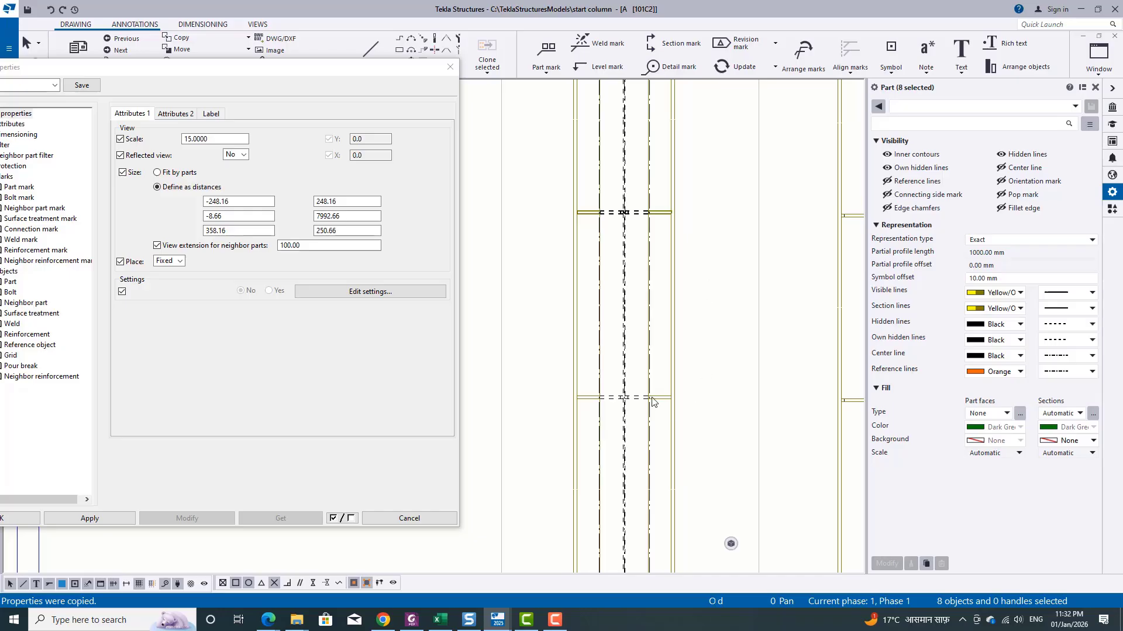
middle_drag(670, 340, 660, 322)
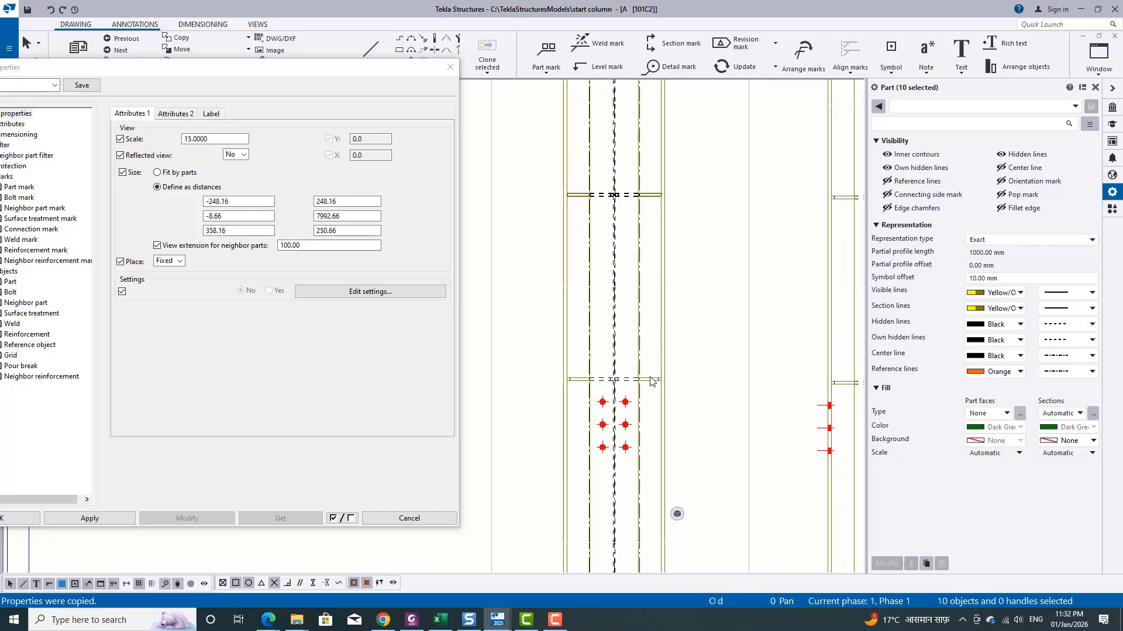
middle_drag(736, 481, 689, 355)
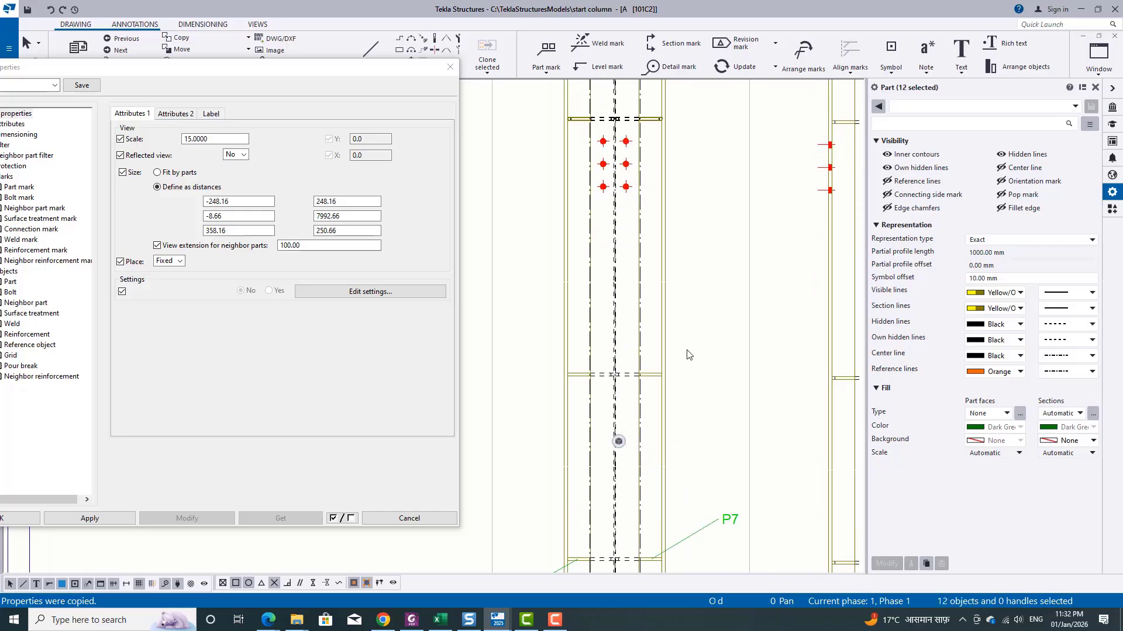
right_click(578, 380)
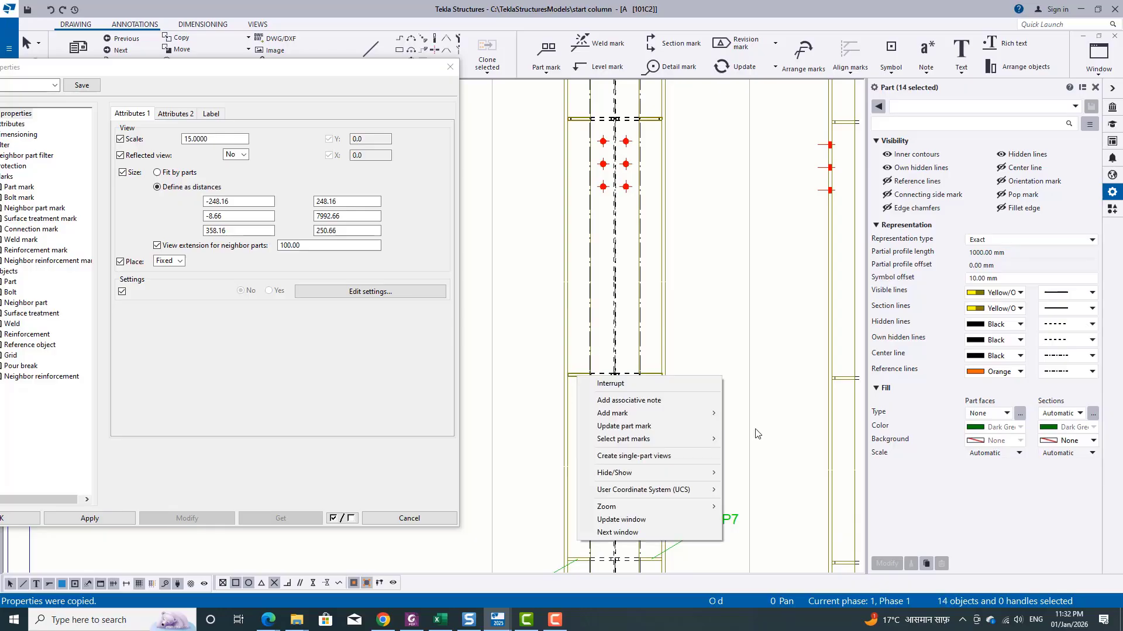
mouse_move(703, 419)
click(769, 428)
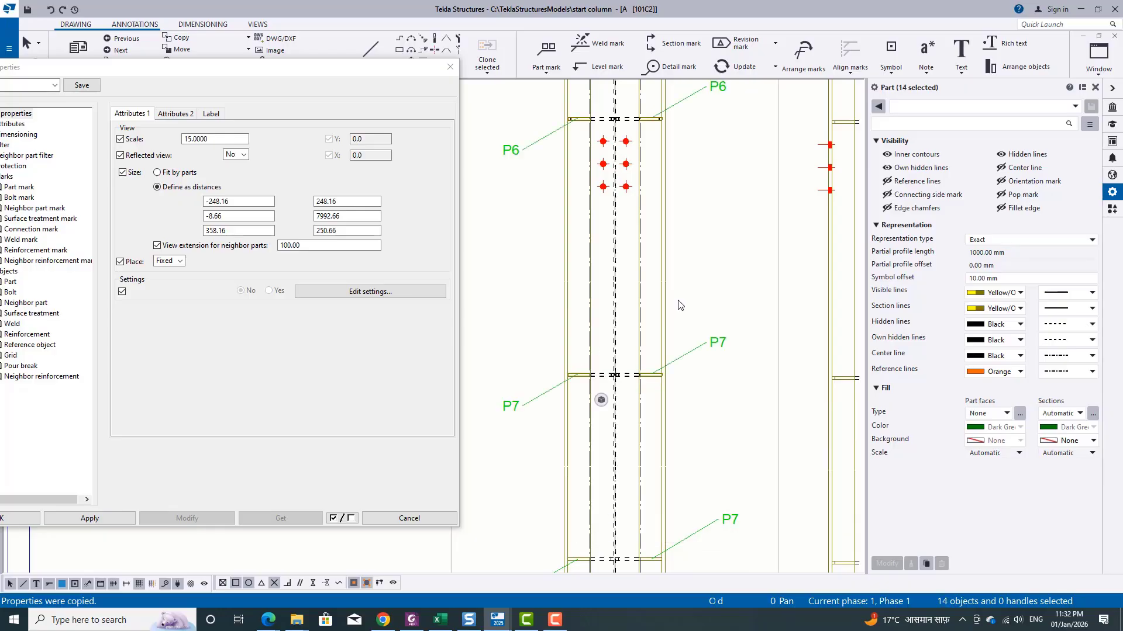
Move the two 5x P7 NS marks closer to the column, just above their stiffener on either side
scroll(705, 368, down, 3)
scroll(713, 261, up, 4)
scroll(706, 281, up, 2)
drag(717, 278, 668, 286)
click(705, 352)
scroll(705, 352, down, 3)
scroll(500, 404, up, 2)
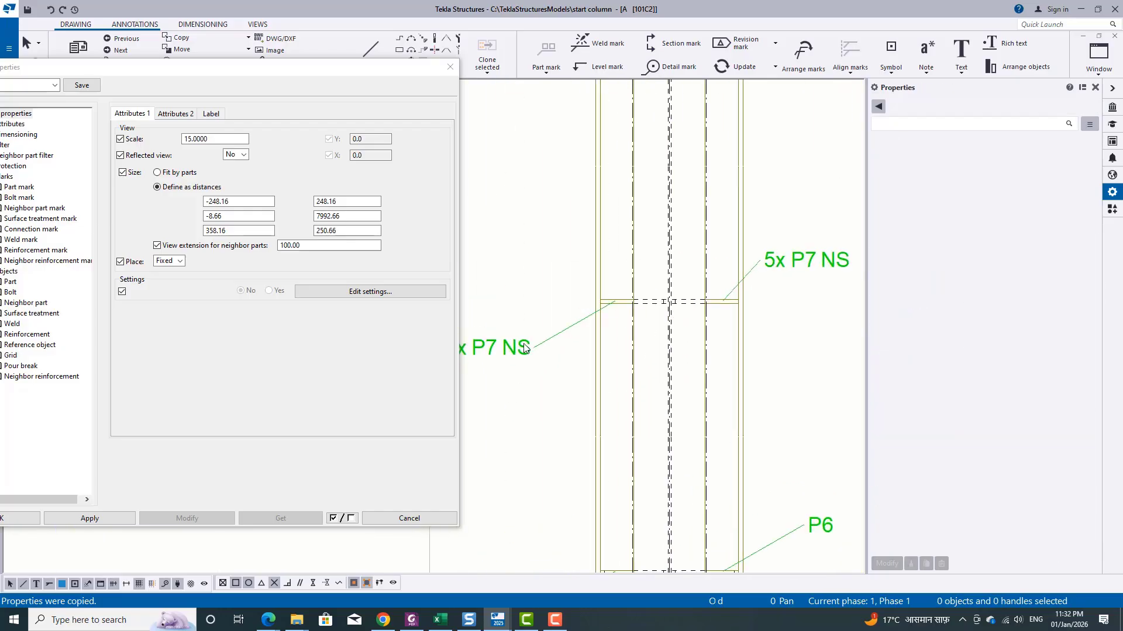
drag(517, 347, 557, 247)
click(566, 316)
scroll(707, 312, down, 2)
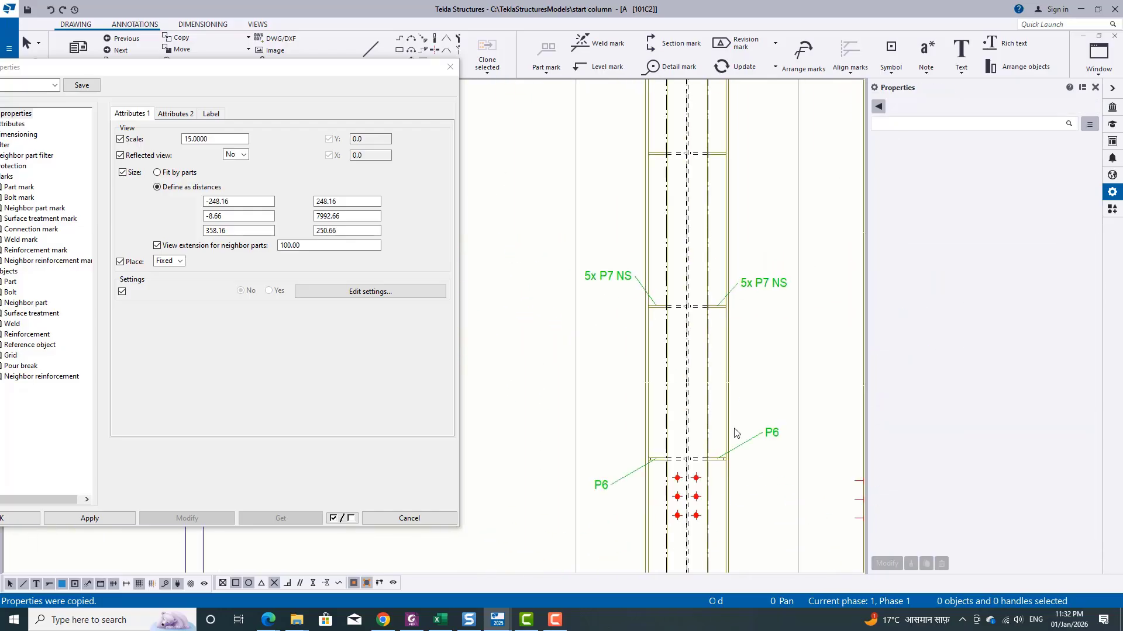
Move the left and right P6 marks close to the column, just above their stiffener
middle_drag(735, 434, 721, 288)
scroll(578, 330, up, 3)
drag(597, 337, 655, 220)
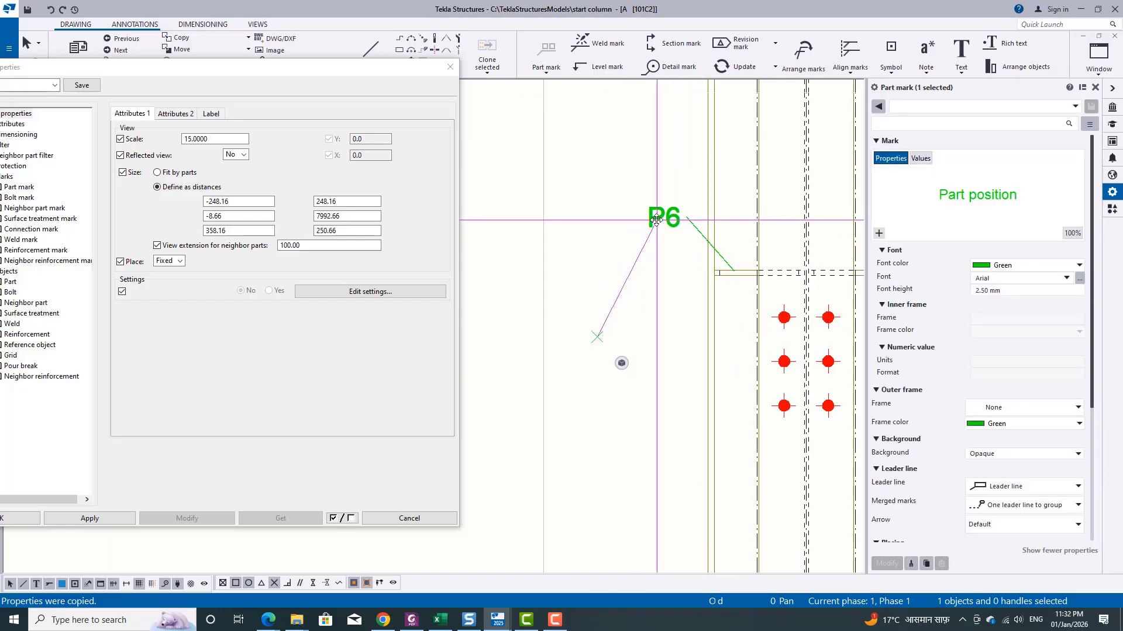
scroll(604, 316, down, 3)
scroll(686, 279, up, 4)
mouse_move(705, 263)
mouse_down()
mouse_move(664, 256)
mouse_move(633, 276)
mouse_up()
click(669, 351)
scroll(669, 350, down, 4)
Move both P7 marks of the first stiffener below the web bolt group closer to the column, above the stiffener
middle_drag(656, 481, 690, 345)
scroll(686, 409, up, 3)
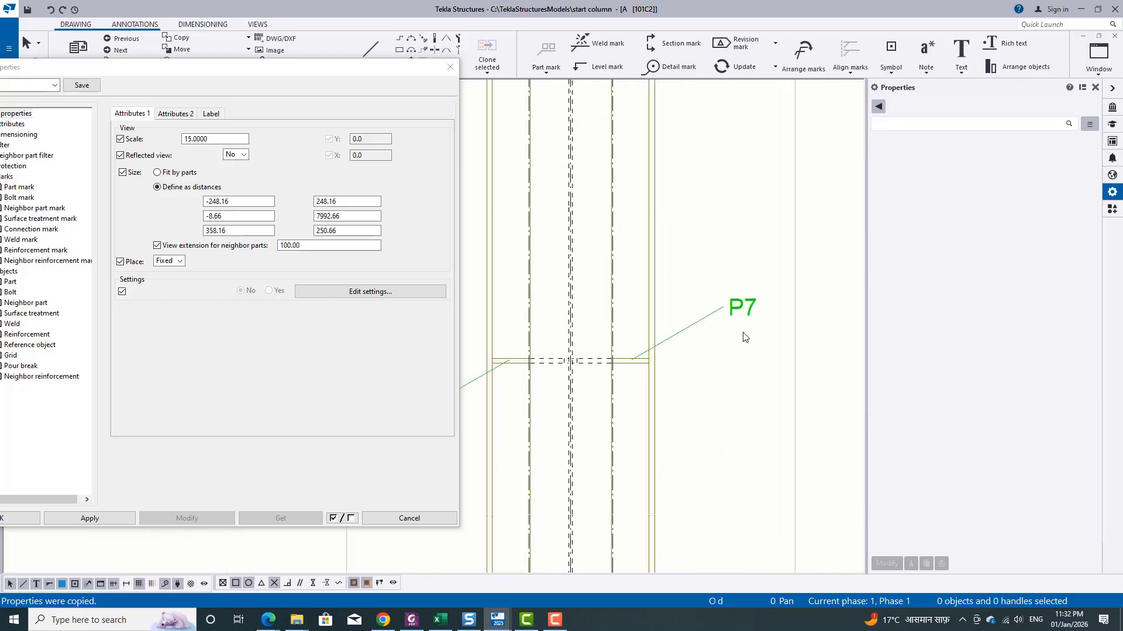
click(746, 311)
scroll(729, 366, down, 3)
scroll(555, 381, up, 2)
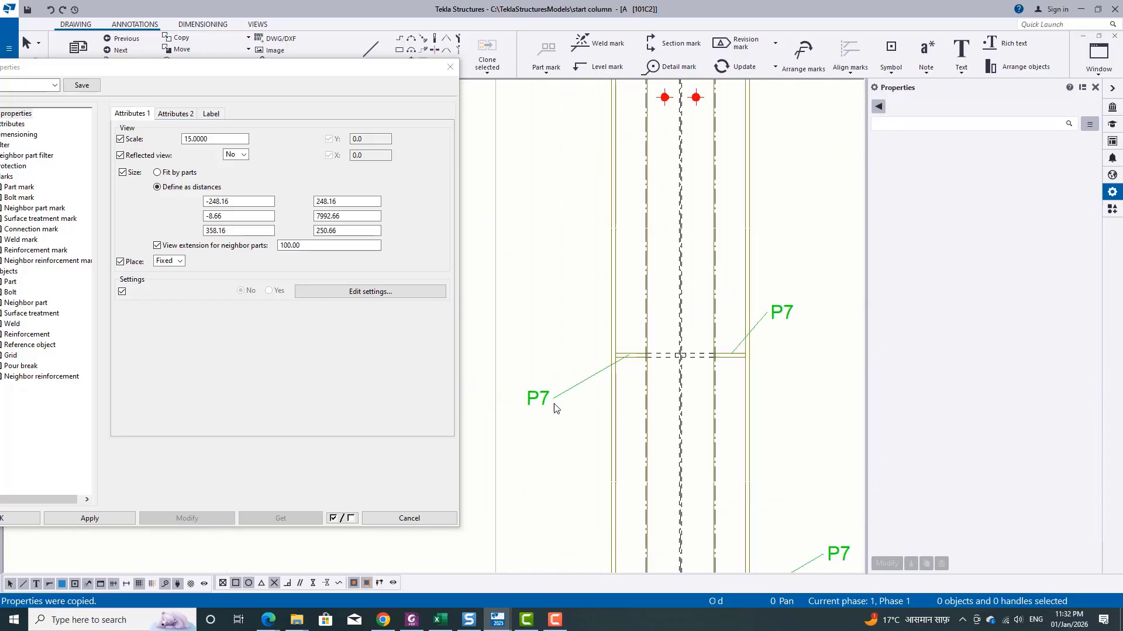
click(540, 400)
drag(586, 316, 584, 313)
click(601, 362)
scroll(601, 363, down, 3)
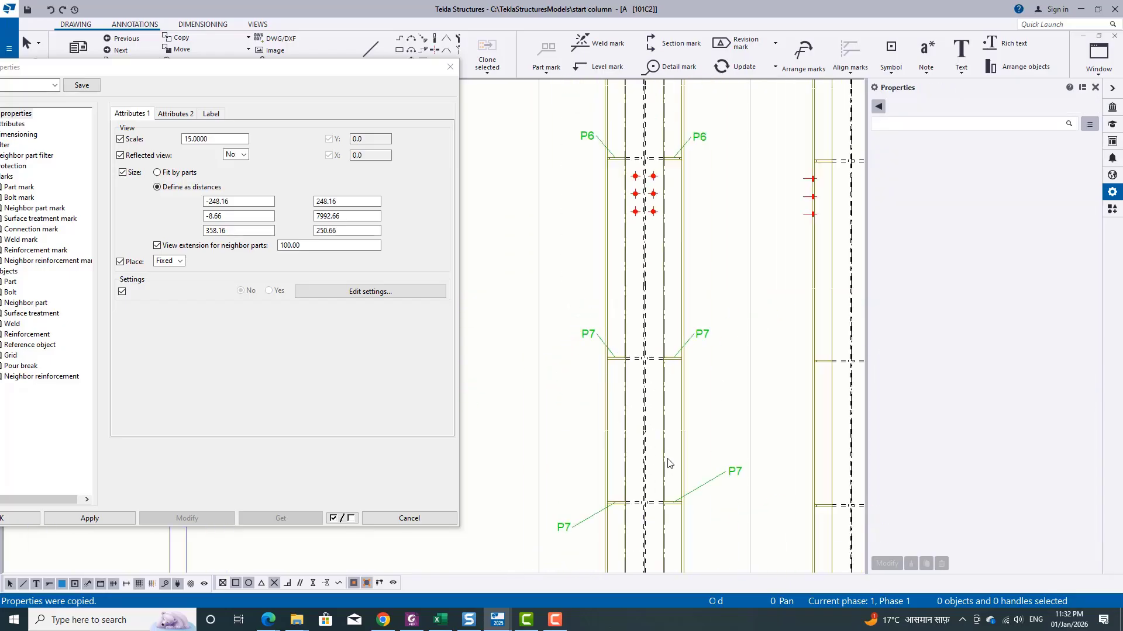
Move both P7 marks of the lowest stiffener closer to the column, above the stiffener
middle_drag(669, 463, 660, 315)
scroll(573, 363, up, 4)
click(551, 390)
mouse_move(552, 384)
mouse_down()
mouse_move(592, 274)
mouse_move(602, 292)
mouse_up()
click(567, 388)
scroll(566, 388, down, 3)
middle_drag(753, 369, 709, 361)
scroll(699, 322, up, 2)
mouse_move(704, 314)
mouse_down()
mouse_move(656, 298)
mouse_move(643, 327)
mouse_up()
click(687, 401)
scroll(687, 401, down, 2)
Add a mark using the applied mark properties to the bolted side plate at the column's upper end
middle_drag(690, 477, 698, 331)
scroll(649, 483, down, 3)
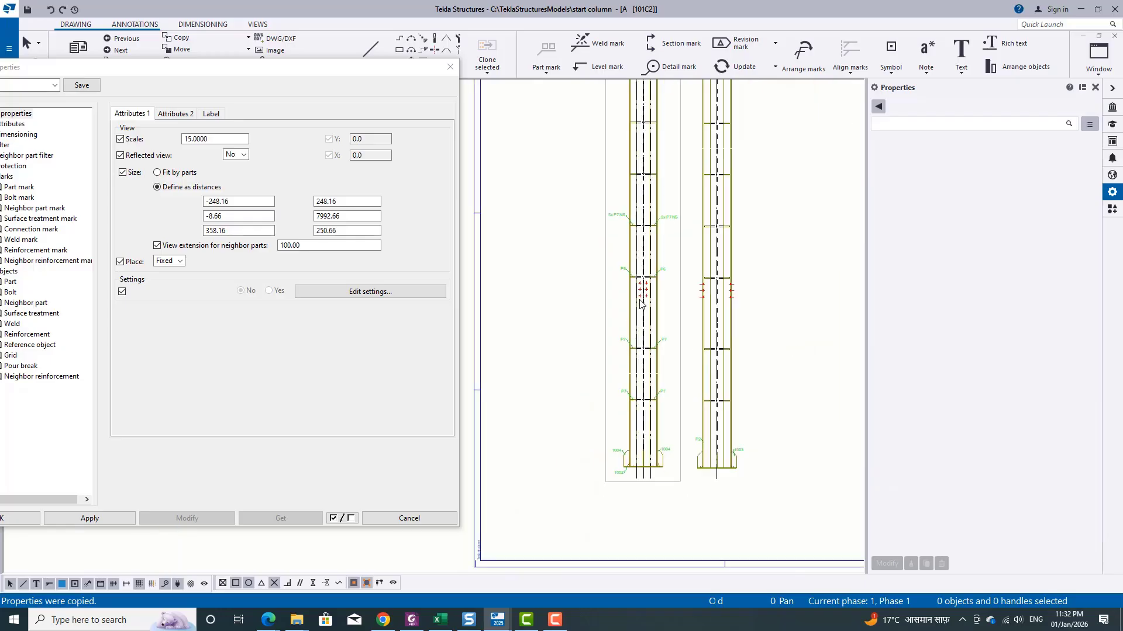
middle_drag(729, 102, 704, 232)
scroll(614, 246, up, 6)
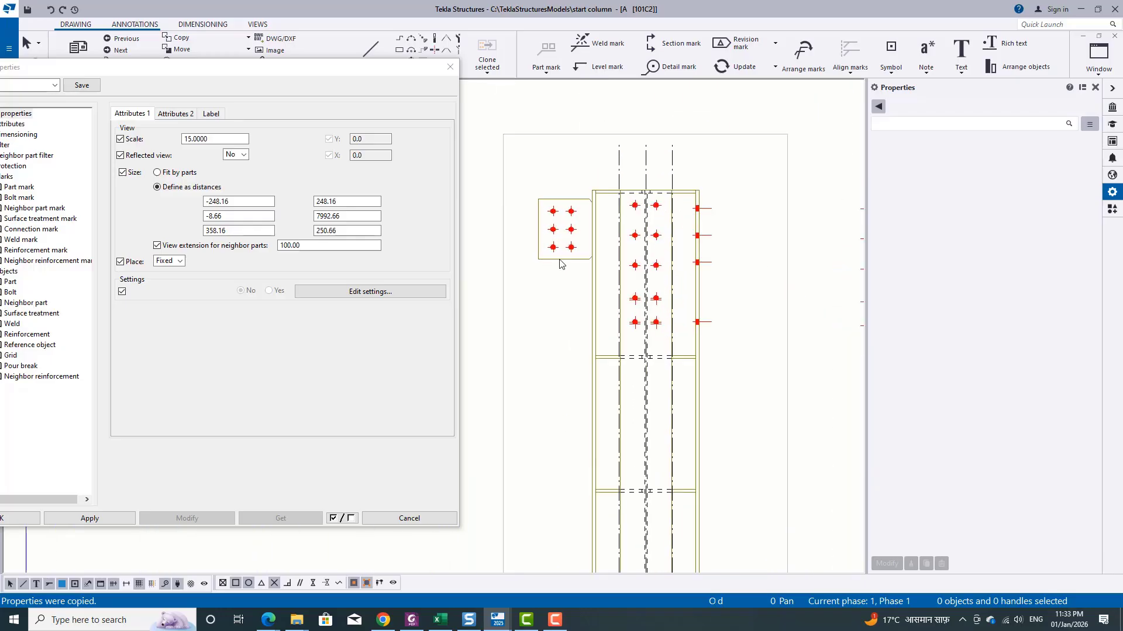
right_click(559, 261)
mouse_move(672, 331)
click(750, 337)
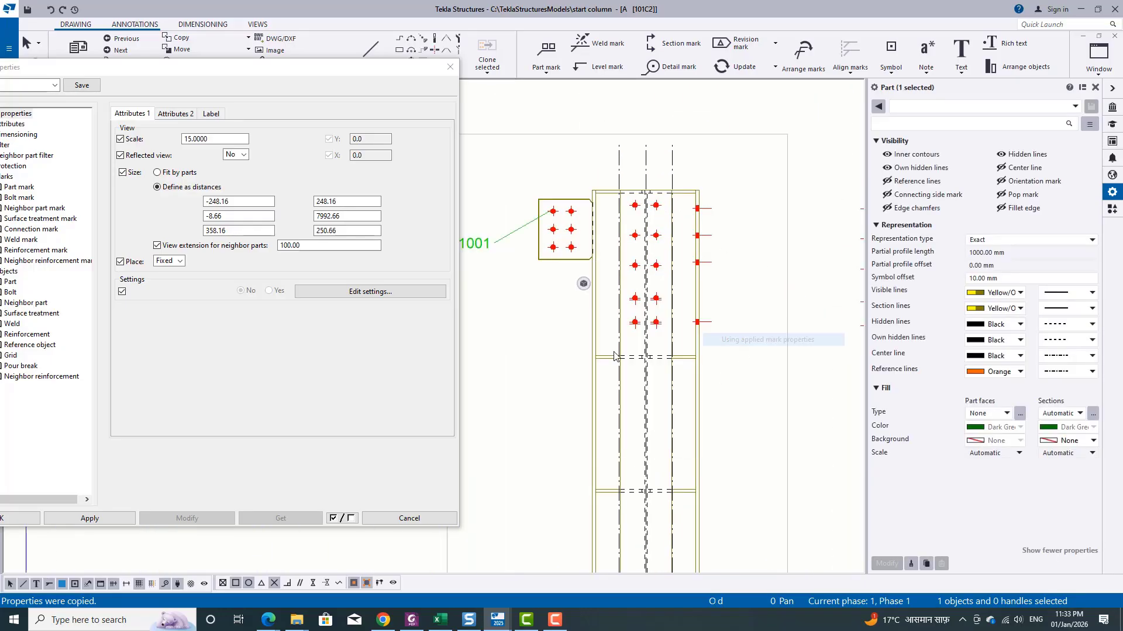
Move the 1001 mark to just above the upper left corner of the side plate
middle_drag(617, 355, 771, 433)
scroll(649, 321, up, 2)
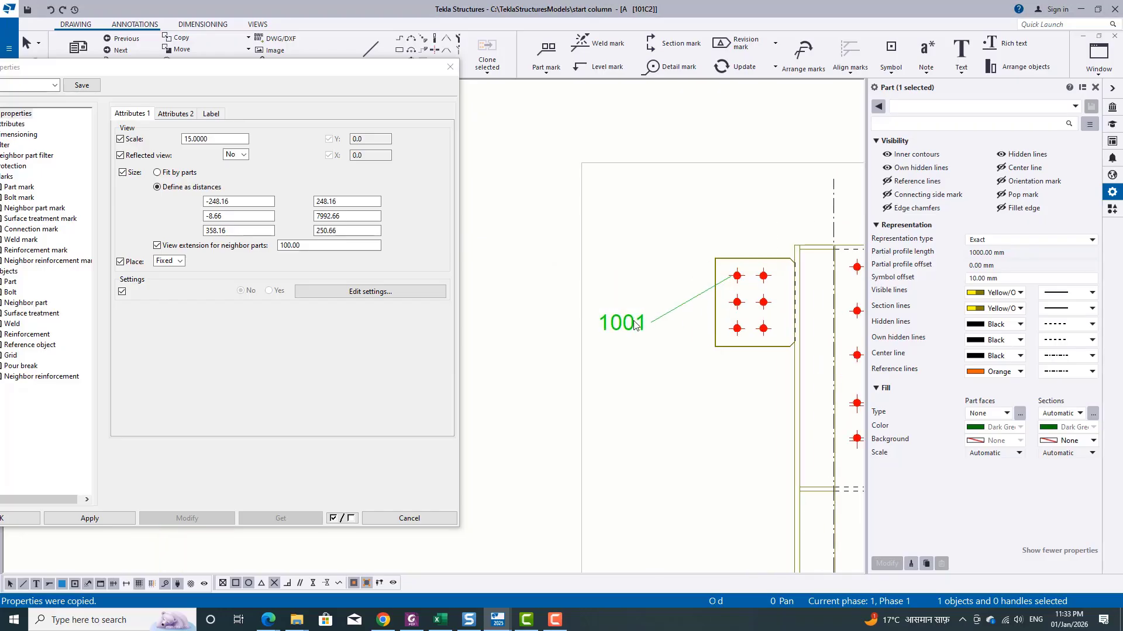
mouse_move(630, 326)
mouse_down()
mouse_move(697, 242)
mouse_move(667, 229)
mouse_up()
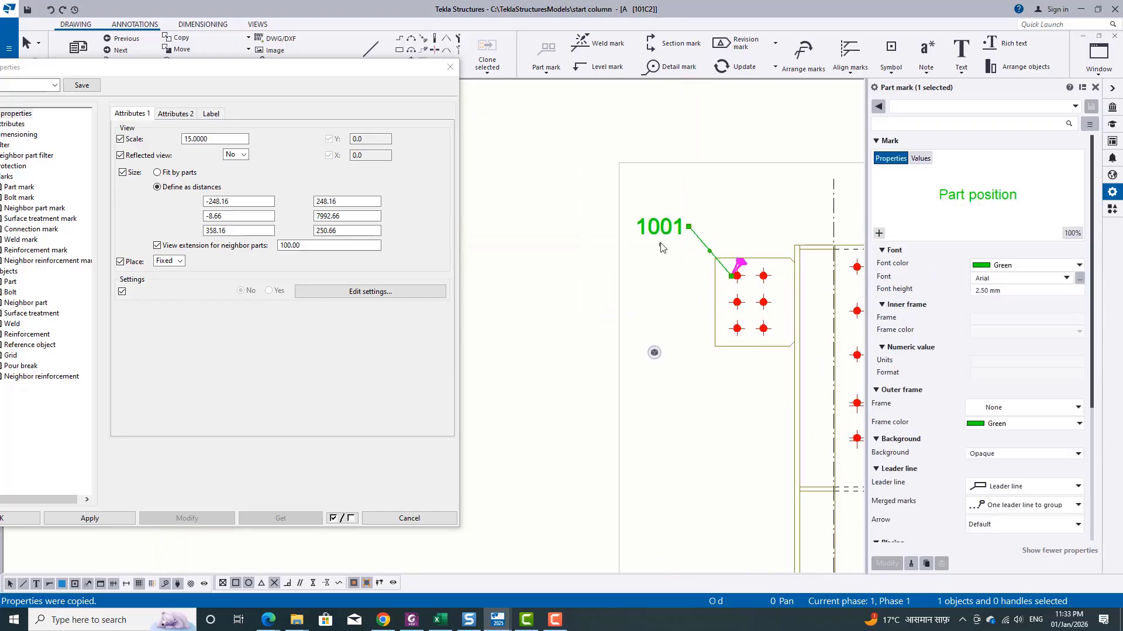
click(673, 259)
scroll(591, 299, down, 3)
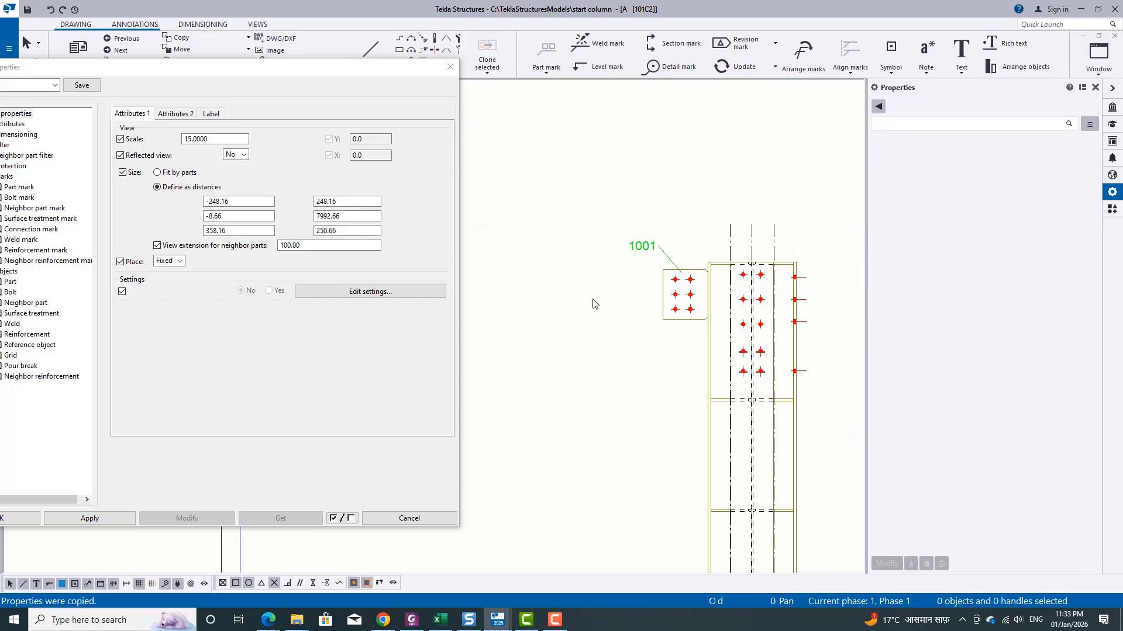
Close the view properties dialog
mouse_move(762, 321)
middle_down()
mouse_move(681, 272)
mouse_move(695, 300)
middle_up()
scroll(705, 291, up, 2)
scroll(707, 291, up, 1)
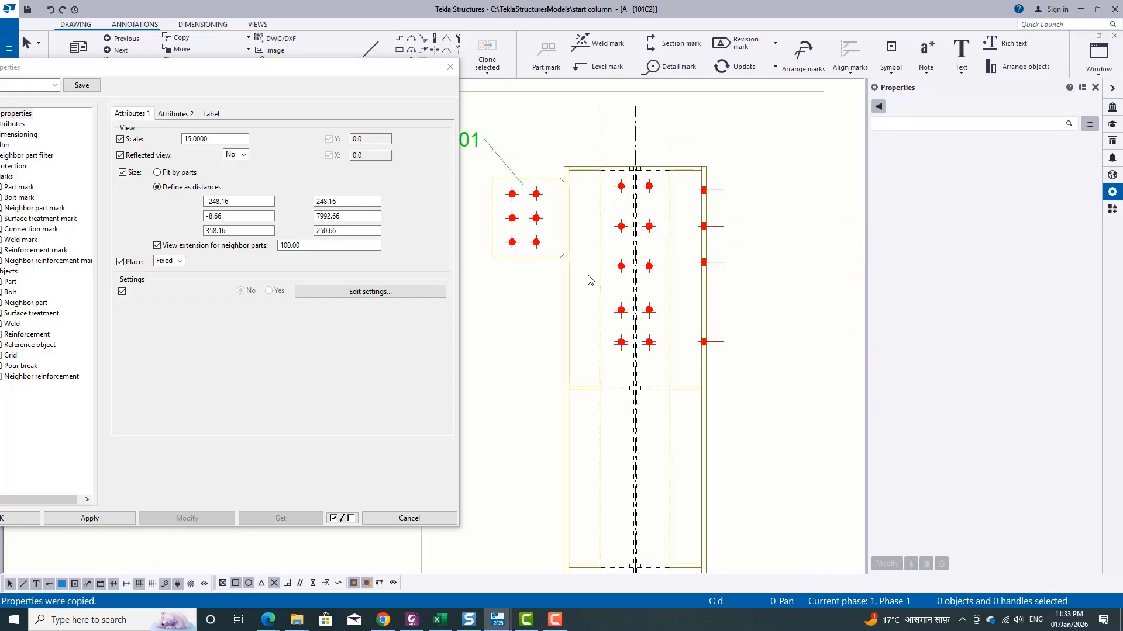
scroll(588, 274, down, 4)
middle_drag(648, 515, 661, 262)
middle_drag(653, 398, 651, 228)
middle_drag(659, 374, 659, 344)
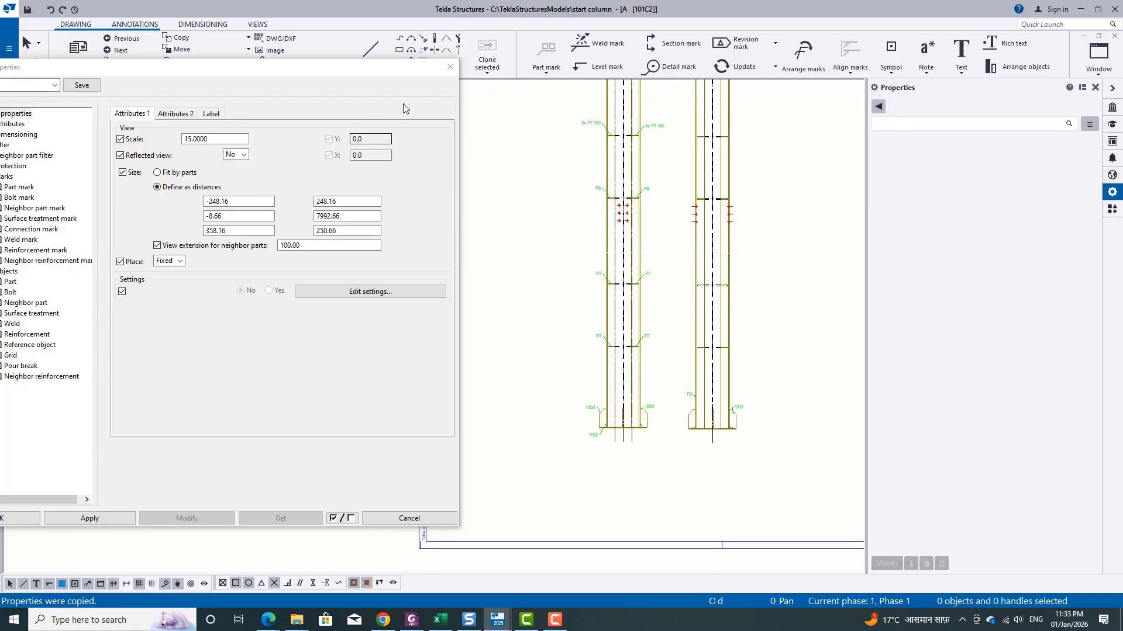
click(449, 67)
Start a vertical dimension in the first elevation view from the lower left corner of the base plate
click(203, 23)
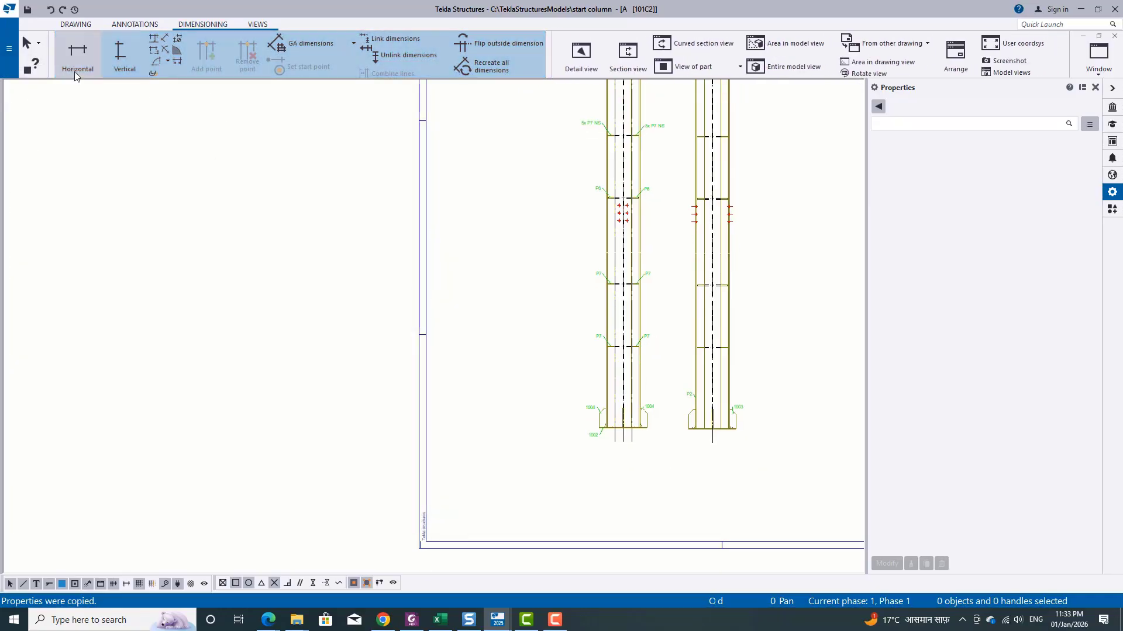
click(120, 55)
scroll(583, 386, up, 8)
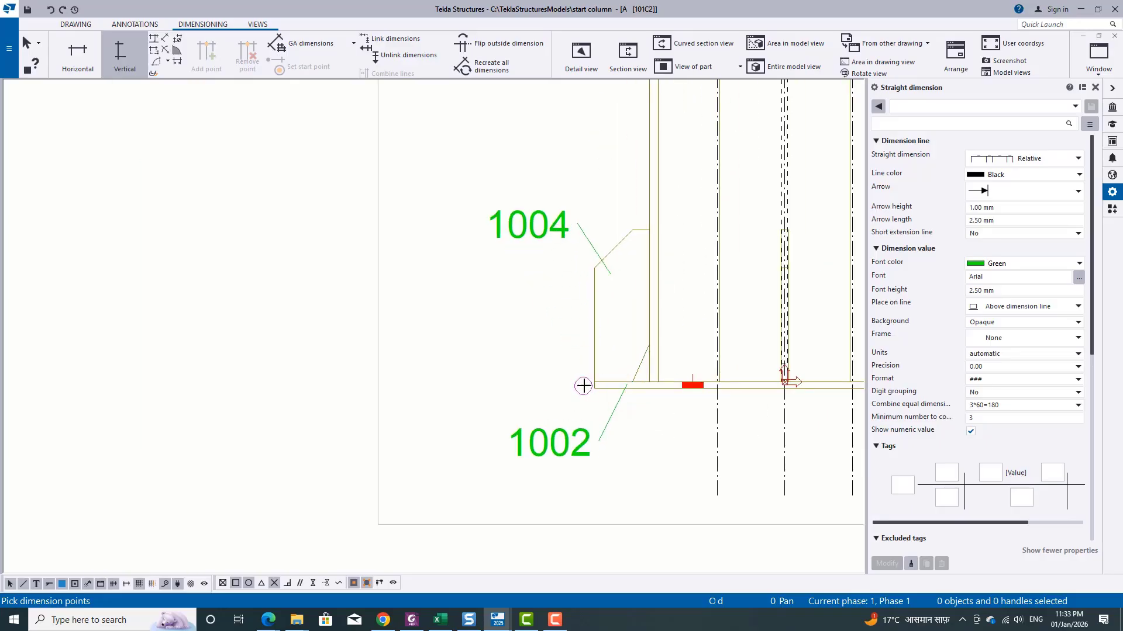
scroll(606, 383, up, 4)
click(615, 367)
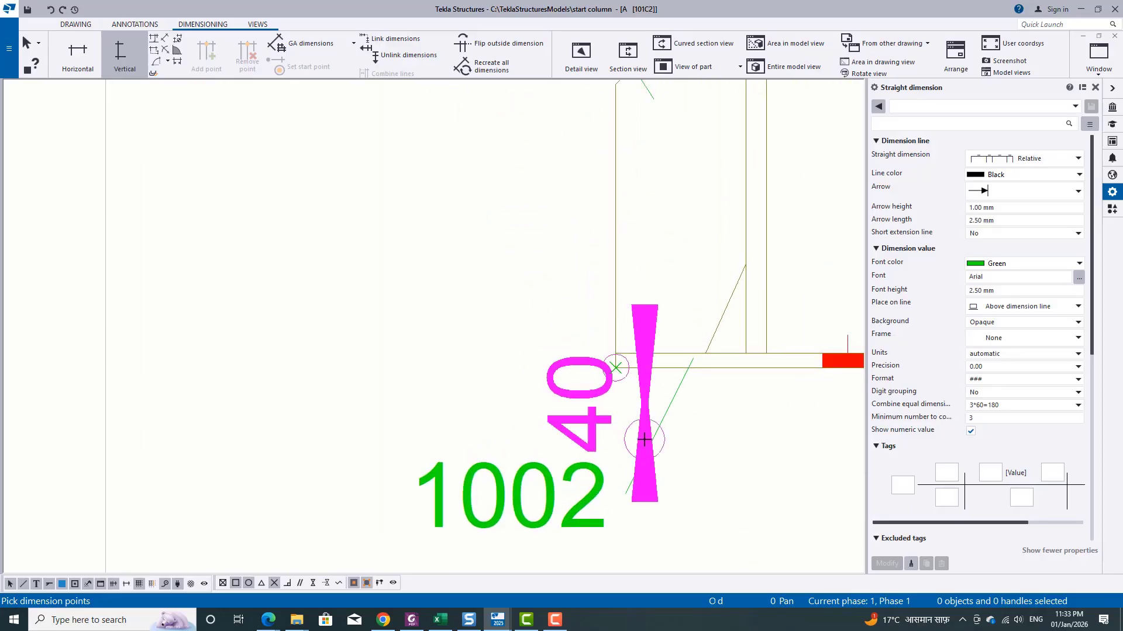
scroll(583, 488, down, 3)
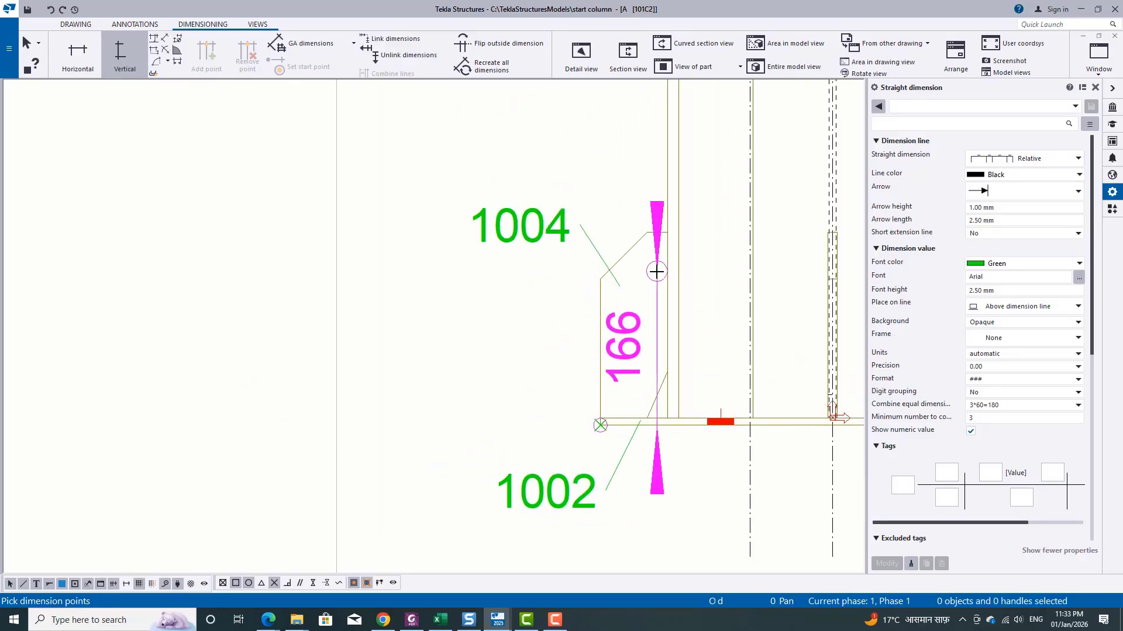
Change the straight dimension's arrow style to the slanted tick, keeping the Relative dimension type
click(1037, 163)
click(1038, 182)
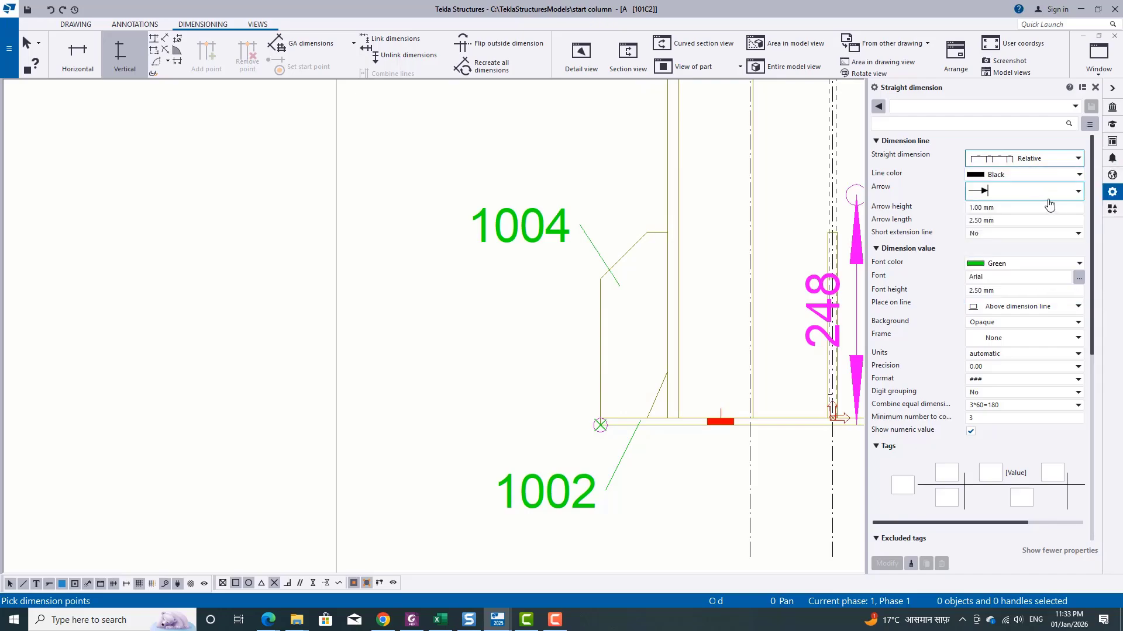
click(1038, 191)
click(1004, 229)
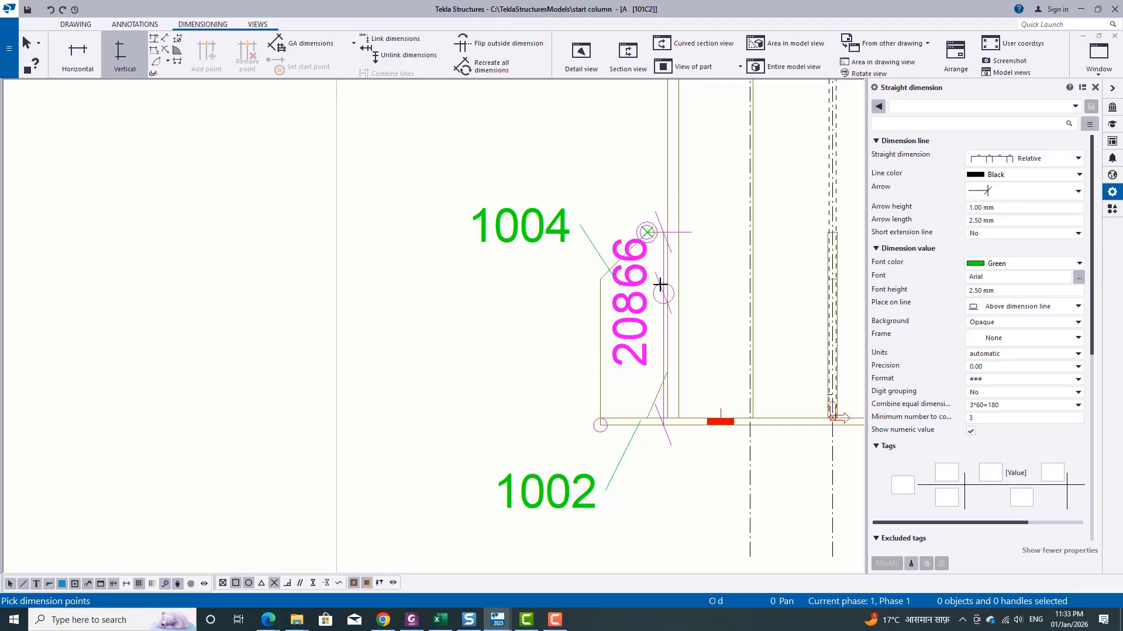
Add vertical dimension points at the top of the left base gusset and the upper edges of the two lowest P7 stiffeners
scroll(660, 285, down, 3)
scroll(653, 356, up, 4)
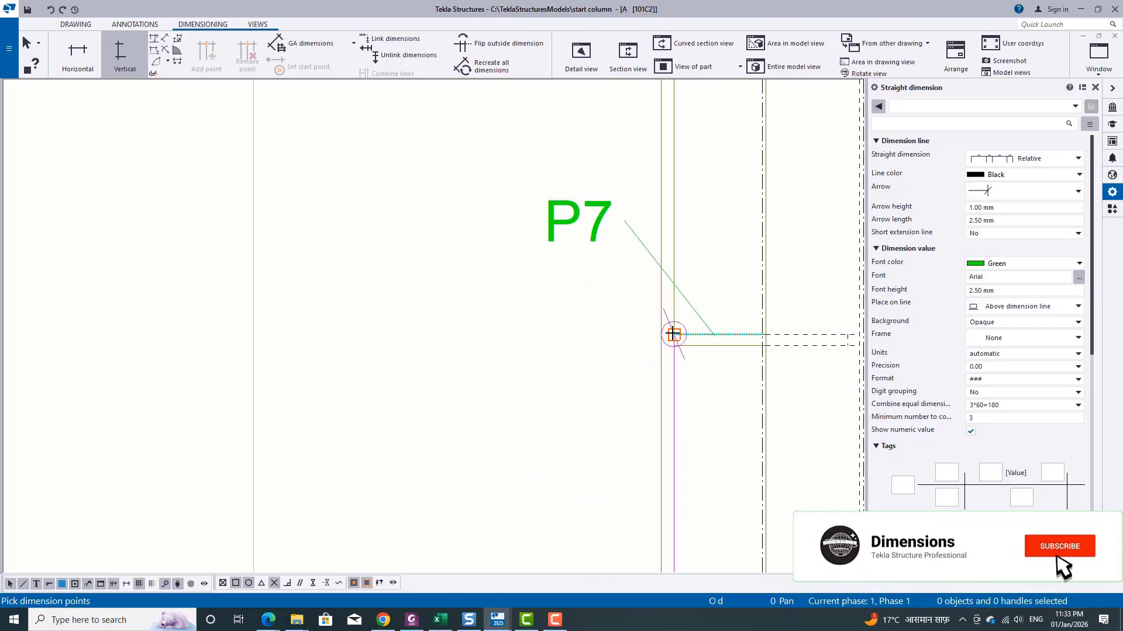
scroll(609, 486, down, 3)
scroll(639, 368, up, 4)
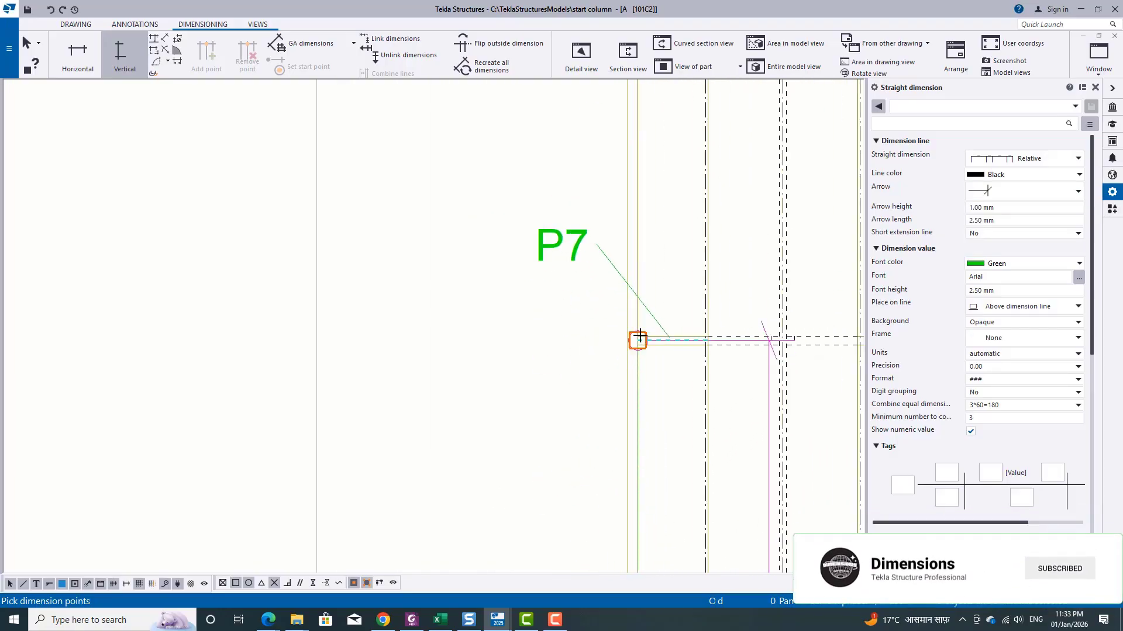
scroll(639, 336, up, 2)
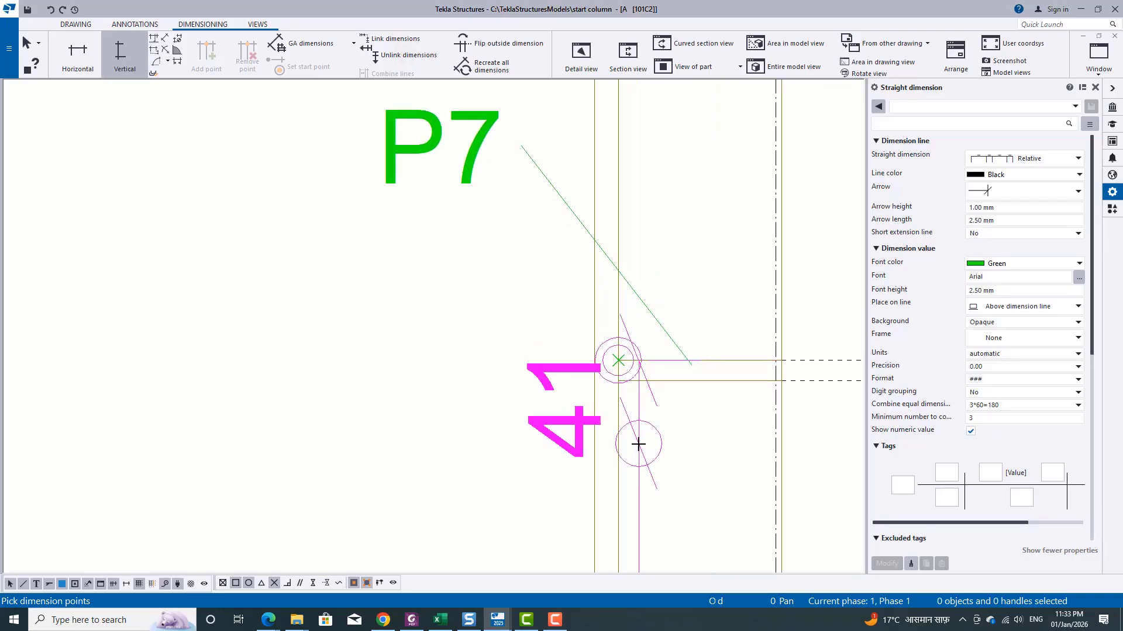
Add vertical dimension points at the upper edges of the left P6 stiffener and the lowest 5x P7 NS stiffener
scroll(638, 445, down, 4)
scroll(626, 258, up, 2)
scroll(627, 258, down, 2)
scroll(559, 336, up, 4)
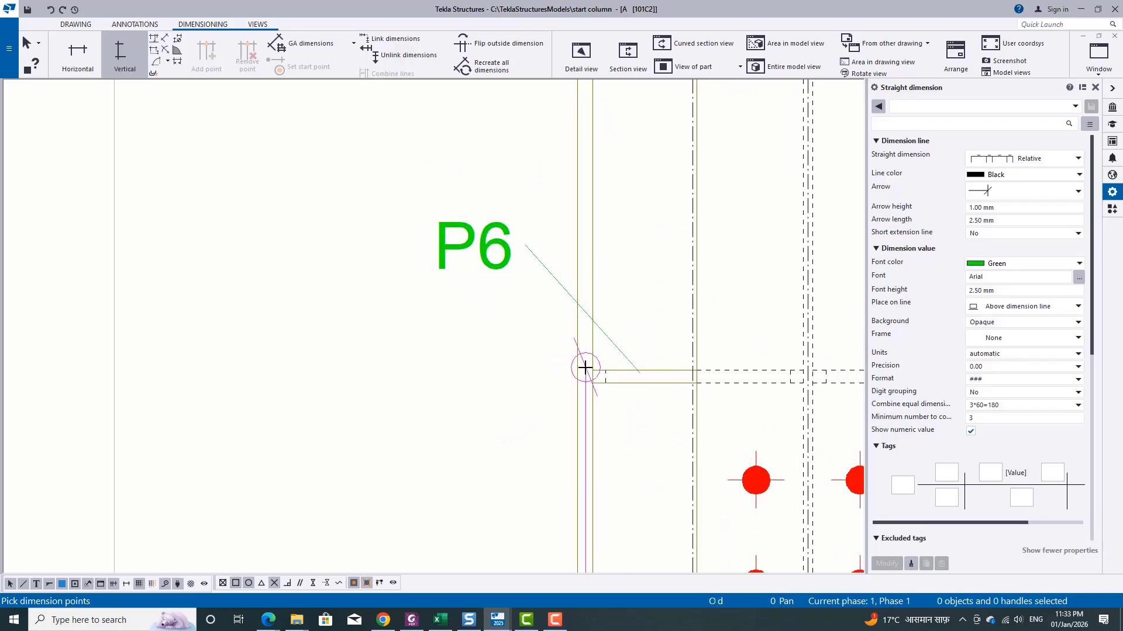
click(591, 369)
scroll(566, 462, down, 4)
scroll(549, 331, up, 3)
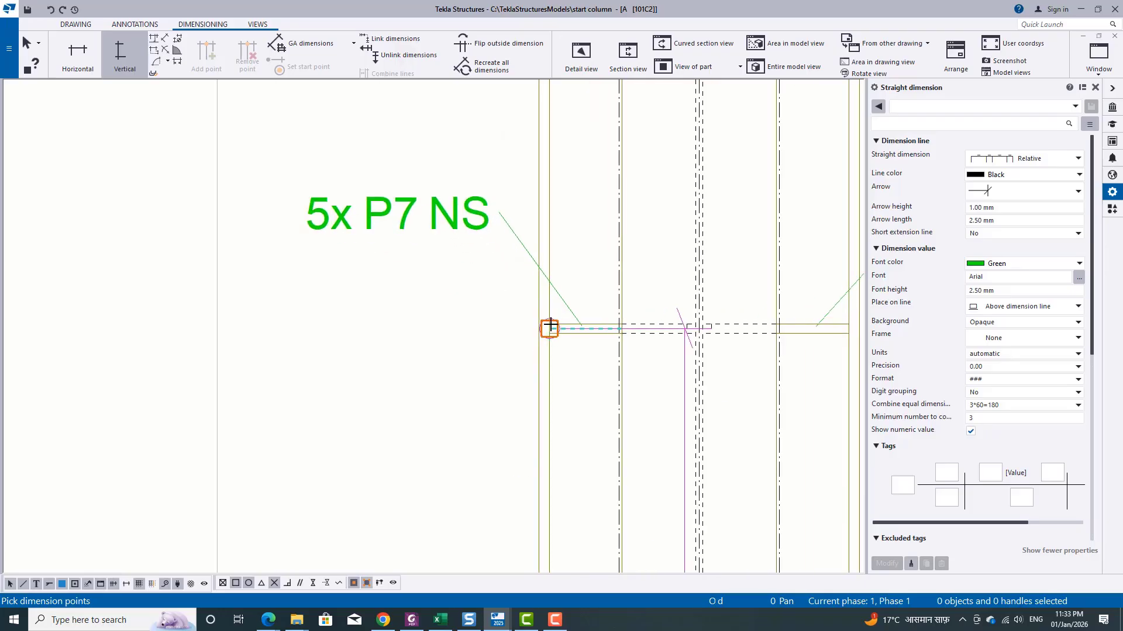
scroll(477, 312, up, 3)
click(654, 356)
scroll(564, 462, down, 7)
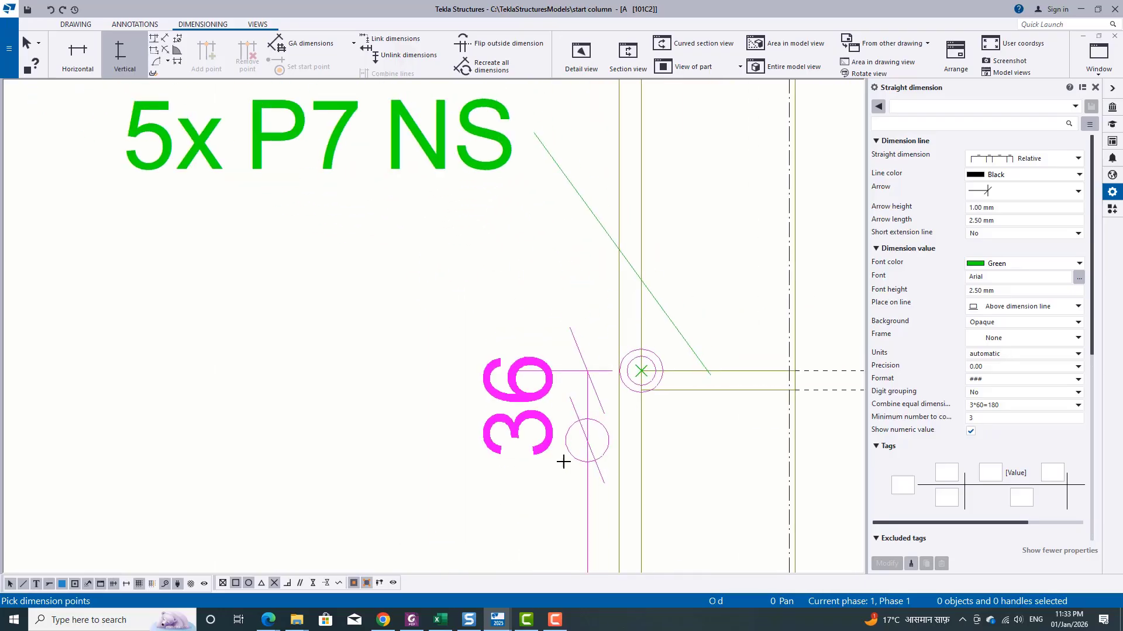
Add vertical dimension points at the upper edges of the four remaining stiffeners up the column's left flange
scroll(571, 321, up, 6)
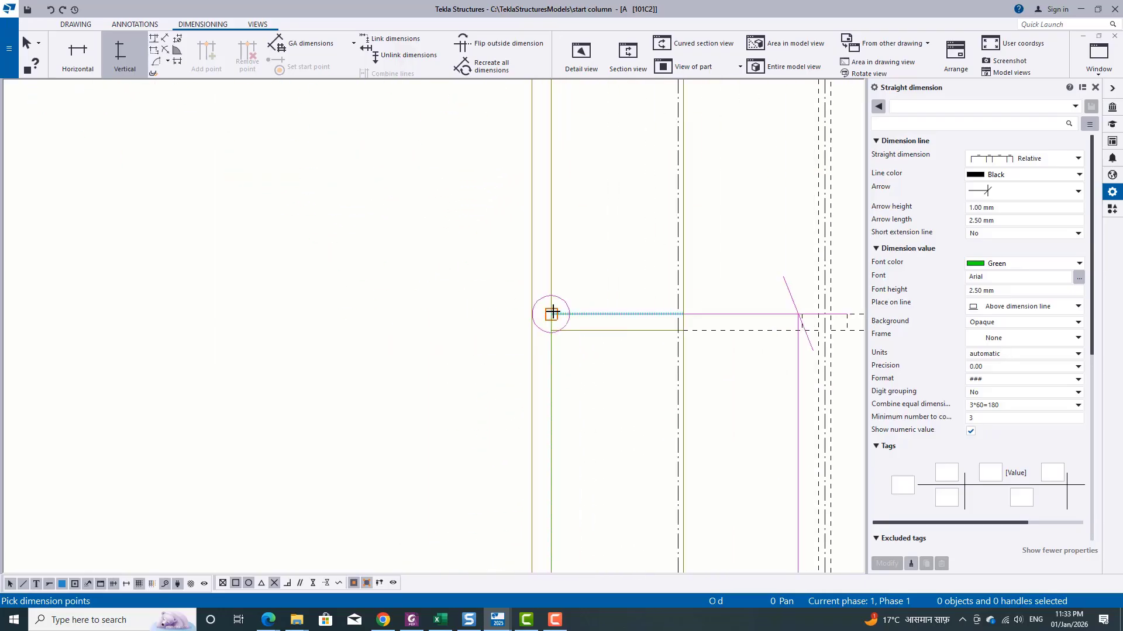
click(552, 315)
scroll(606, 438, down, 5)
scroll(594, 314, up, 5)
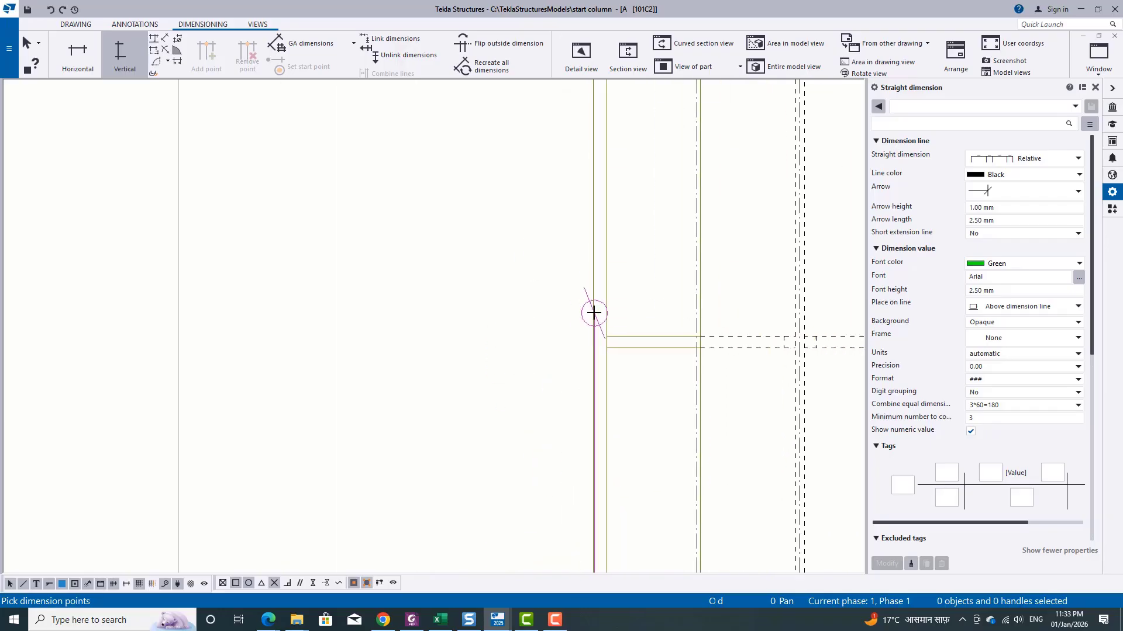
click(611, 341)
scroll(536, 453, down, 5)
scroll(547, 327, up, 5)
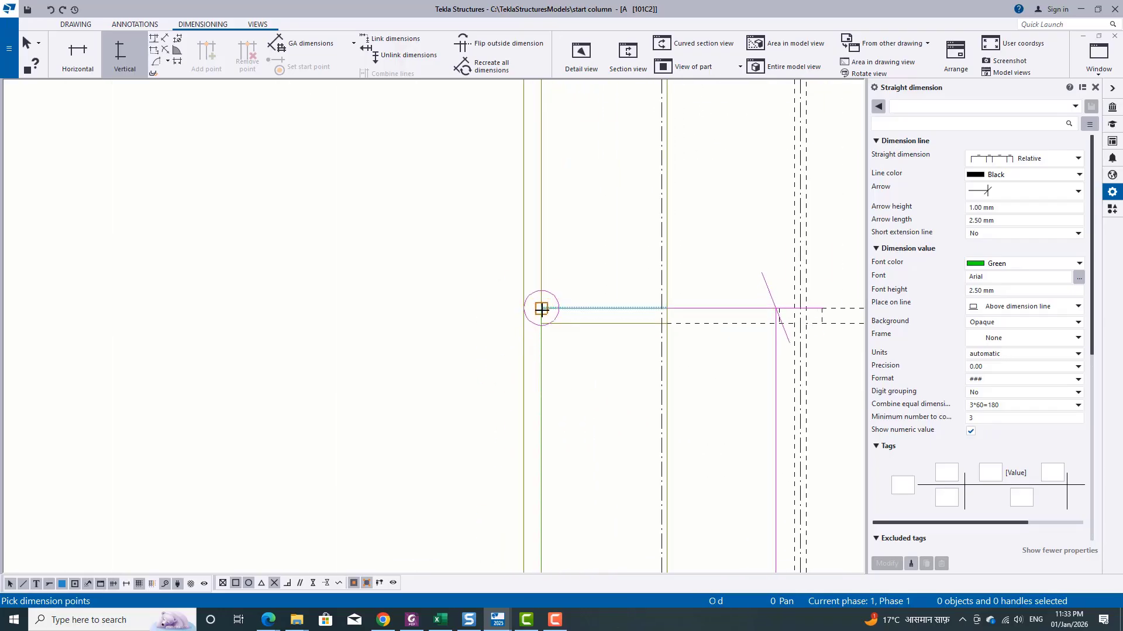
click(619, 383)
scroll(584, 397, down, 5)
scroll(621, 321, up, 5)
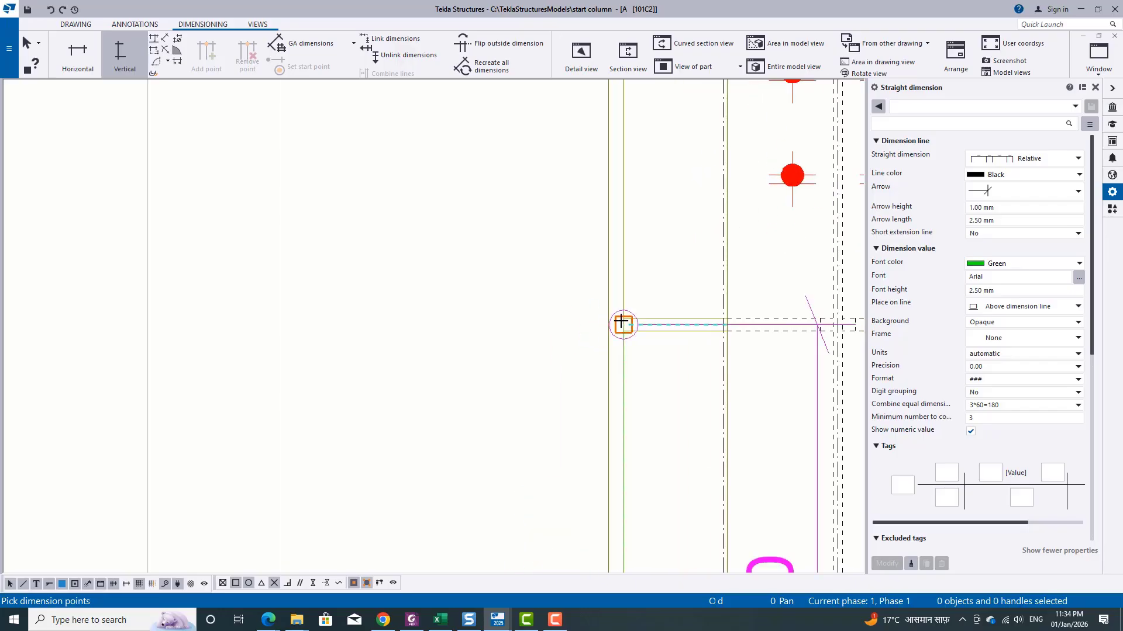
click(624, 316)
scroll(606, 401, down, 5)
scroll(585, 327, up, 5)
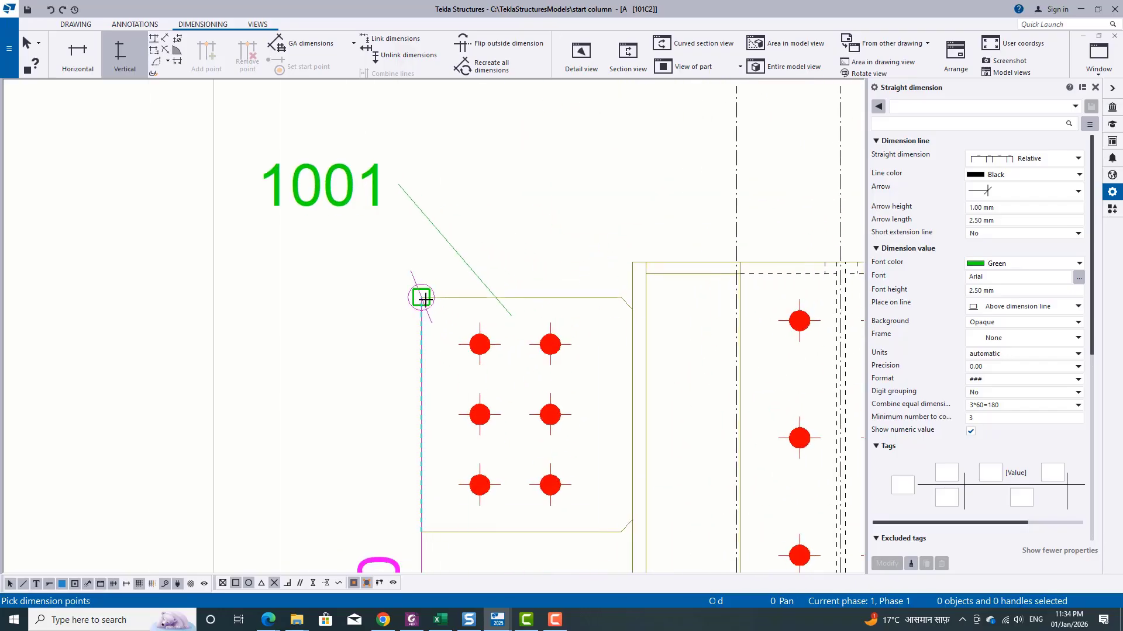
Add the column's top left corner as the last point and place the vertical dimension chain to the left of the elevation
click(636, 259)
scroll(620, 287, down, 5)
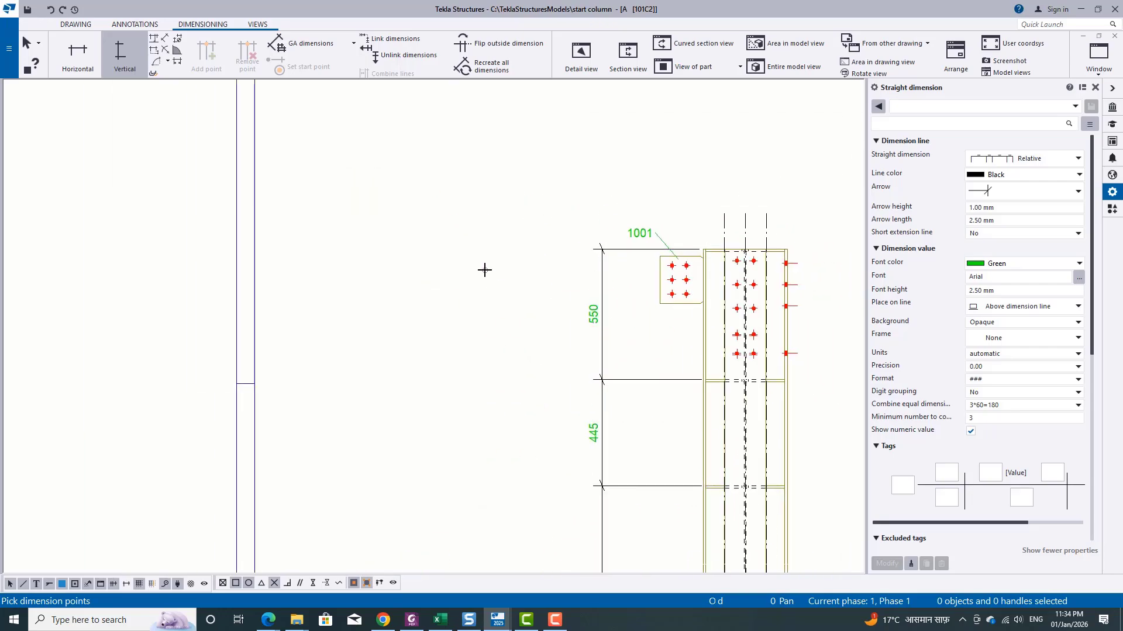
scroll(484, 270, down, 5)
scroll(584, 403, up, 5)
scroll(560, 263, down, 3)
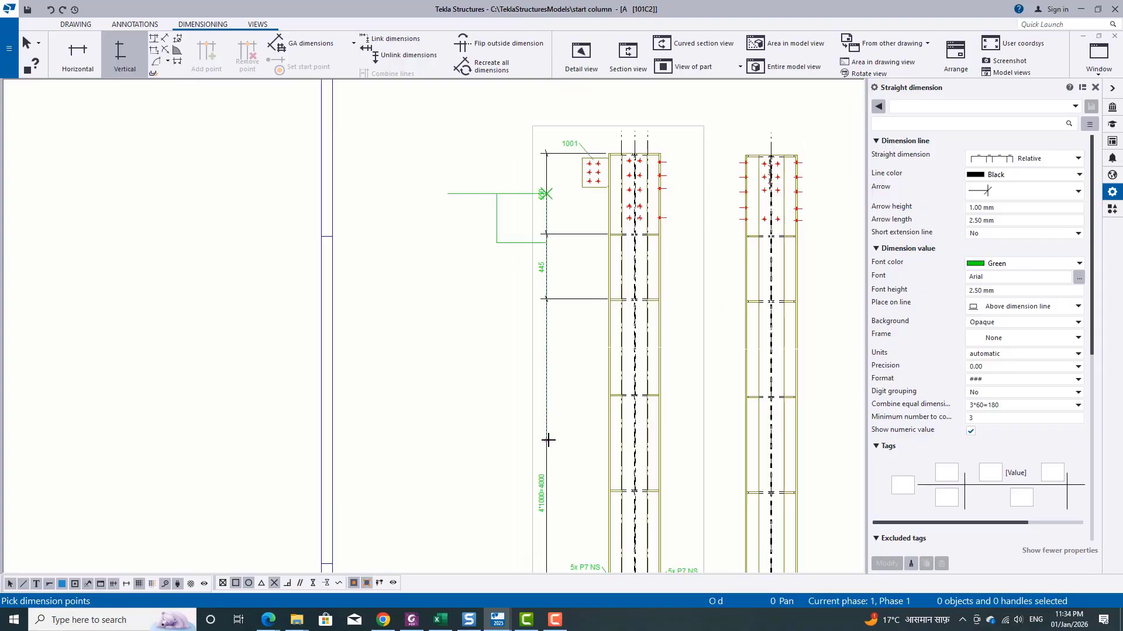
Check the placed stiffener dimension chain down to the base plate and end the dimension command
middle_drag(532, 502, 532, 351)
scroll(531, 351, up, 3)
scroll(462, 315, down, 3)
middle_drag(513, 468, 515, 222)
scroll(510, 373, up, 4)
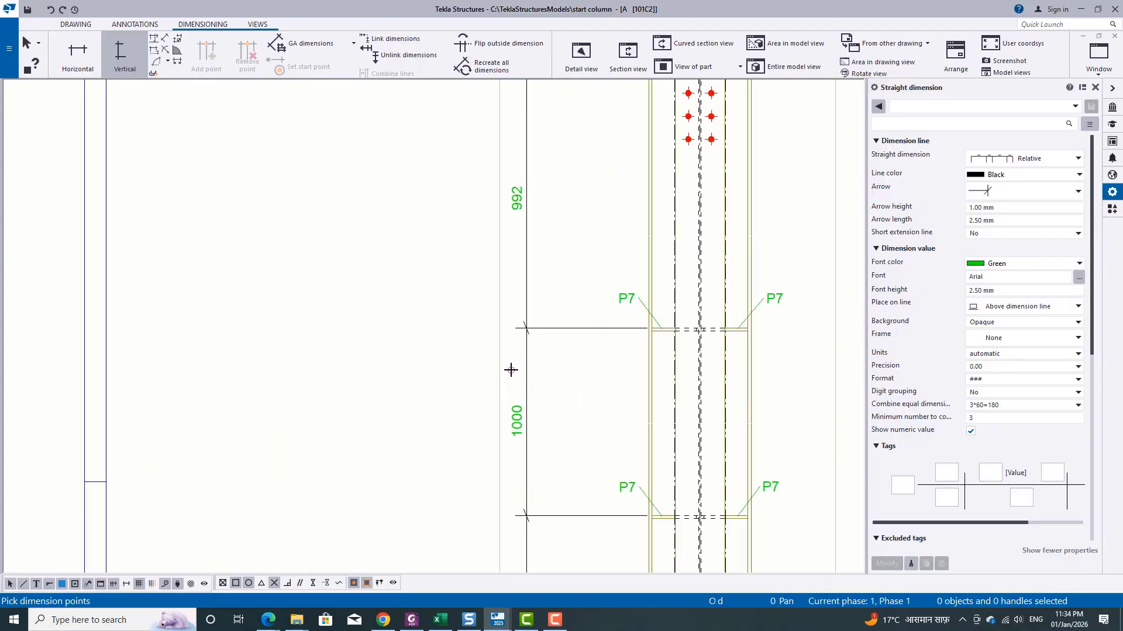
middle_drag(605, 416, 571, 398)
scroll(512, 292, down, 6)
scroll(604, 318, up, 3)
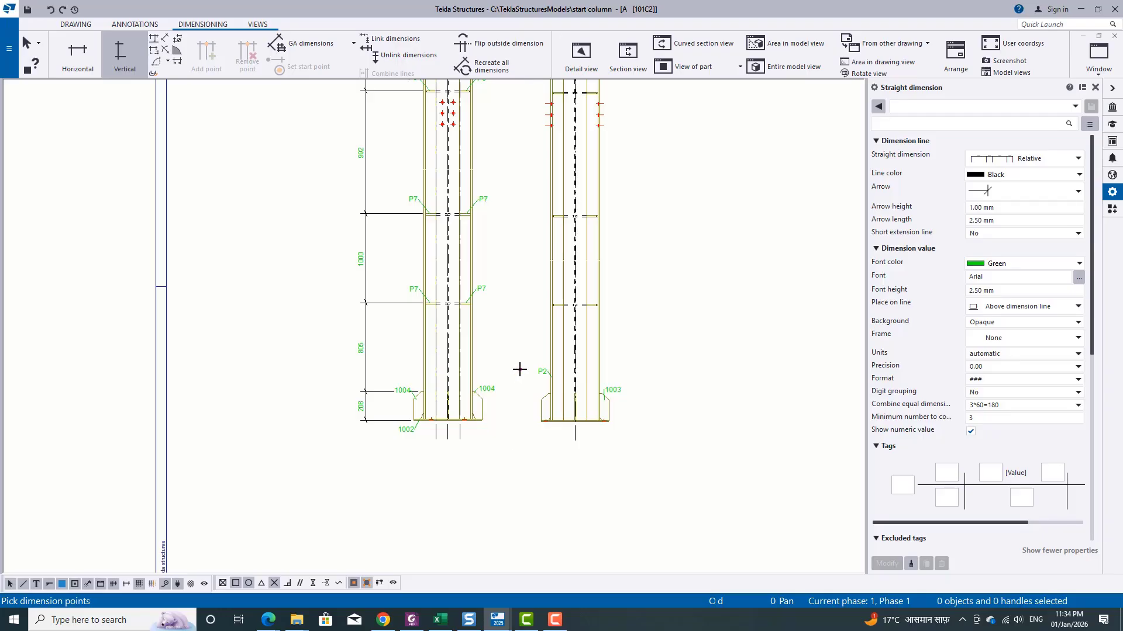
right_click(503, 285)
click(510, 297)
Start a second vertical dimension with points at the column top and the upper and lower bolts of plate 1001
scroll(530, 374, down, 4)
middle_drag(516, 87, 517, 393)
scroll(471, 164, up, 5)
scroll(471, 168, up, 3)
click(120, 56)
scroll(455, 208, up, 5)
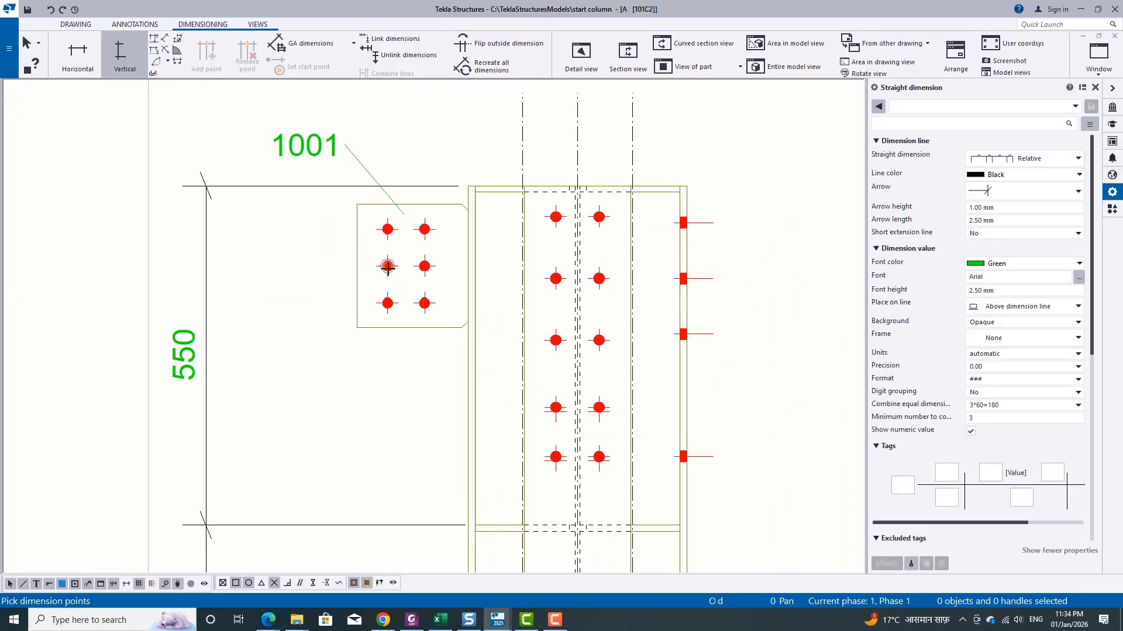
click(445, 208)
click(445, 327)
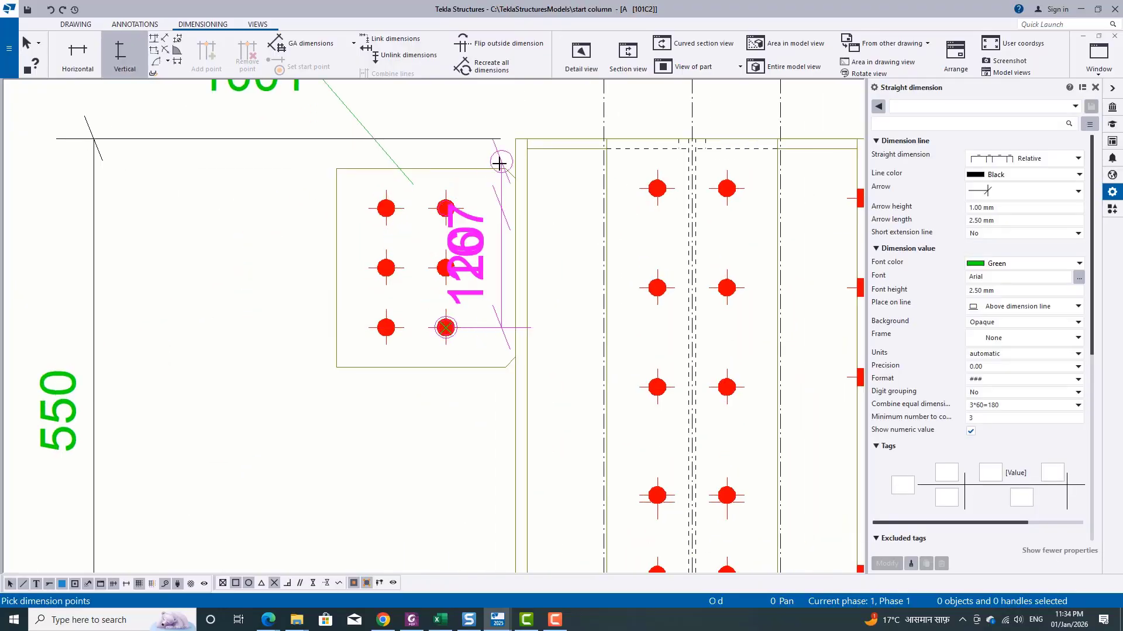
Add vertical dimension points at the top and bottom bolts of the group just below the P6 stiffeners
scroll(514, 138, down, 2)
scroll(397, 190, down, 5)
middle_drag(432, 514, 468, 79)
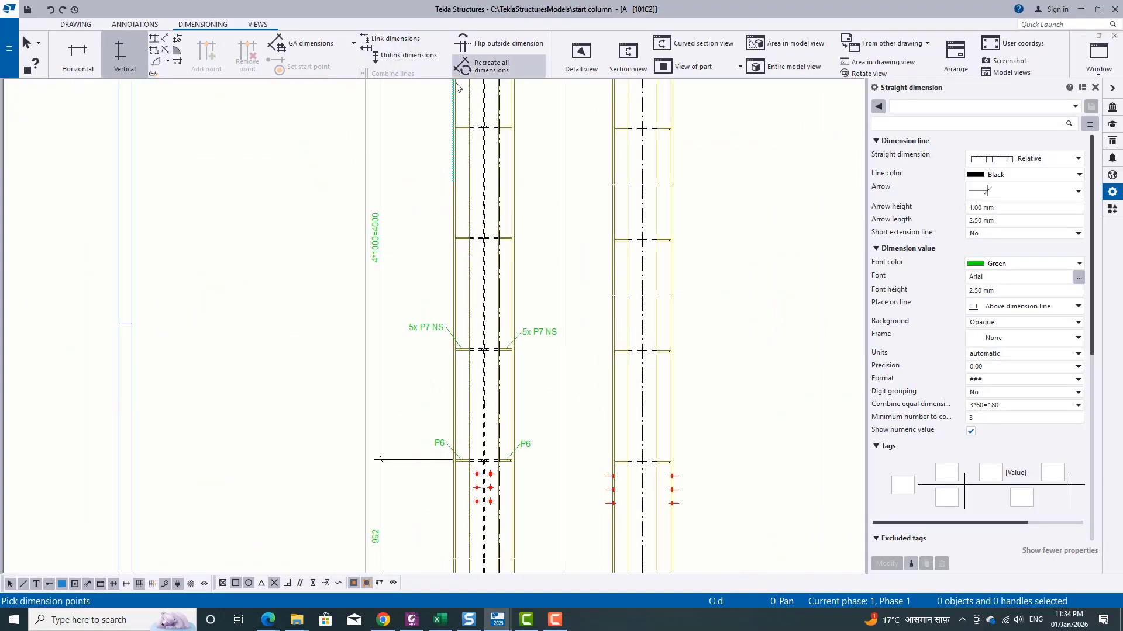
middle_drag(431, 406, 431, 150)
scroll(449, 218, up, 5)
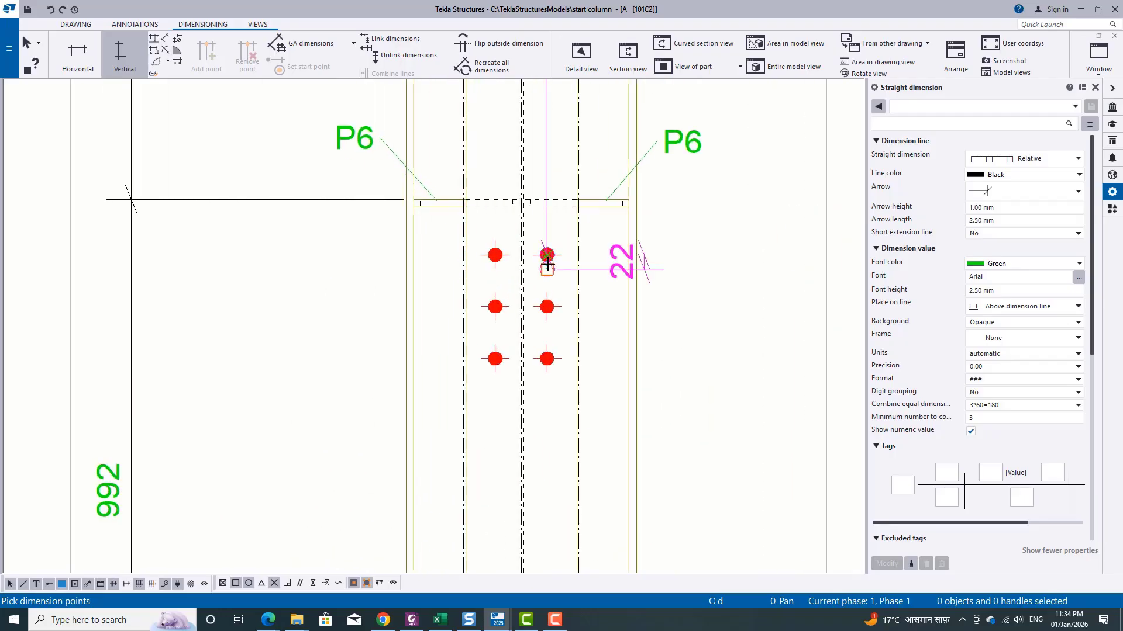
click(543, 356)
Add the base plate's left corner and place the bolt dimension chain to the left of the stiffener chain
scroll(481, 234, down, 7)
middle_drag(529, 391, 514, 331)
scroll(452, 325, up, 3)
scroll(452, 326, up, 2)
click(457, 287)
scroll(601, 366, down, 5)
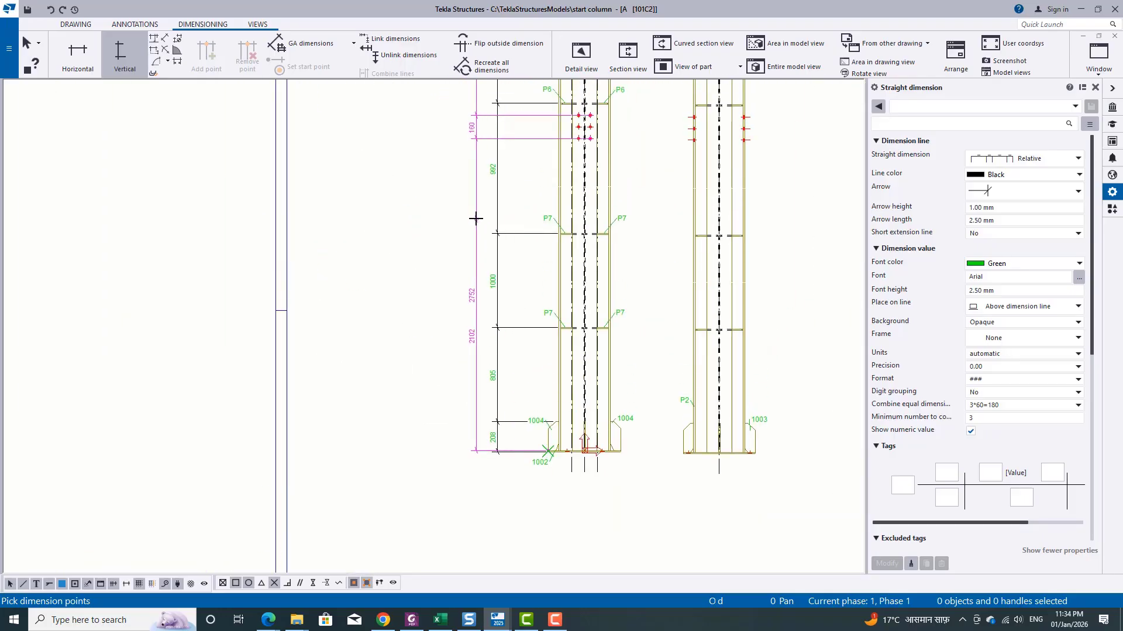
scroll(466, 468, up, 3)
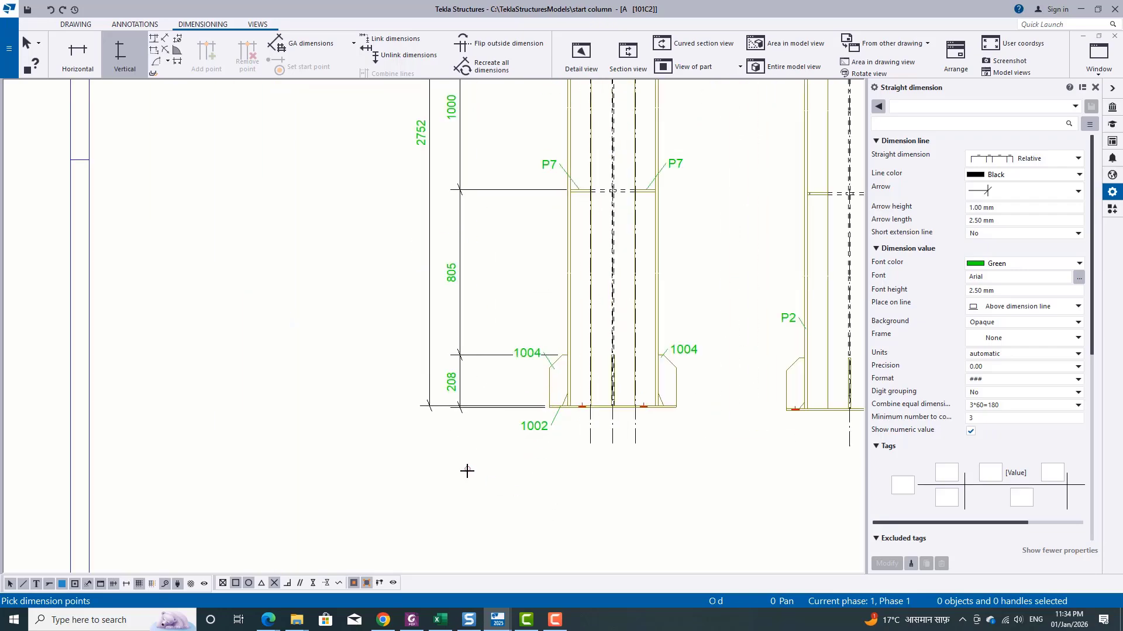
right_click(371, 244)
click(404, 252)
Move the bolt dimension chain's lowest point to the bottom left corner of the base plate
click(576, 388)
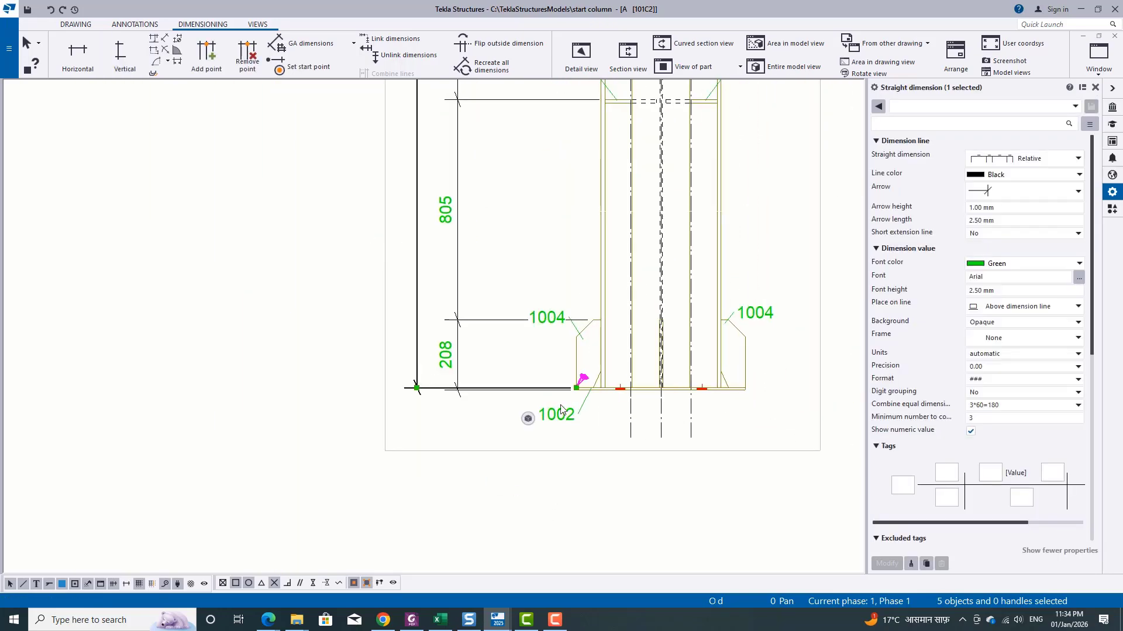
scroll(576, 389, up, 4)
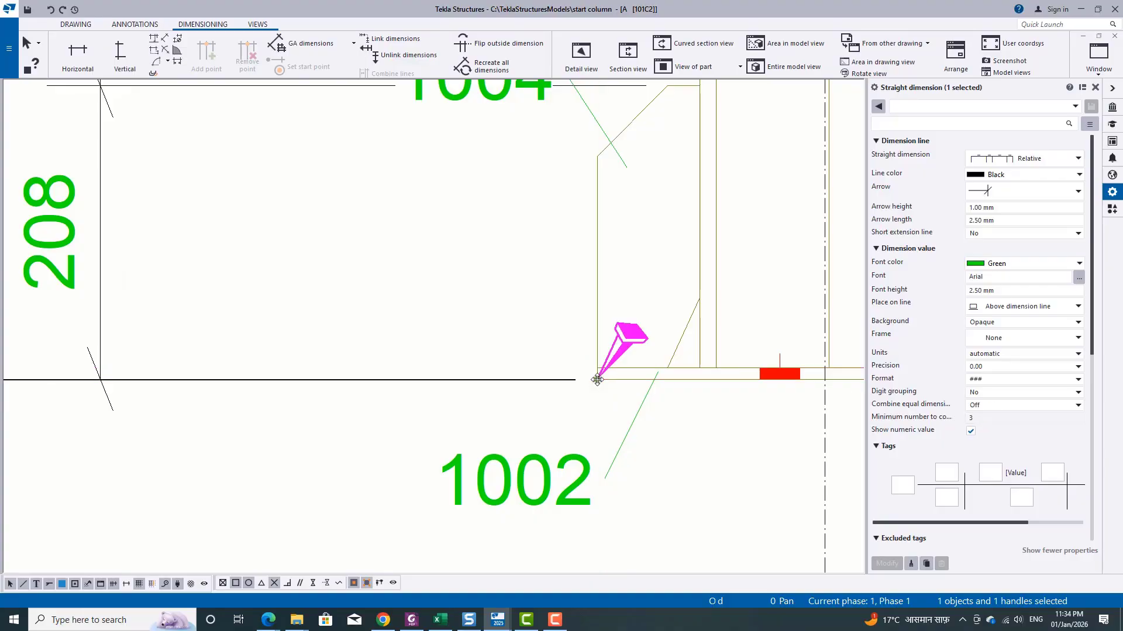
click(533, 413)
Start a horizontal dimension at the column top with points on the two lower bolts of plate 1001
scroll(557, 404, down, 6)
middle_drag(569, 147, 522, 371)
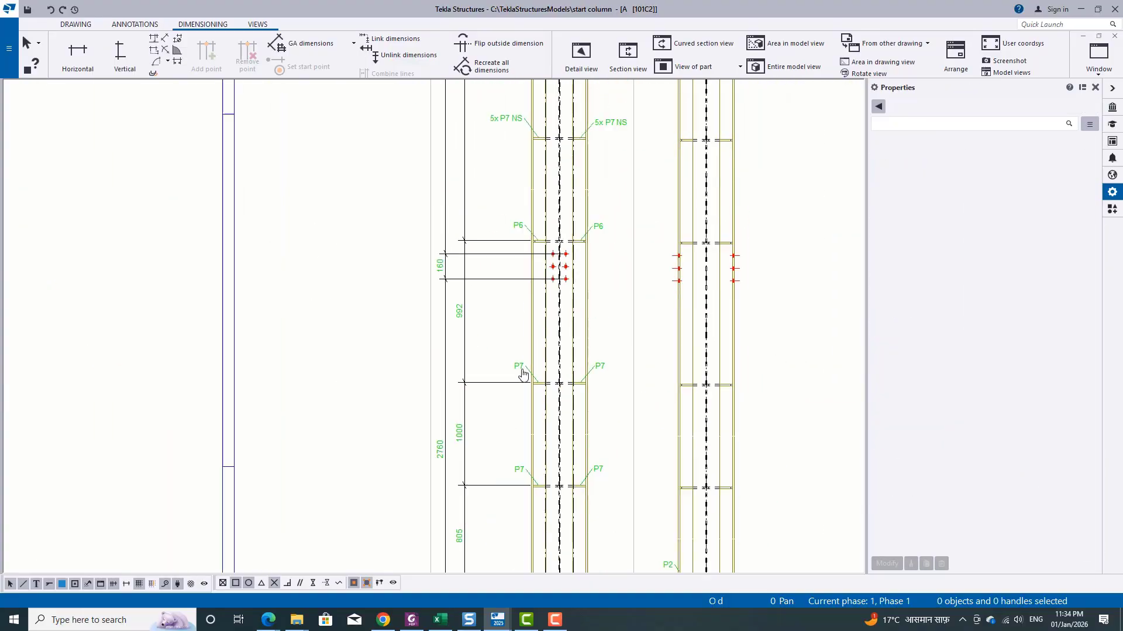
middle_drag(534, 319, 511, 488)
middle_drag(523, 82, 477, 408)
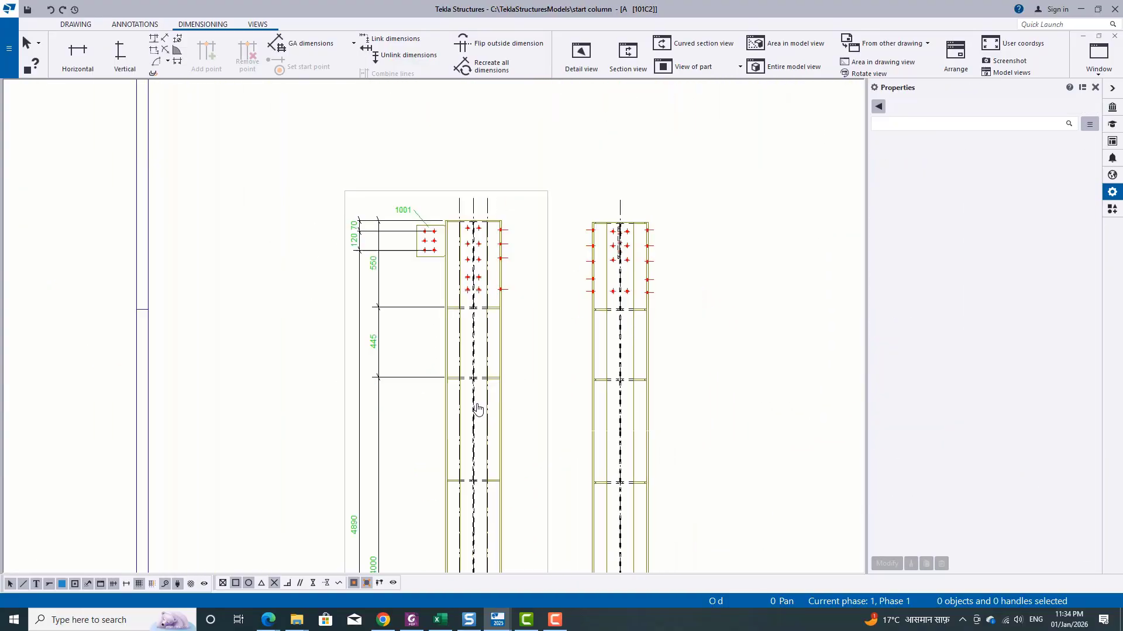
scroll(475, 276, up, 3)
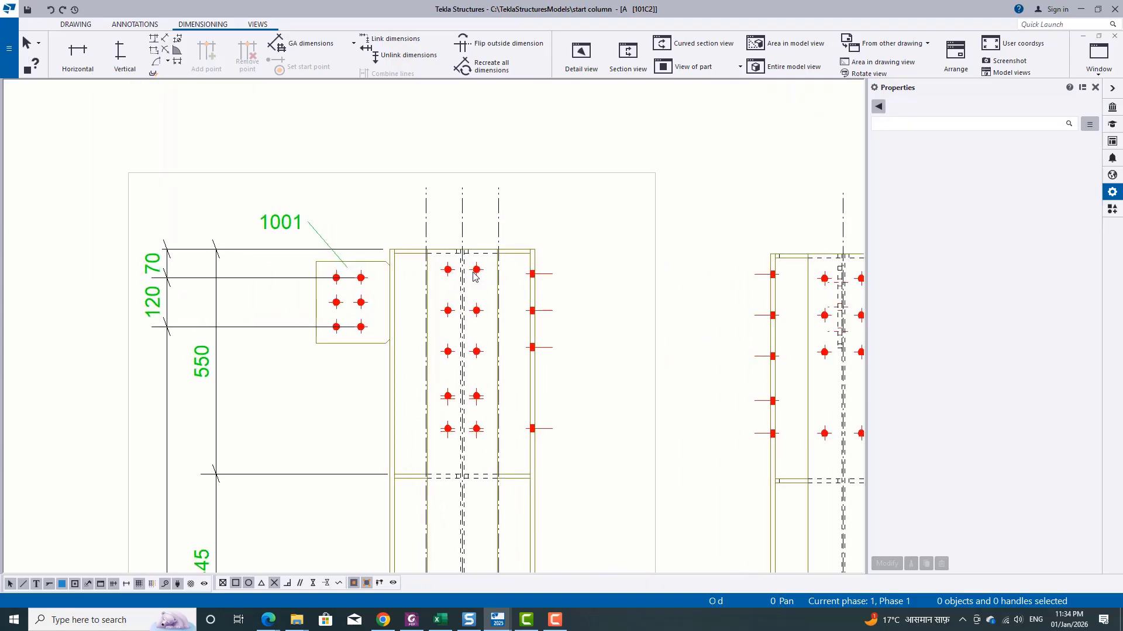
click(77, 55)
scroll(351, 343, up, 3)
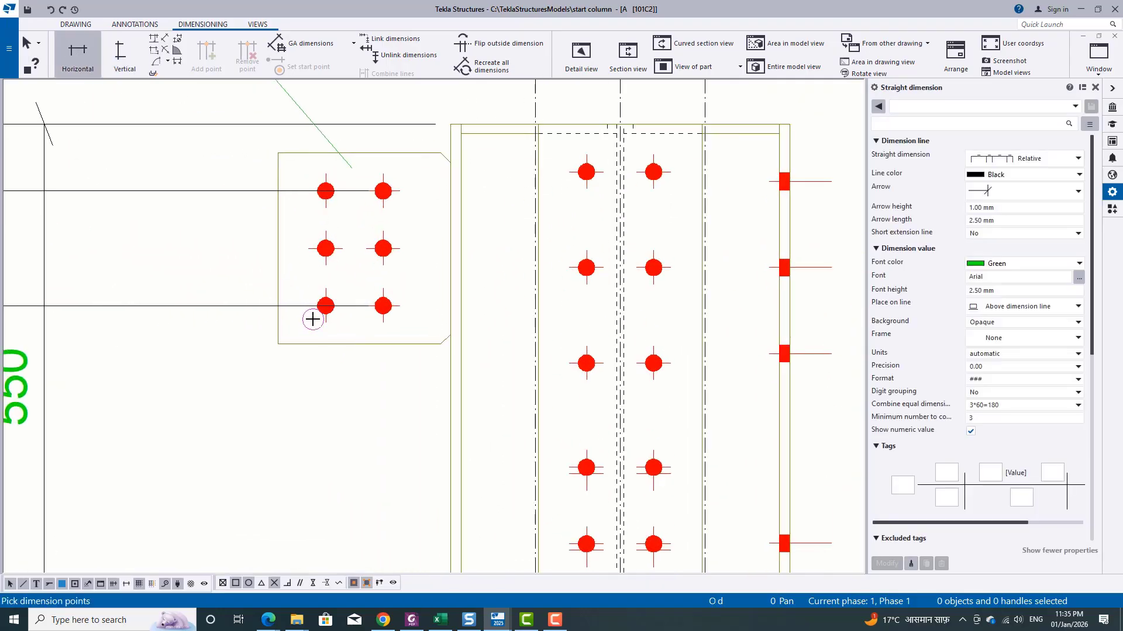
click(383, 305)
Add the column centre line at the top edge and place the horizontal dimension above the elevation
scroll(433, 311, down, 3)
scroll(524, 221, up, 4)
click(526, 254)
scroll(521, 387, down, 3)
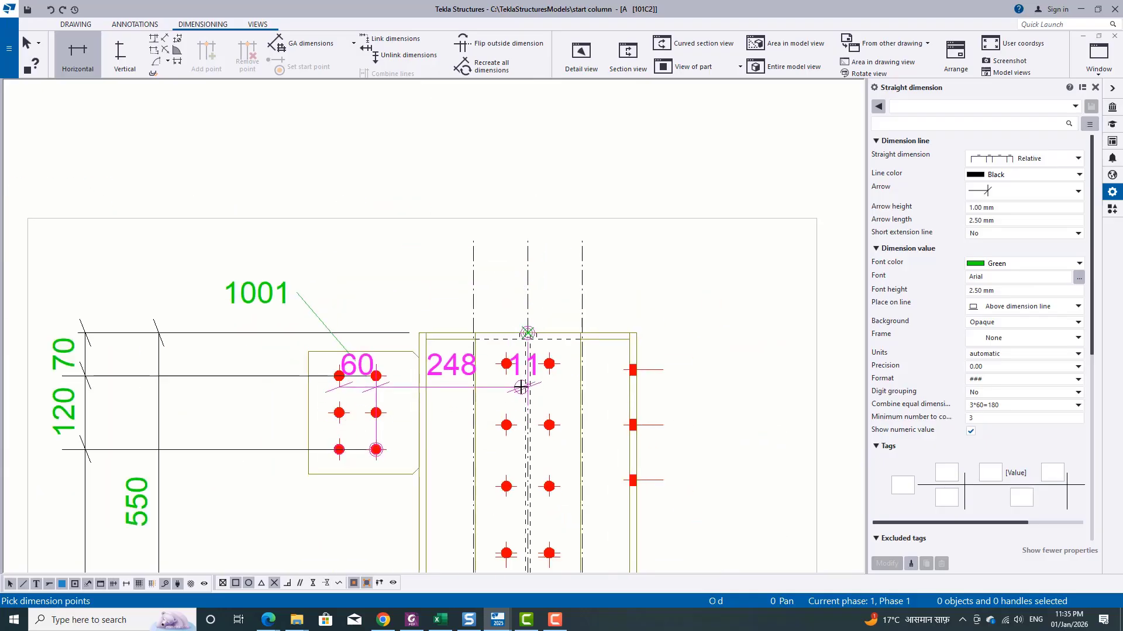
scroll(520, 387, down, 2)
right_click(471, 236)
click(462, 194)
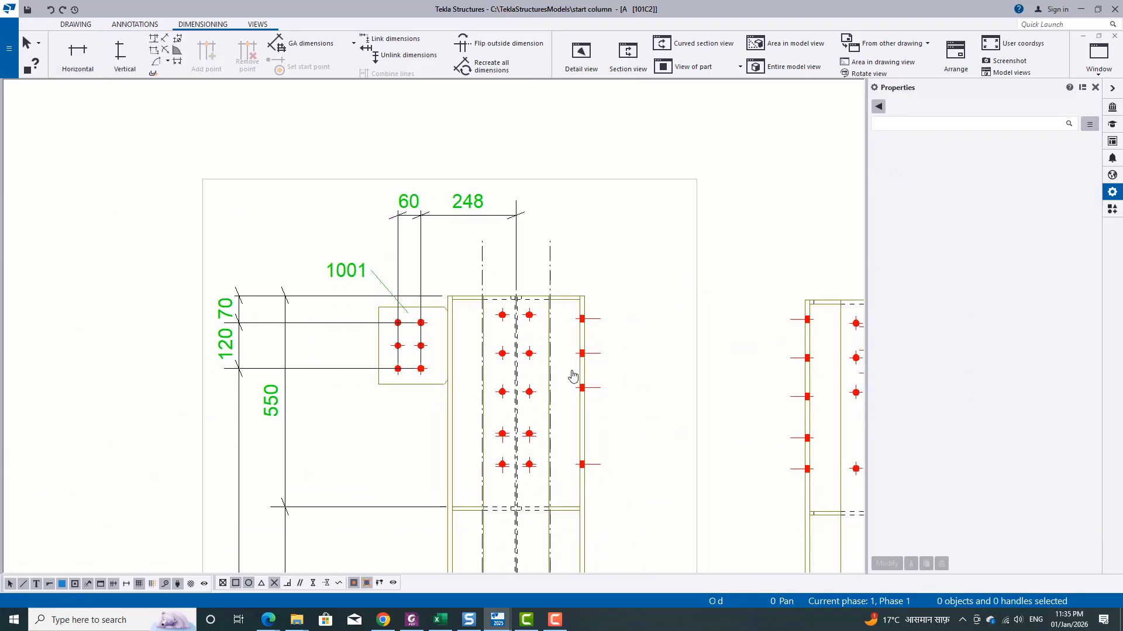
Dimension the two web bolt columns horizontally to the column centre line, placing it just above the column top
click(78, 56)
scroll(495, 449, up, 4)
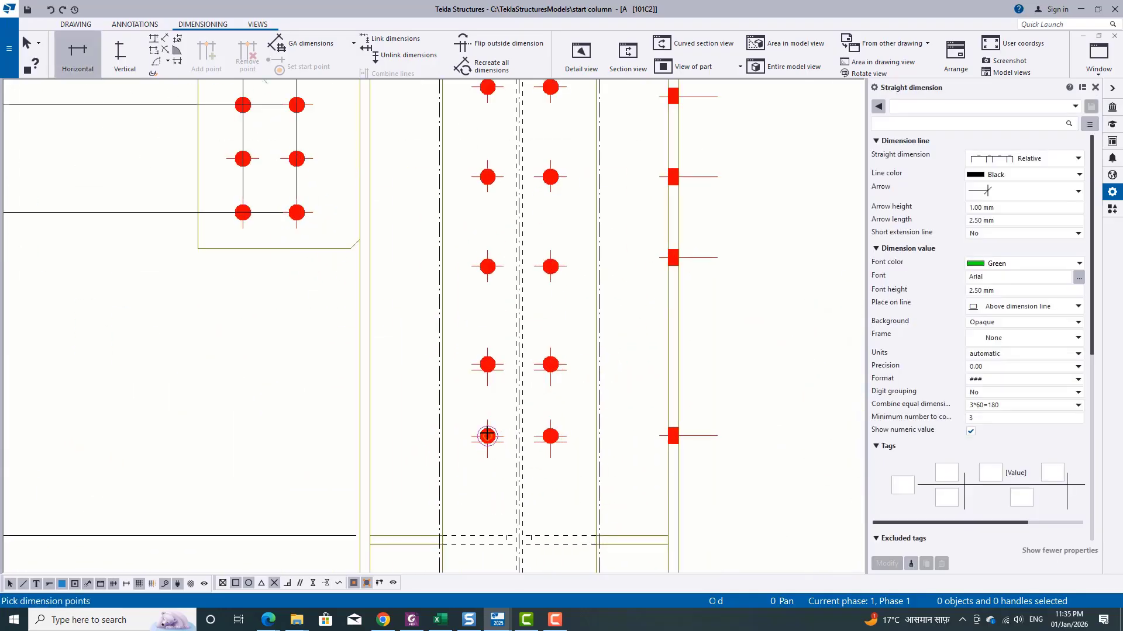
scroll(550, 436, down, 3)
scroll(503, 251, up, 3)
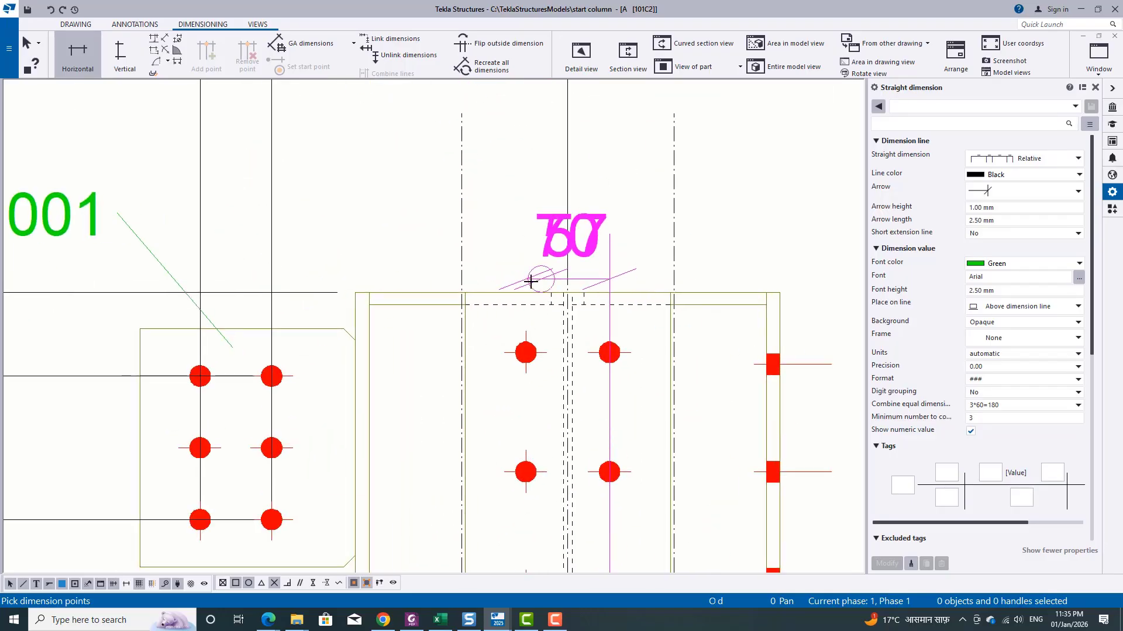
scroll(566, 292, down, 3)
right_click(501, 212)
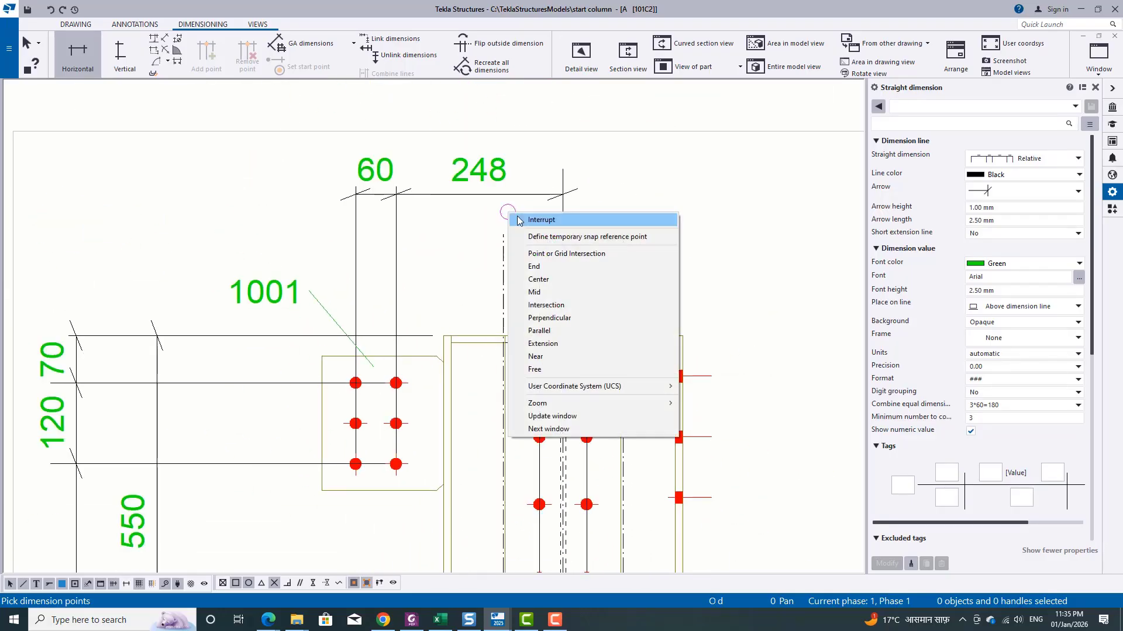
click(526, 221)
Reposition the right-hand value of the web bolt spacing dimension beneath its dimension line
click(565, 298)
drag(576, 310, 584, 293)
click(724, 263)
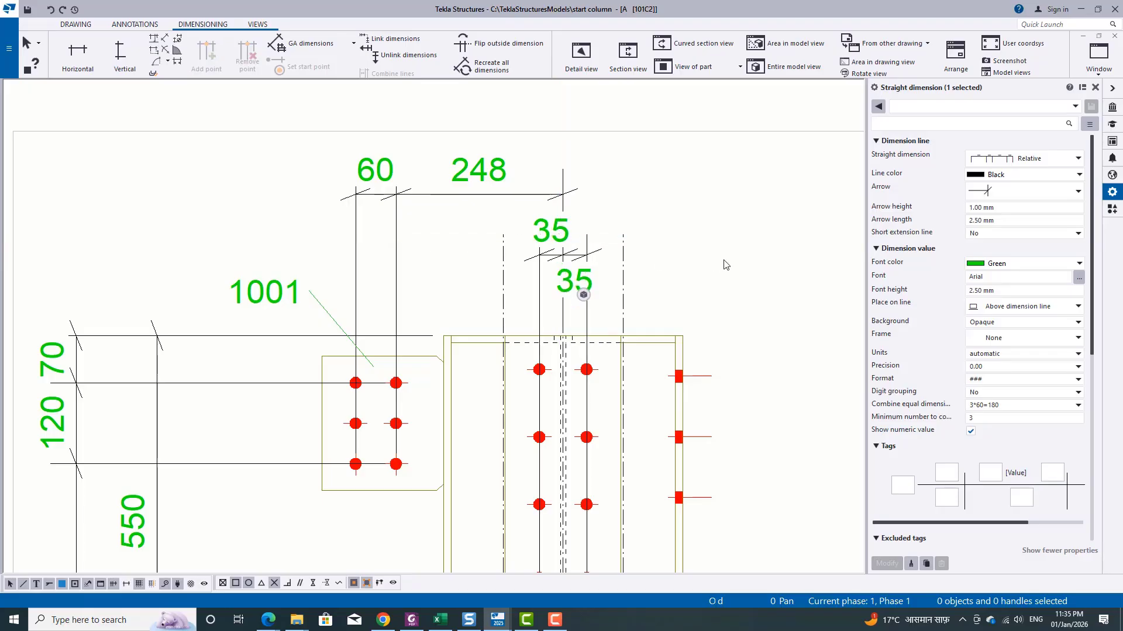
Start a vertical dimension in the second elevation from the base plate's lower right corner to the top of the right gusset
scroll(507, 295, down, 3)
scroll(489, 301, down, 2)
mouse_move(668, 401)
middle_down()
mouse_move(583, 368)
mouse_move(553, 332)
middle_up()
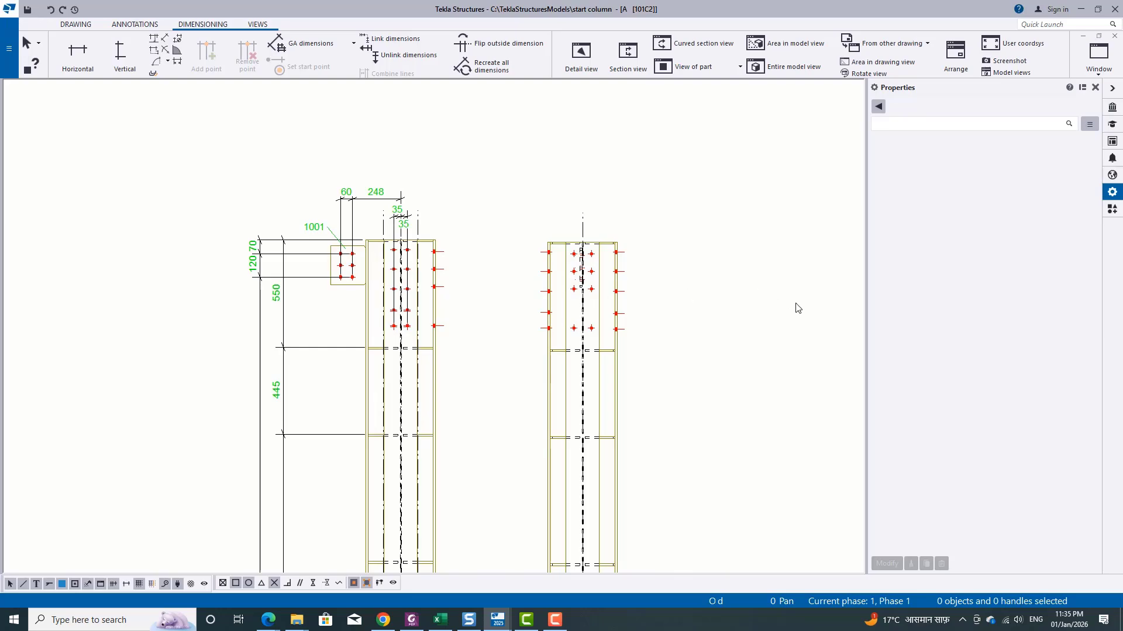
scroll(605, 281, down, 2)
mouse_move(624, 518)
middle_down()
mouse_move(607, 341)
mouse_move(588, 393)
mouse_move(576, 334)
middle_up()
click(119, 57)
scroll(574, 450, up, 6)
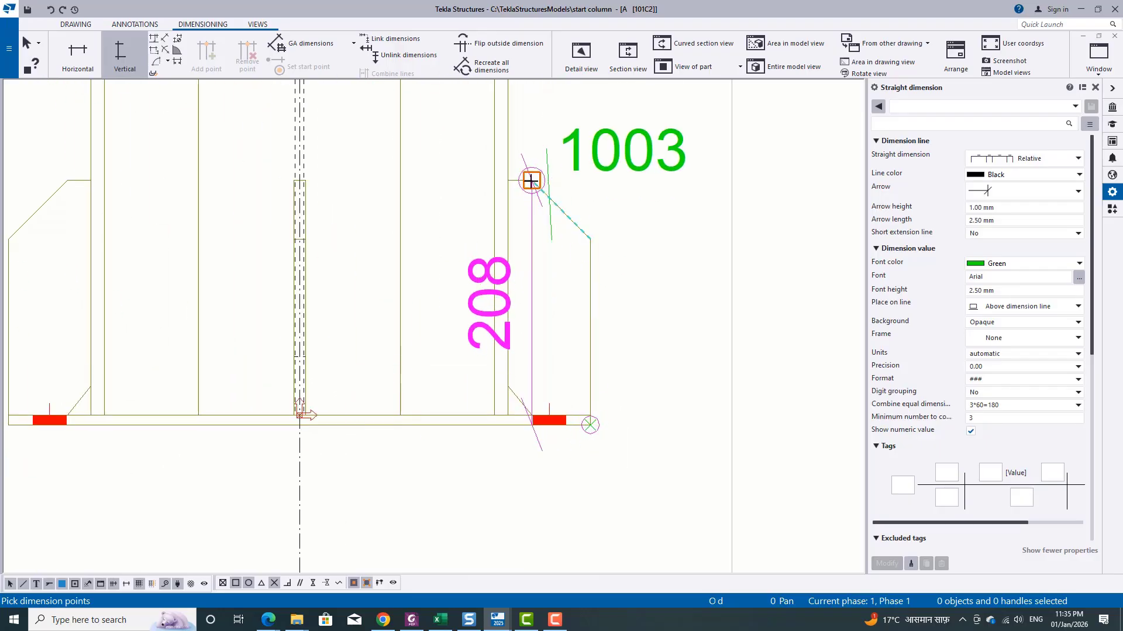
Continue the second elevation's vertical dimension with points at the right ends of the two lowest stiffeners
scroll(531, 181, down, 6)
scroll(542, 303, up, 6)
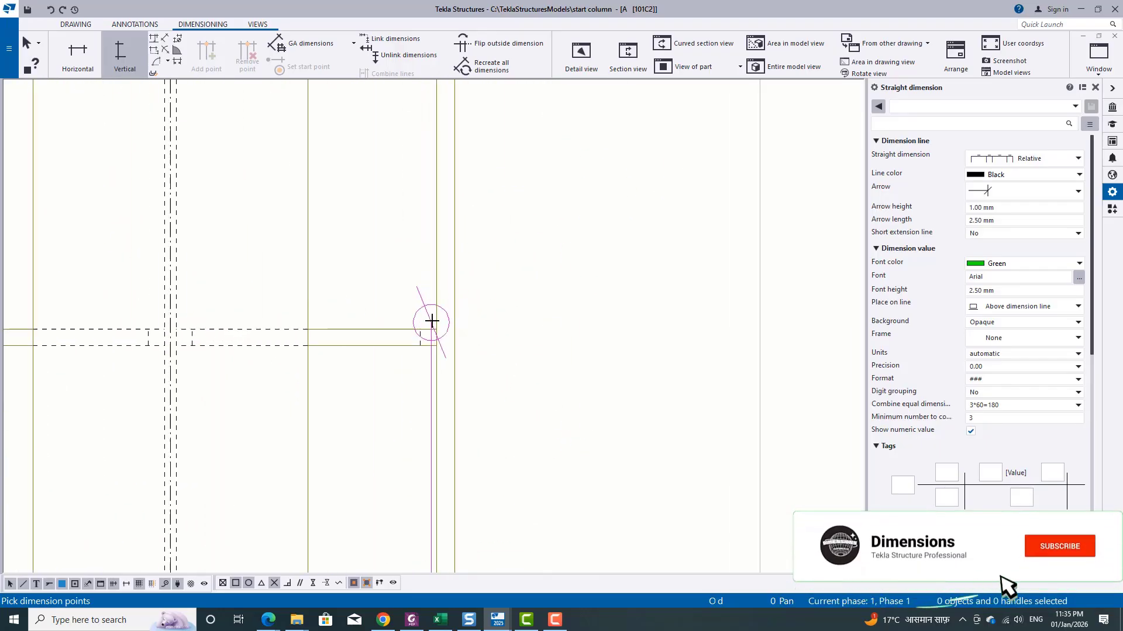
click(434, 329)
scroll(518, 421, down, 4)
middle_drag(485, 230, 444, 454)
scroll(466, 329, up, 5)
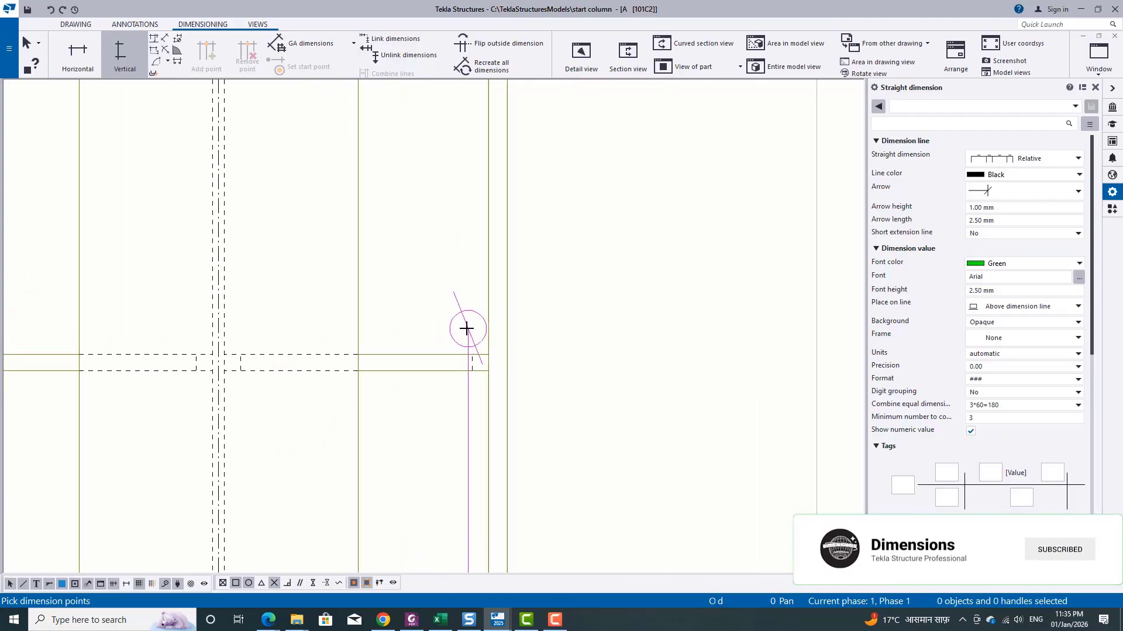
click(491, 358)
Add dimension points at the stiffener just above the lower flange bolts and at the next stiffener up
scroll(479, 439, down, 4)
middle_drag(488, 100, 447, 384)
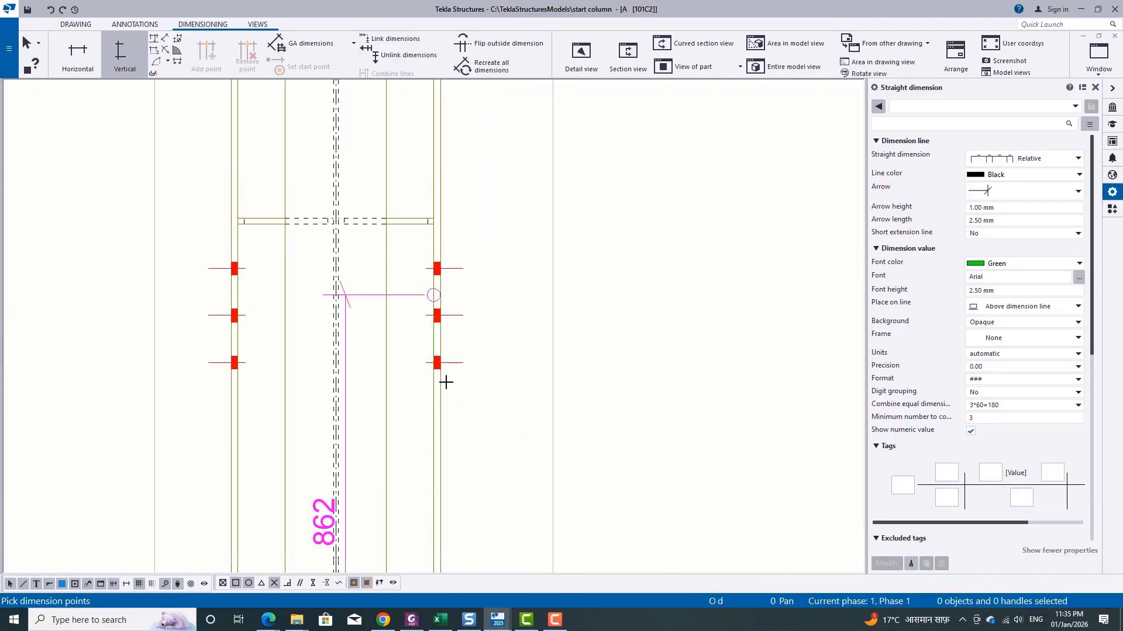
scroll(433, 199, up, 3)
scroll(414, 211, up, 1)
click(442, 263)
scroll(556, 436, down, 4)
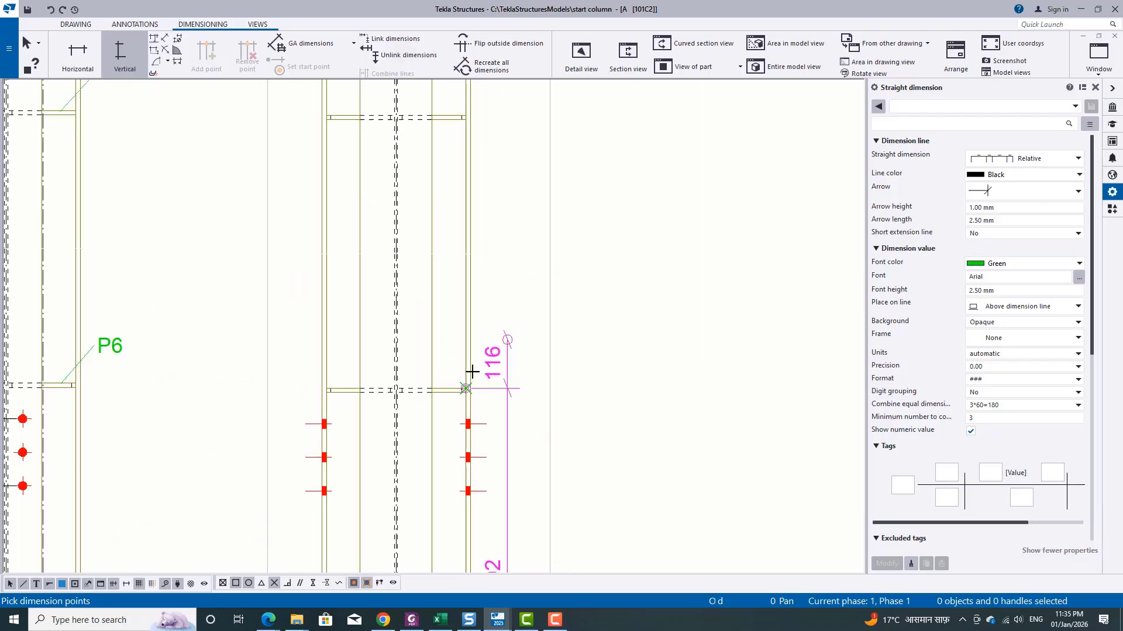
middle_drag(487, 118, 484, 324)
scroll(474, 315, up, 6)
click(438, 336)
scroll(544, 448, down, 5)
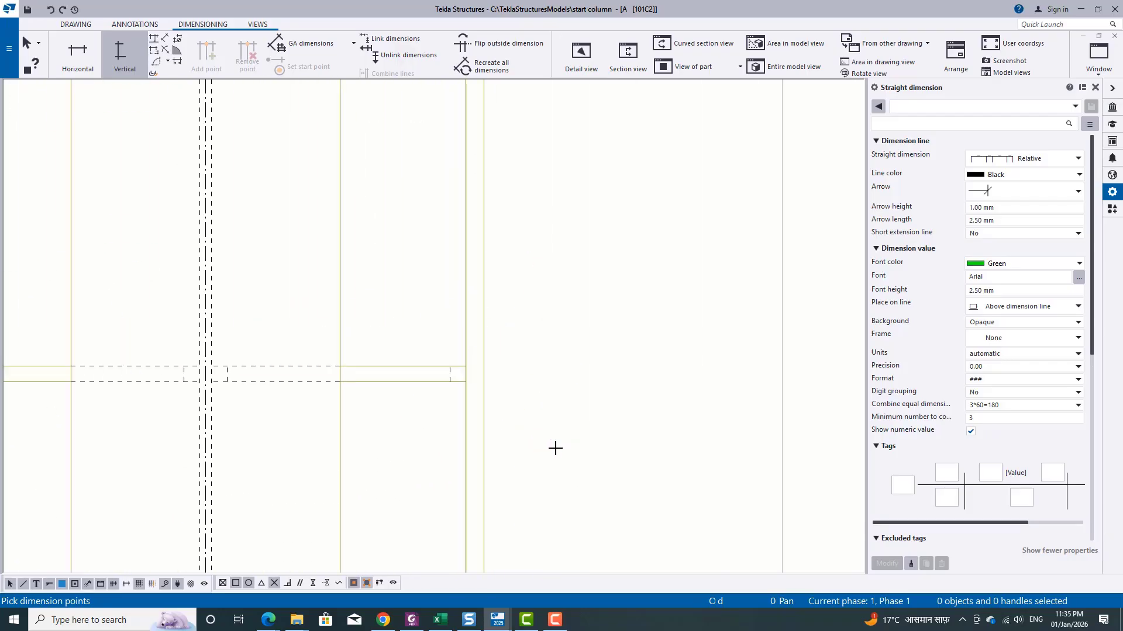
Add the right ends of the next three stiffeners up the column to the vertical dimension
middle_drag(547, 206, 503, 518)
scroll(466, 316, up, 4)
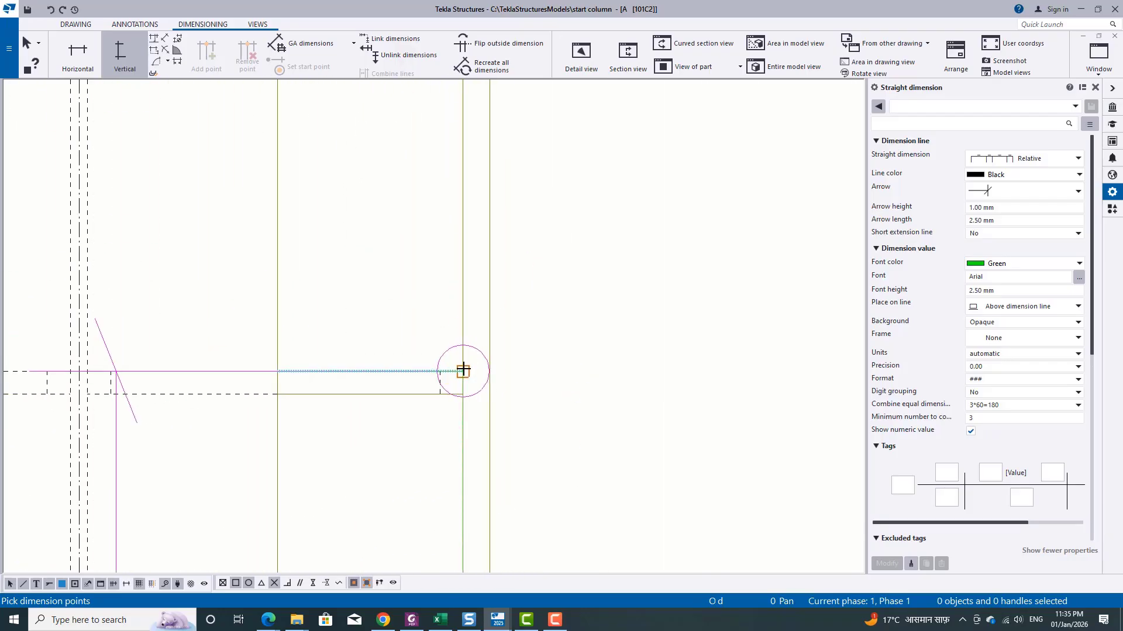
click(463, 370)
scroll(515, 438, down, 6)
middle_drag(511, 256, 487, 482)
scroll(461, 345, up, 5)
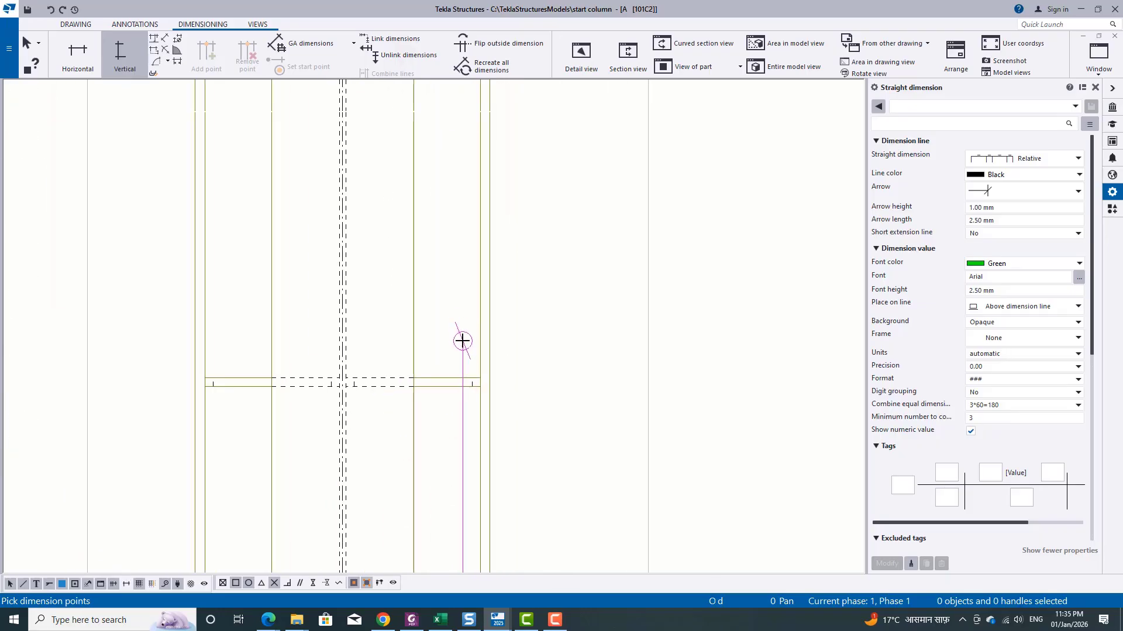
click(492, 386)
scroll(601, 334, down, 5)
scroll(528, 306, up, 5)
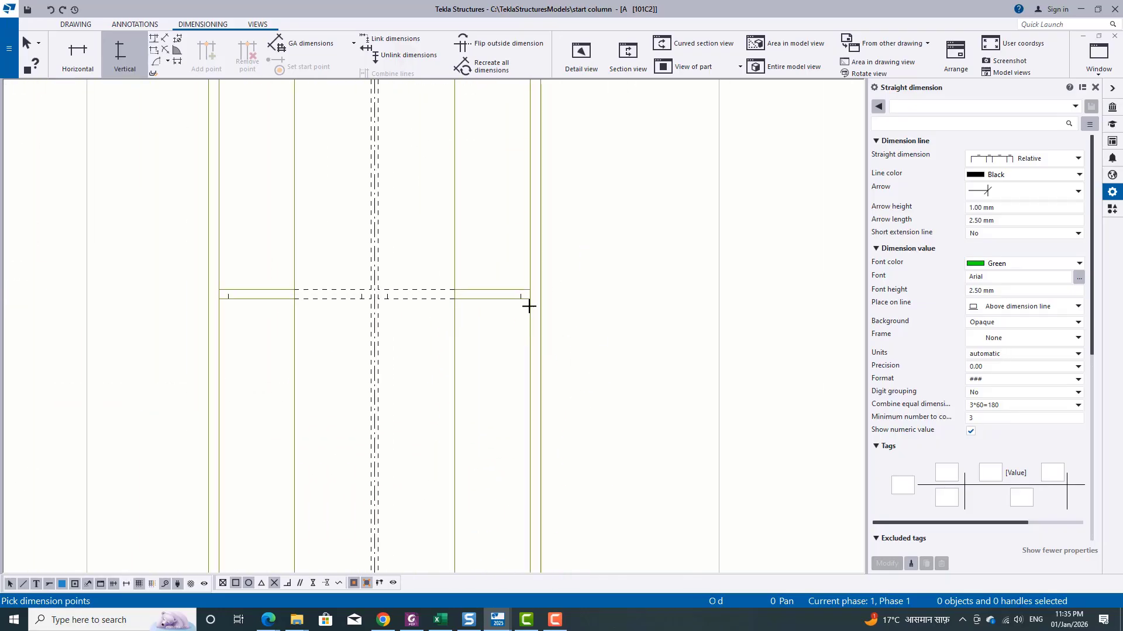
scroll(540, 450, down, 4)
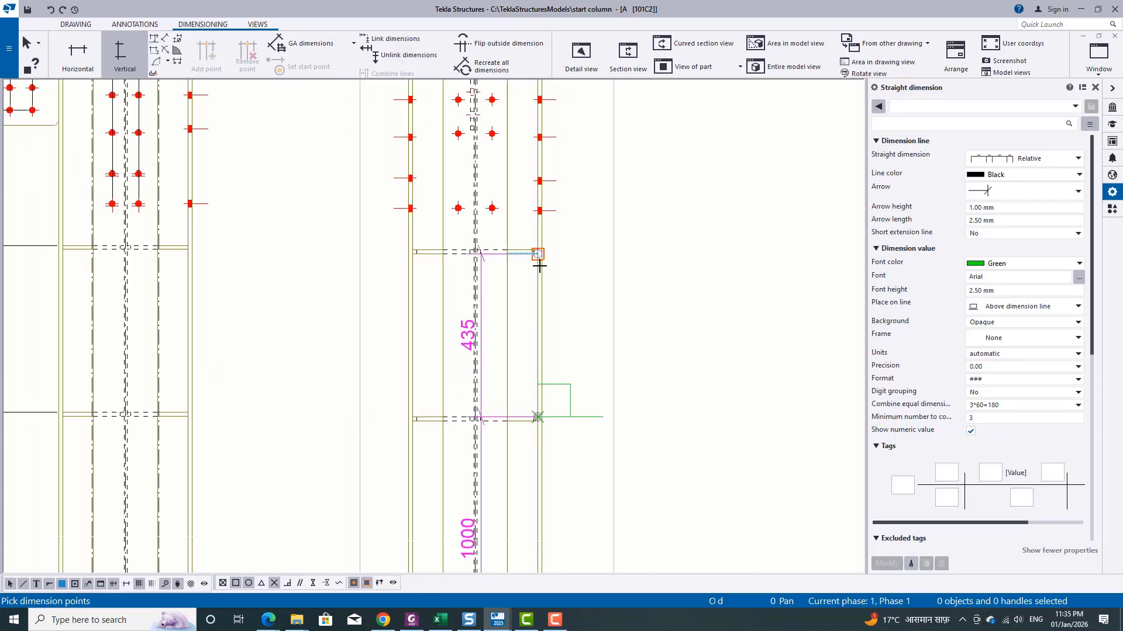
Add the stiffener below the upper bolt group and the column top, and place the vertical dimension to the right of the elevation
scroll(539, 261, up, 6)
click(525, 266)
scroll(534, 469, down, 3)
scroll(518, 484, down, 3)
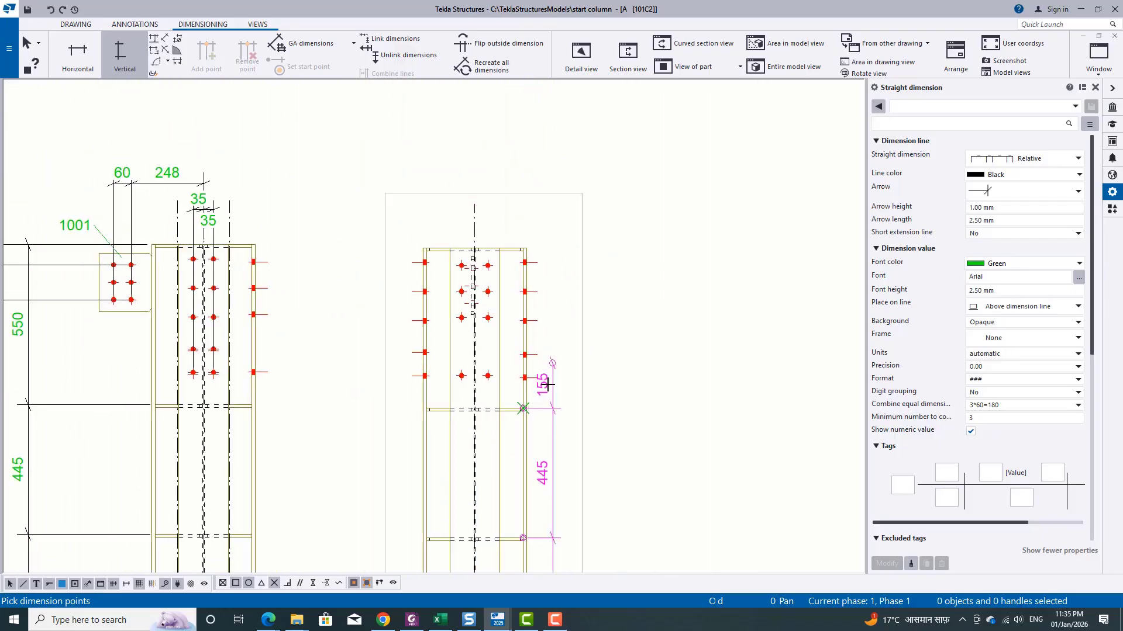
scroll(526, 246, up, 6)
click(491, 240)
scroll(491, 251, down, 5)
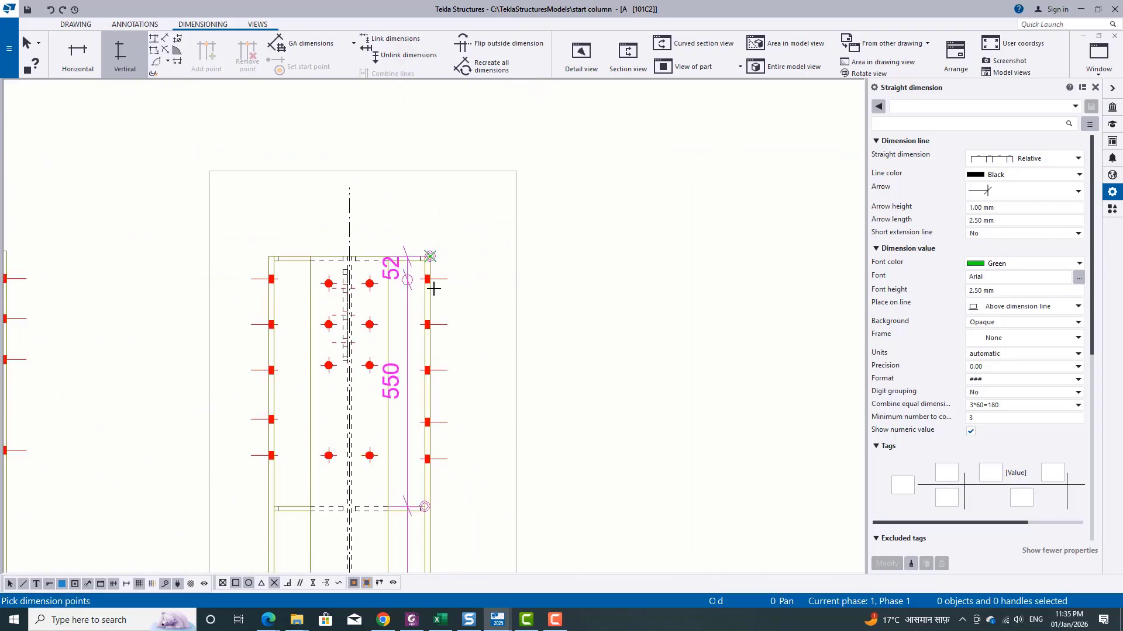
scroll(508, 306, up, 4)
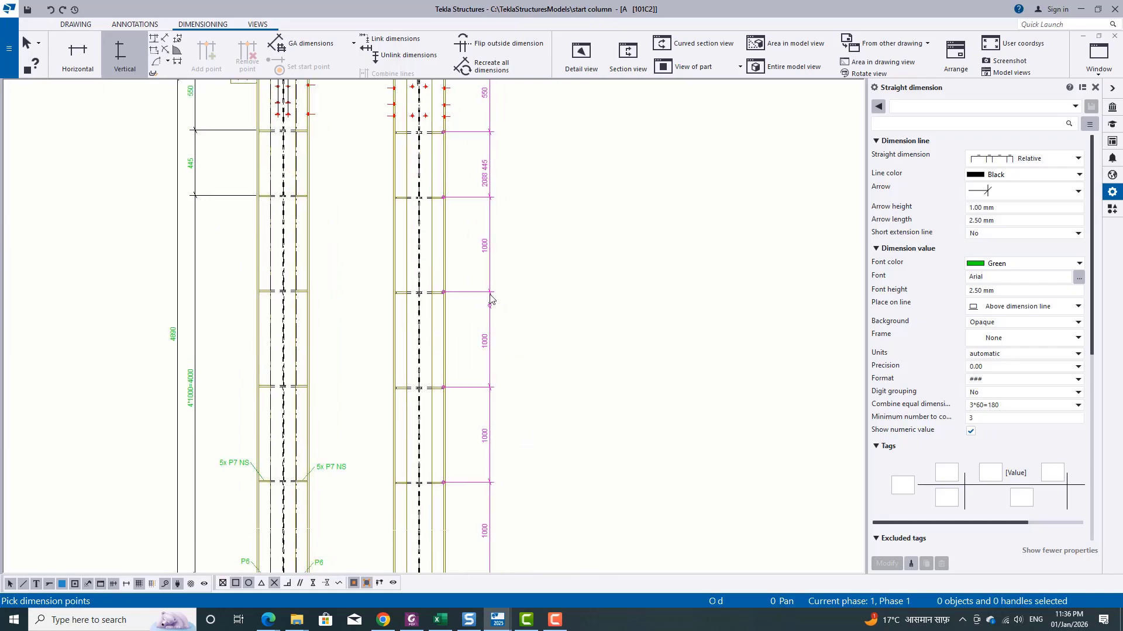
middle_click(490, 295)
right_click(475, 239)
click(494, 246)
Start a section view in the first elevation with a downward-looking cut plane across the tops of the base gussets
scroll(513, 350, down, 3)
middle_drag(508, 523, 536, 400)
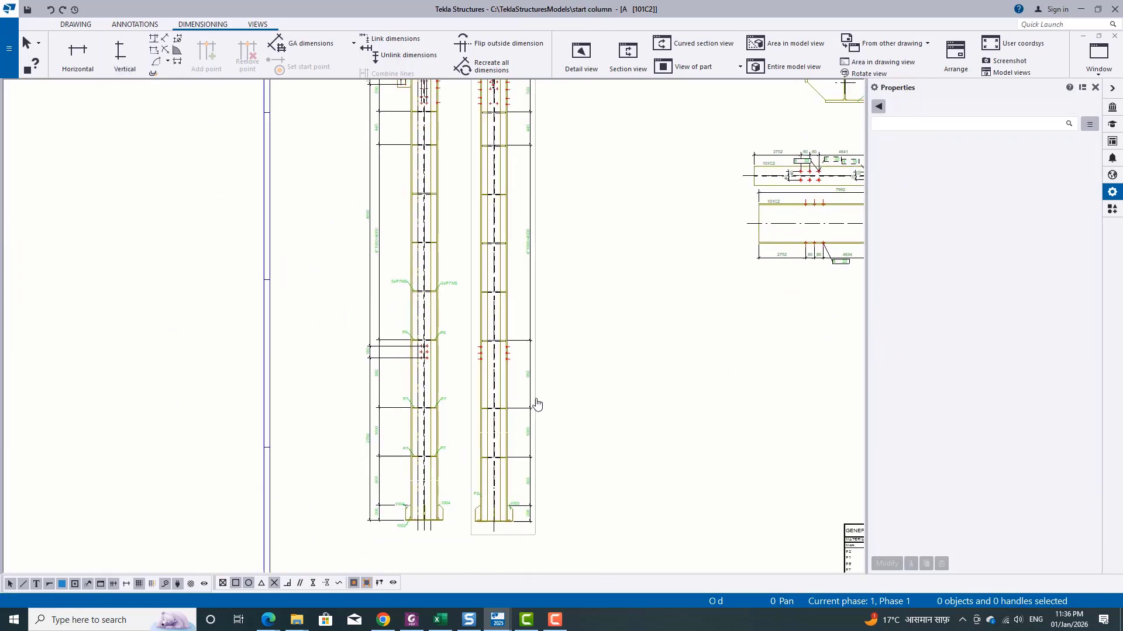
scroll(549, 432, down, 2)
scroll(451, 491, up, 5)
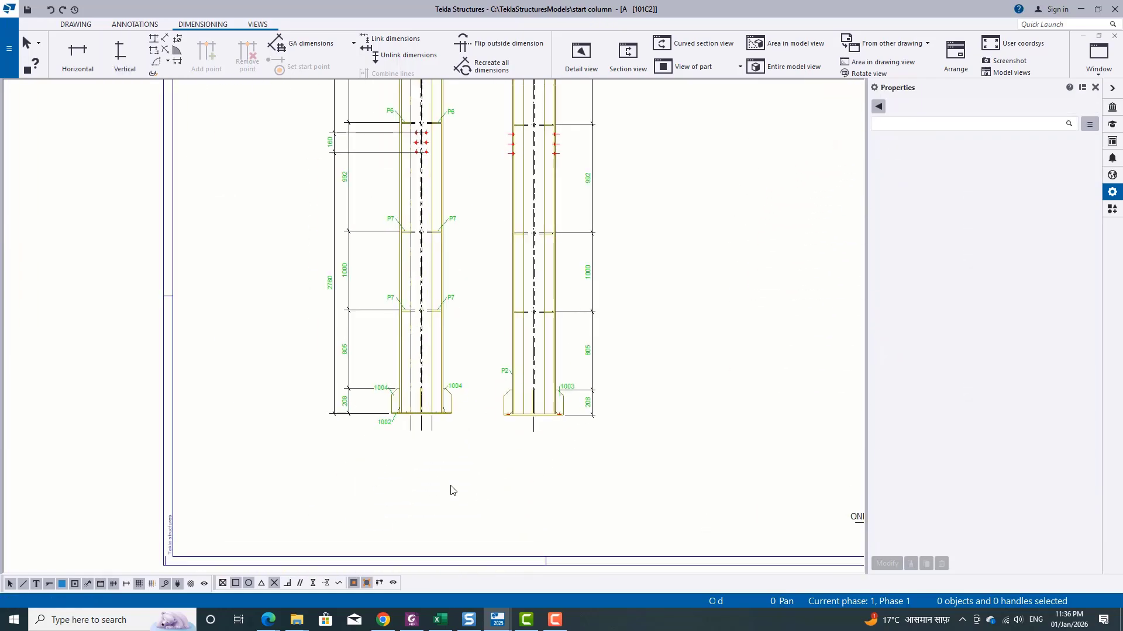
click(124, 54)
scroll(409, 388, up, 5)
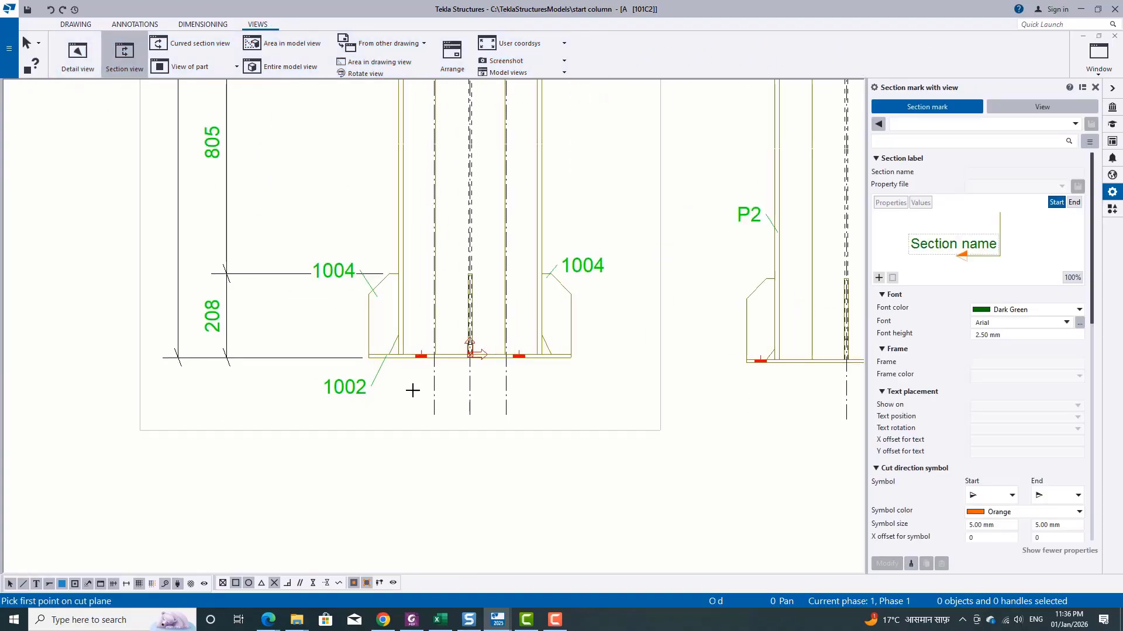
scroll(603, 337, up, 2)
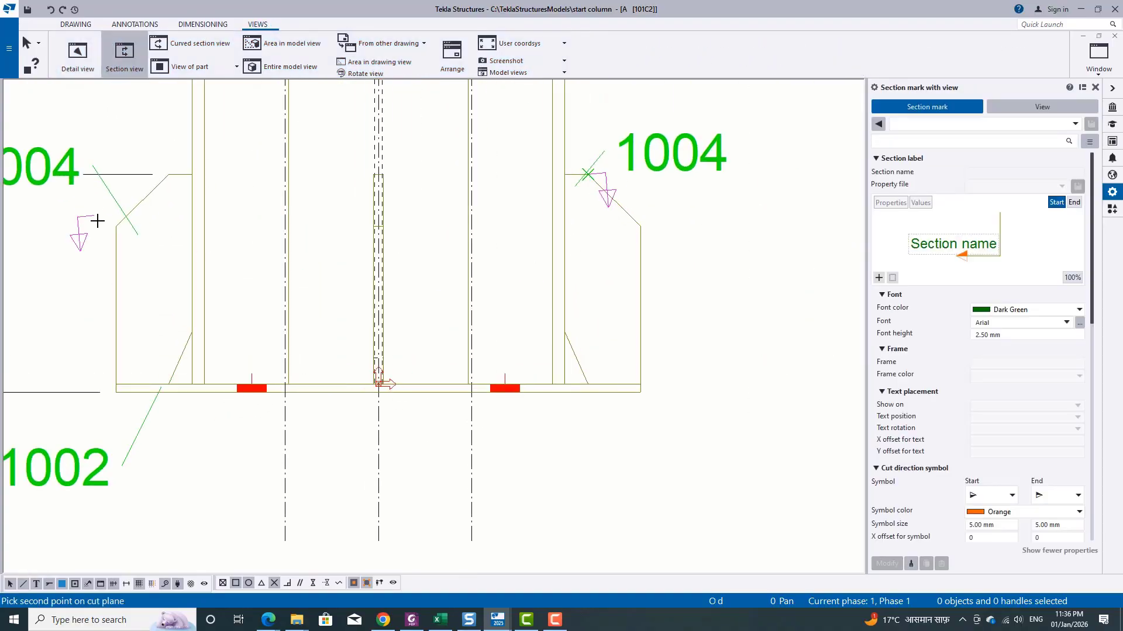
click(163, 173)
Enclose the base plate and gussets in the cut box and place the section view to the right of the second elevation
click(48, 429)
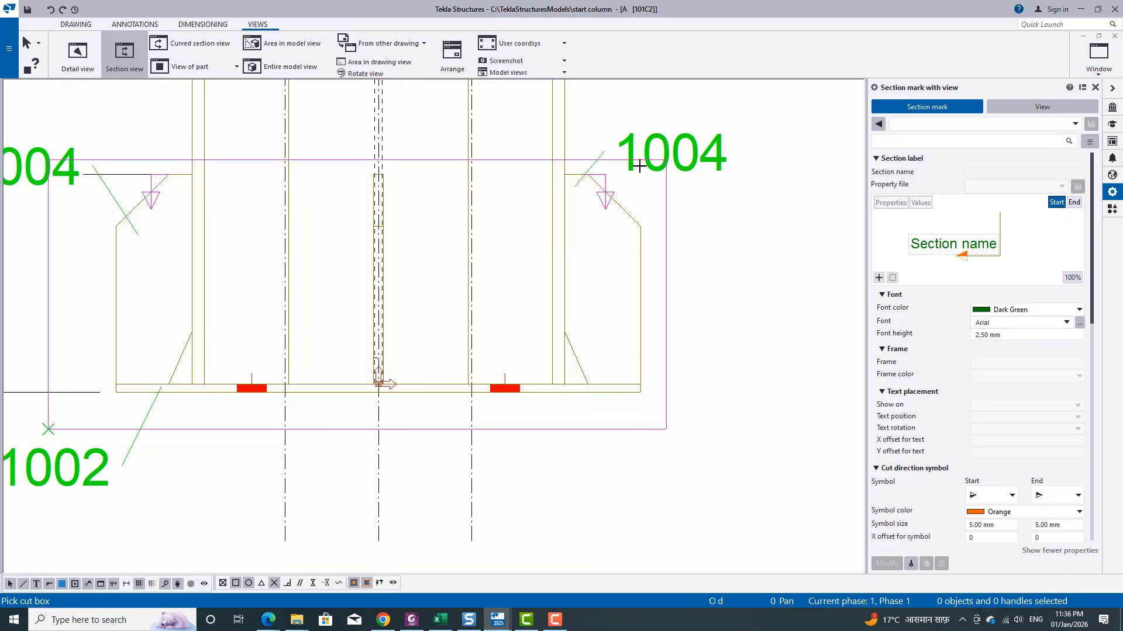
click(301, 234)
scroll(300, 235, down, 5)
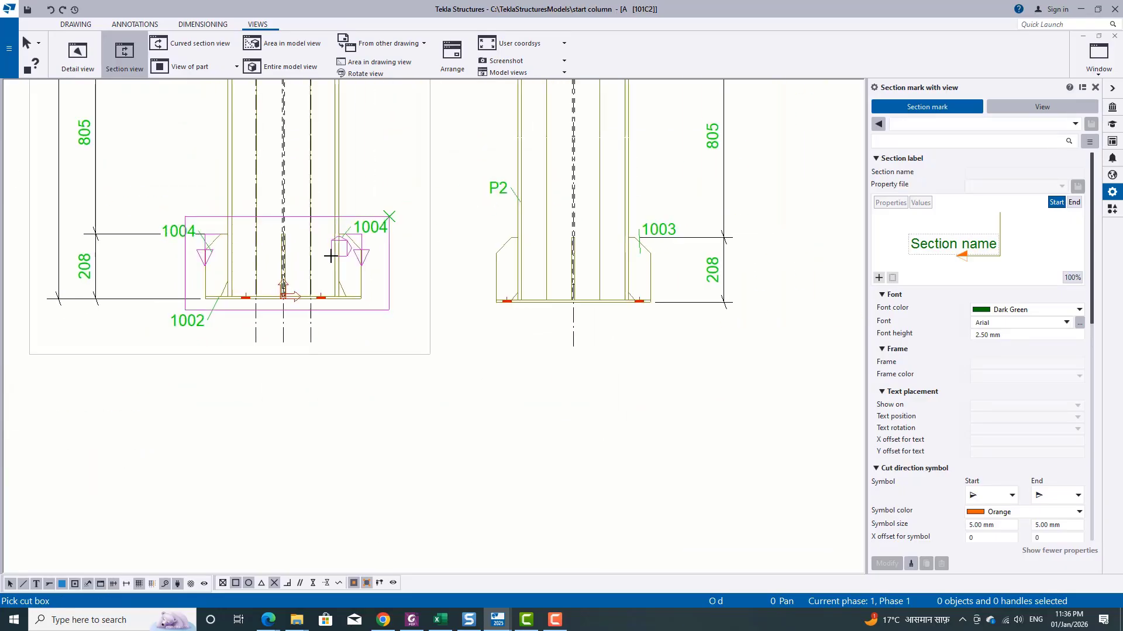
click(492, 282)
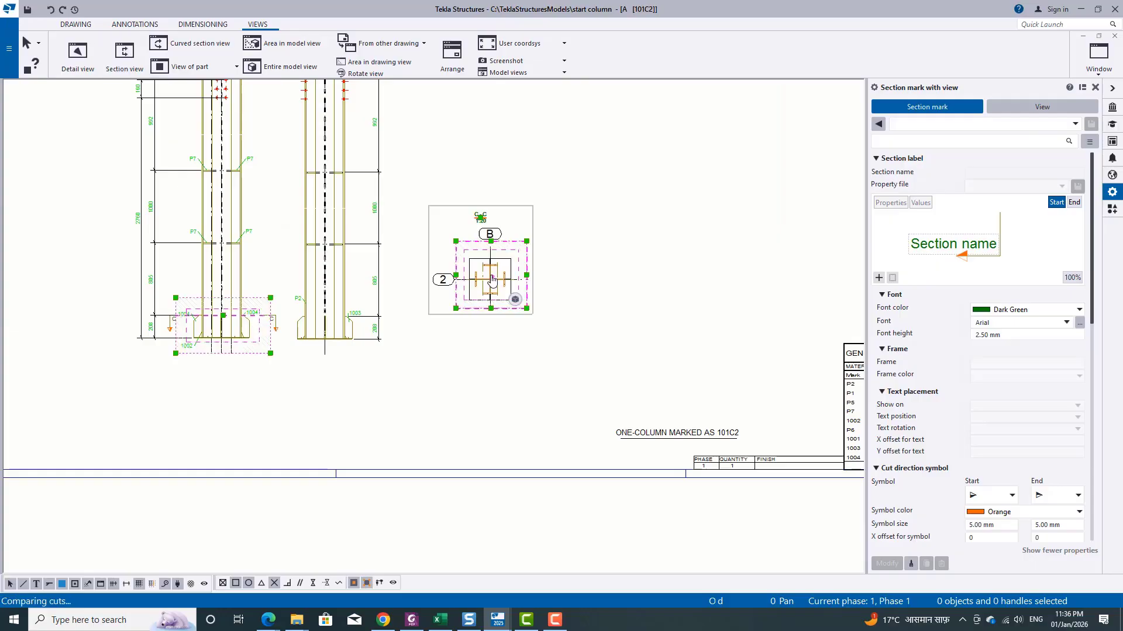
scroll(532, 273, up, 5)
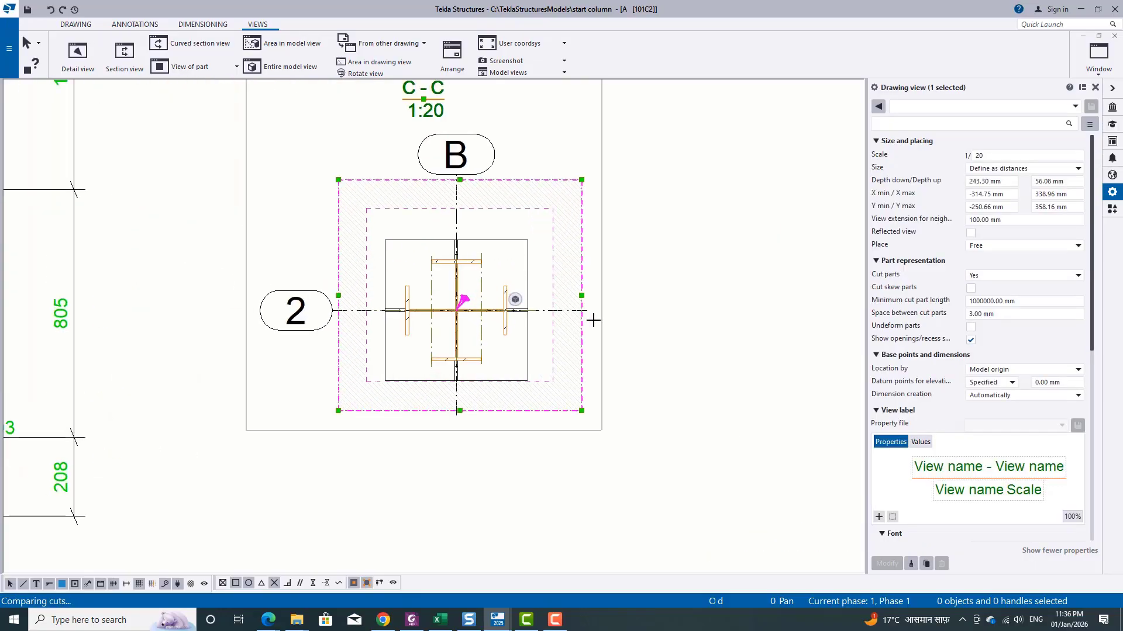
click(637, 321)
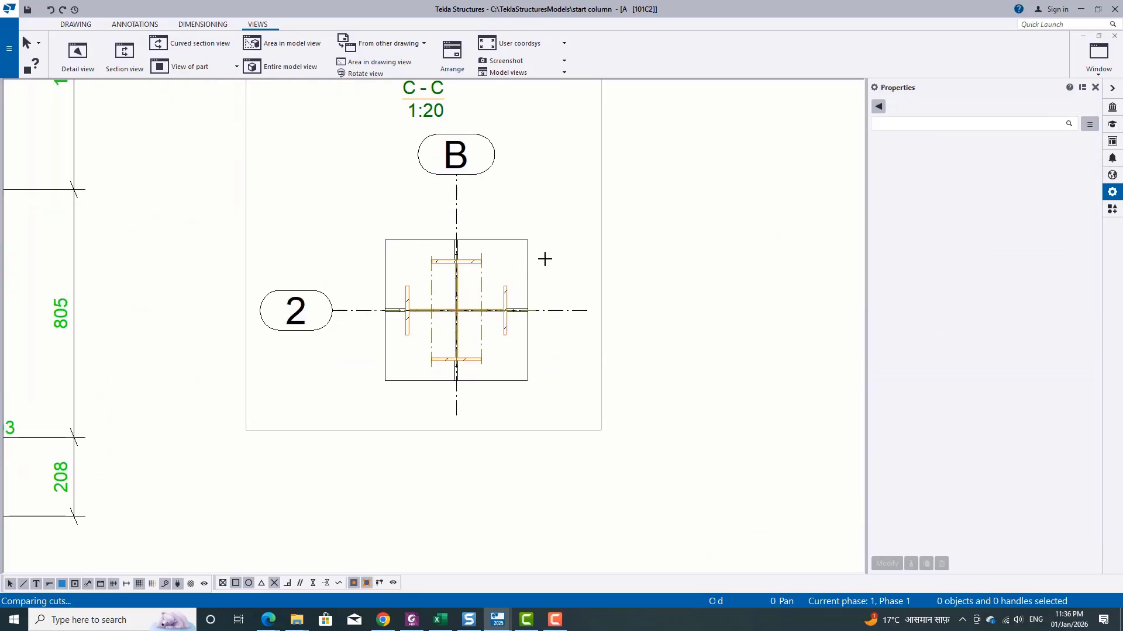
Set the grid to Not visible in the view properties of section C-C
double_click(601, 228)
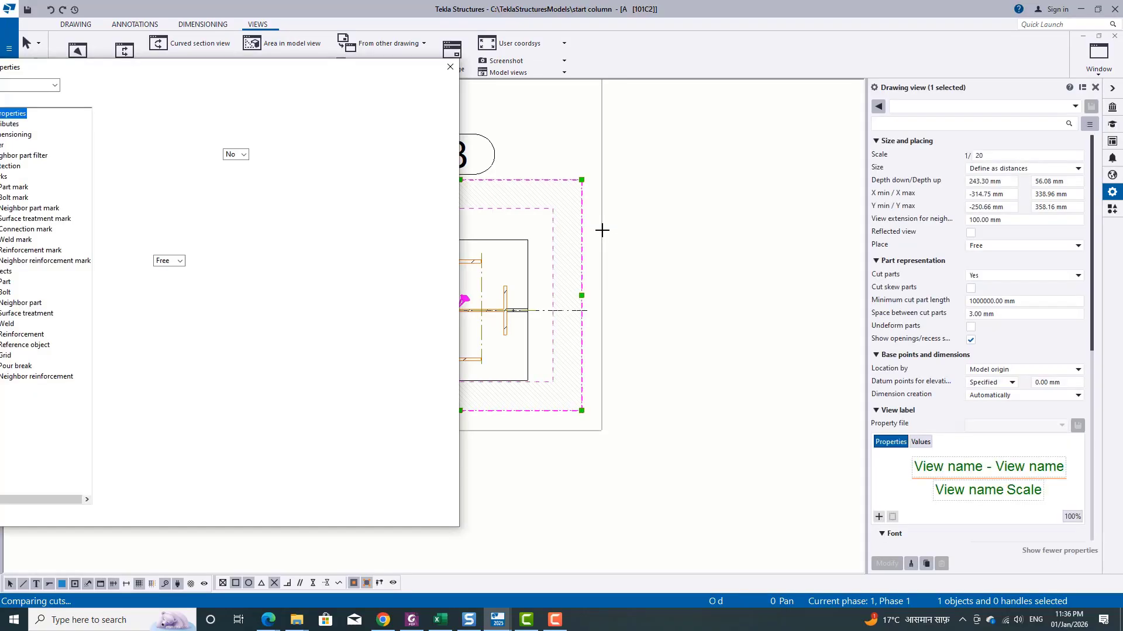
drag(295, 72, 815, 70)
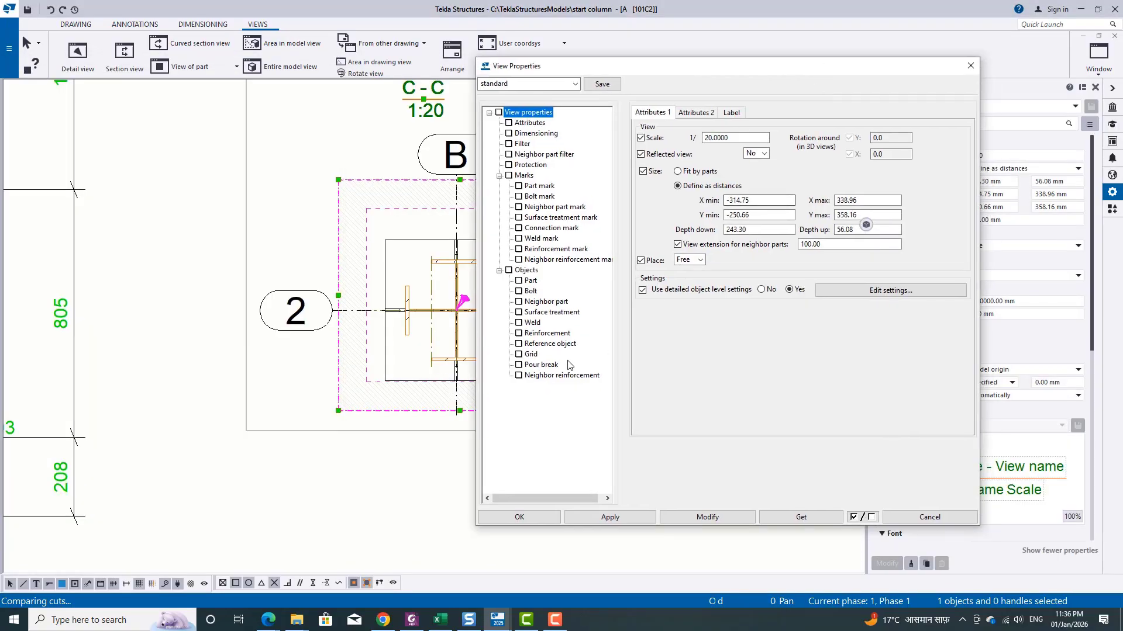
click(532, 355)
click(778, 131)
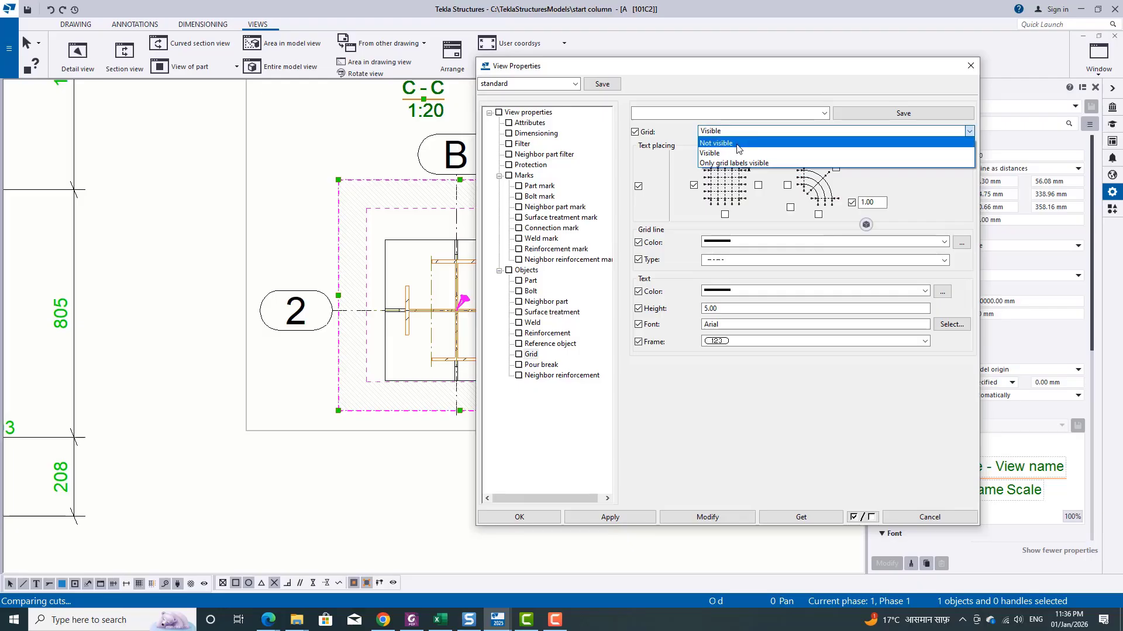
click(778, 143)
click(724, 517)
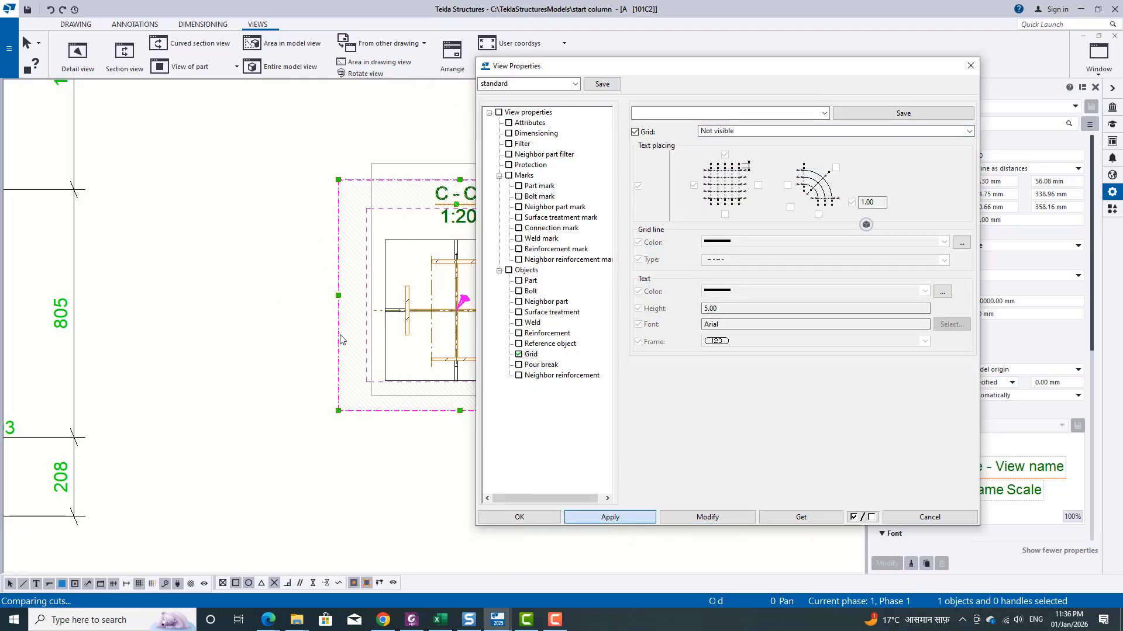
click(292, 349)
middle_drag(566, 381, 568, 401)
scroll(480, 283, up, 4)
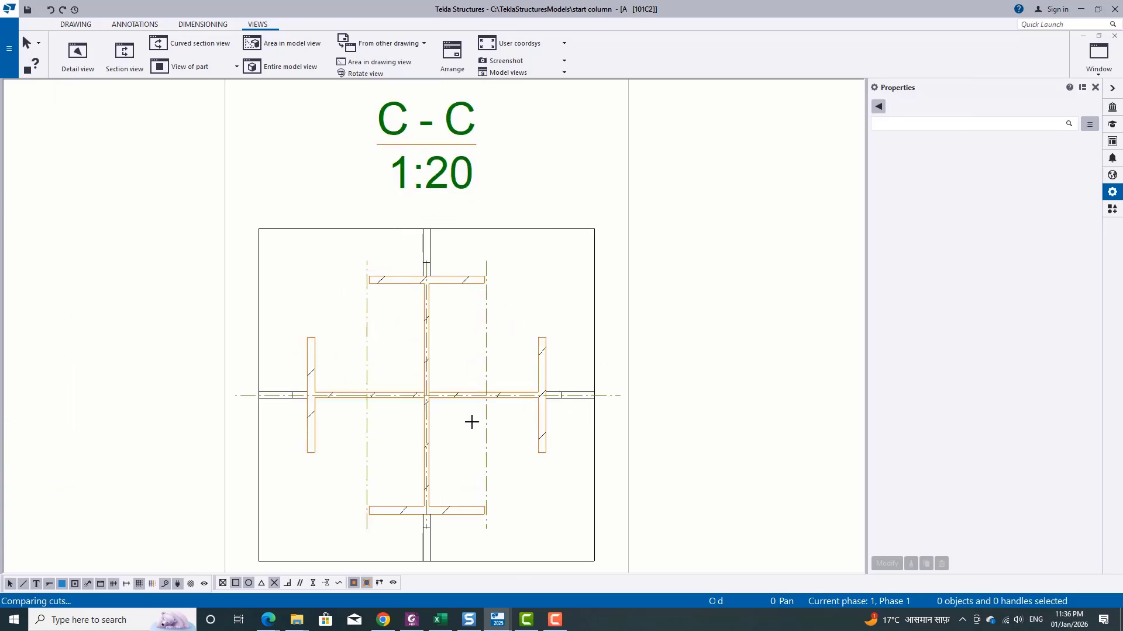
middle_drag(472, 422, 491, 388)
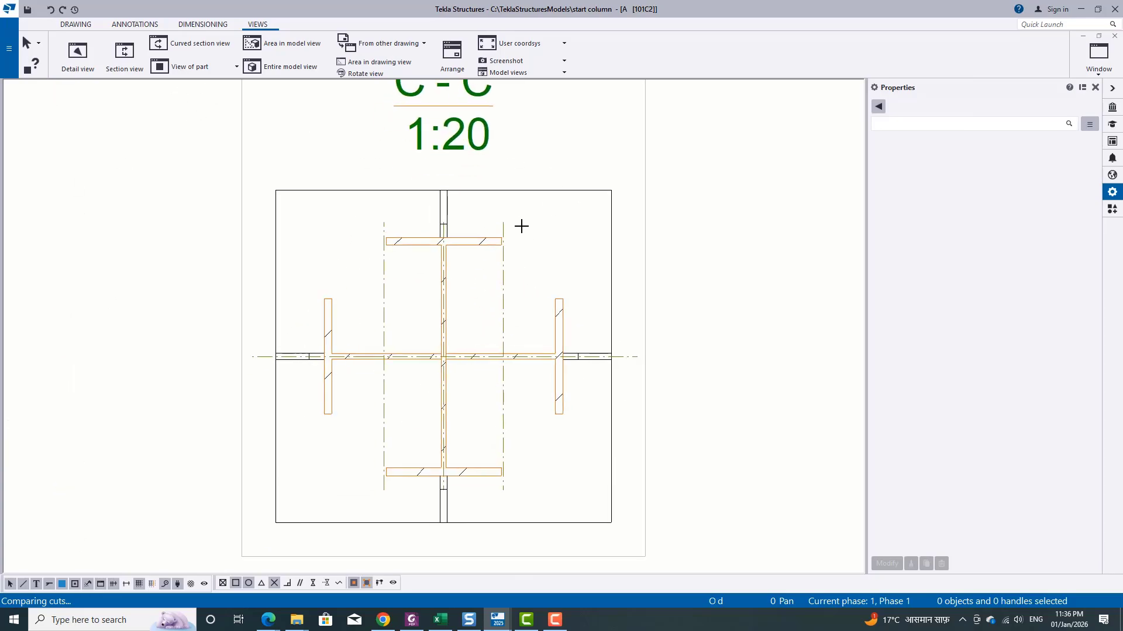
scroll(619, 276, down, 3)
Set bolts in main parts, secondary parts and sub-assemblies to Visible for section C-C
click(636, 255)
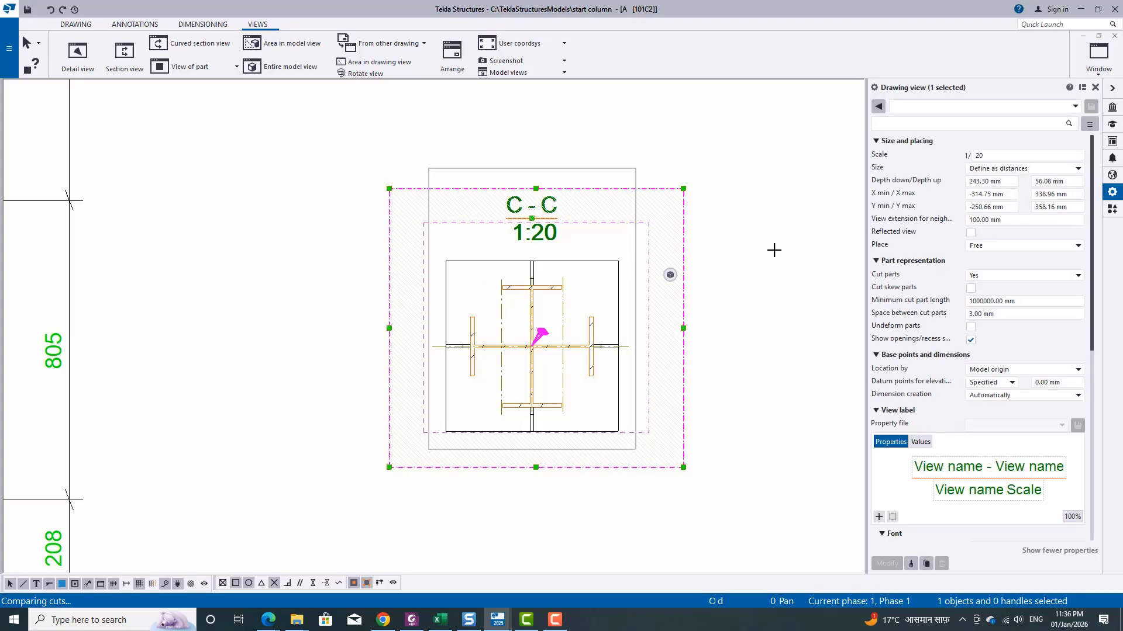
double_click(634, 251)
click(531, 291)
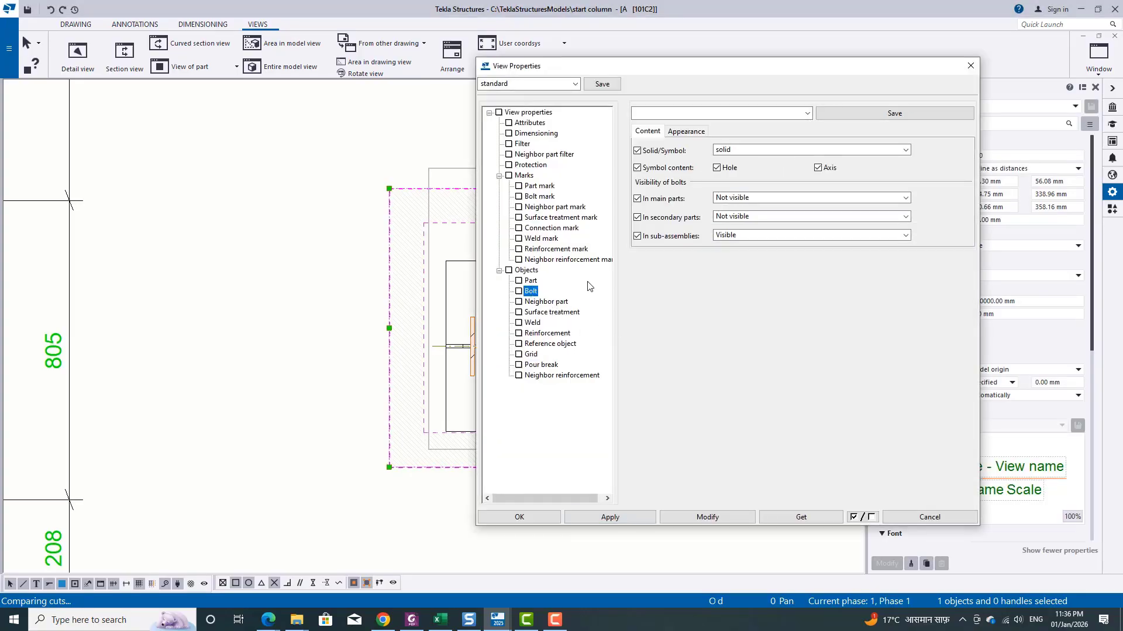
click(743, 197)
click(743, 218)
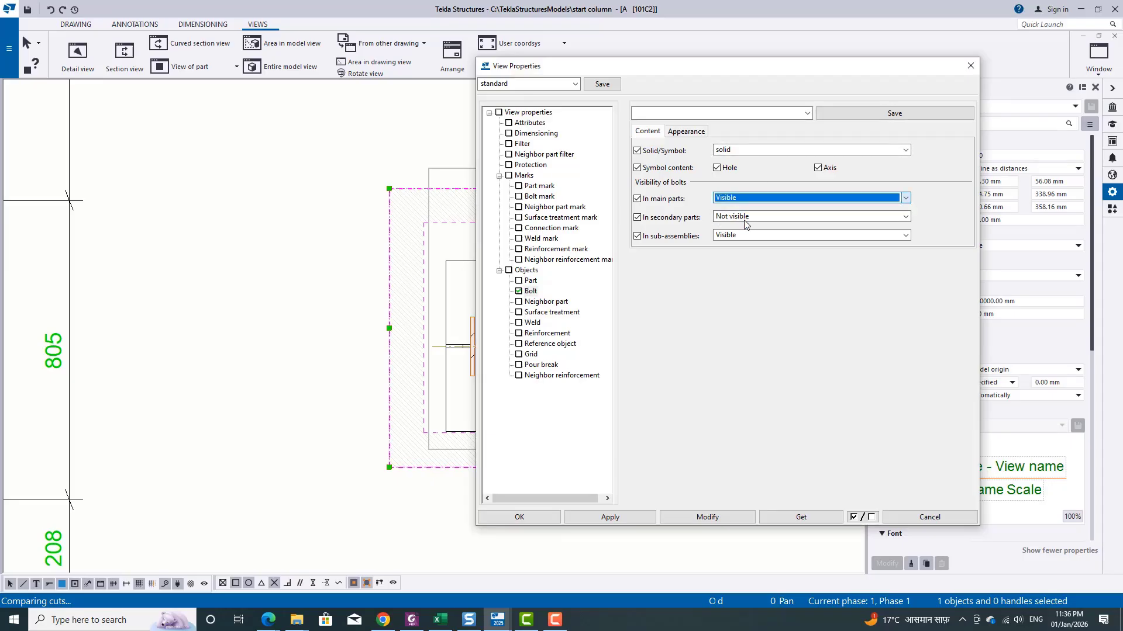
click(742, 217)
click(742, 236)
click(741, 236)
click(736, 255)
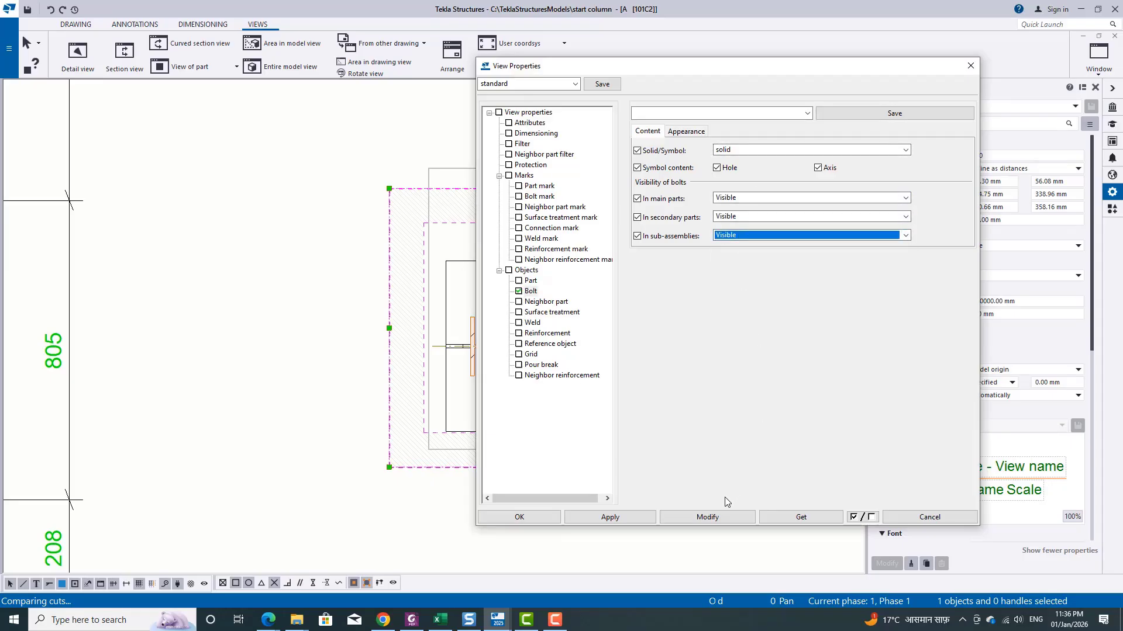
click(707, 518)
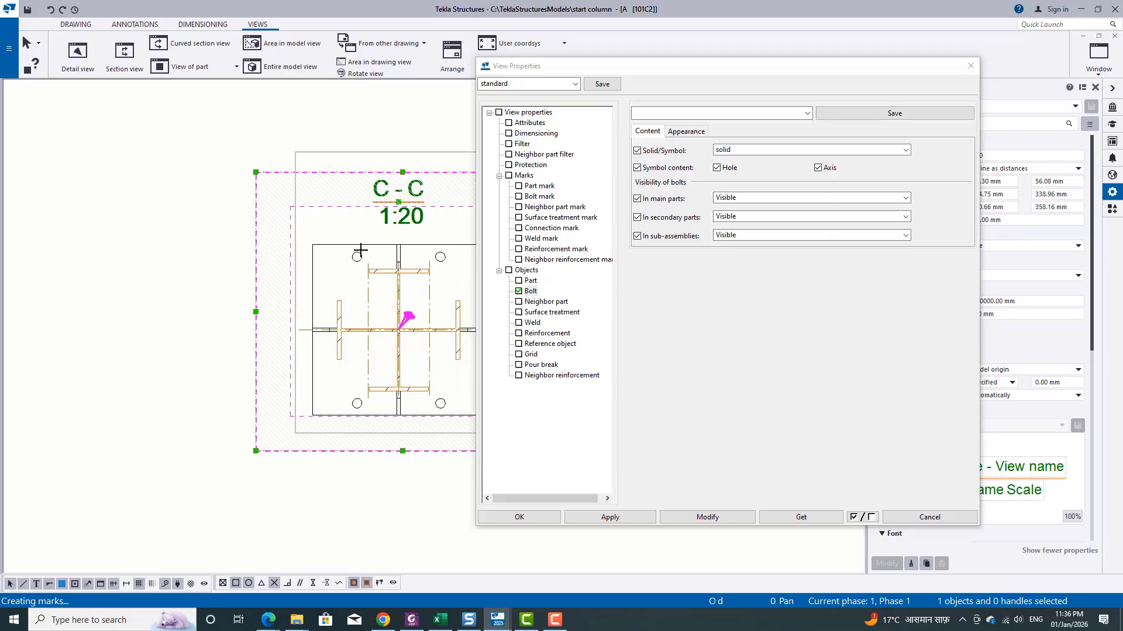
Change the bolt representation in section C-C to Symbol3 and close the view properties
click(741, 150)
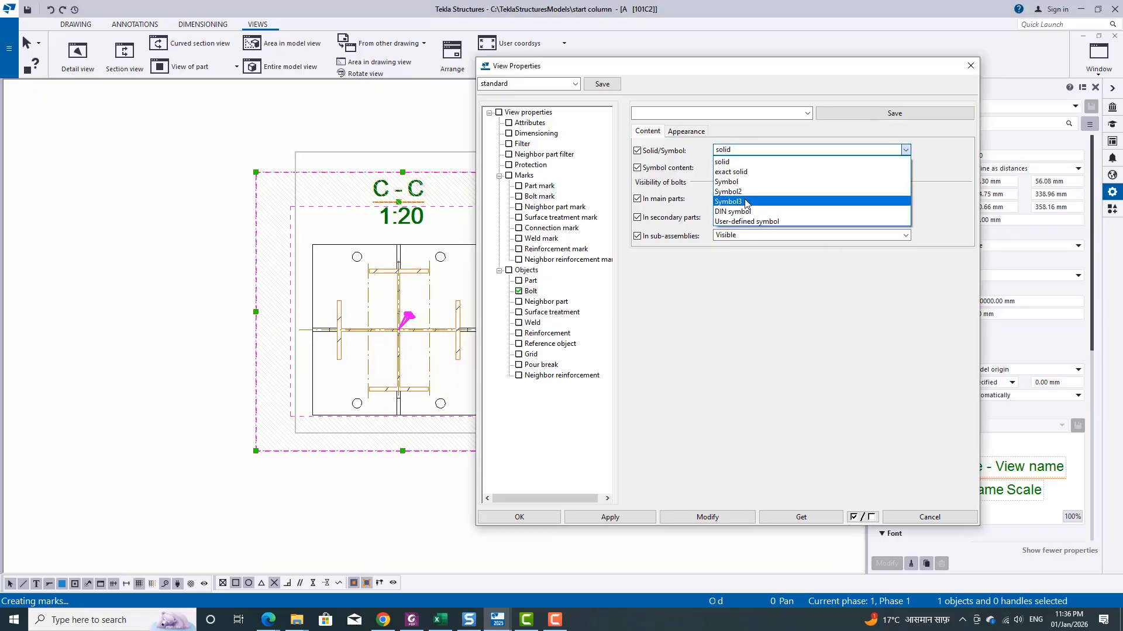
click(747, 202)
click(698, 518)
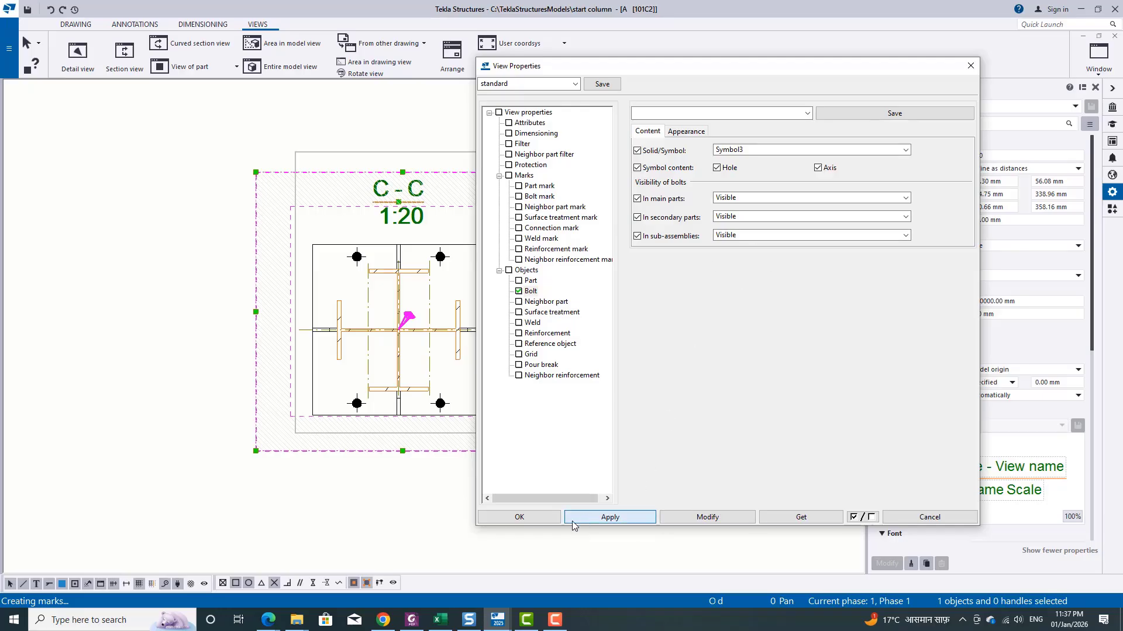
key(Escape)
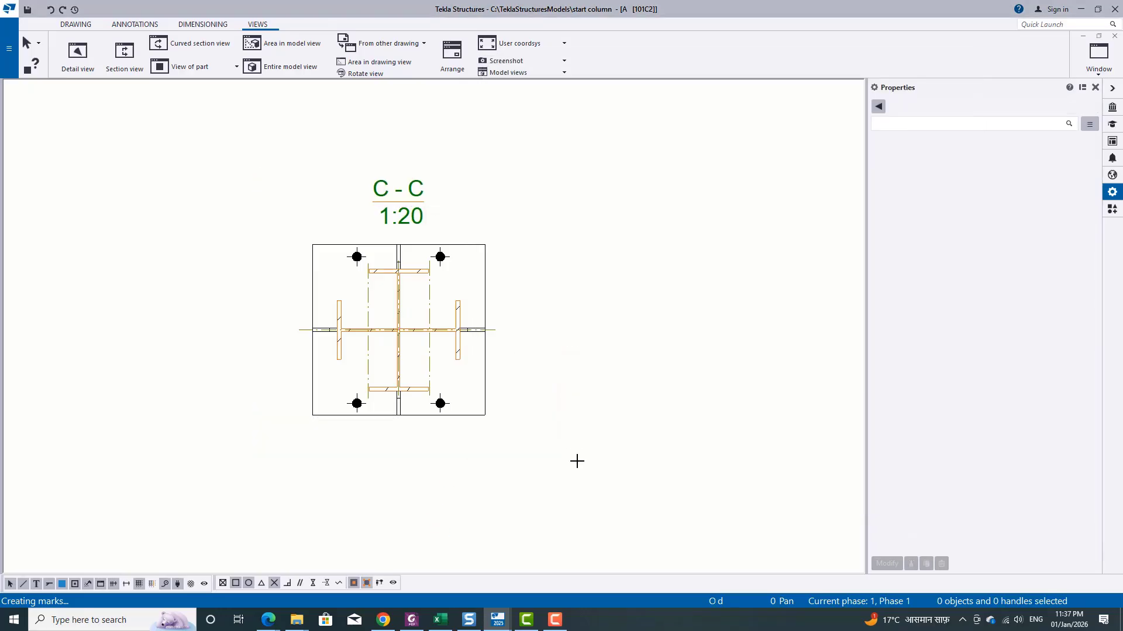
Dimension the anchor bolts horizontally through the column centre in section C-C, and place the dimension line above the base plate
click(134, 24)
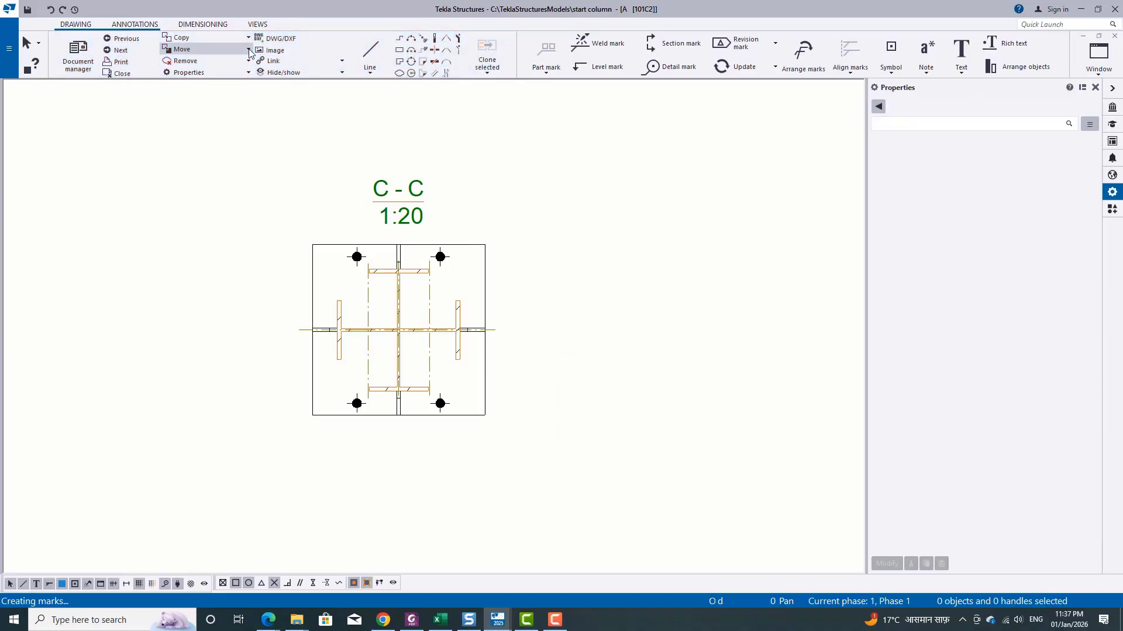
click(203, 24)
click(78, 52)
scroll(459, 278, up, 3)
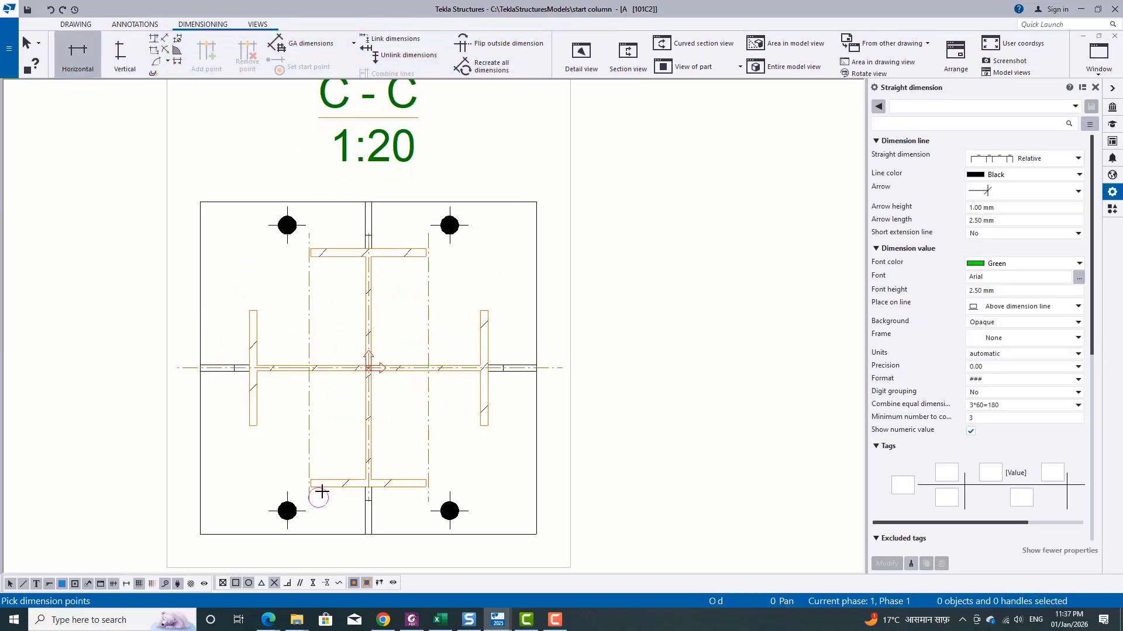
click(440, 516)
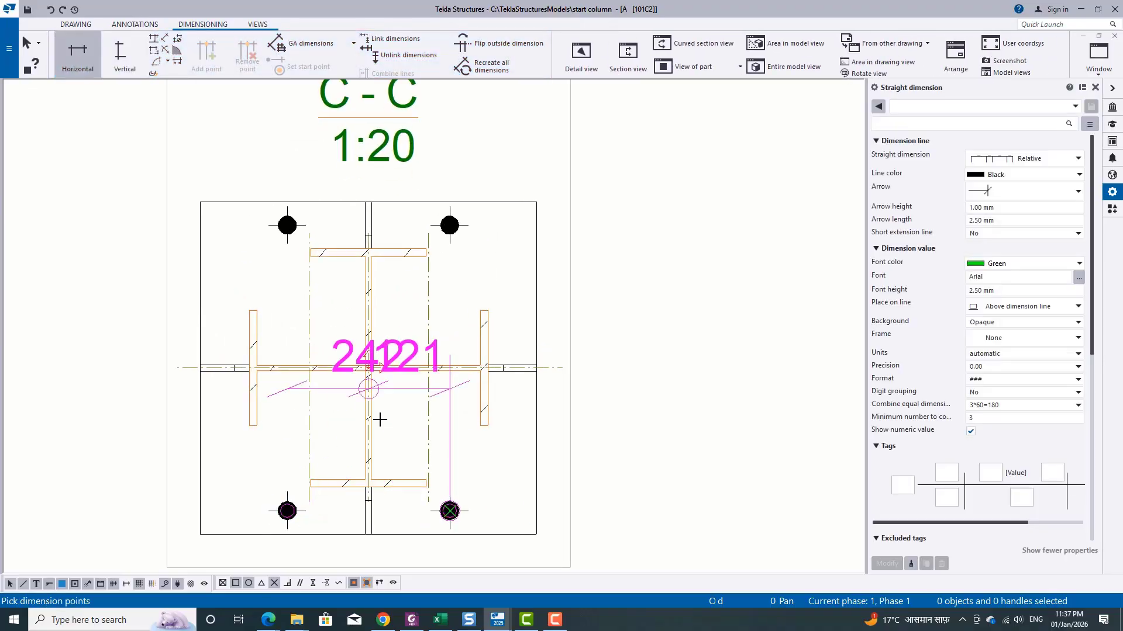
scroll(368, 374, up, 3)
click(368, 361)
scroll(502, 453, down, 4)
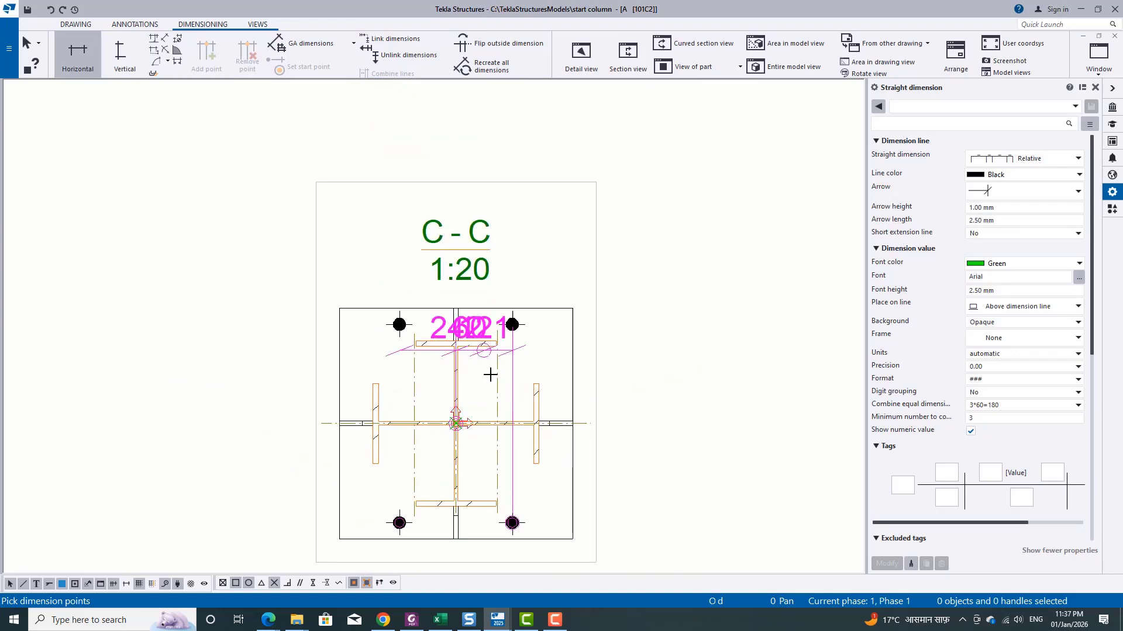
middle_click(469, 278)
middle_drag(545, 444, 521, 366)
right_click(367, 215)
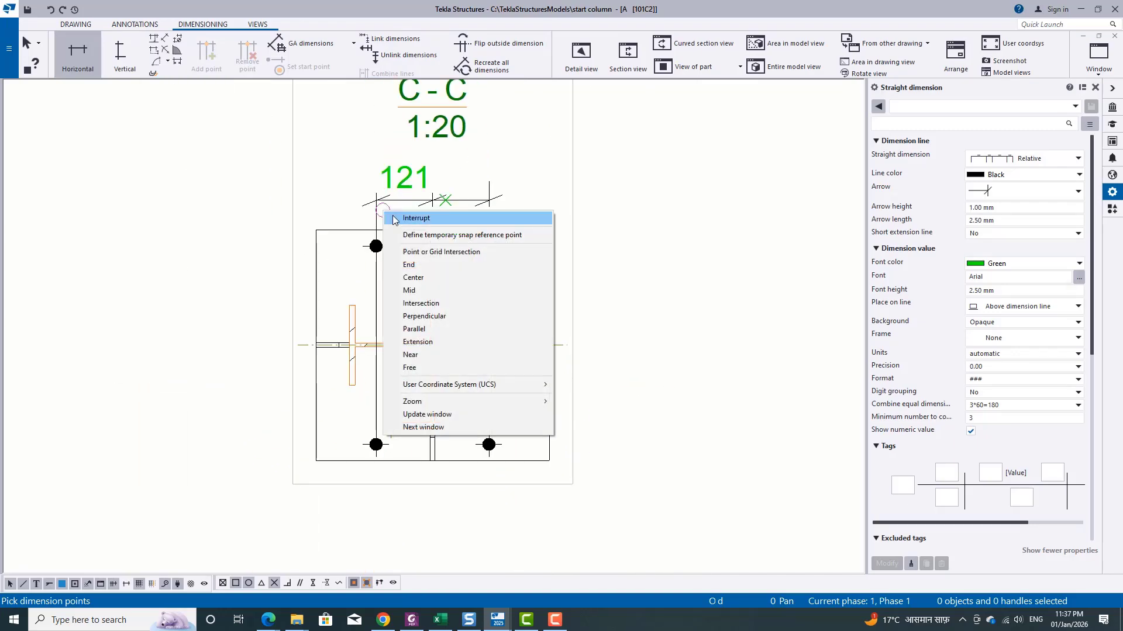
click(401, 226)
mouse_move(405, 183)
mouse_down()
mouse_move(406, 140)
mouse_move(407, 153)
mouse_up()
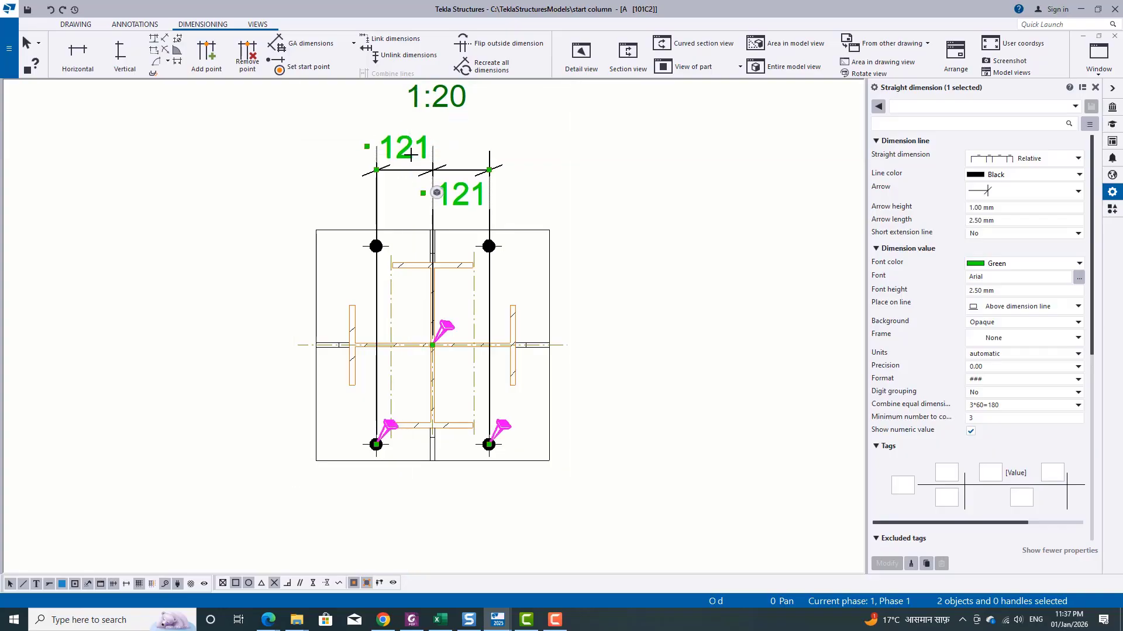
click(739, 275)
Dimension the anchor bolts vertically through the column centre in section C-C, placing the dimension line right of the base plate
click(120, 62)
scroll(409, 471, up, 2)
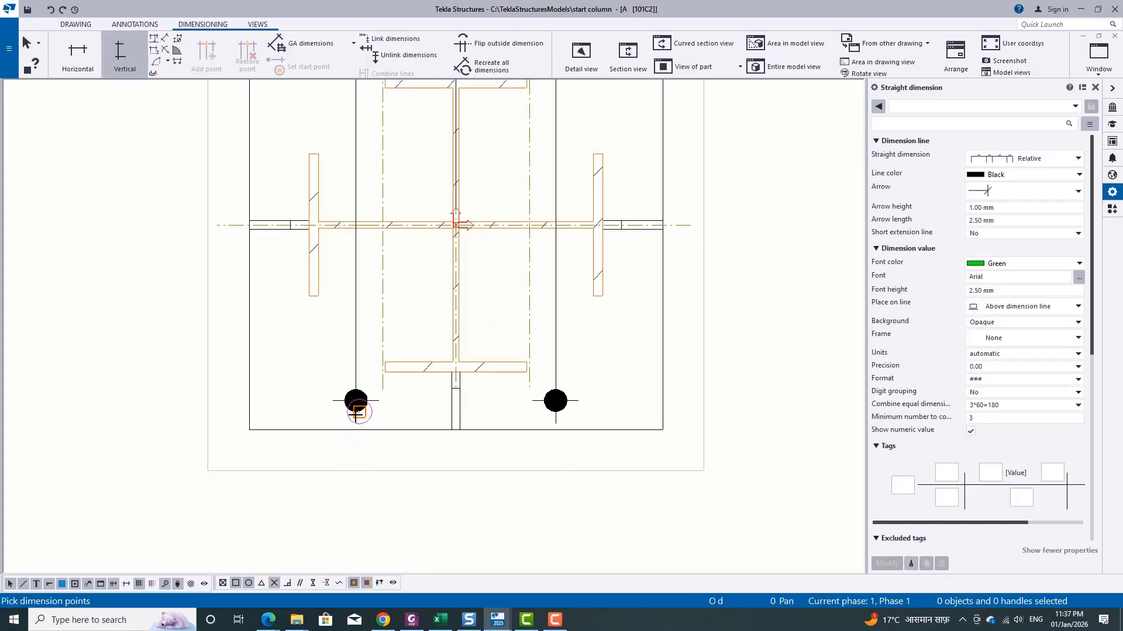
scroll(364, 442, down, 2)
click(359, 199)
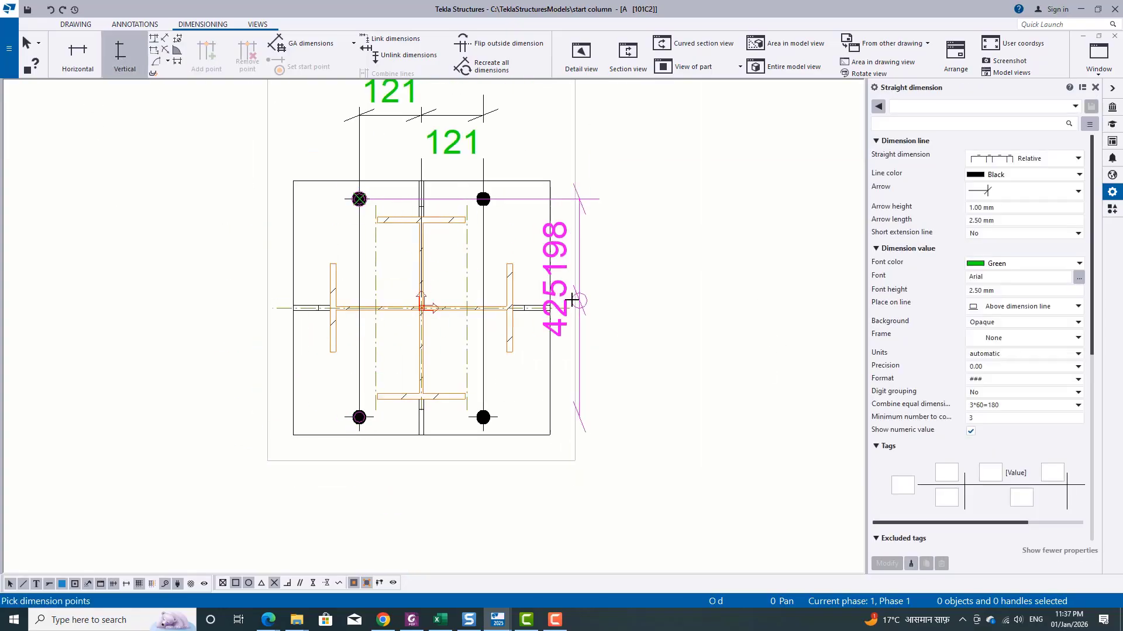
scroll(542, 317, up, 3)
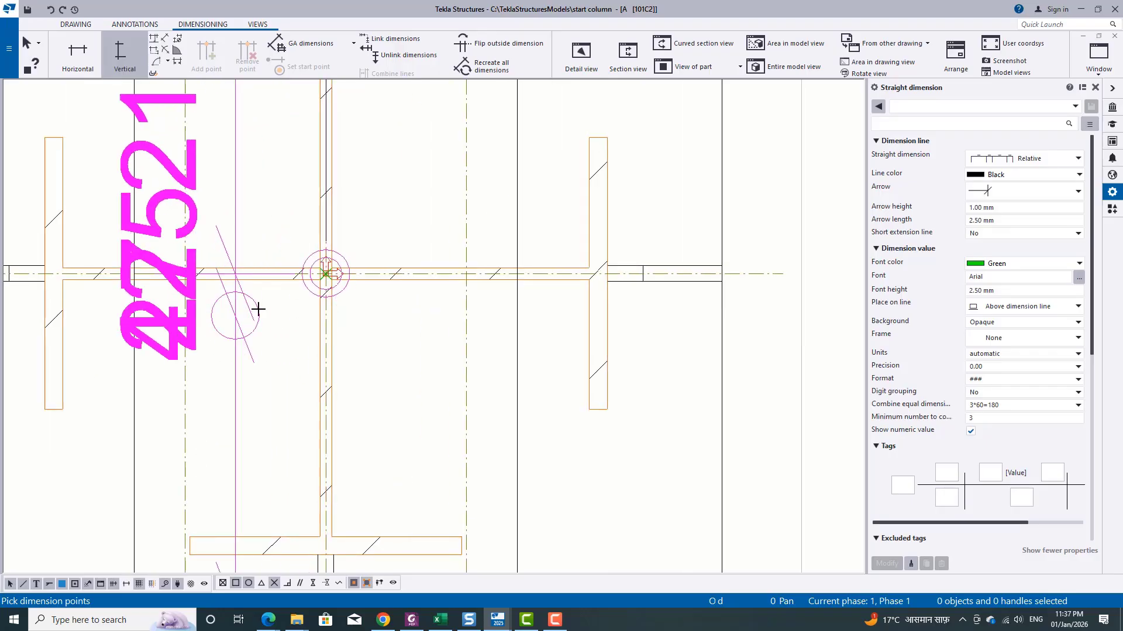
scroll(374, 338, down, 2)
click(456, 326)
right_click(526, 226)
click(566, 236)
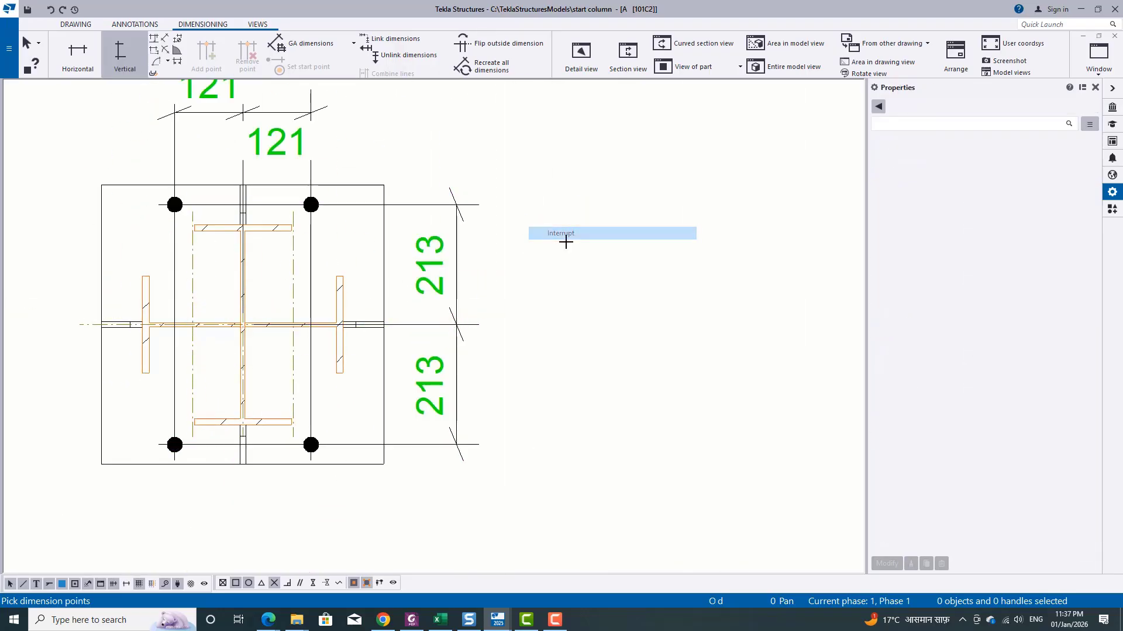
Add a part mark to the base plate in section C-C and place it outside the plate's lower left corner
right_click(385, 223)
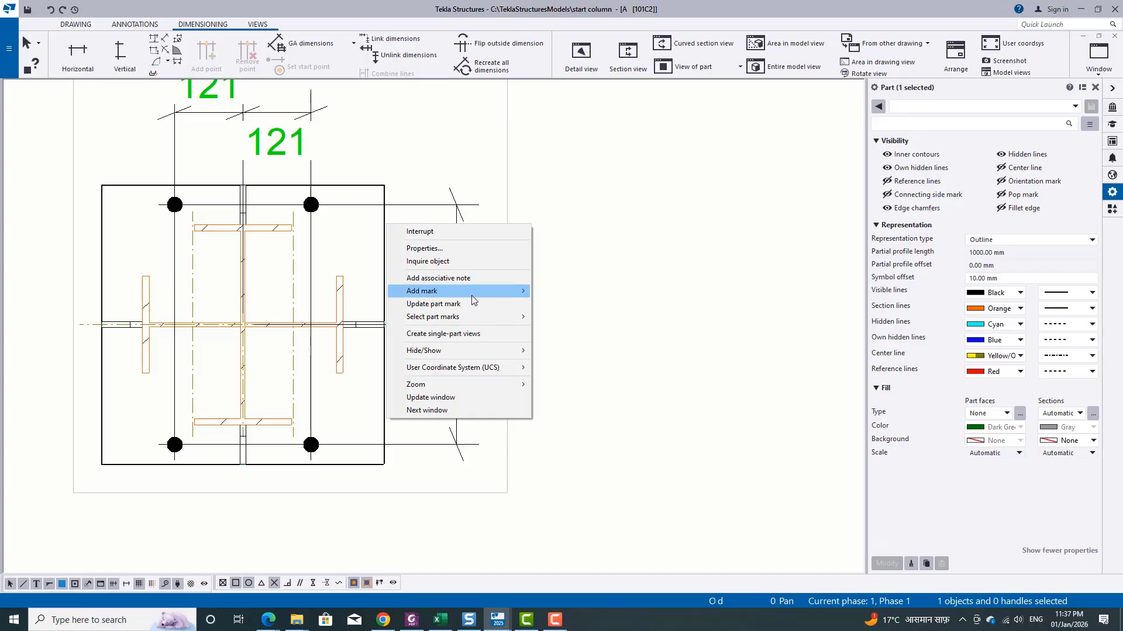
mouse_move(477, 297)
click(584, 304)
middle_drag(242, 348, 690, 265)
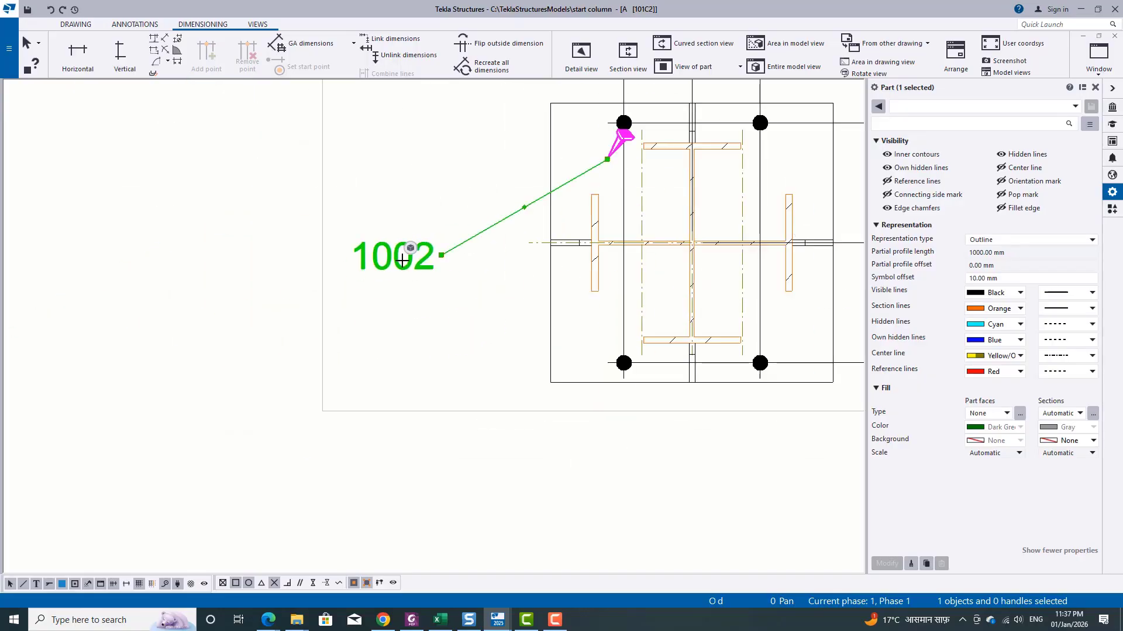
drag(379, 261, 481, 368)
click(494, 413)
Add a part mark to the lower gusset plate in section C-C and place it just below the base plate
middle_drag(715, 366, 551, 337)
scroll(550, 333, up, 1)
right_click(524, 337)
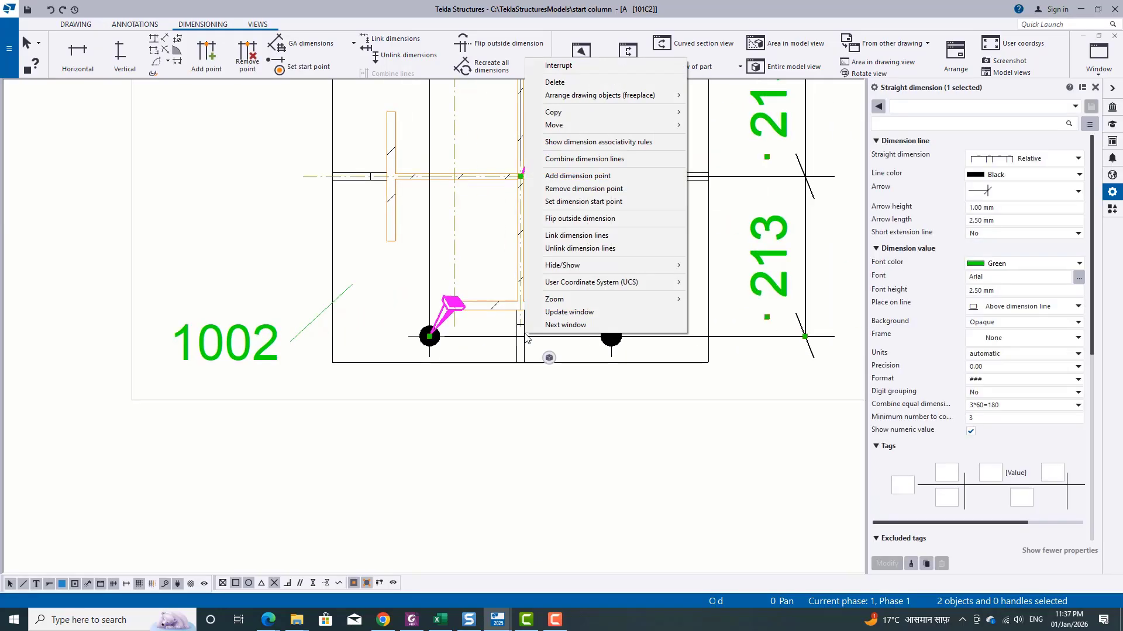
click(521, 398)
right_click(524, 354)
right_click(523, 352)
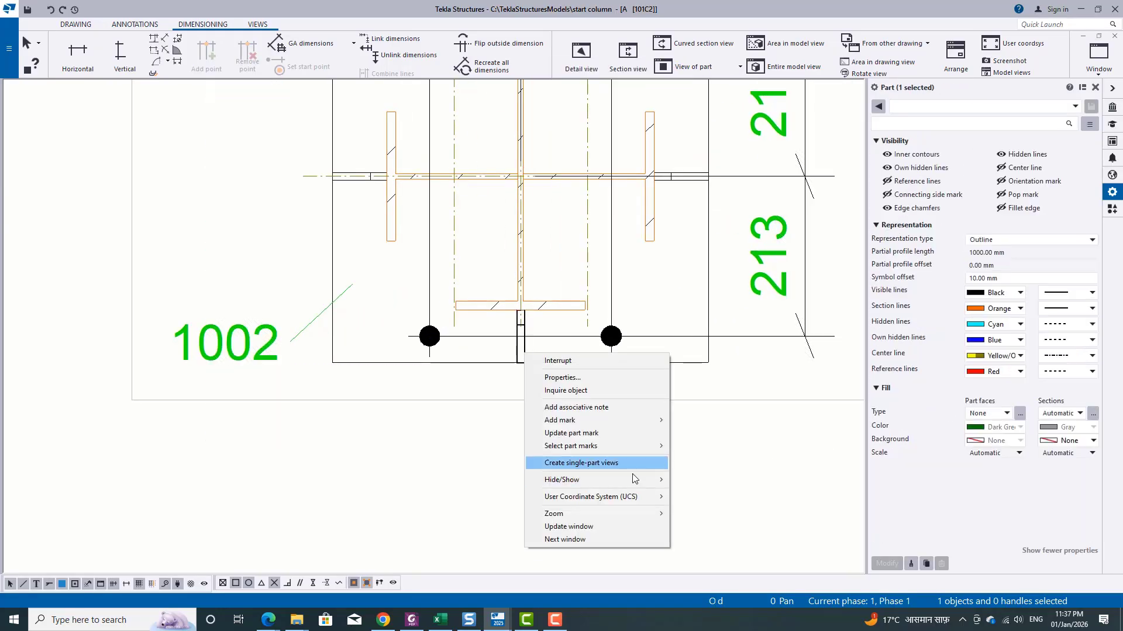
mouse_move(637, 420)
click(715, 433)
scroll(579, 377, down, 3)
scroll(617, 468, up, 3)
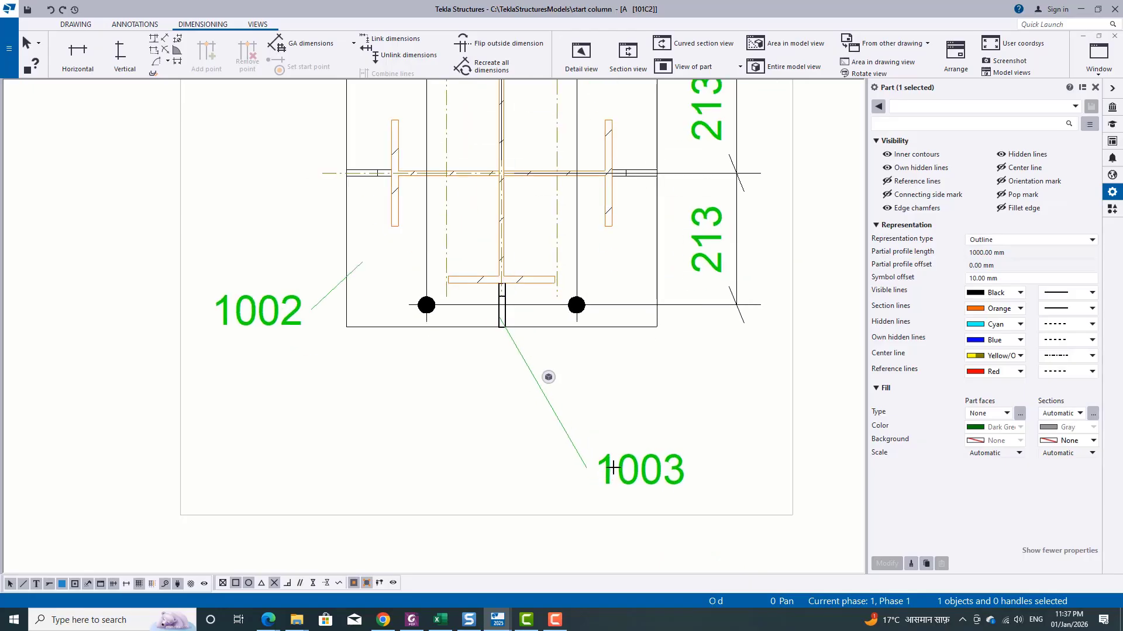
drag(649, 476, 603, 352)
click(569, 485)
Add a part mark to the right-hand T-section of the column and place it beyond the base plate's upper right corner
scroll(566, 492, down, 2)
scroll(539, 286, up, 3)
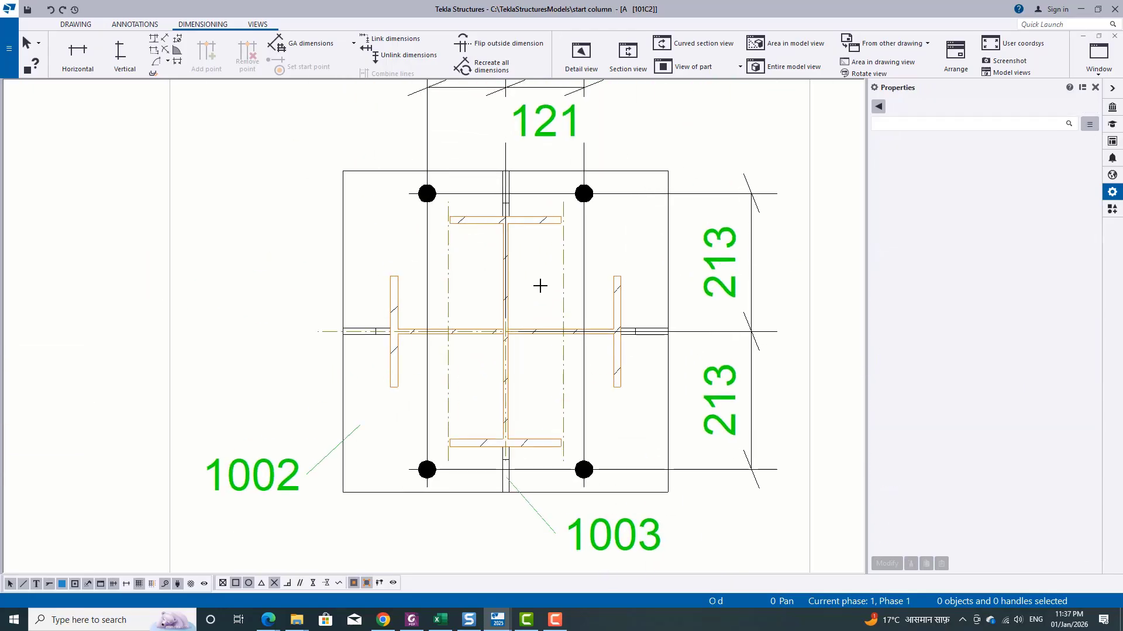
right_click(621, 283)
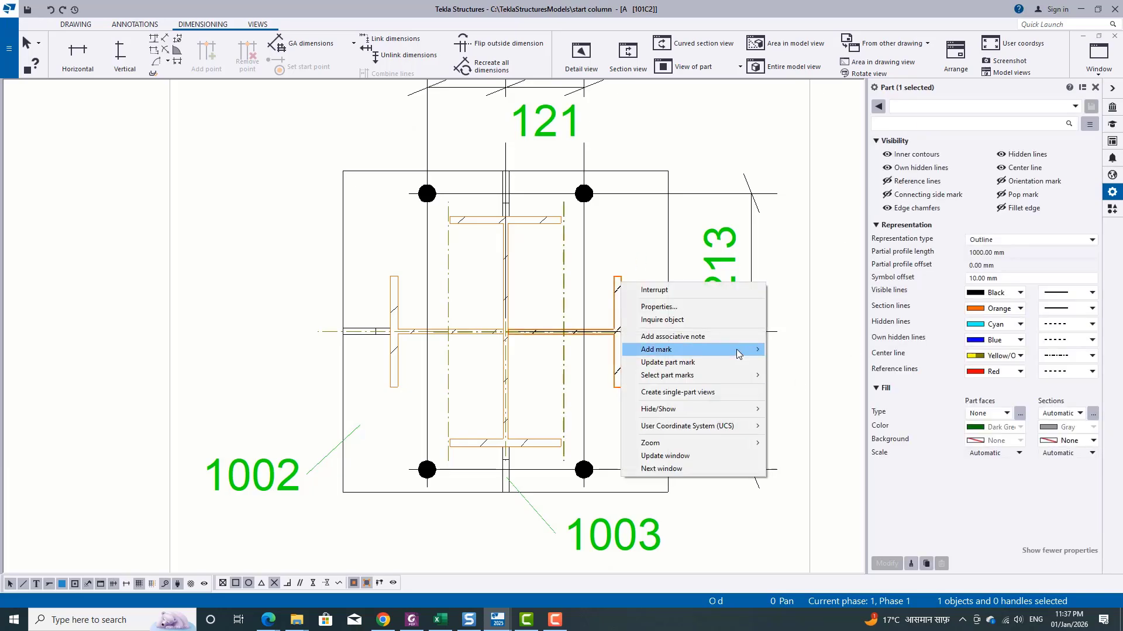
click(806, 368)
scroll(711, 230, down, 2)
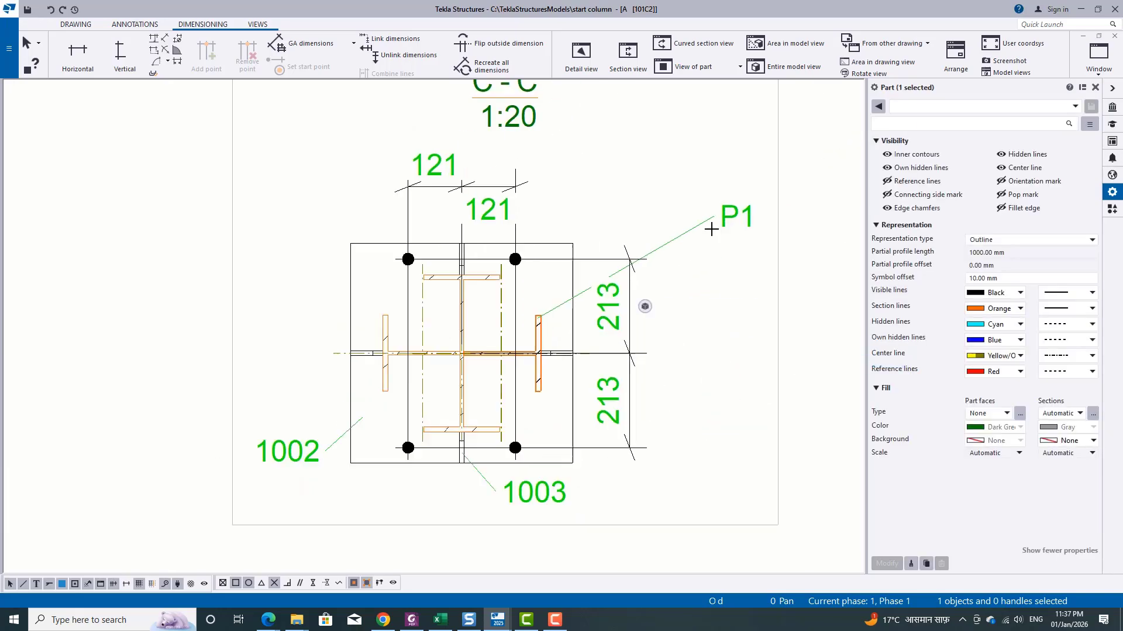
scroll(711, 229, up, 1)
drag(735, 215, 617, 214)
click(657, 253)
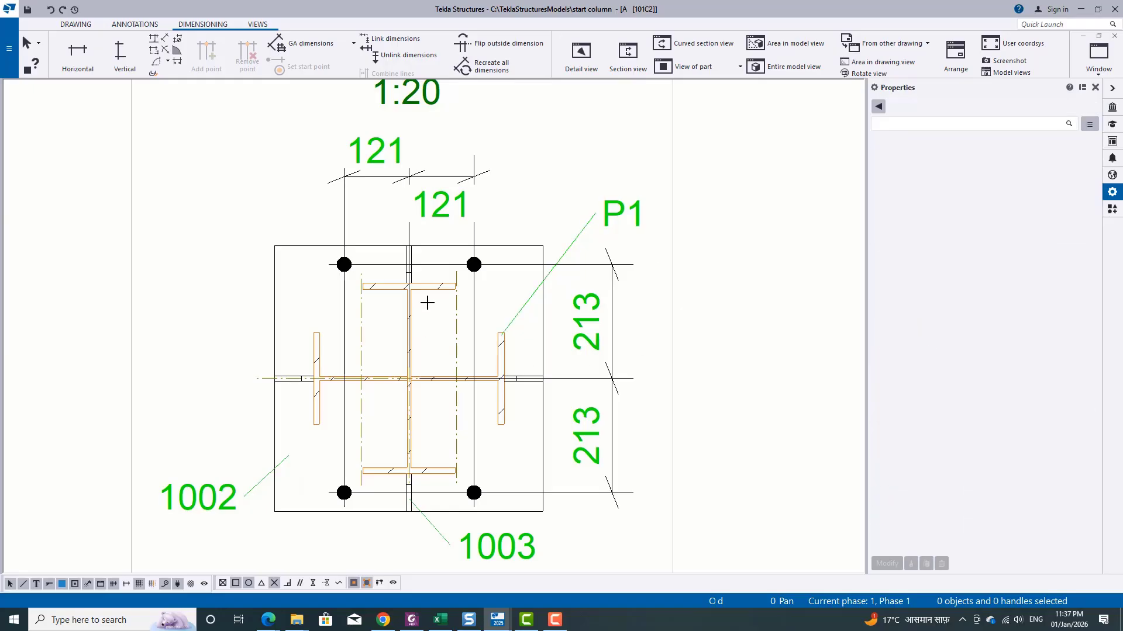
Add a part mark to the column's central I-section and place it below the base plate, left of the gusset mark
right_click(433, 289)
click(620, 372)
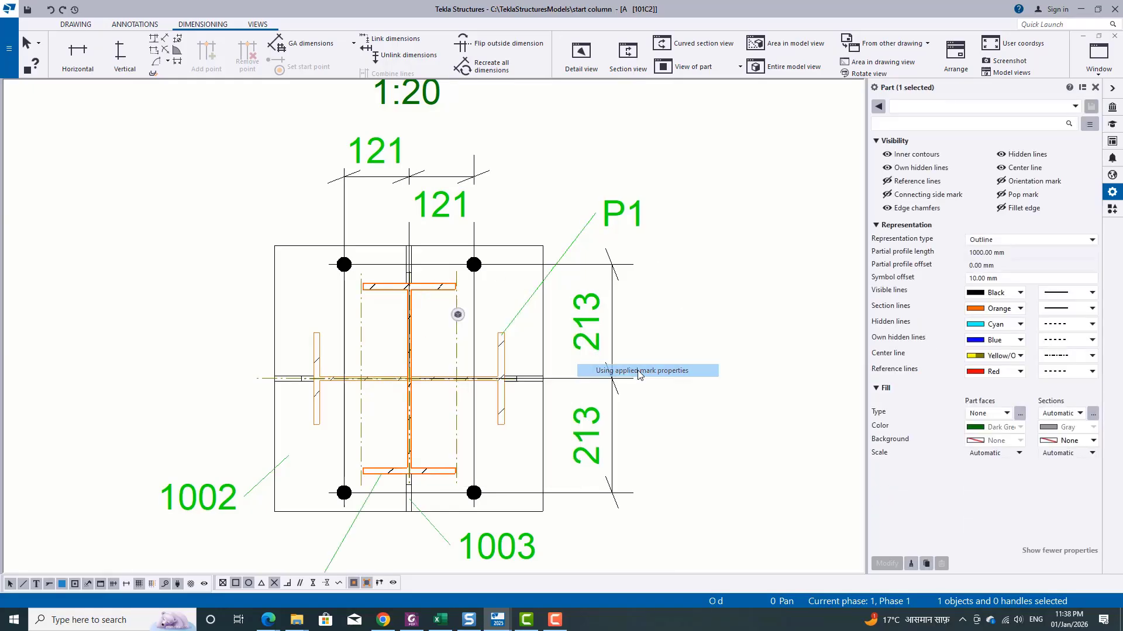
scroll(447, 351, down, 3)
middle_drag(383, 493, 444, 412)
scroll(445, 411, up, 2)
drag(389, 452, 416, 381)
click(509, 423)
scroll(508, 424, down, 3)
Add a part mark to the left-hand T-section of the column and place it outside the base plate's upper left edge
scroll(444, 283, up, 5)
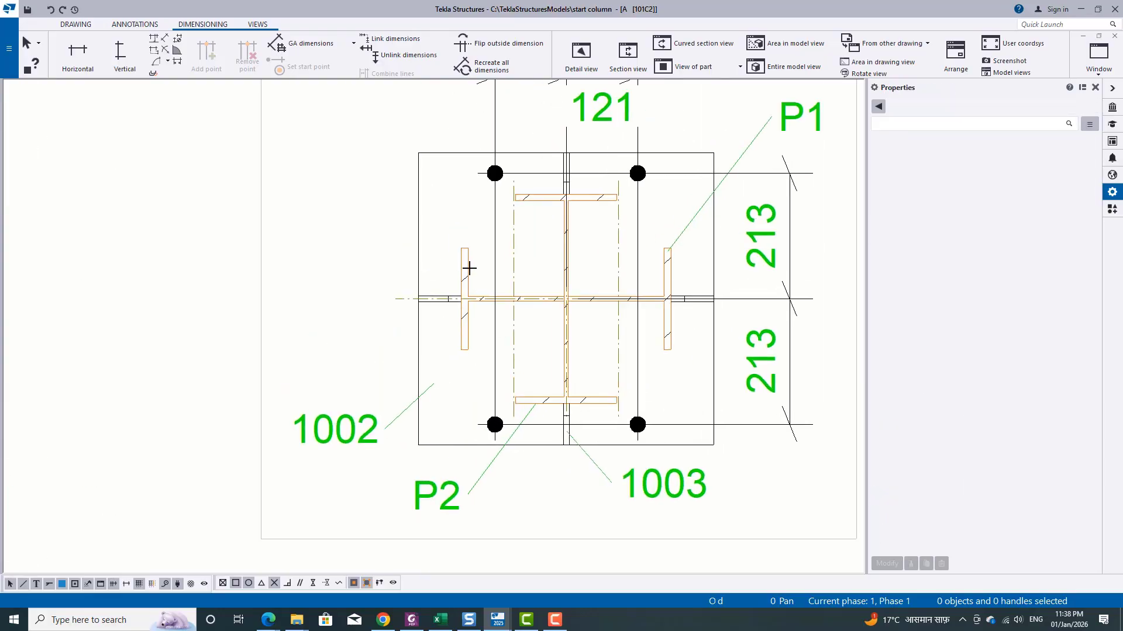
click(466, 263)
right_click(465, 263)
click(655, 342)
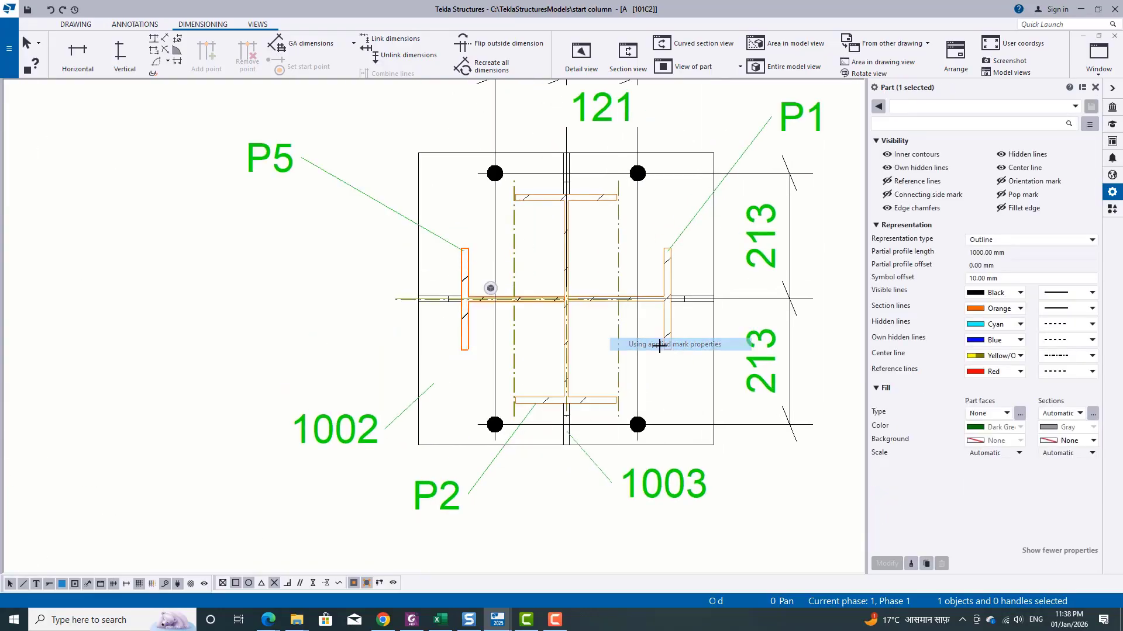
scroll(466, 322, down, 2)
scroll(353, 237, up, 4)
click(352, 218)
drag(352, 218, 429, 232)
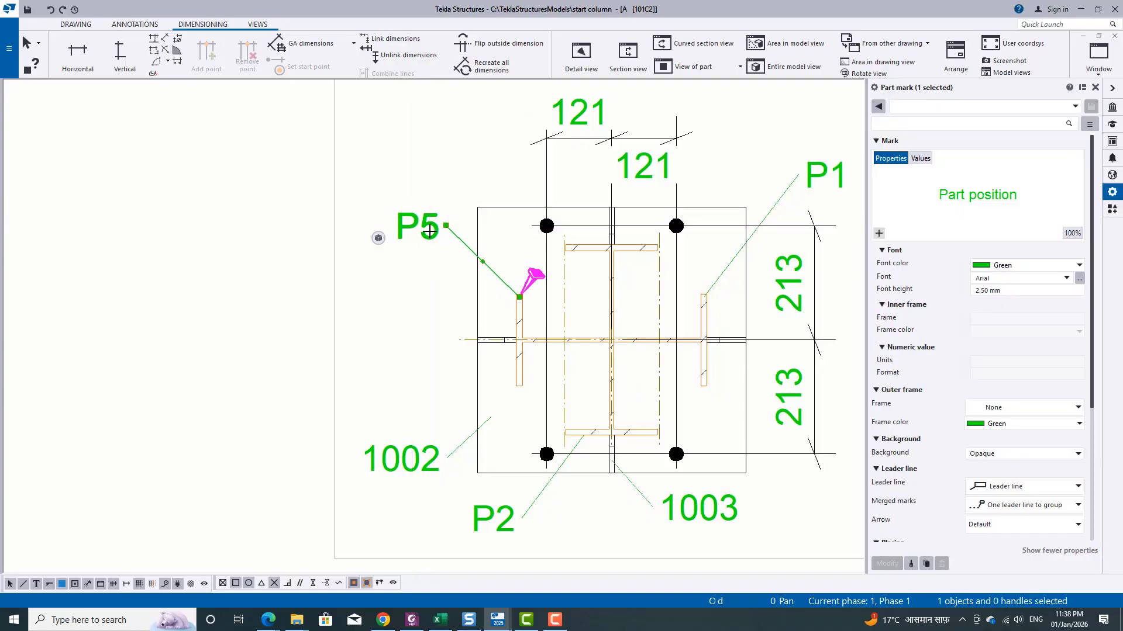
click(394, 369)
Add a weld mark pointing at the column web near the centre of section C-C, placed outside the plate's lower right corner
scroll(395, 371, down, 5)
scroll(395, 374, down, 2)
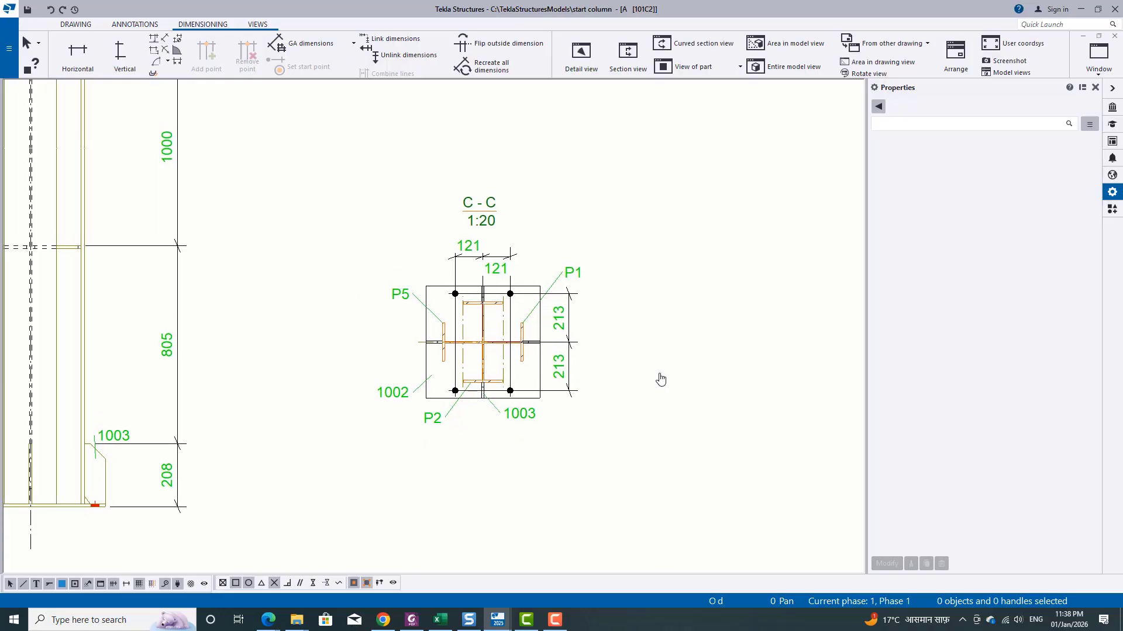
scroll(408, 321, up, 5)
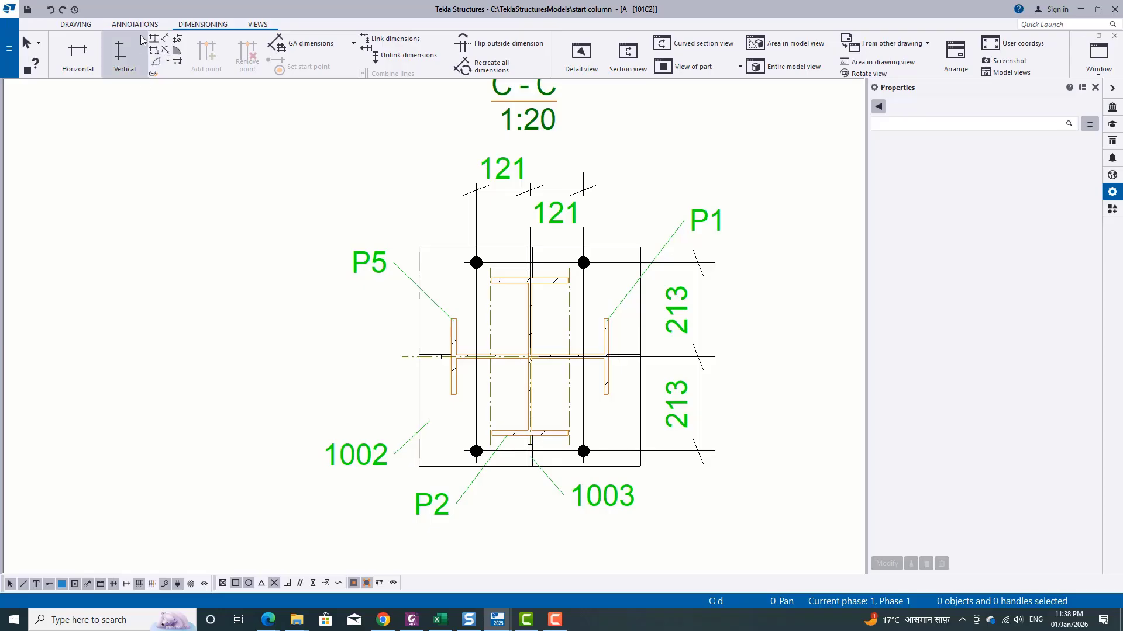
click(134, 24)
scroll(577, 409, up, 5)
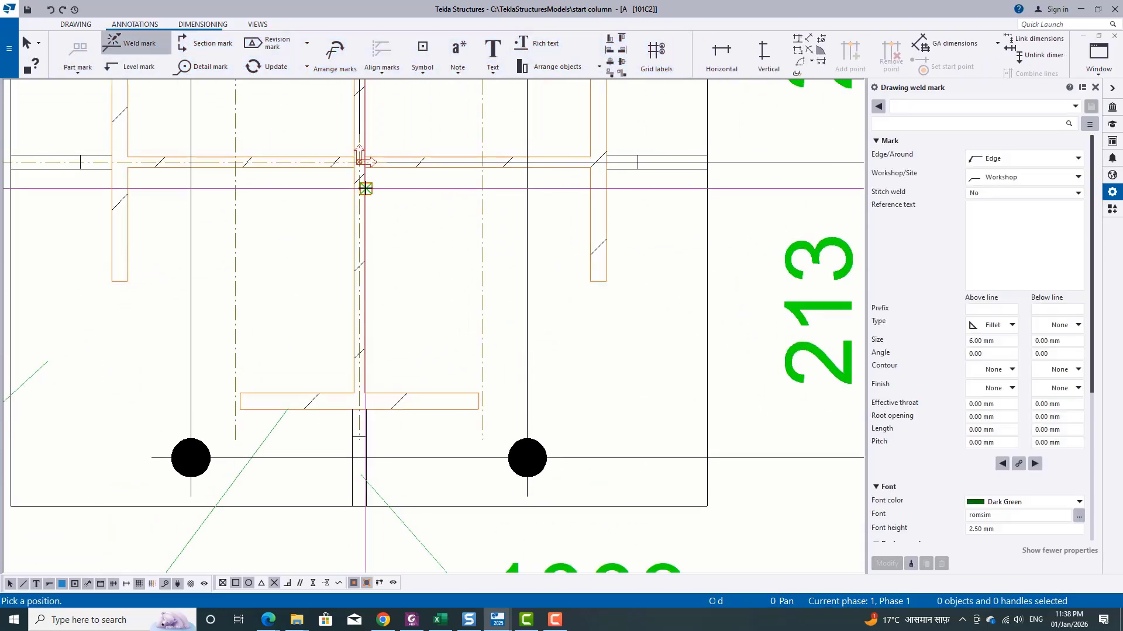
click(365, 189)
scroll(365, 188, down, 2)
click(666, 438)
right_click(597, 275)
click(615, 283)
middle_drag(698, 394, 549, 275)
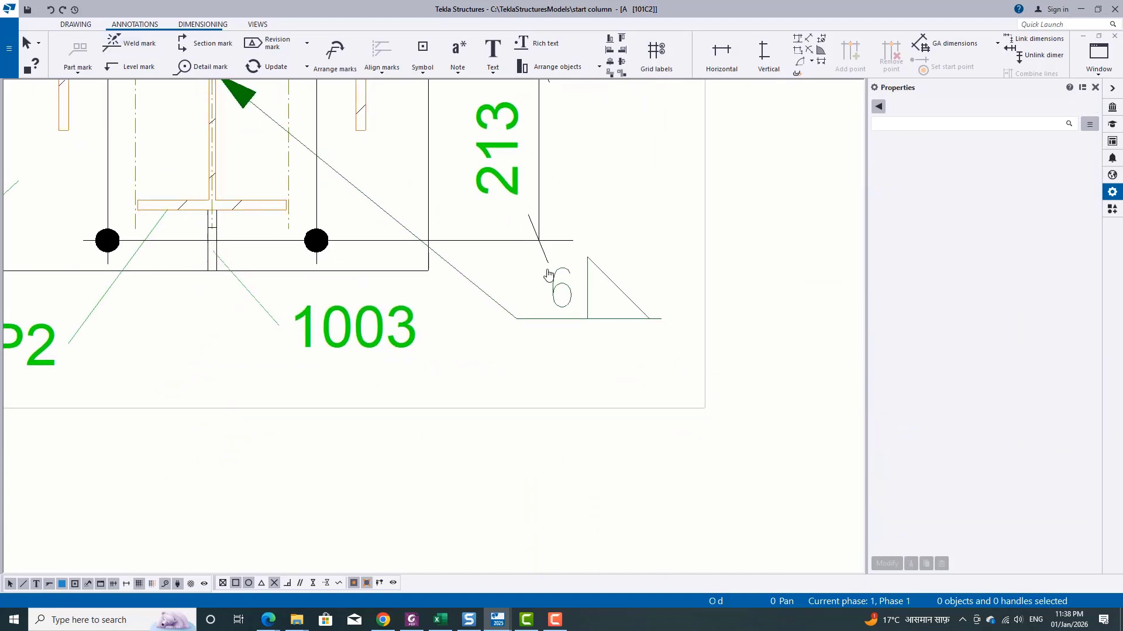
drag(571, 294, 610, 327)
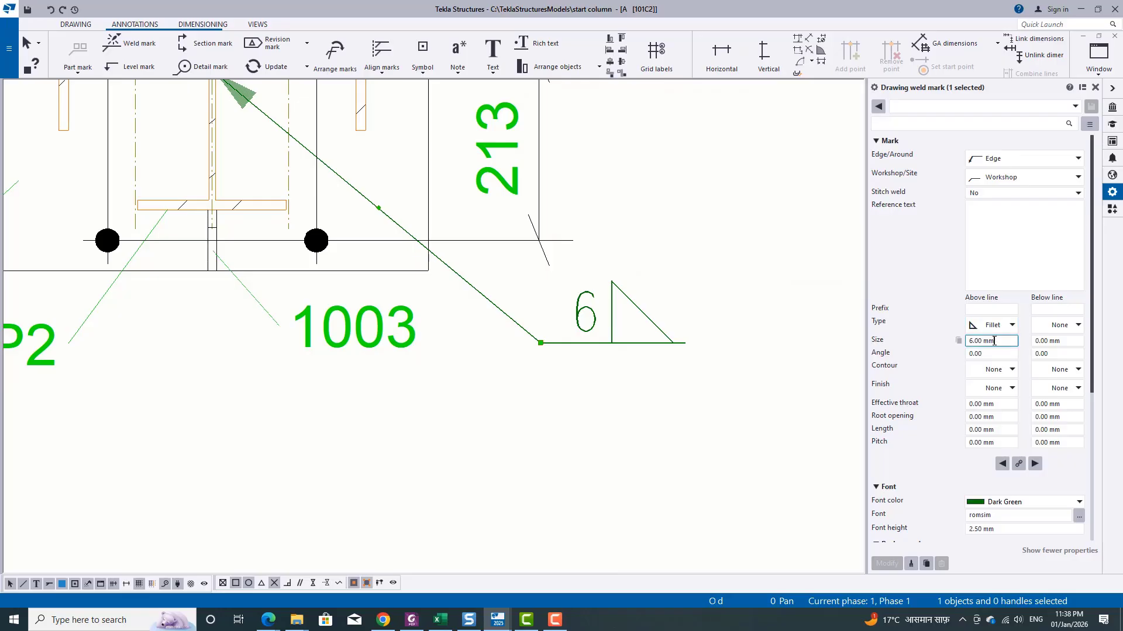
Set the weld mark's above-line size to 0.00 mm and its below-line type to Fillet, and apply the change
click(1058, 325)
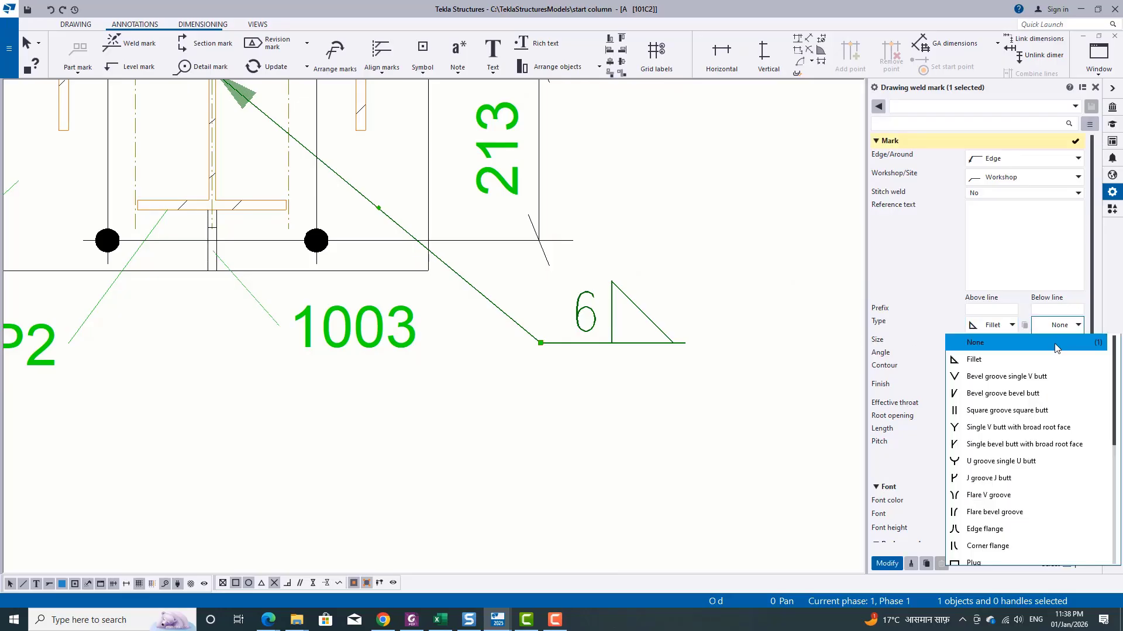
click(1010, 358)
click(886, 564)
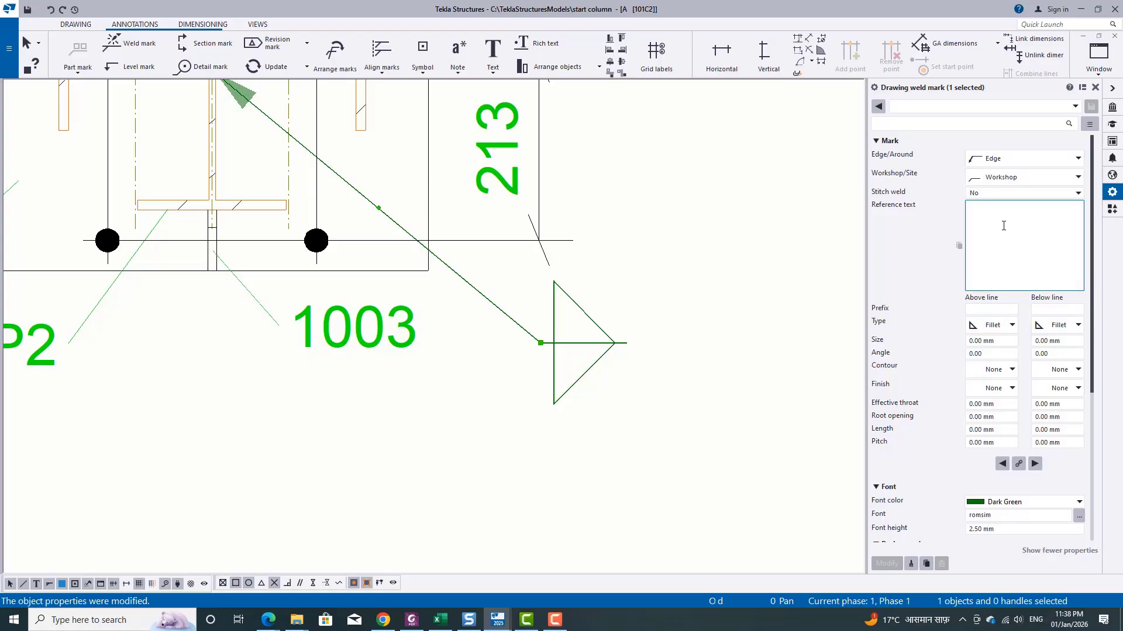
Give the weld mark the reference text TYP. and apply it
text(TYP.)
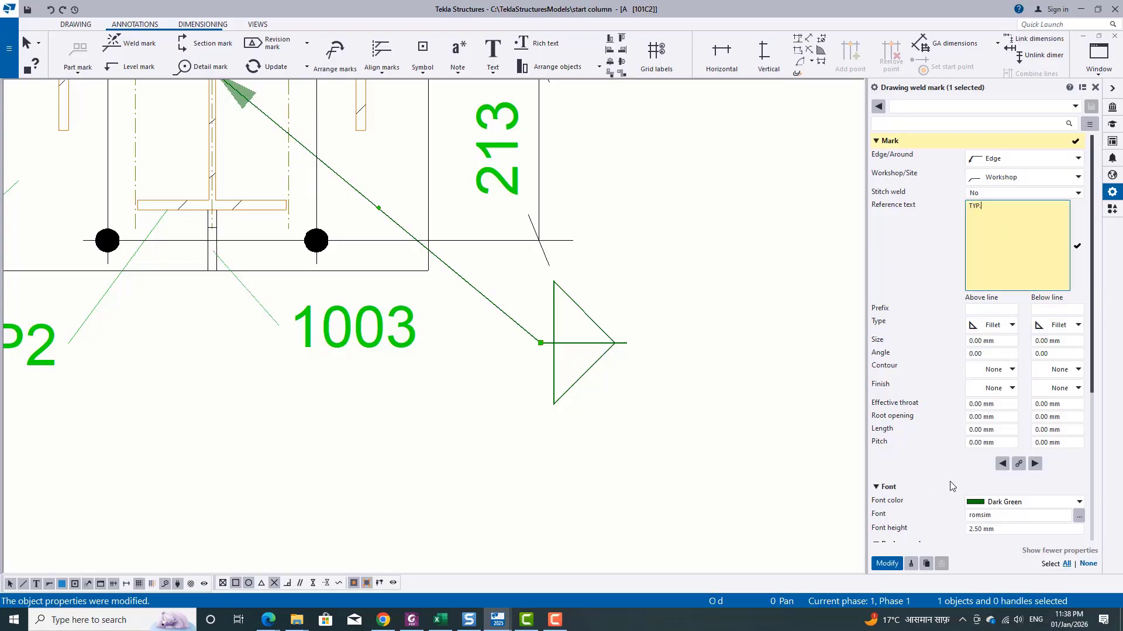
click(887, 564)
scroll(533, 290, down, 3)
click(773, 329)
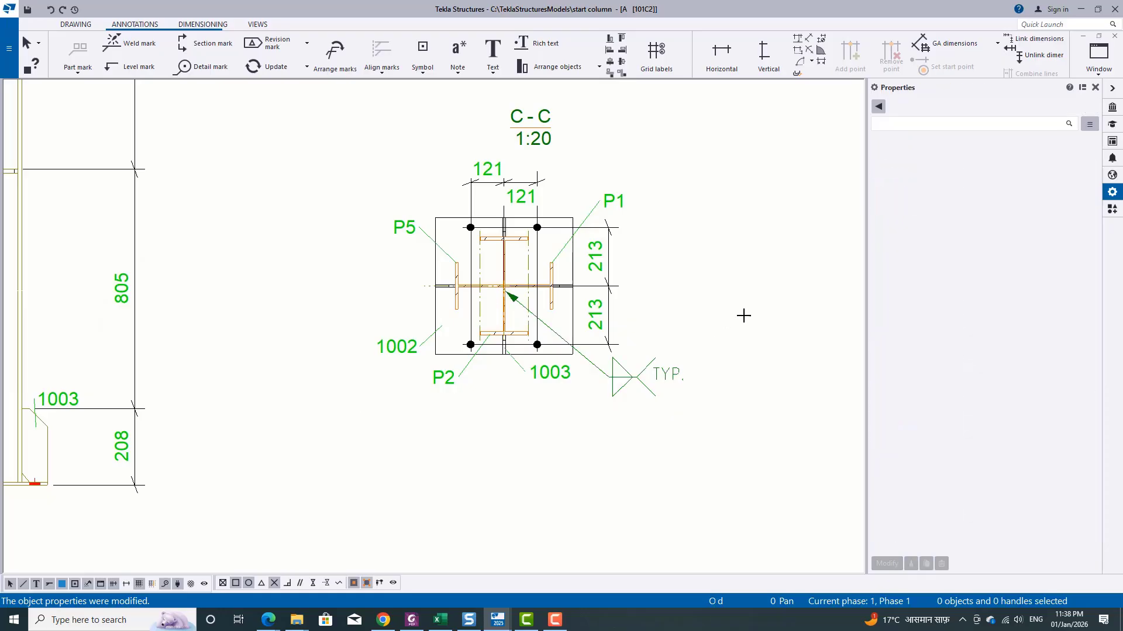
Change the weld mark's Edge/Around option to Around and apply it
scroll(539, 293, up, 3)
scroll(550, 302, up, 3)
scroll(366, 260, down, 5)
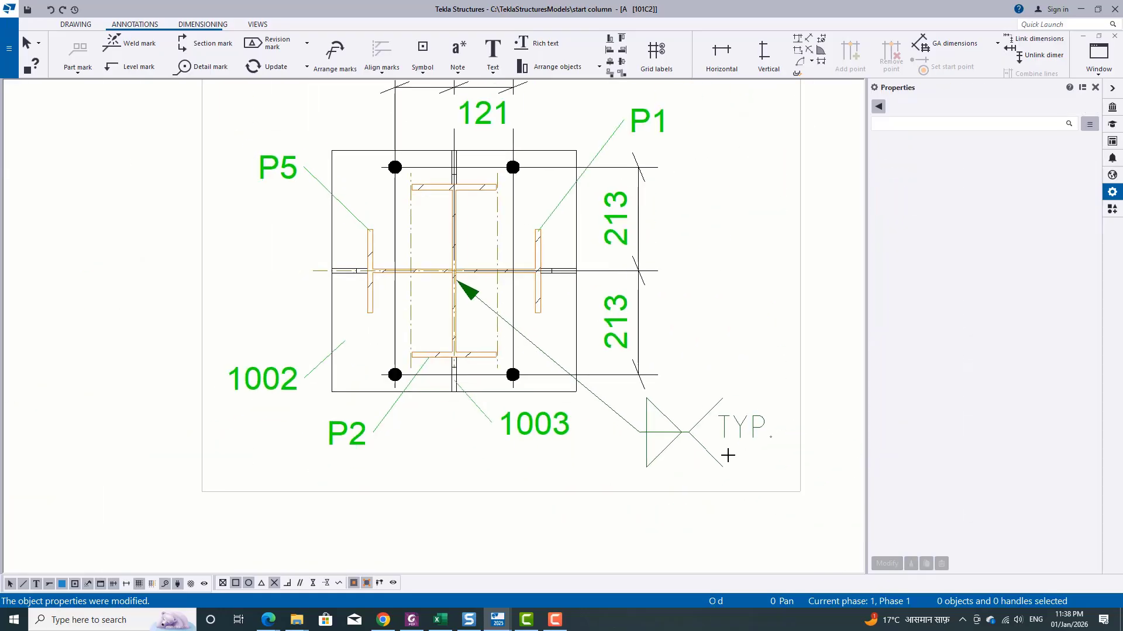
click(672, 424)
click(1006, 183)
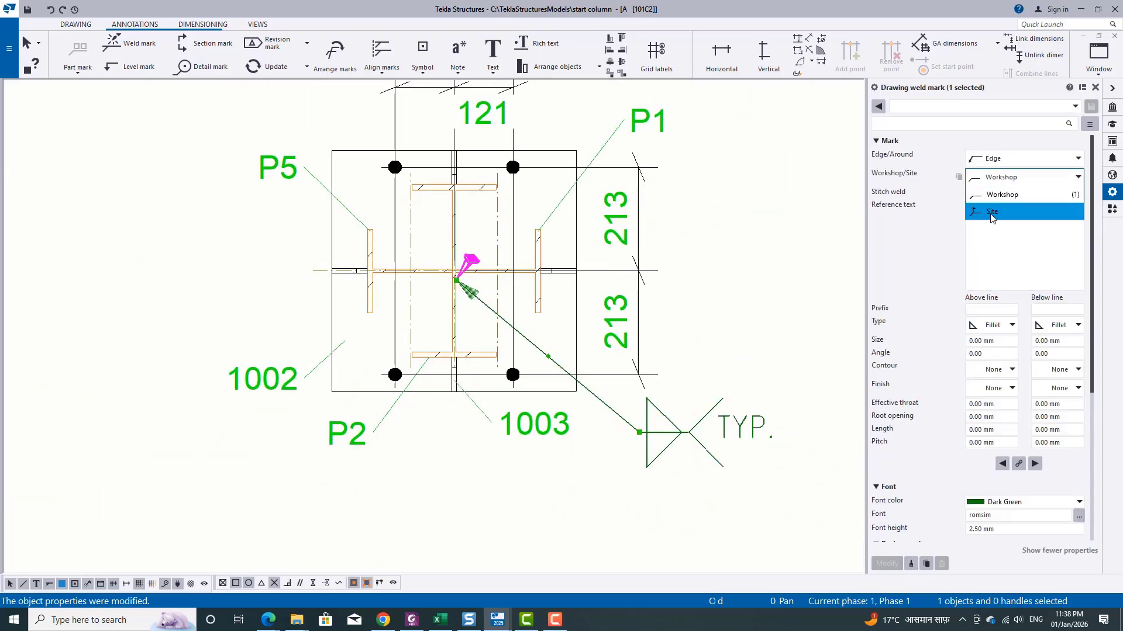
click(994, 159)
click(994, 180)
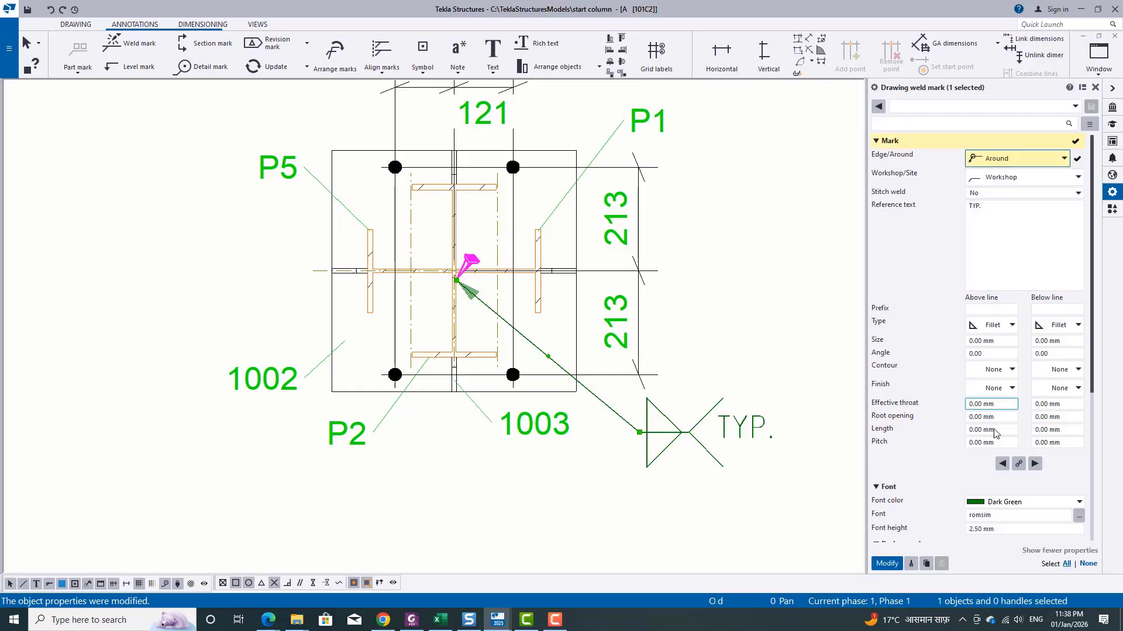
click(887, 564)
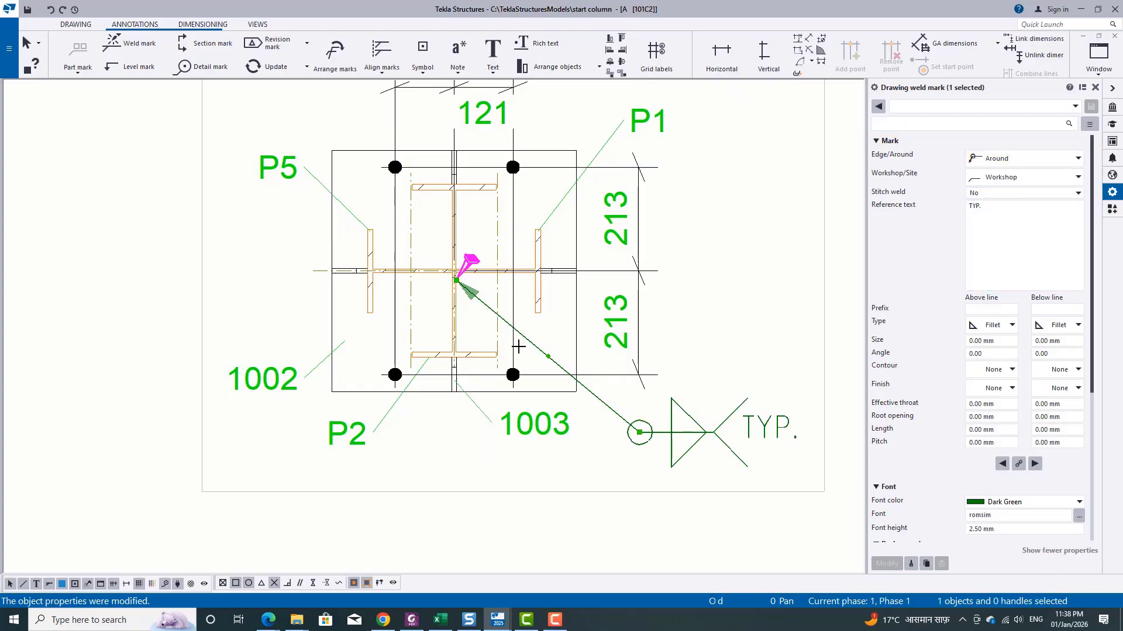
scroll(489, 392, down, 3)
click(752, 265)
scroll(647, 391, down, 3)
middle_drag(479, 228, 532, 343)
scroll(552, 316, down, 2)
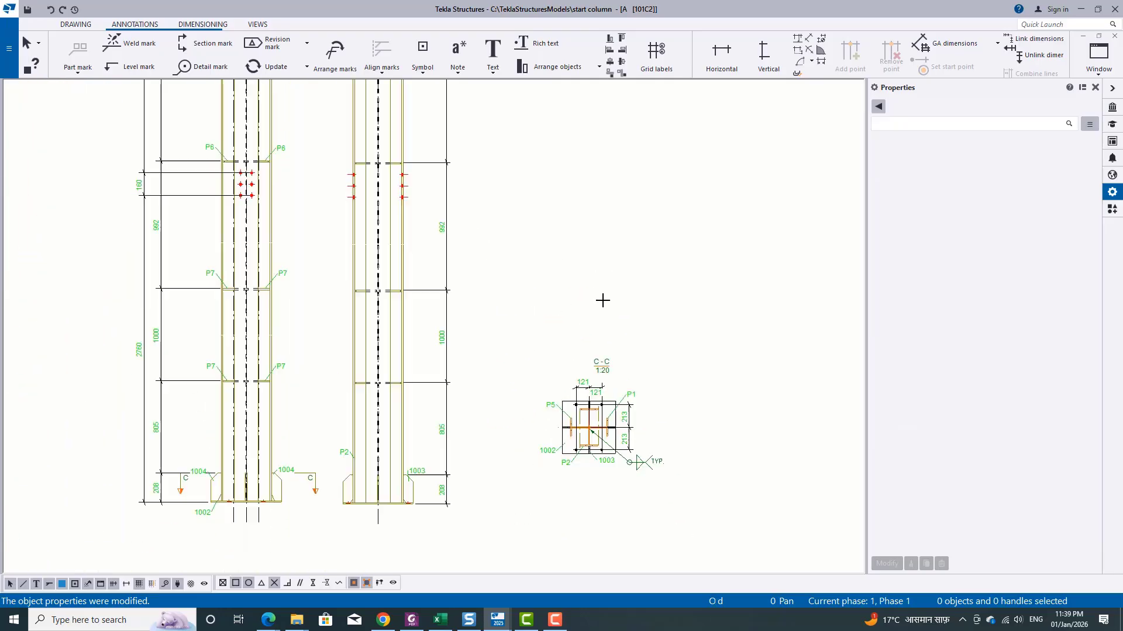
scroll(490, 315, up, 3)
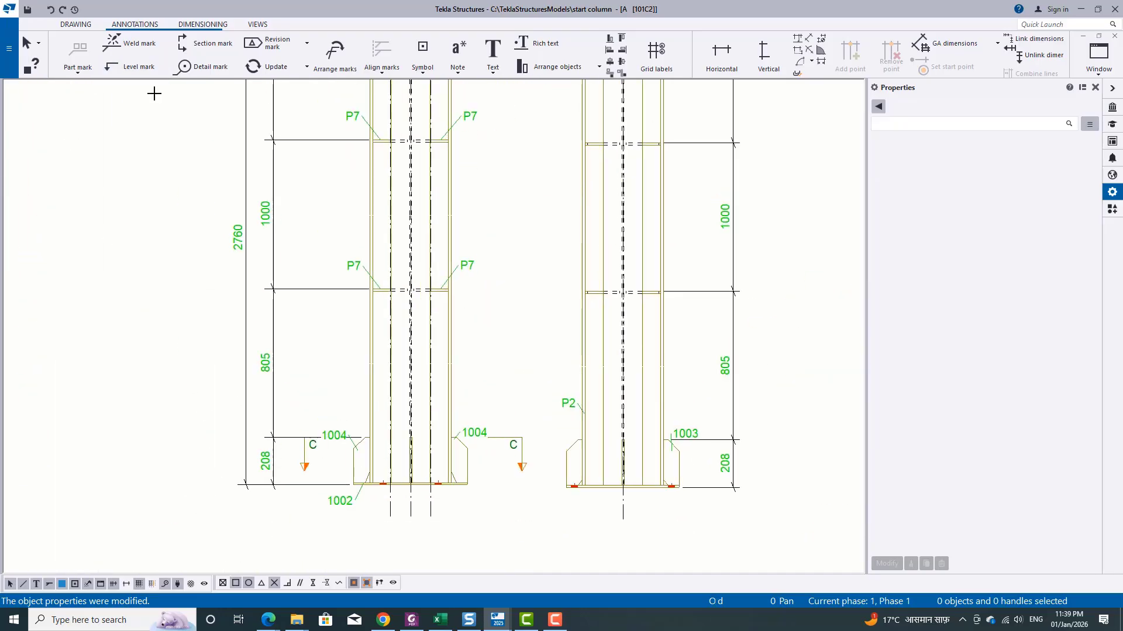
click(260, 25)
click(125, 55)
scroll(433, 321, up, 5)
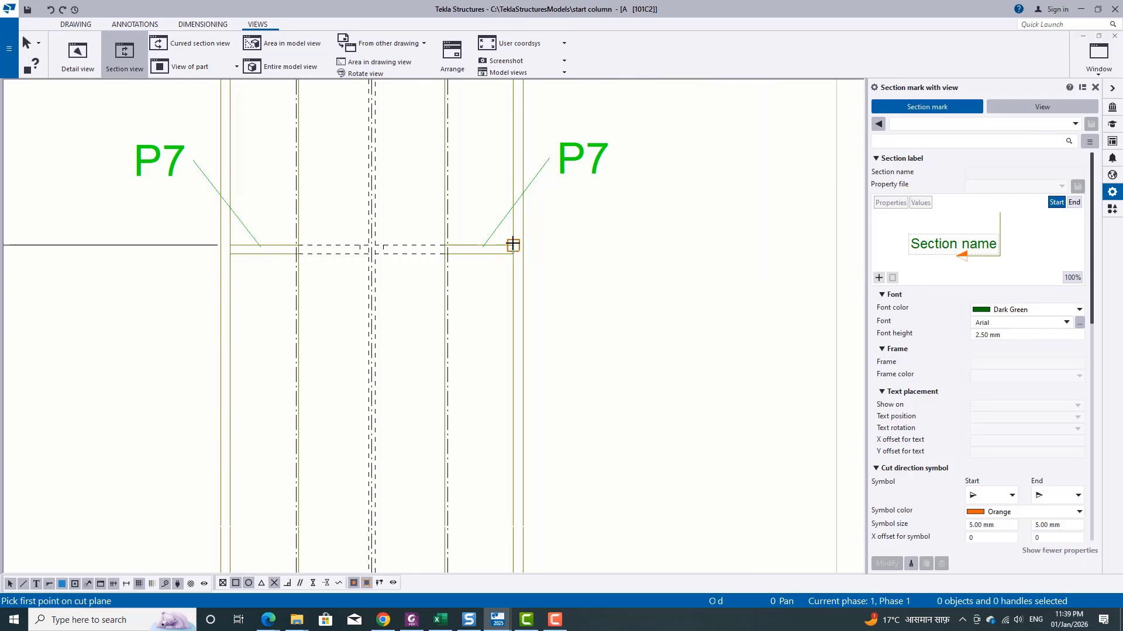
click(231, 245)
click(95, 333)
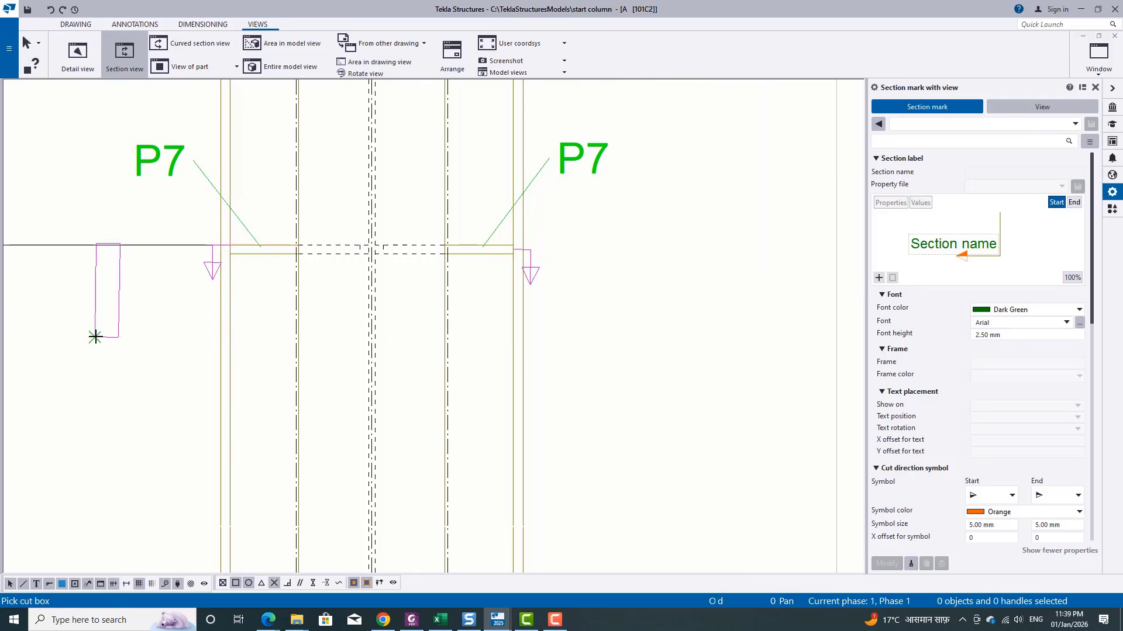
click(602, 201)
scroll(194, 300, down, 1)
scroll(194, 300, down, 3)
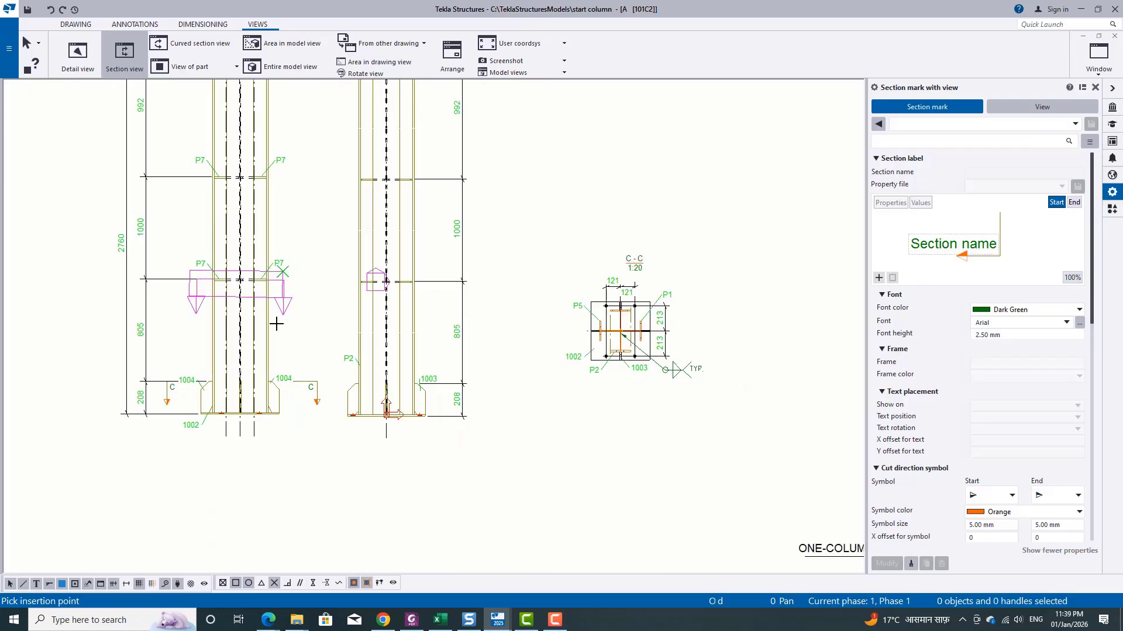
right_click(465, 121)
click(491, 134)
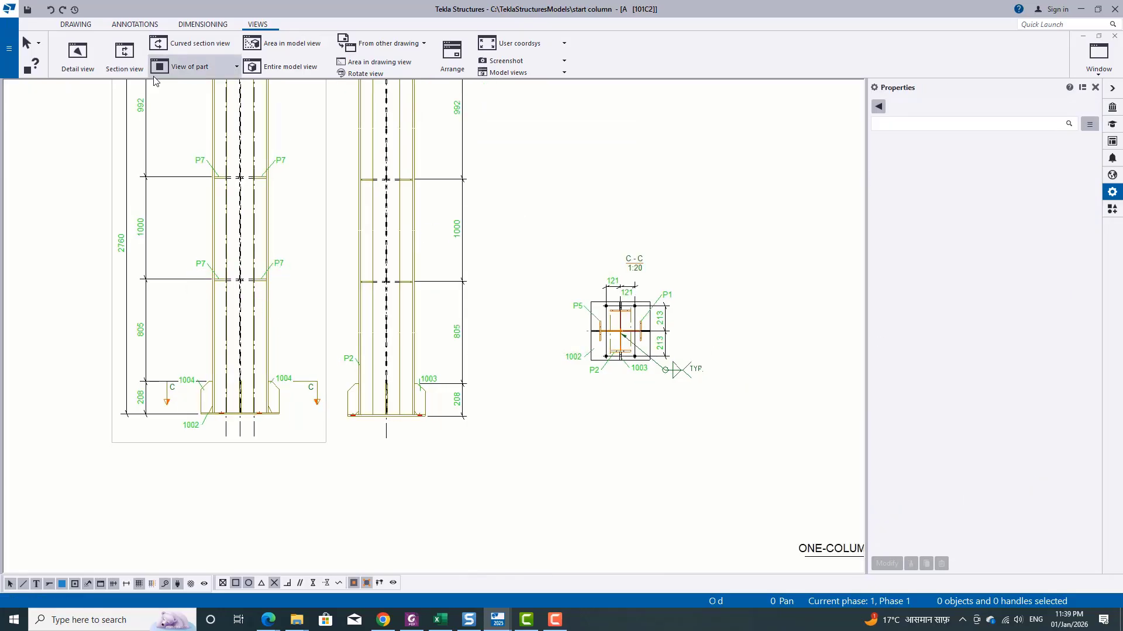
Create section view D-D looking down through the lowest pair of P7 stiffeners and place it above section C-C
click(124, 55)
scroll(195, 343, up, 5)
scroll(423, 292, up, 2)
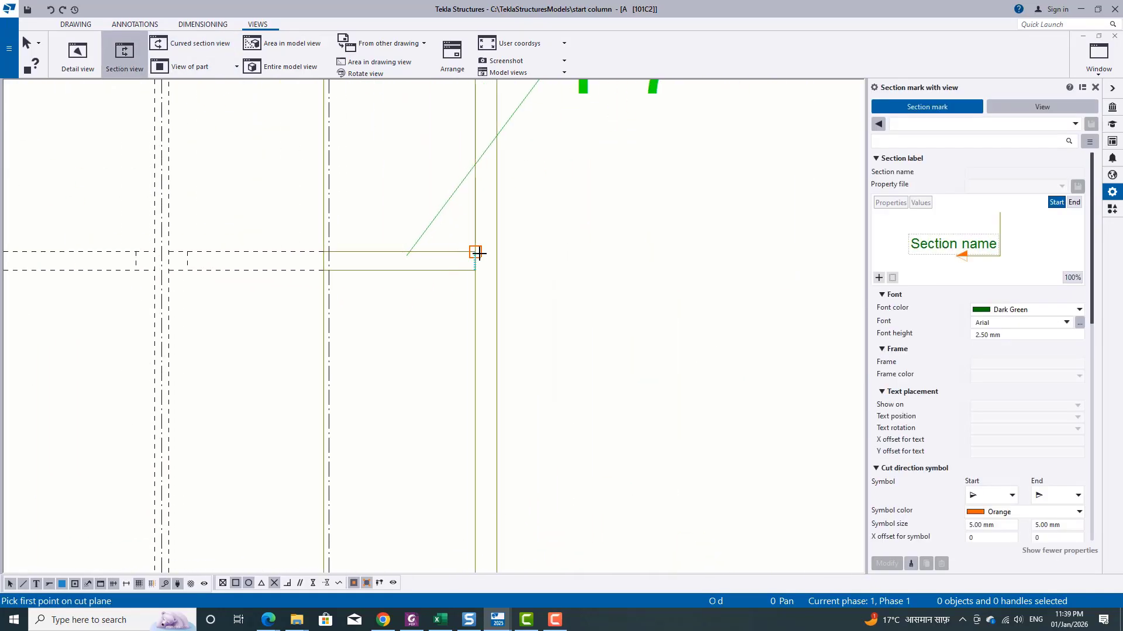
click(337, 250)
scroll(514, 309, down, 3)
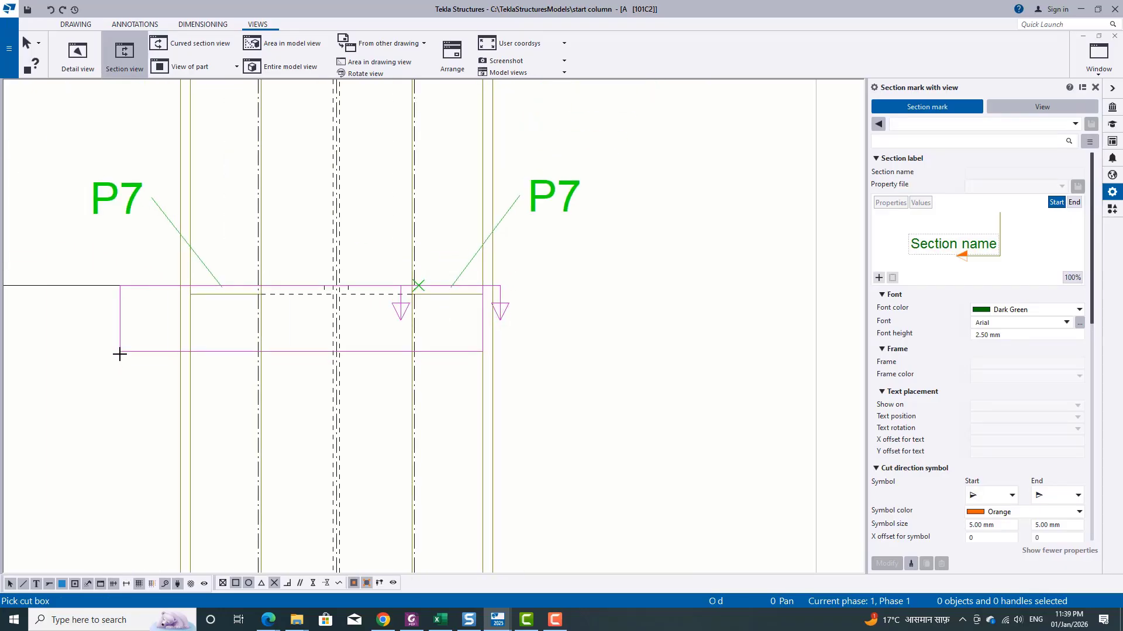
click(551, 243)
scroll(214, 319, down, 6)
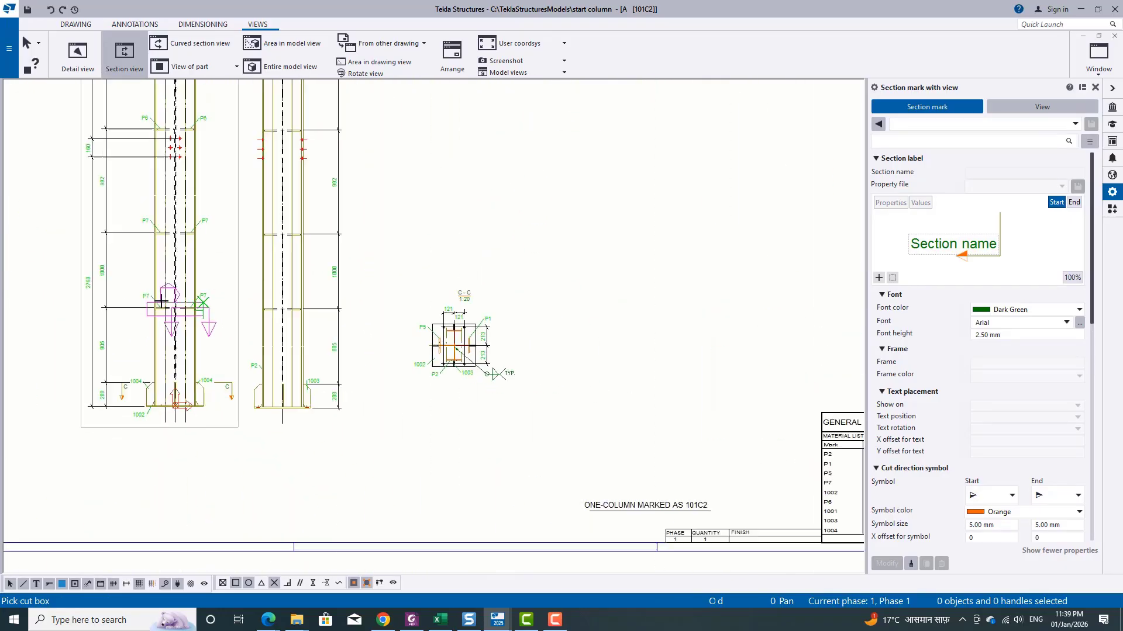
scroll(456, 270, up, 2)
click(468, 171)
right_click(558, 170)
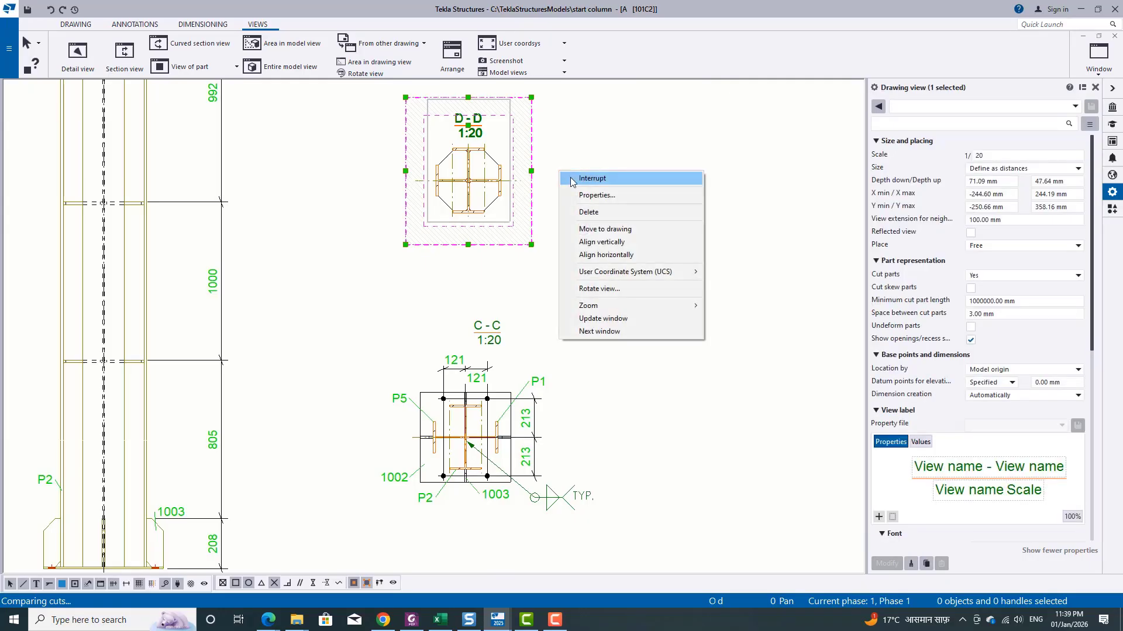
click(572, 179)
middle_drag(475, 248, 476, 257)
click(370, 301)
Hide the inner contours, own hidden lines, hidden lines and center line of the right T-shaped part in section D-D
middle_drag(487, 192, 478, 279)
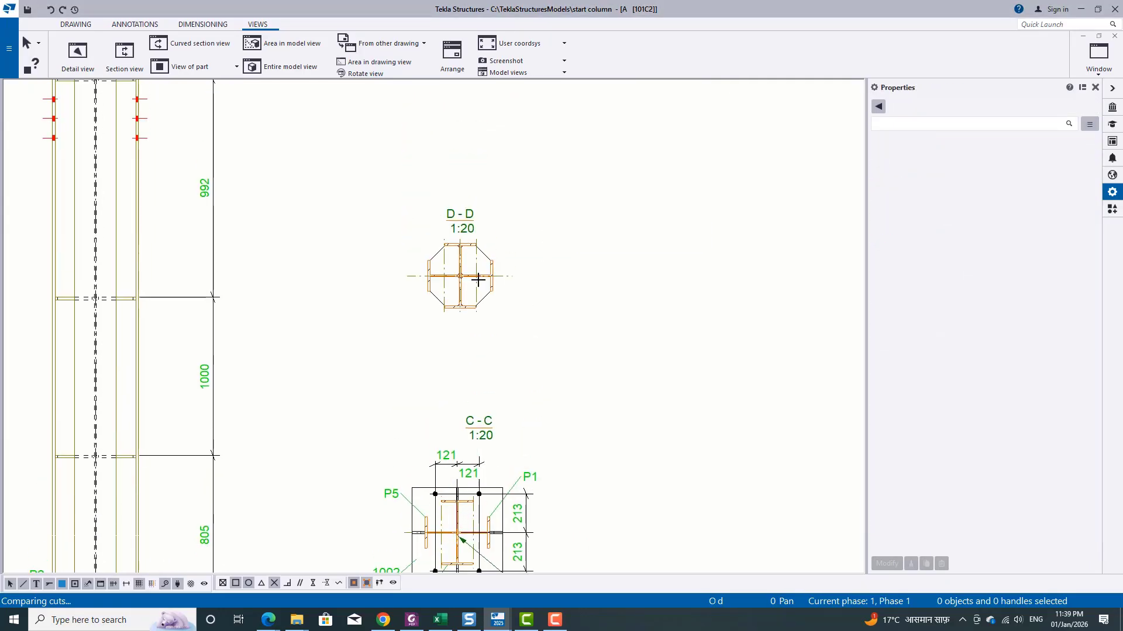
scroll(477, 265, up, 4)
click(476, 239)
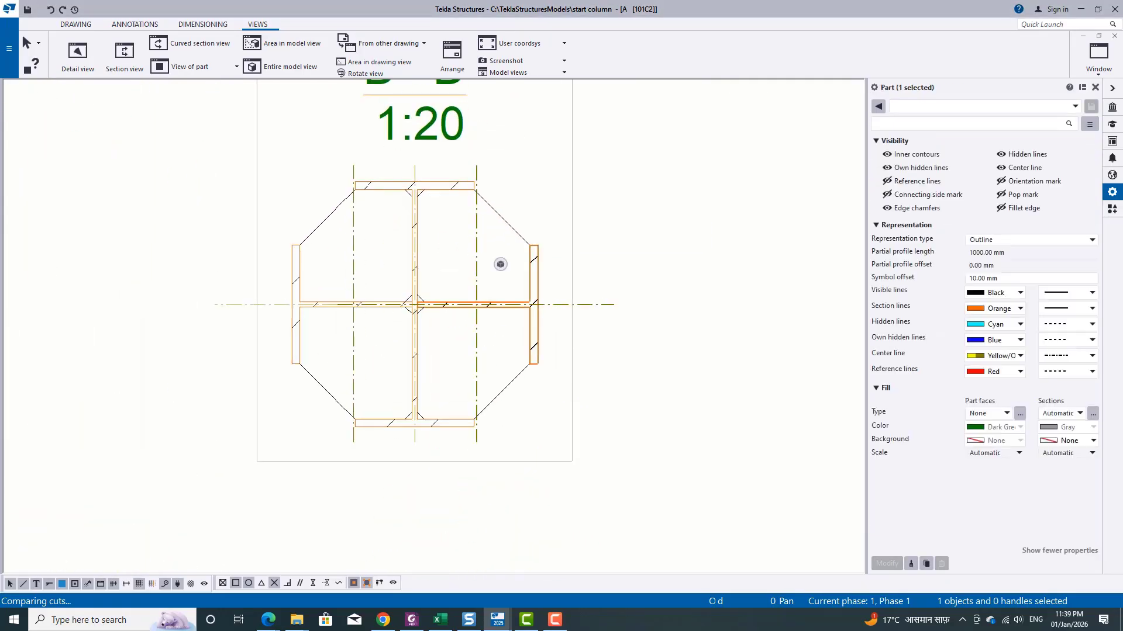
click(887, 155)
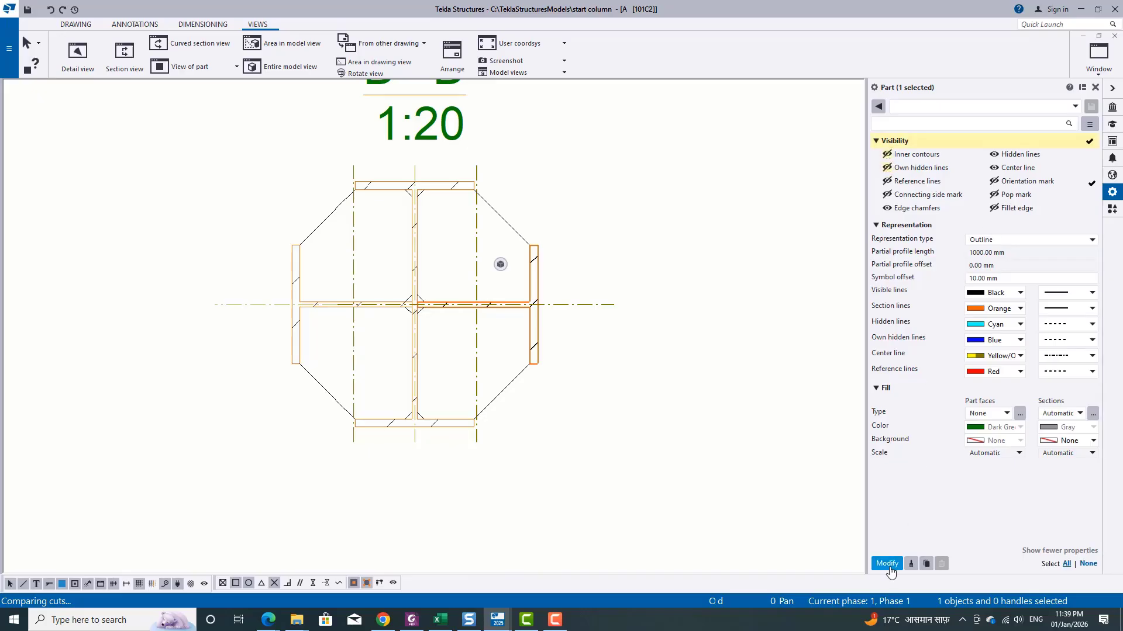
click(1002, 155)
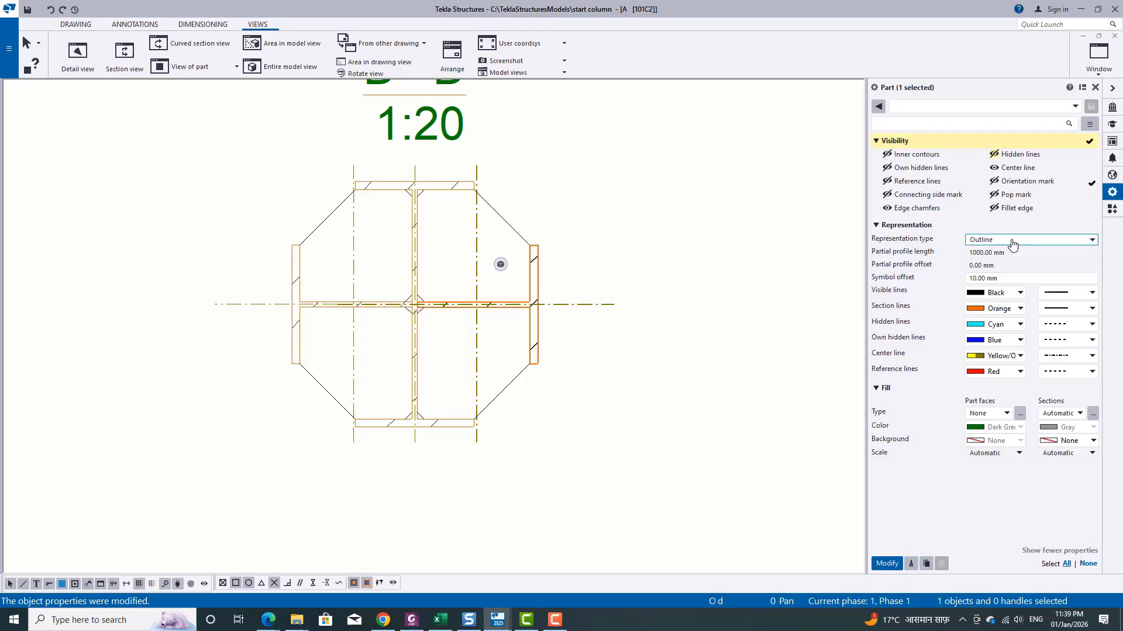
click(874, 567)
click(1002, 167)
click(882, 566)
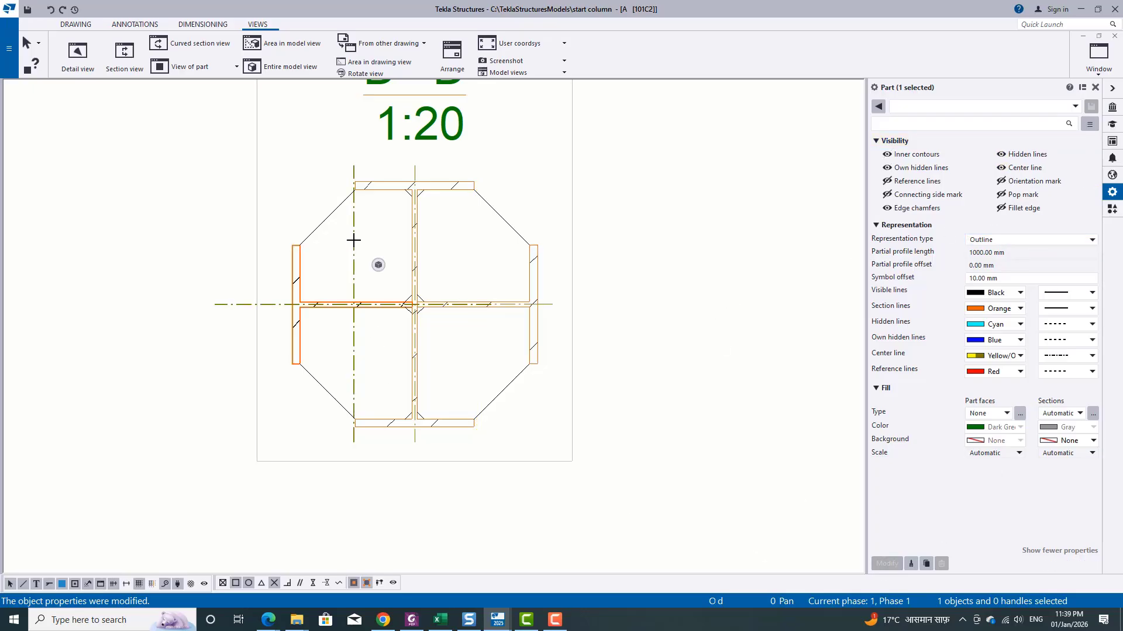
Hide the center line of the left T-shaped part in section D-D
click(1029, 181)
click(887, 567)
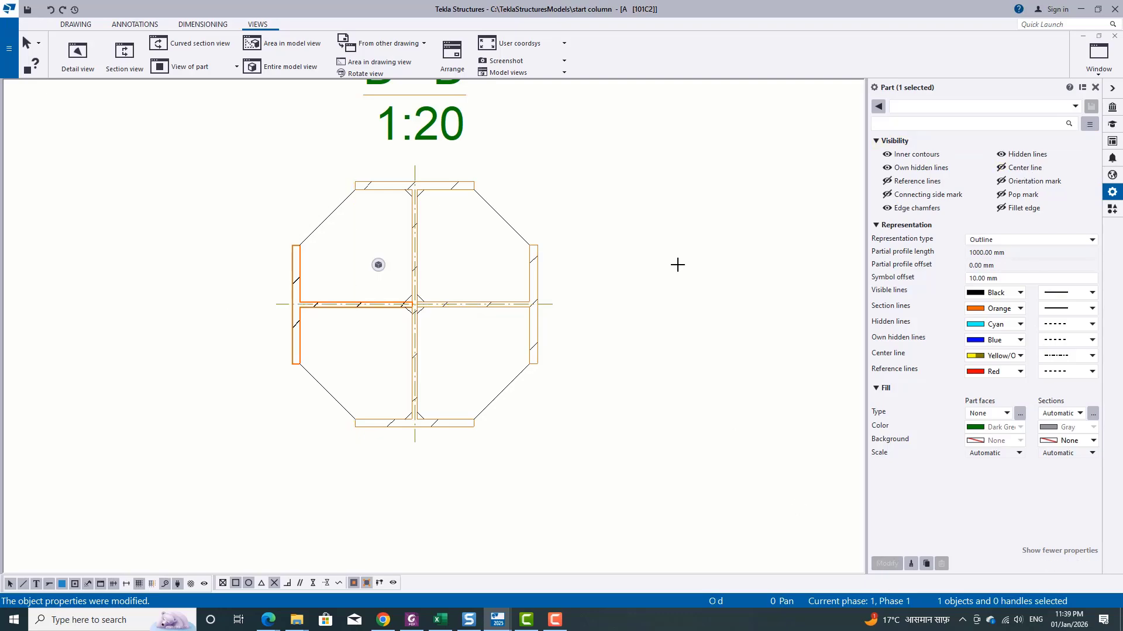
click(676, 263)
scroll(469, 322, down, 3)
scroll(441, 307, up, 2)
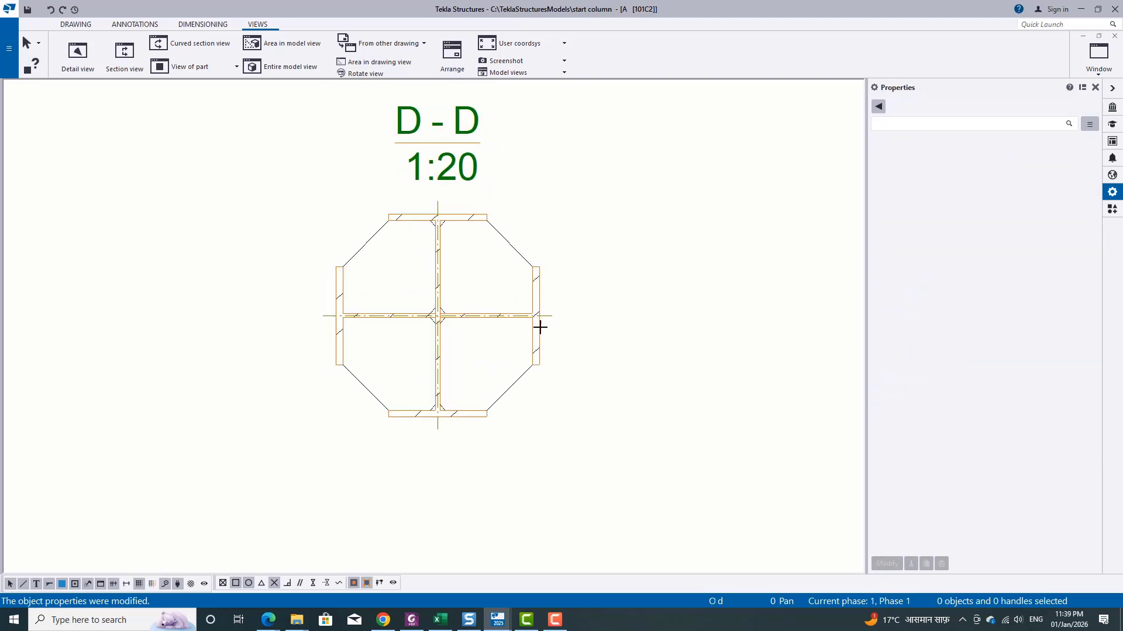
scroll(540, 328, down, 2)
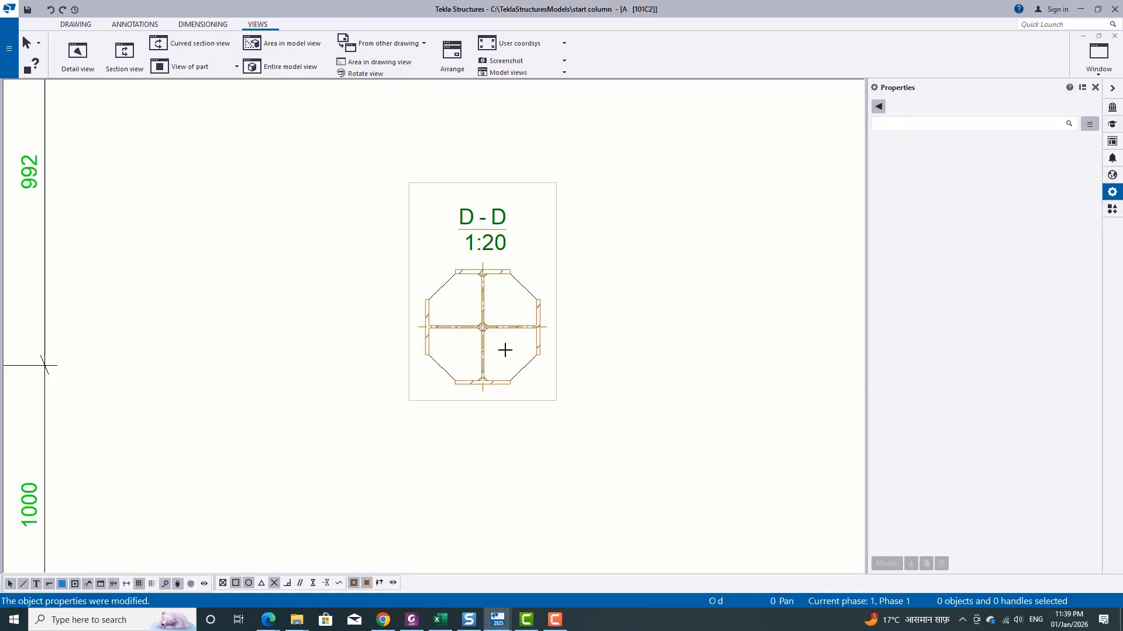
Add part marks to all the parts in section D-D
scroll(450, 333, up, 2)
drag(638, 440, 638, 441)
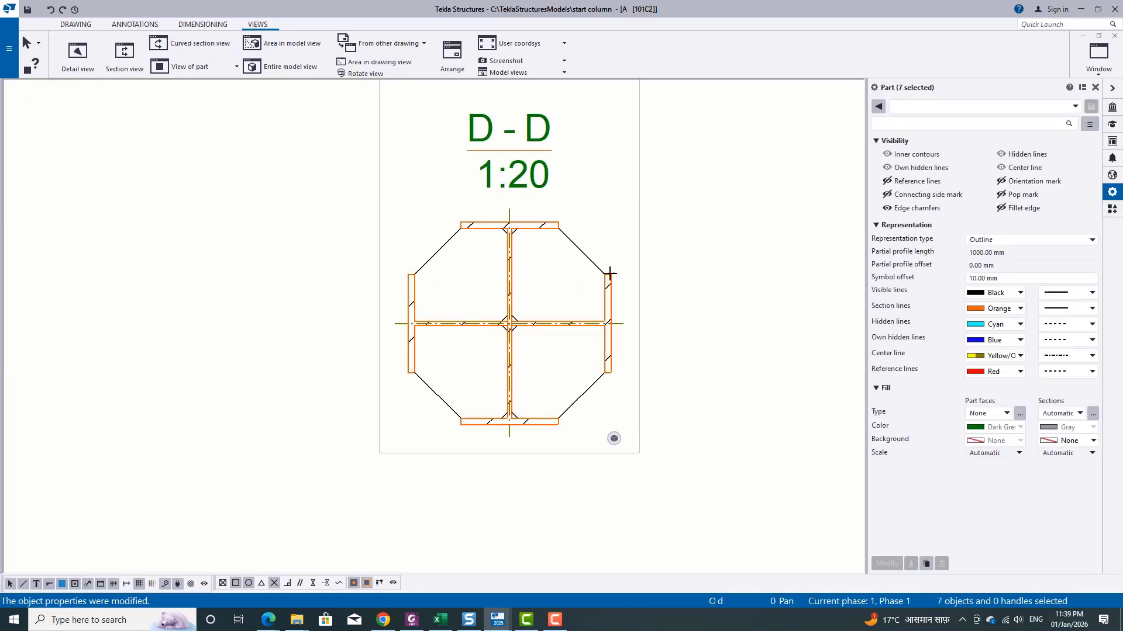
right_click(585, 261)
mouse_move(695, 301)
click(769, 311)
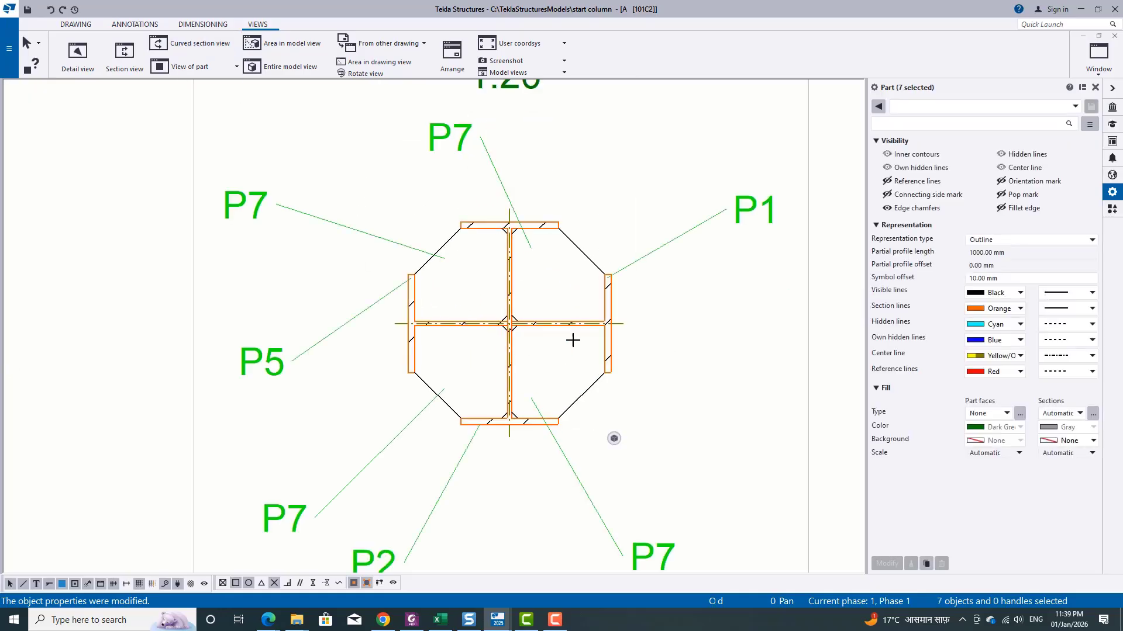
Move the upper P7 mark in section D-D to the upper right of the octagonal section
scroll(572, 338, down, 2)
scroll(503, 237, up, 2)
click(504, 236)
drag(502, 234, 649, 263)
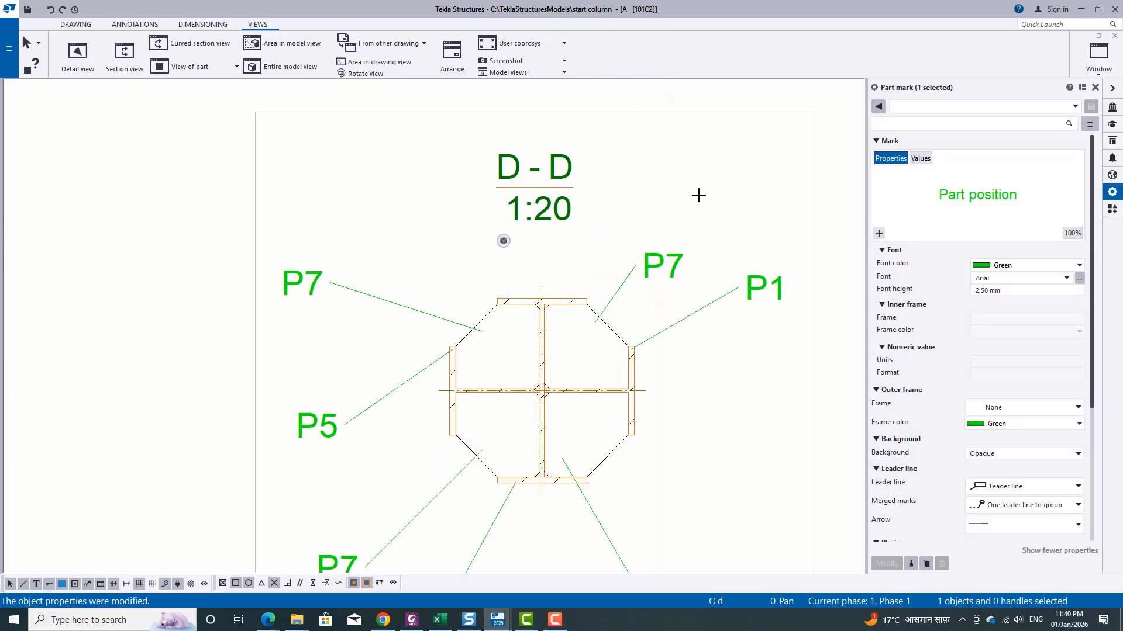
Delete the P1, P5 and P2 part marks from section D-D, keeping only the P7 marks
click(760, 287)
ctrl+click(335, 428)
scroll(375, 450, down, 4)
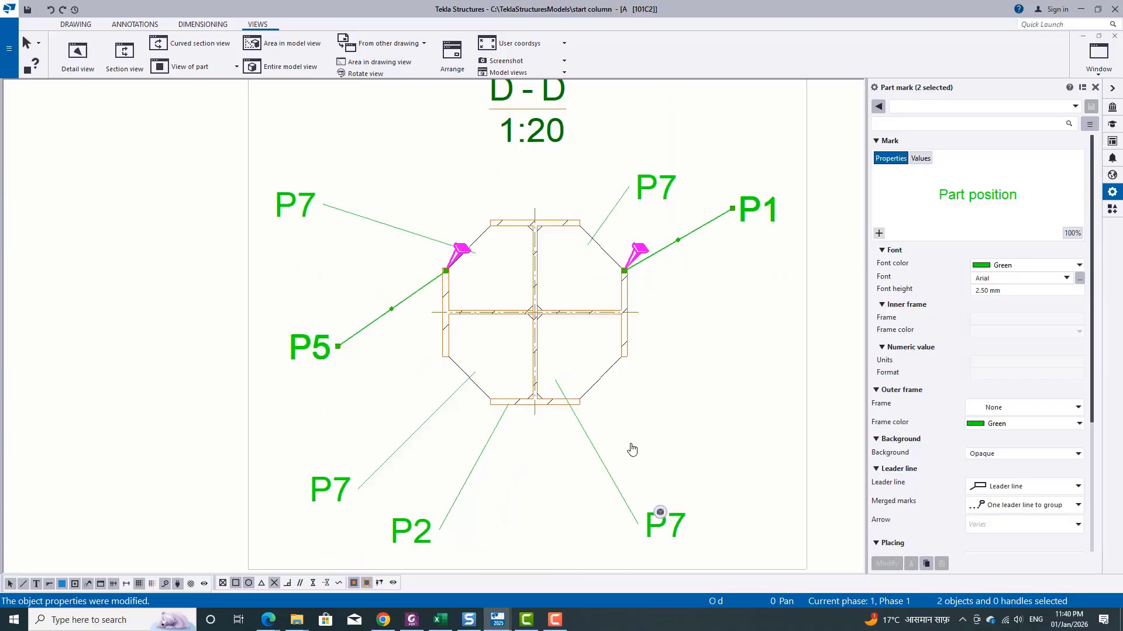
scroll(416, 460, down, 3)
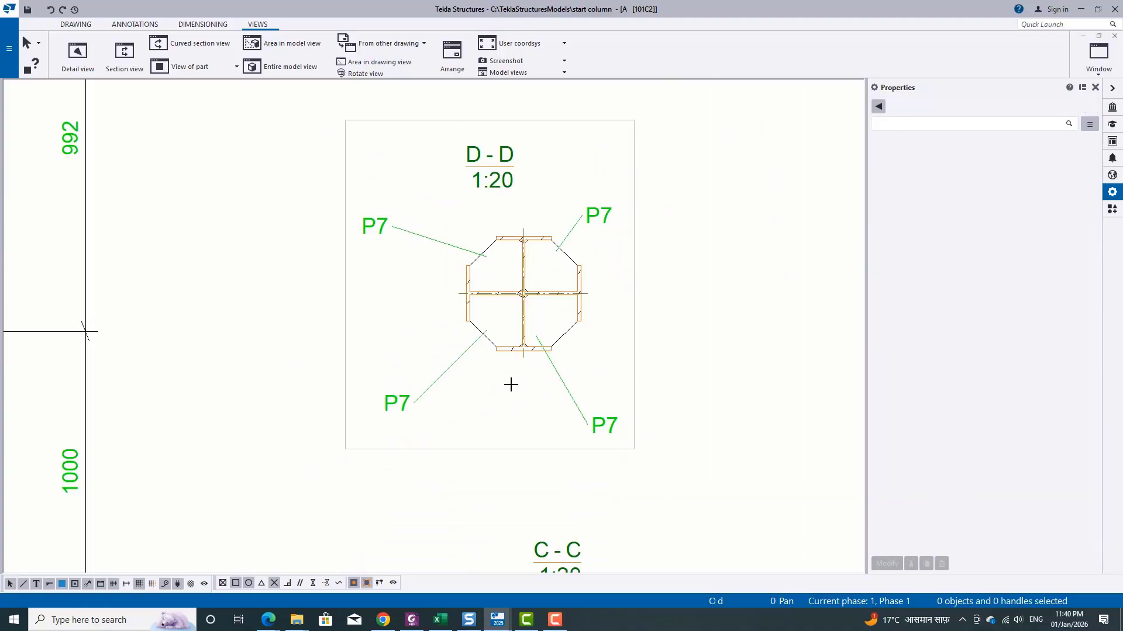
Merge the four P7 marks in section D-D into a single mark and place it at the section's upper right
scroll(594, 426, up, 3)
click(593, 427)
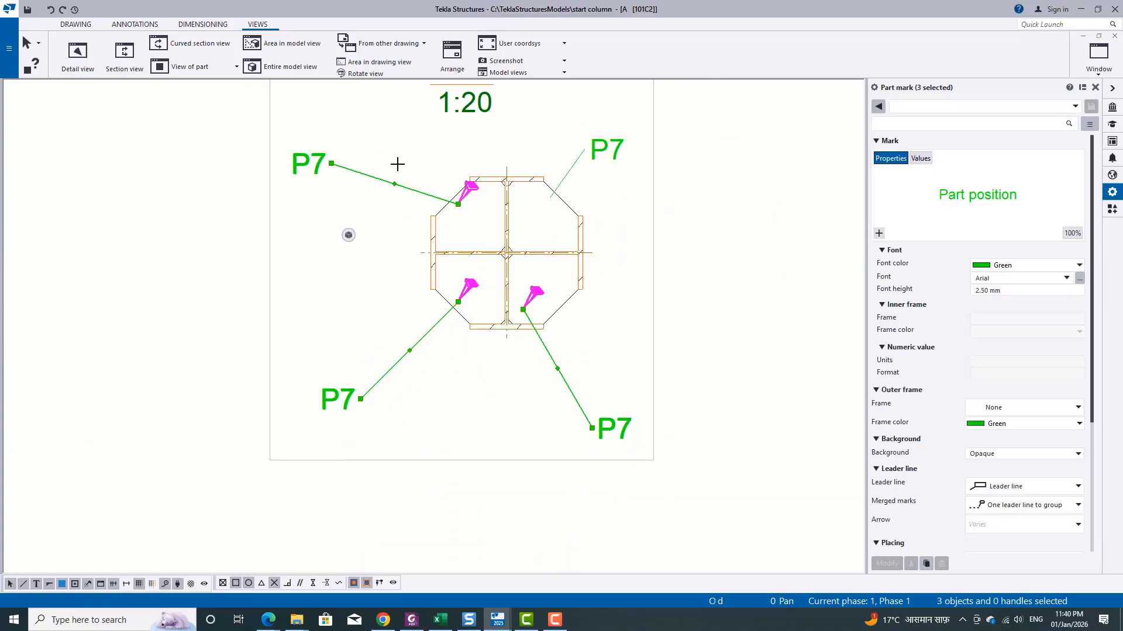
ctrl+click(621, 141)
right_click(623, 143)
click(652, 192)
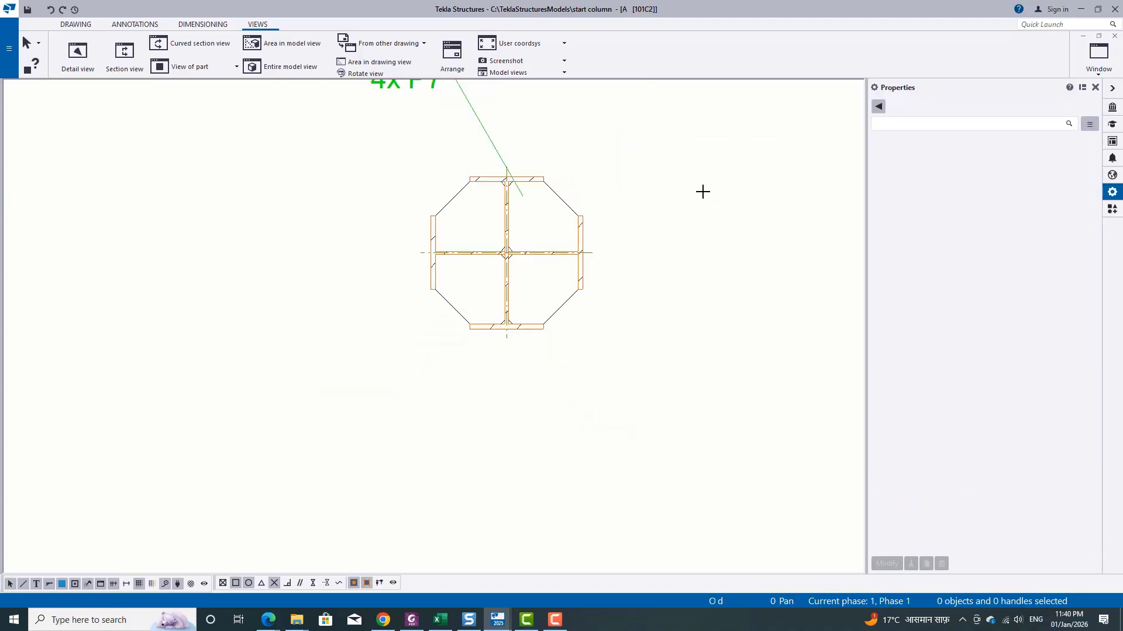
drag(427, 200, 660, 285)
click(766, 352)
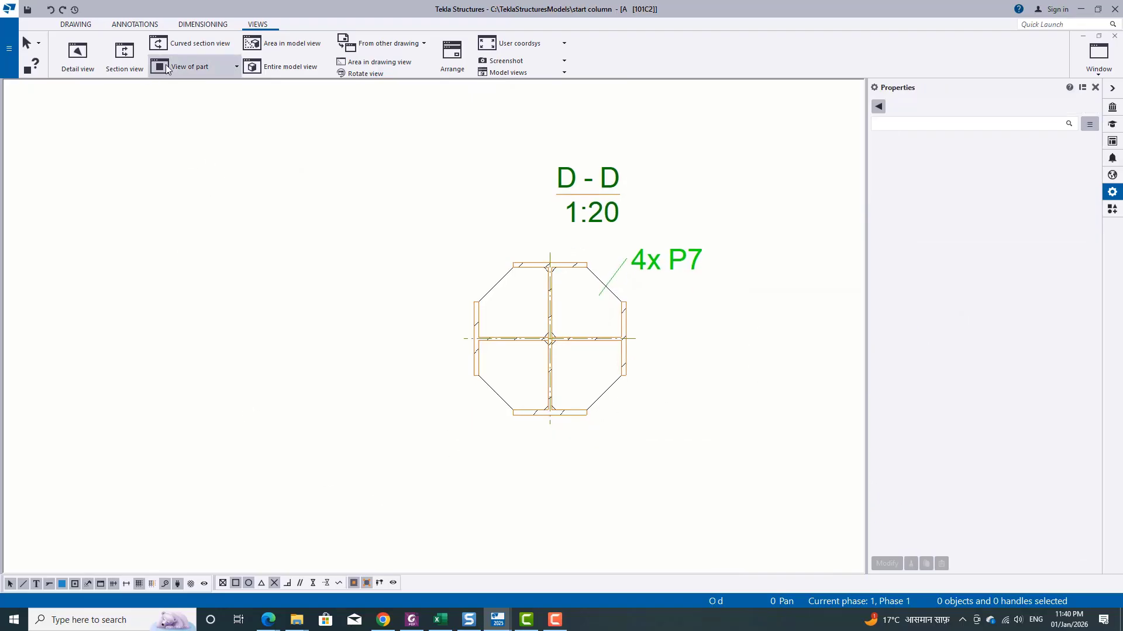
Add a fillet weld mark with reference text TYP. to the vertical web in section D-D, placed at the lower left
click(134, 24)
click(121, 41)
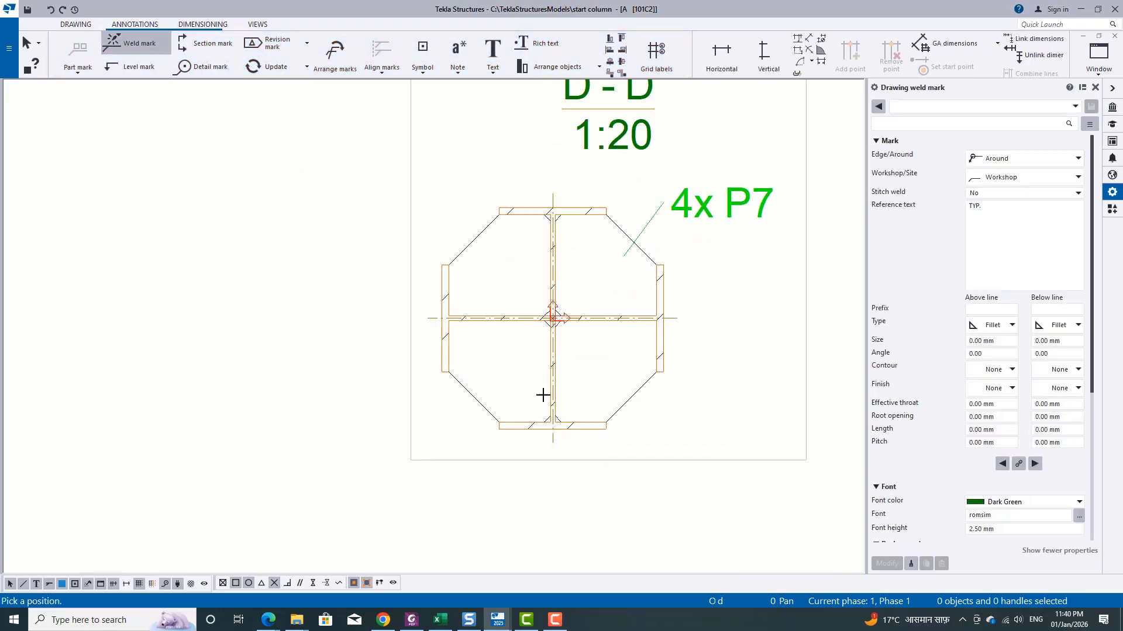
scroll(549, 349, up, 4)
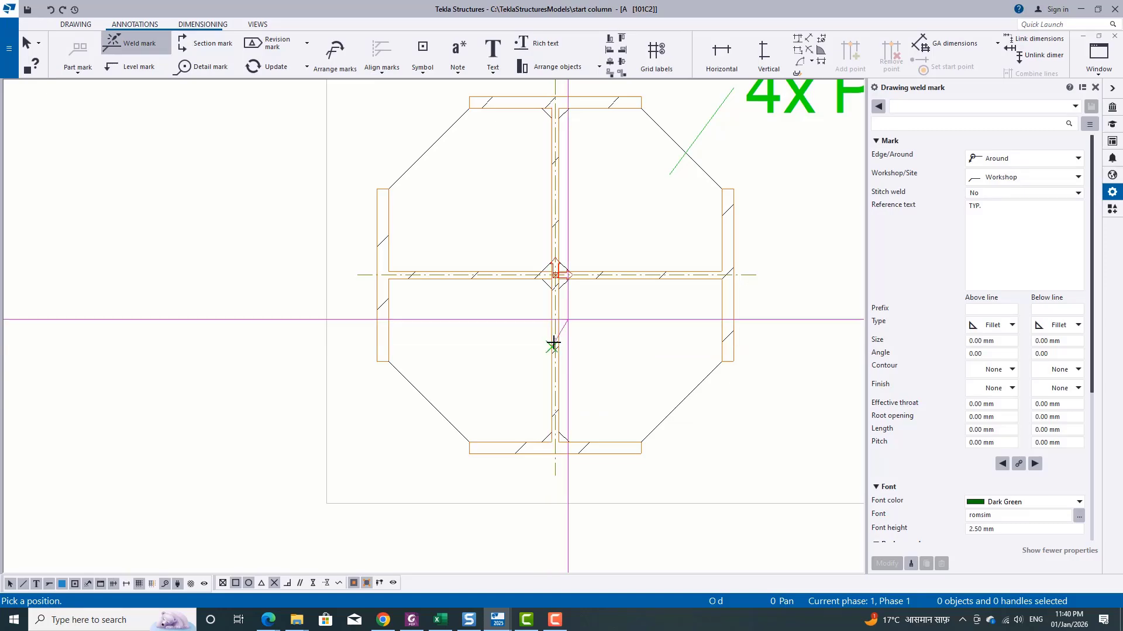
scroll(549, 345, down, 3)
right_click(391, 318)
click(412, 321)
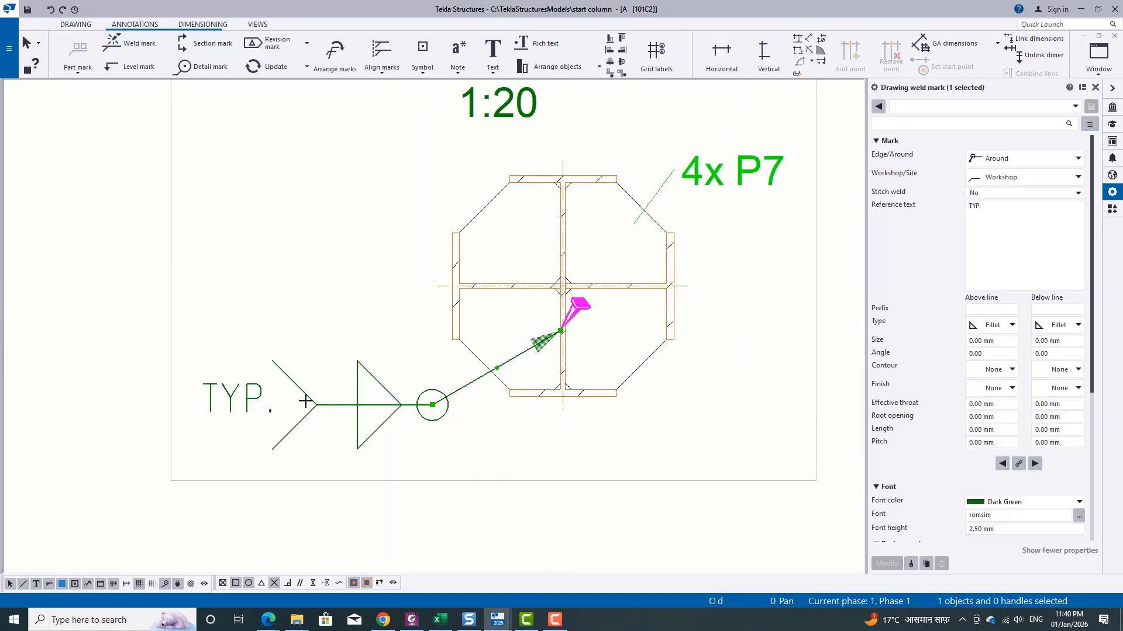
Change the section D-D weld mark from Around to Edge
click(1000, 177)
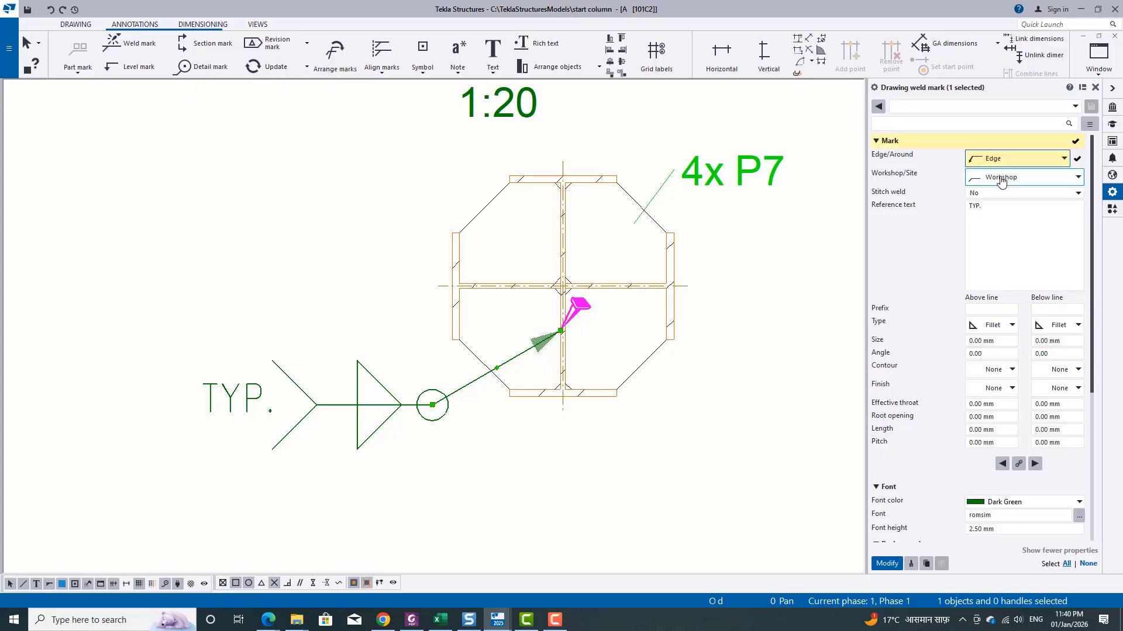
click(887, 563)
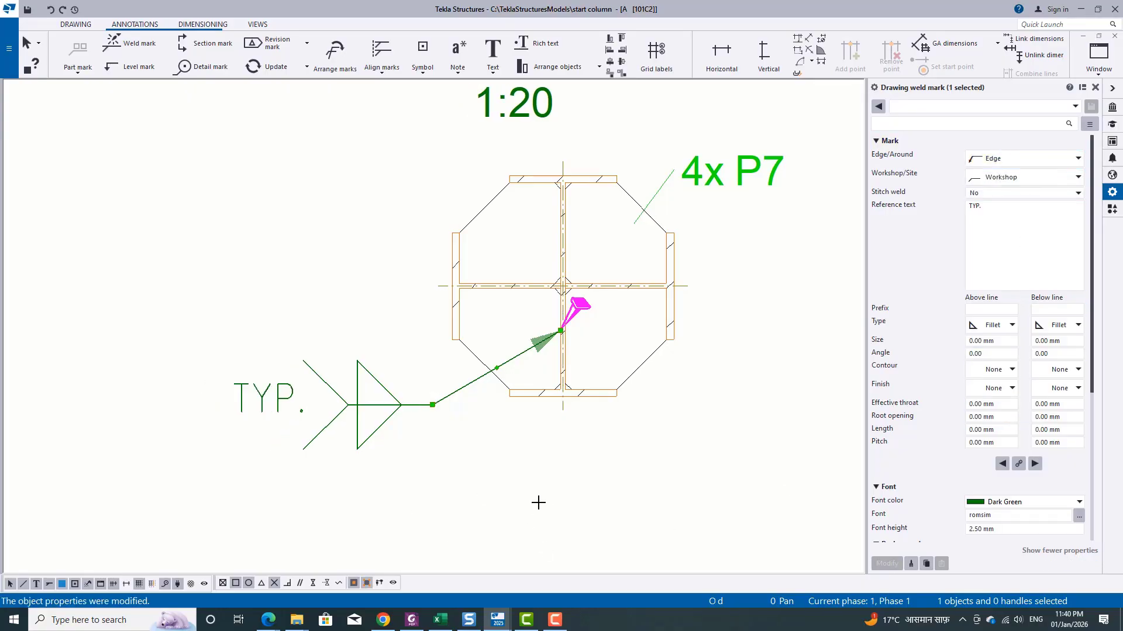
click(539, 501)
Move the section D-D view down so it sits closer above section C-C
scroll(423, 371, down, 6)
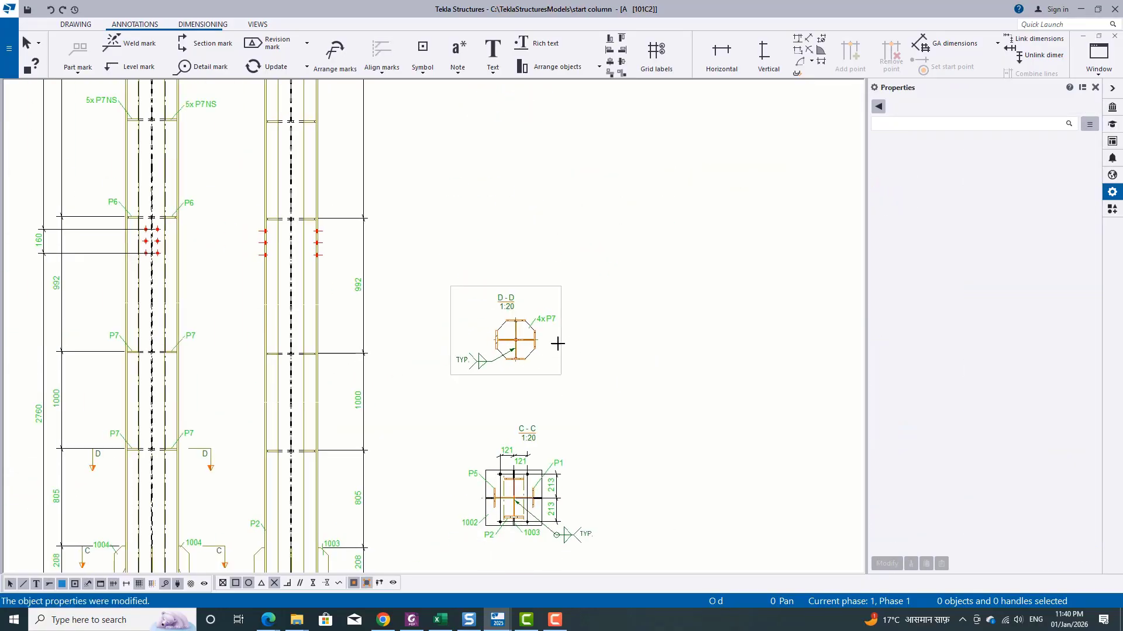
click(557, 344)
drag(556, 333, 607, 378)
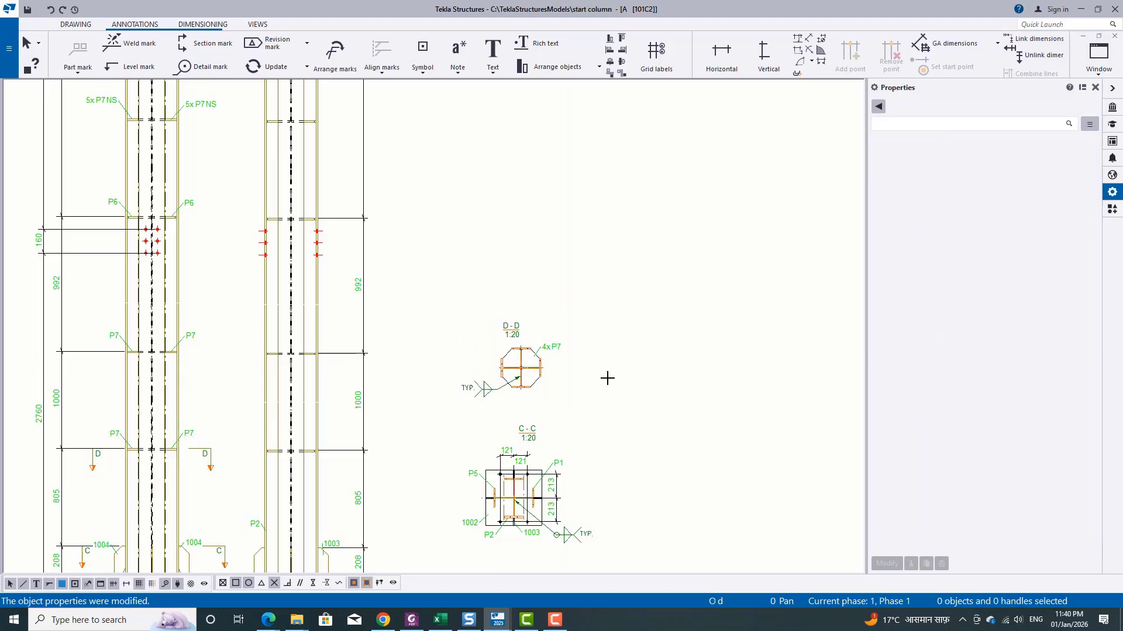
scroll(607, 379, down, 2)
middle_drag(436, 425, 466, 406)
middle_drag(441, 336, 451, 437)
scroll(336, 384, up, 3)
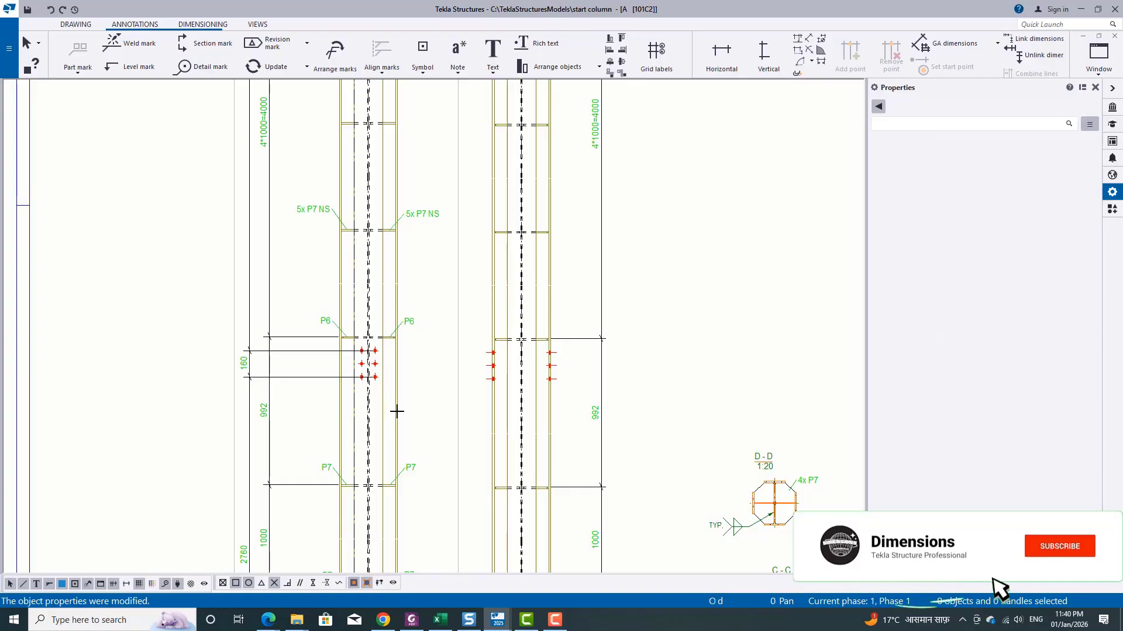
scroll(404, 412, down, 3)
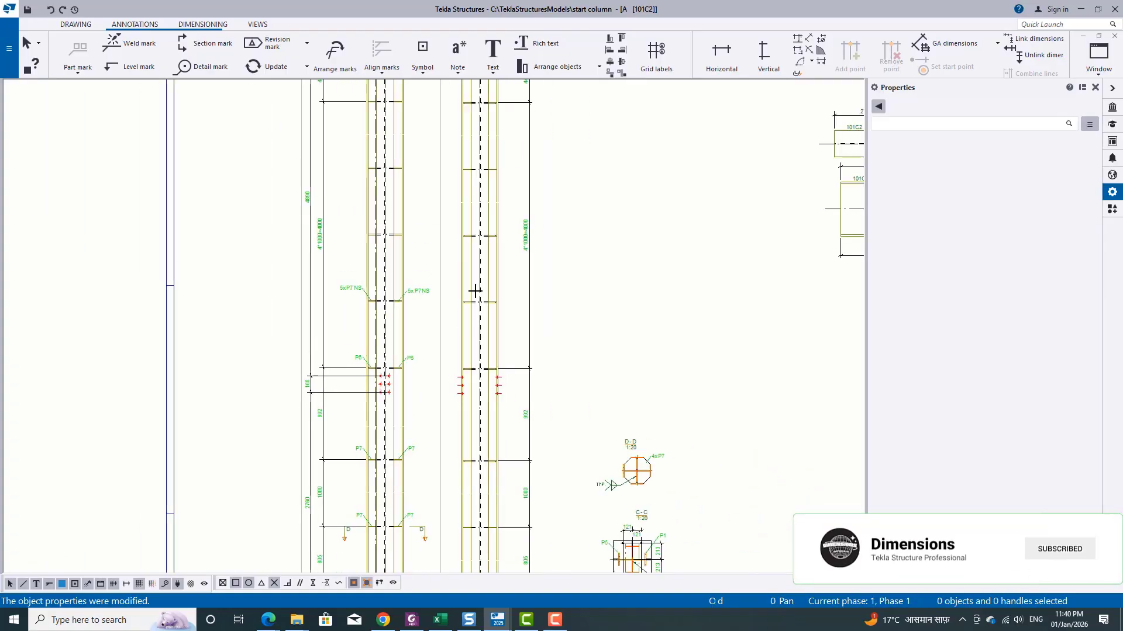
scroll(400, 261, up, 3)
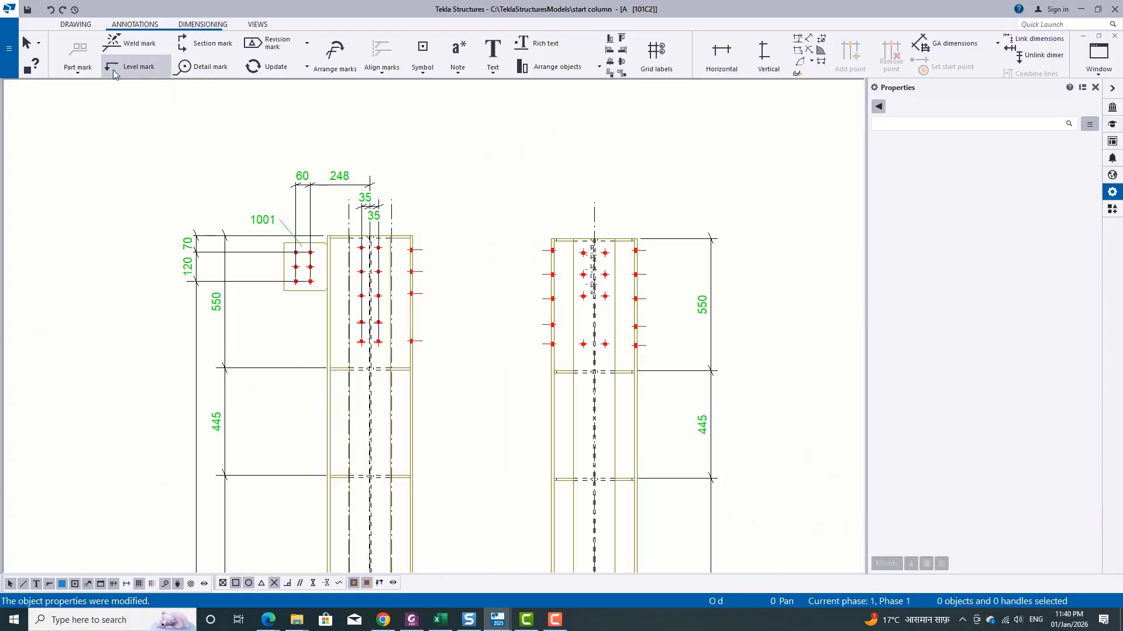
Create a section view through the column's top end in the left elevation and place it above section D-D
click(258, 26)
click(124, 58)
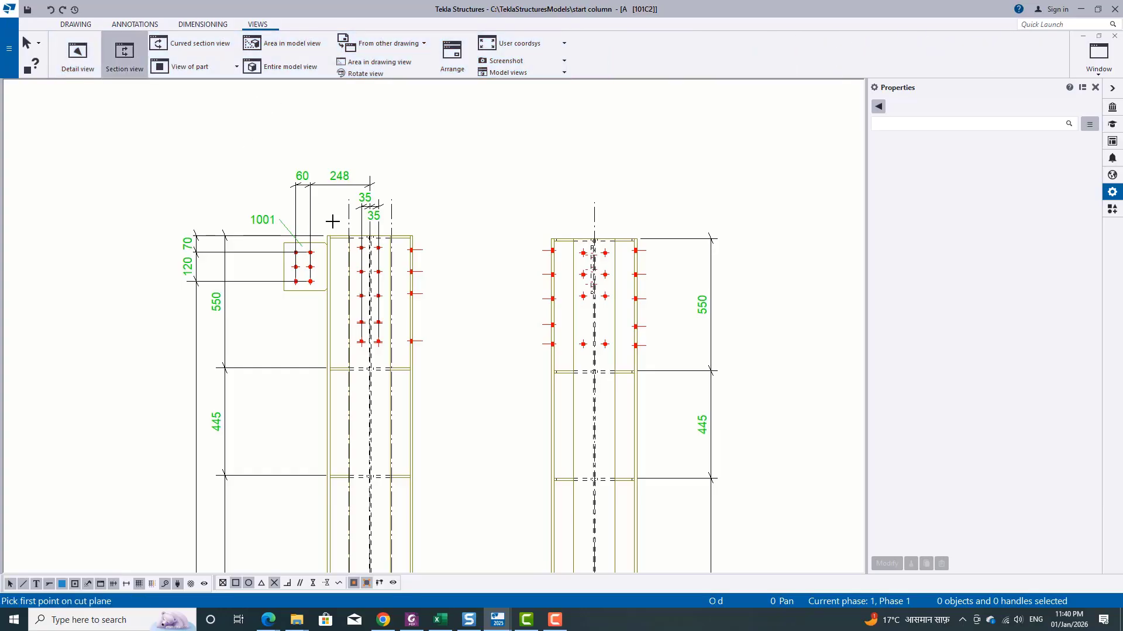
scroll(398, 245, up, 3)
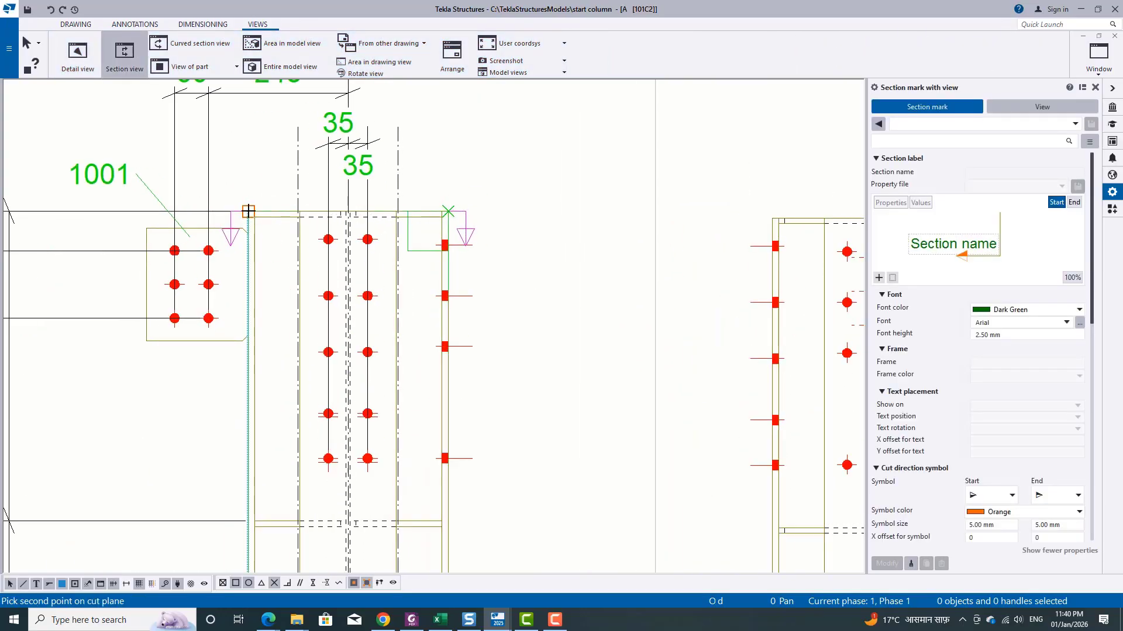
click(97, 367)
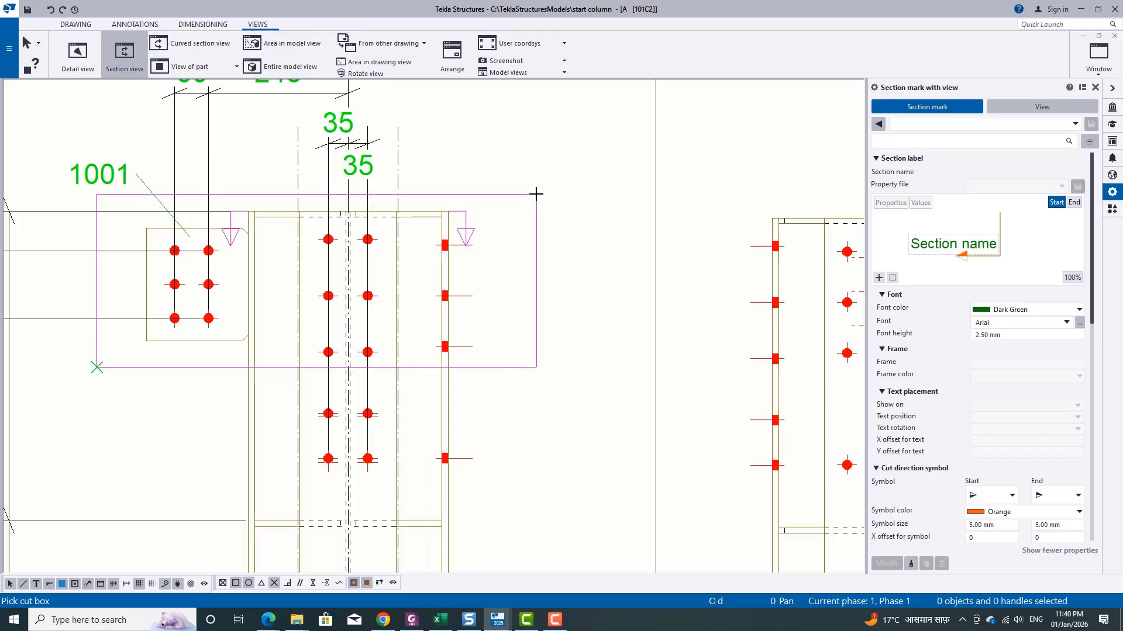
click(536, 194)
scroll(204, 278, down, 8)
middle_drag(533, 491, 456, 183)
scroll(456, 183, down, 1)
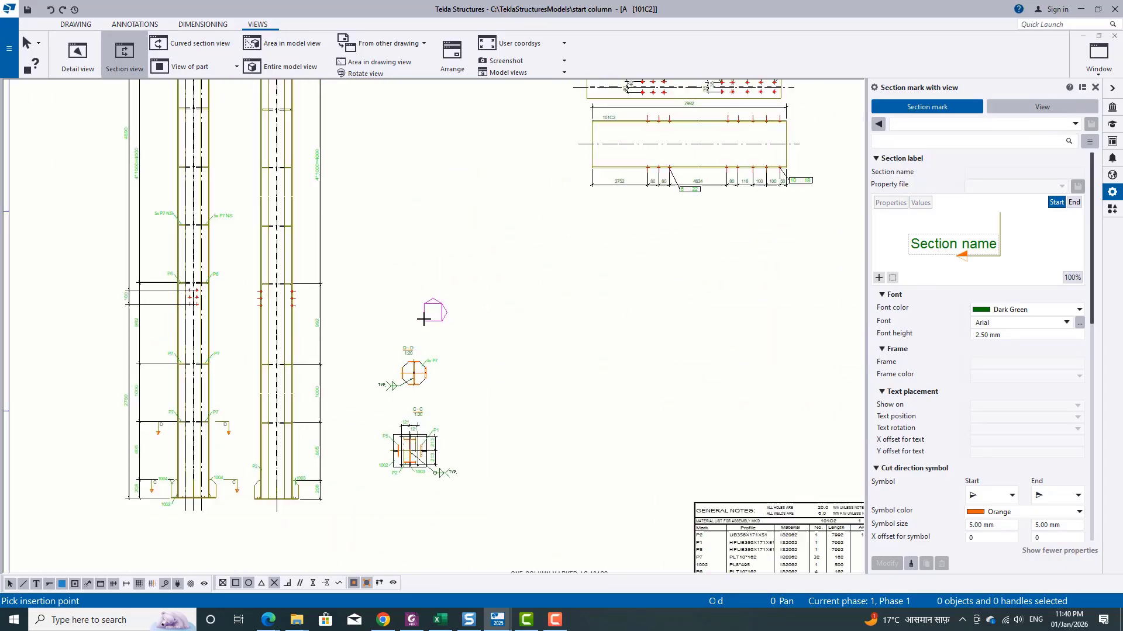
scroll(412, 327, up, 2)
click(411, 214)
right_click(388, 178)
click(432, 185)
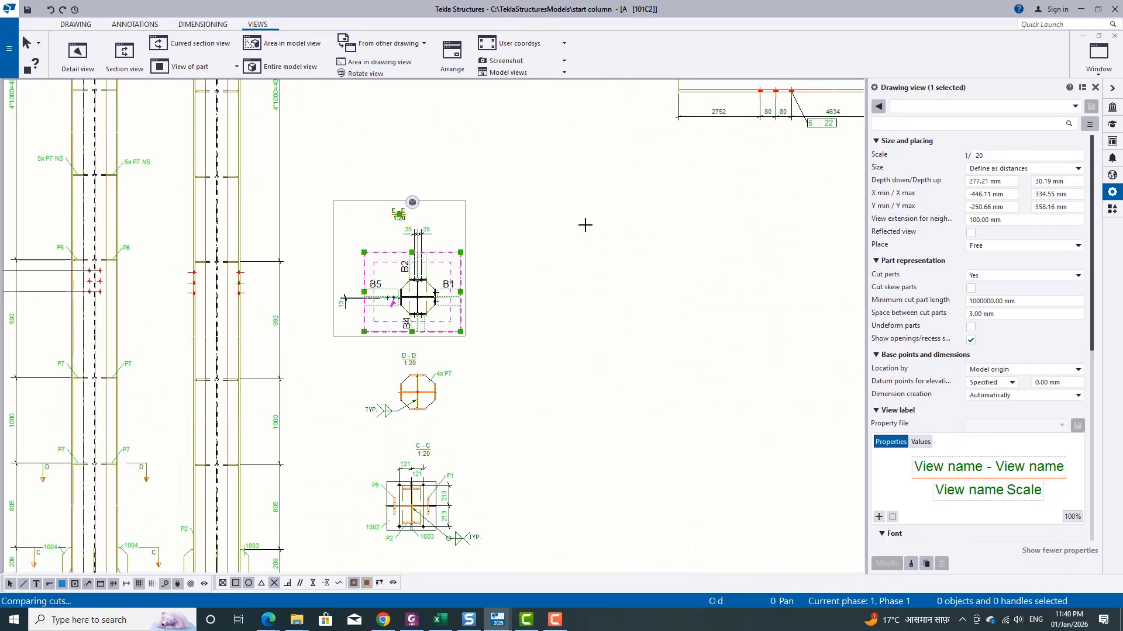
Move the two 35 dimensions in section E-E down closer to the column profile
click(585, 226)
scroll(413, 239, up, 7)
click(460, 198)
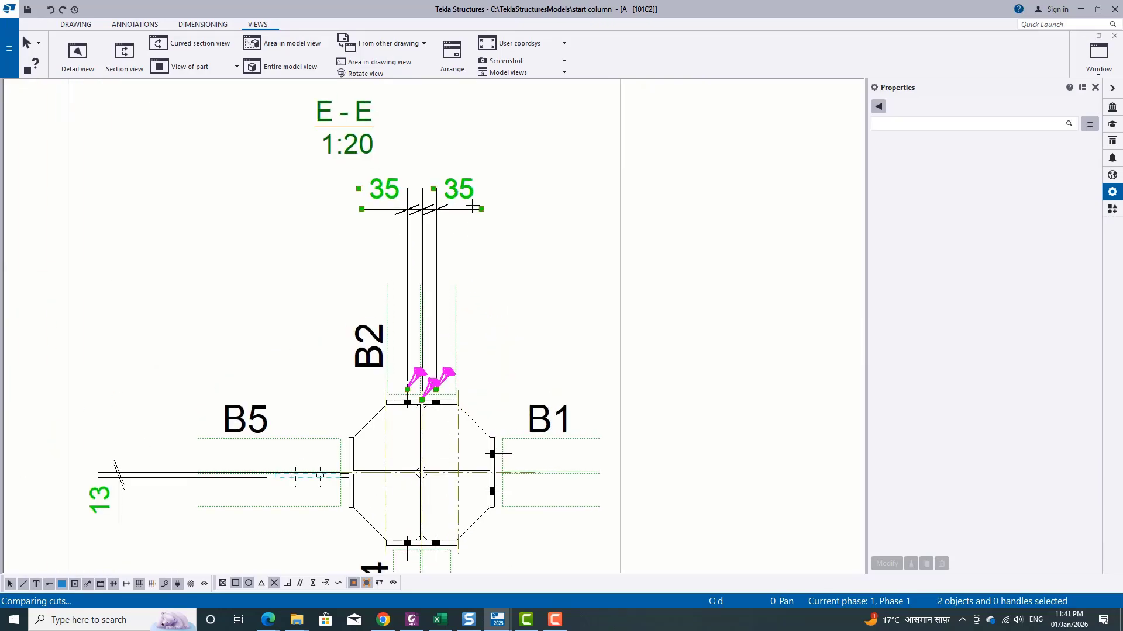
drag(464, 195, 457, 275)
click(363, 355)
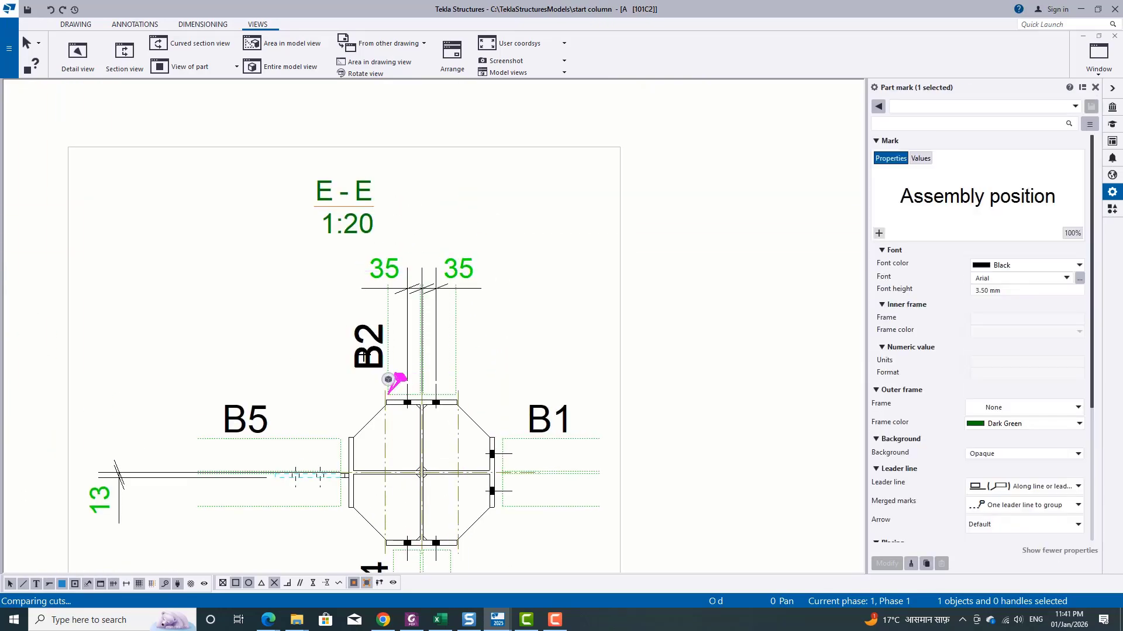
scroll(530, 310, down, 2)
middle_drag(492, 338, 524, 273)
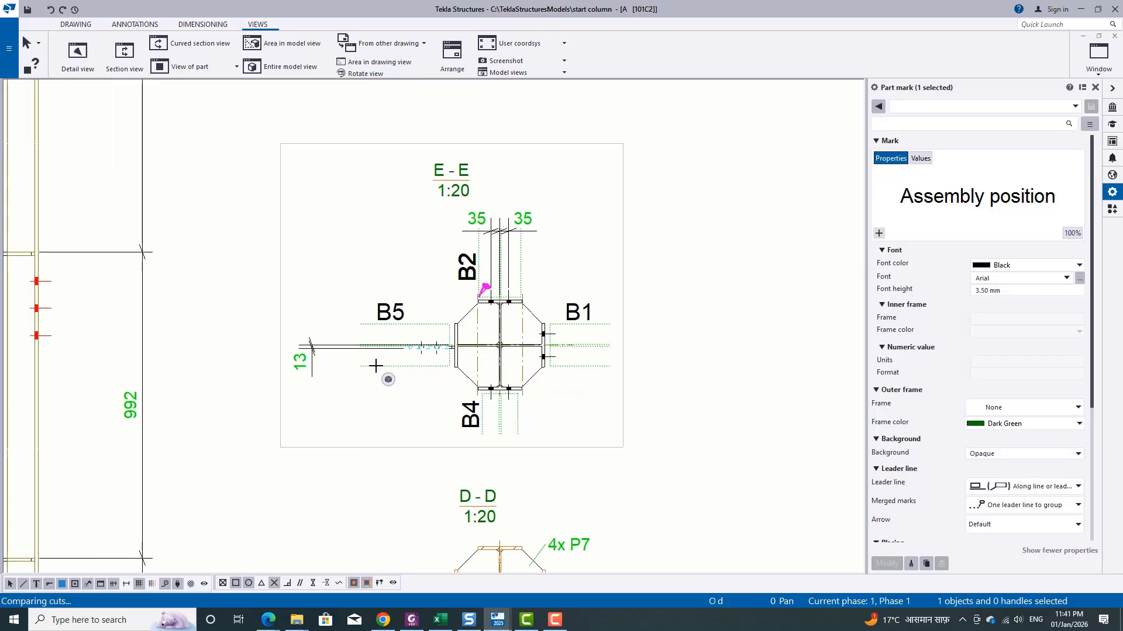
Move the 13 dimension in section E-E inward, closer to the connection plate by mark B5
scroll(337, 378, up, 2)
click(271, 359)
mouse_move(271, 359)
mouse_down()
mouse_move(461, 368)
mouse_move(398, 368)
mouse_up()
click(419, 431)
middle_drag(617, 441, 593, 426)
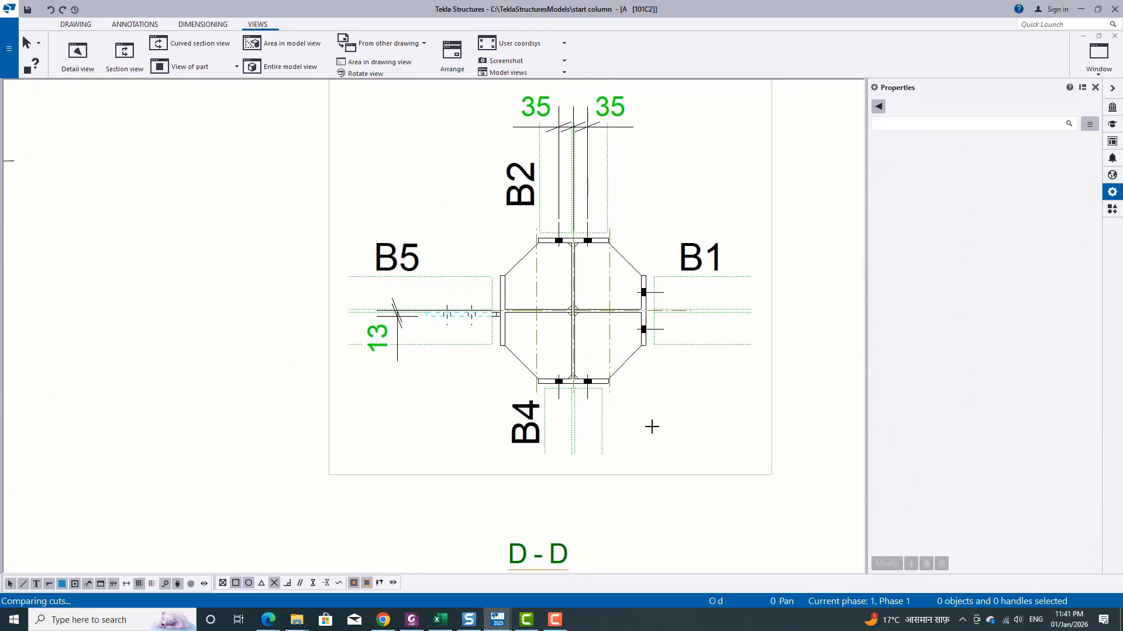
Hide the center lines of the column's two side tee profiles in section E-E
scroll(473, 310, up, 5)
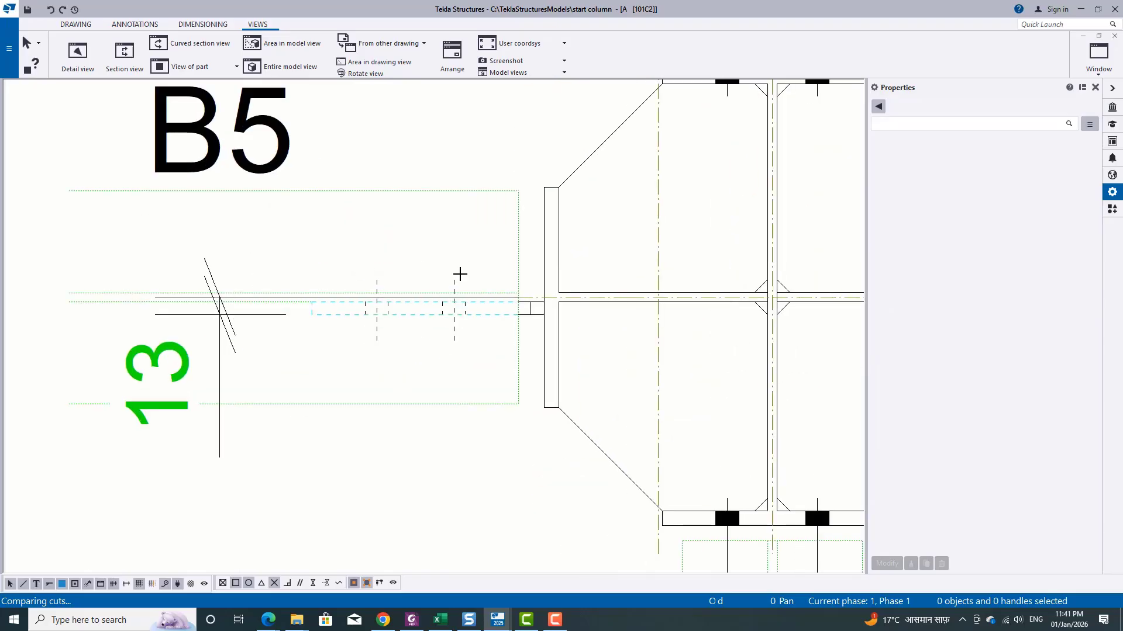
scroll(456, 421, down, 5)
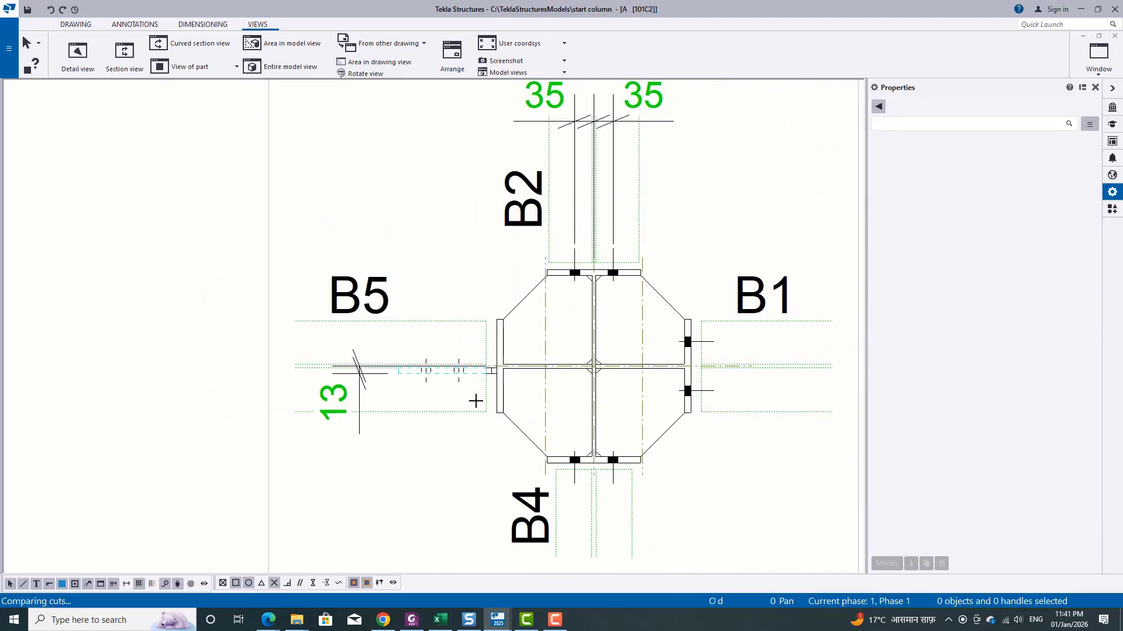
scroll(475, 400, down, 2)
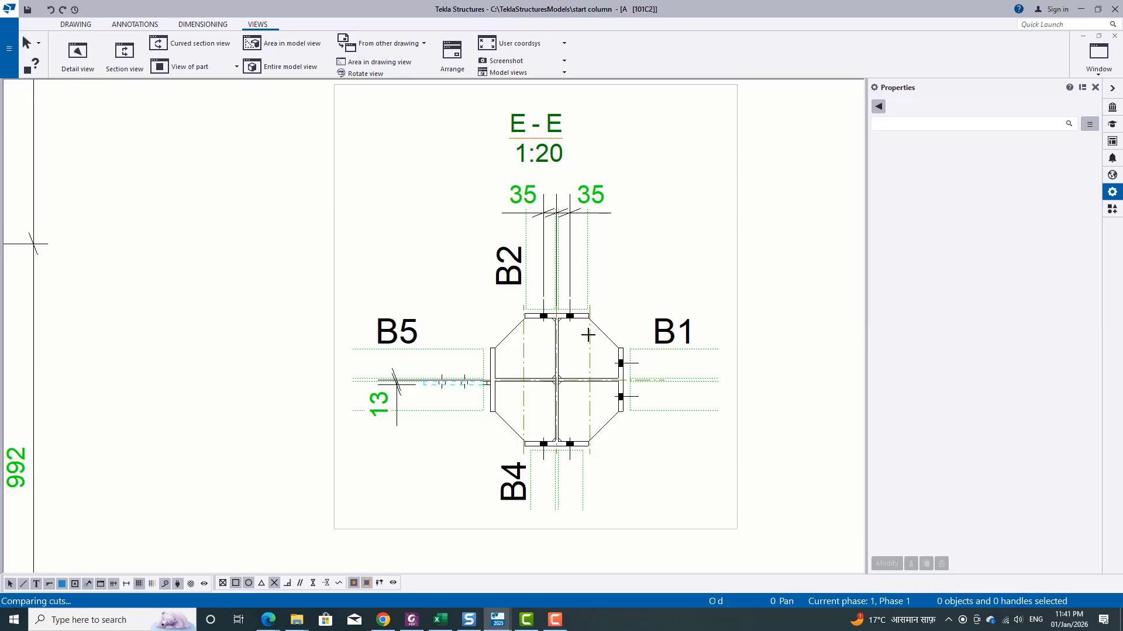
click(589, 335)
click(1005, 169)
click(886, 563)
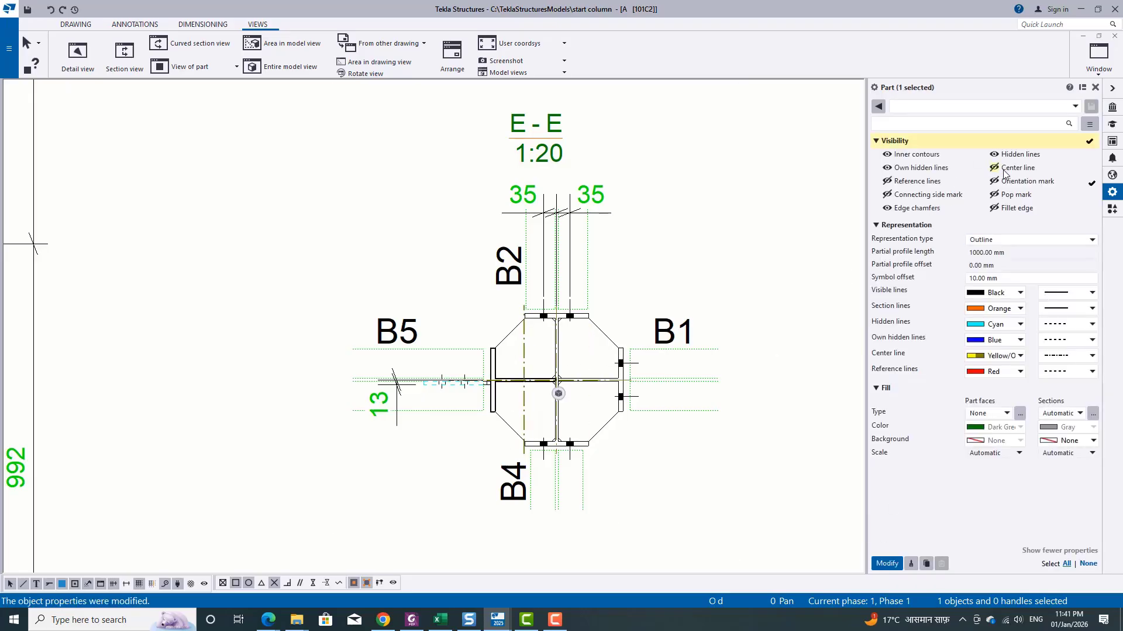
click(672, 479)
middle_drag(609, 478, 623, 463)
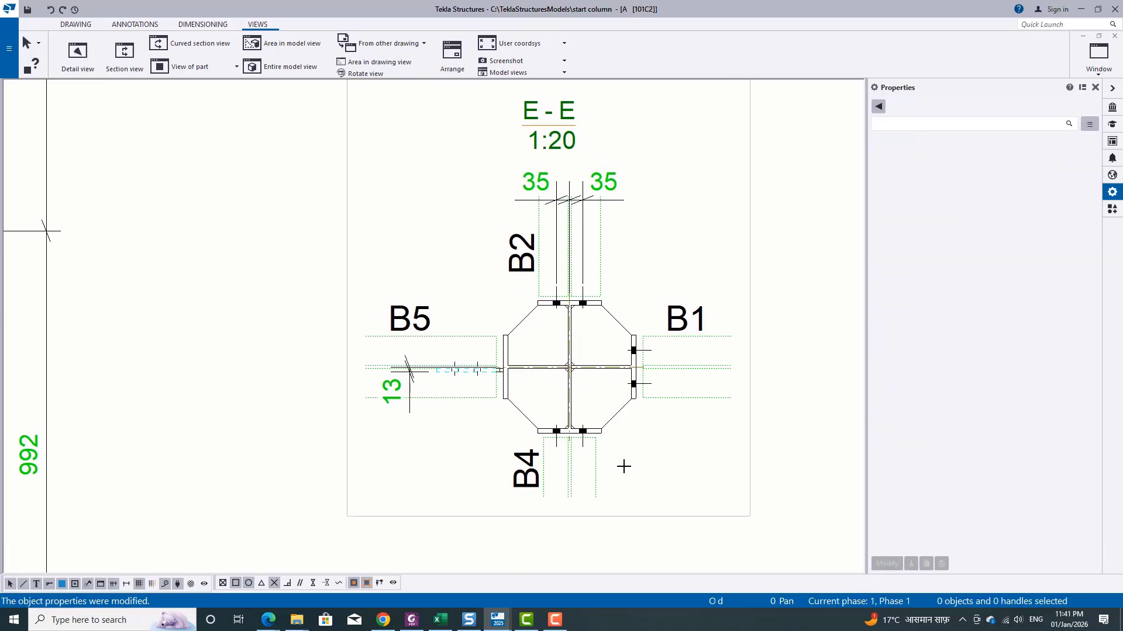
Add part marks to the four corner stiffener plates in section E-E using the applied mark properties
scroll(596, 377, up, 3)
click(618, 436)
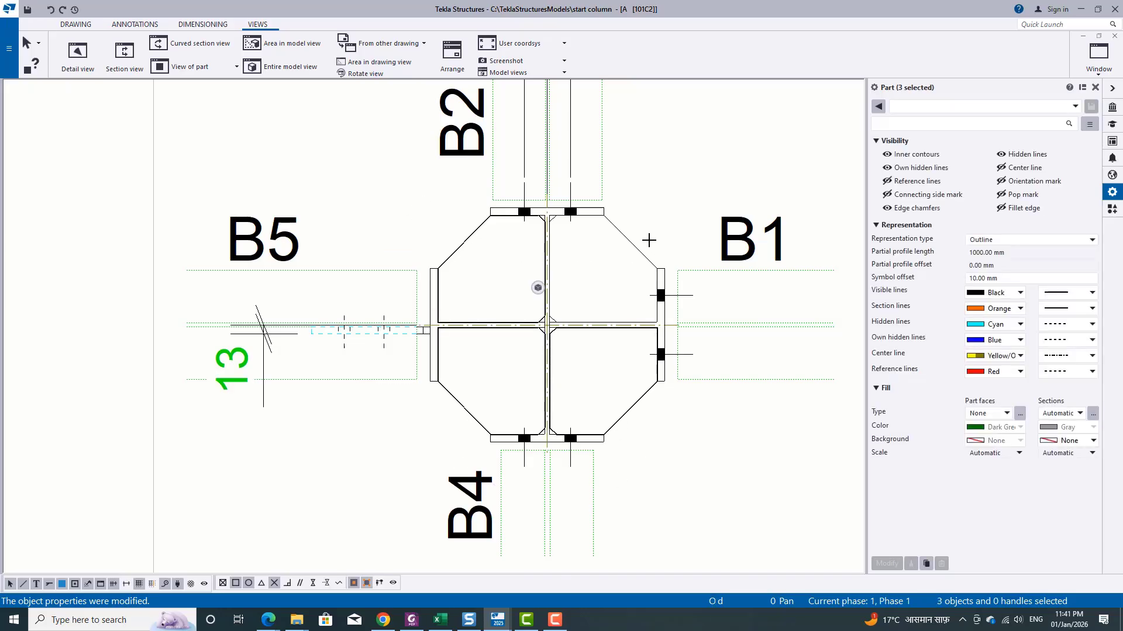
right_click(624, 238)
mouse_move(666, 276)
click(786, 289)
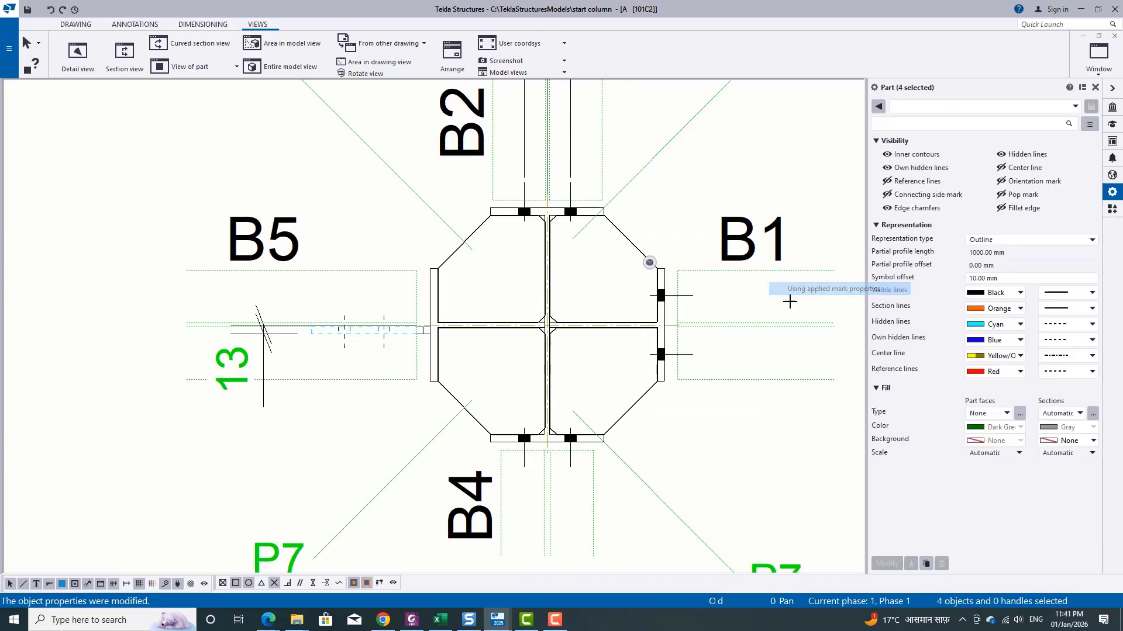
Merge the four P7 marks in section E-E into one mark and place it at the section's upper left, above B5
scroll(530, 356, down, 2)
click(400, 456)
shift+click(656, 465)
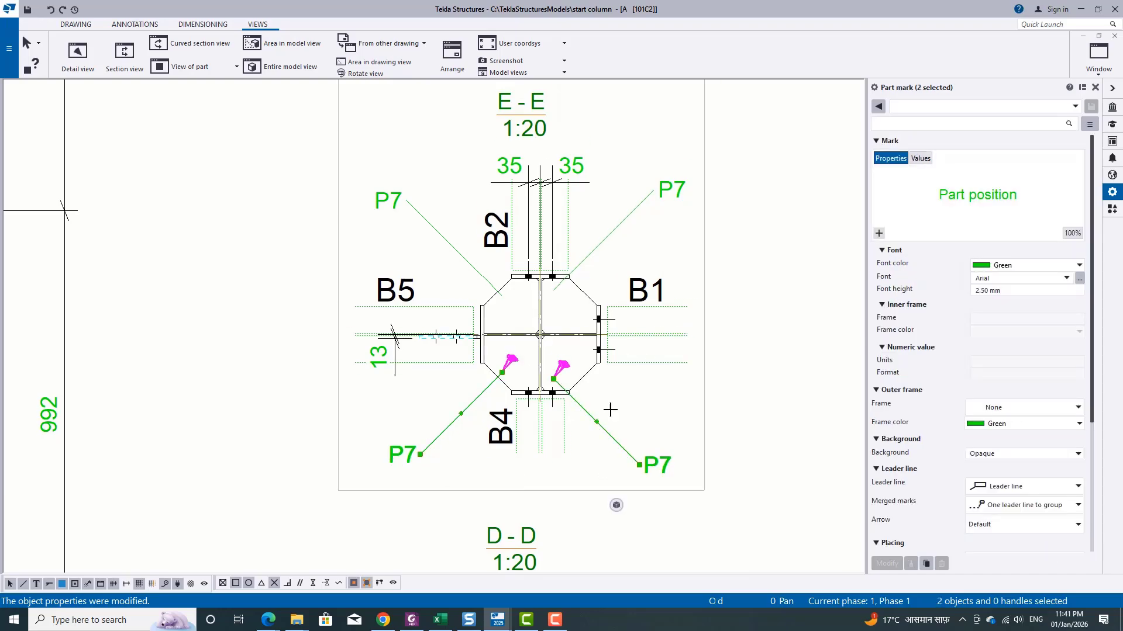
shift+click(670, 190)
right_click(388, 203)
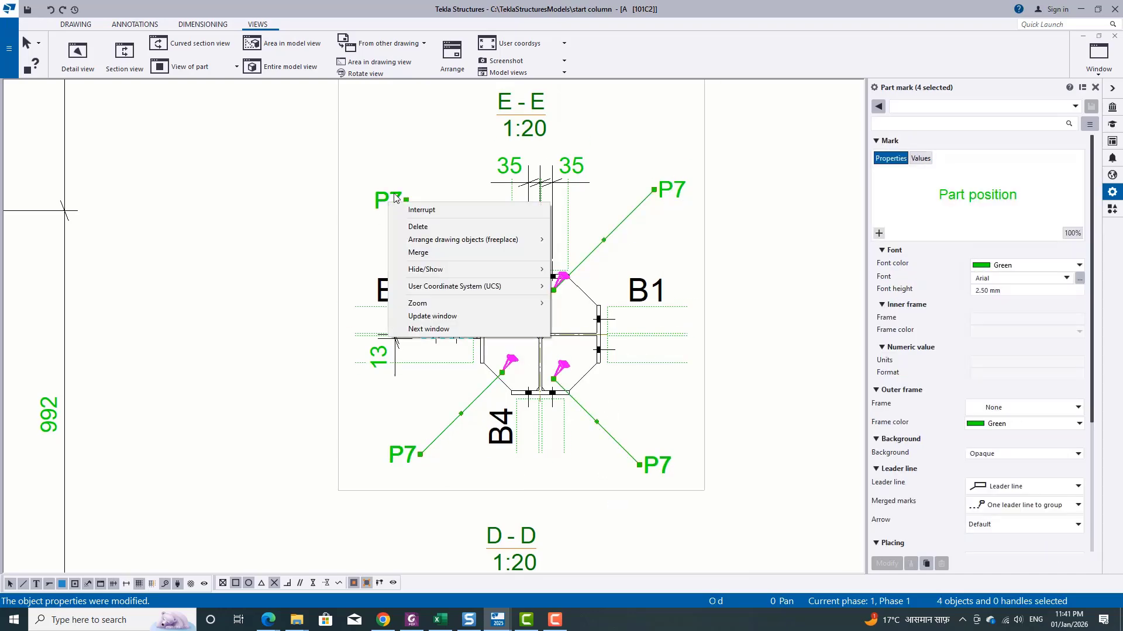
click(453, 258)
scroll(333, 208, up, 2)
click(370, 198)
drag(370, 198, 433, 263)
click(488, 310)
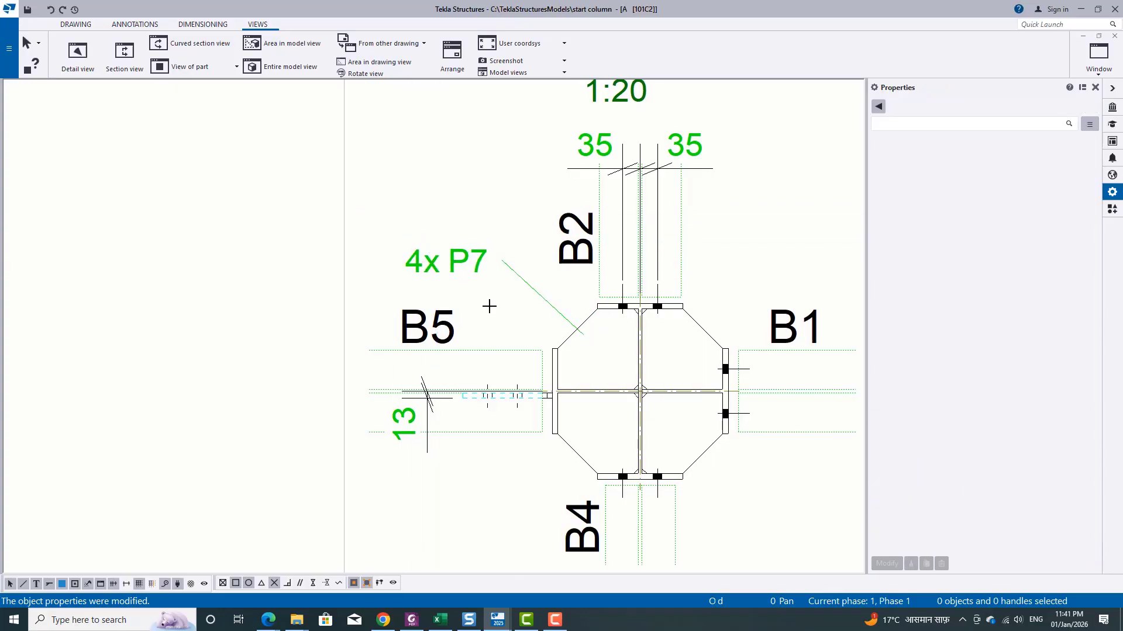
Add an Edge fillet weld mark with reference text TYP. to the horizontal web in section E-E, placed at the lower right
scroll(489, 306, down, 4)
scroll(596, 387, up, 4)
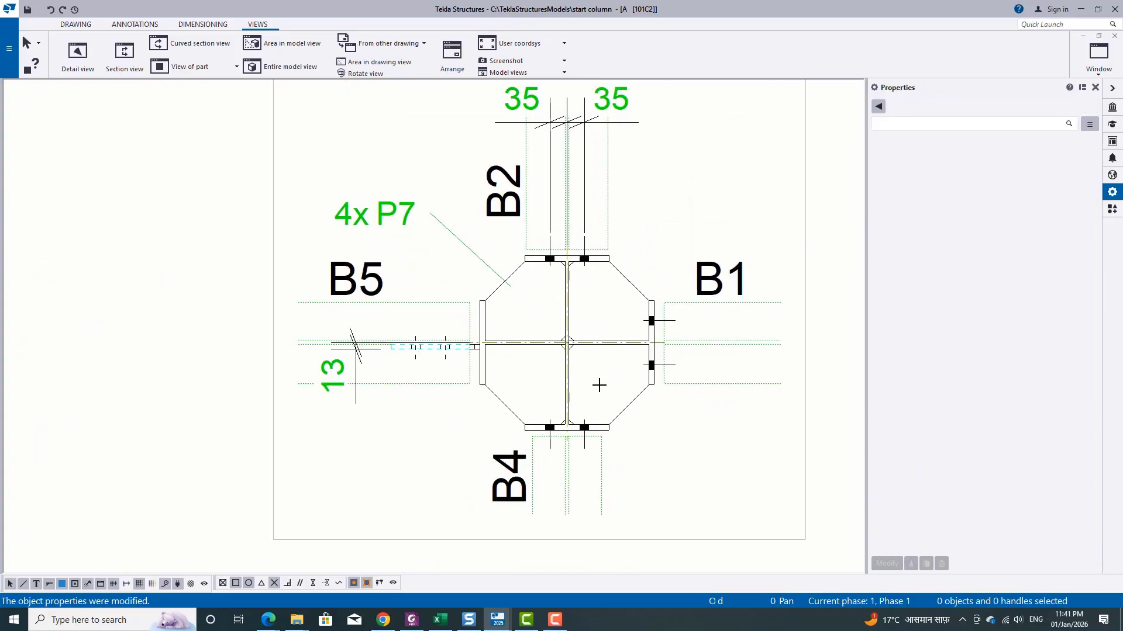
scroll(612, 374, down, 5)
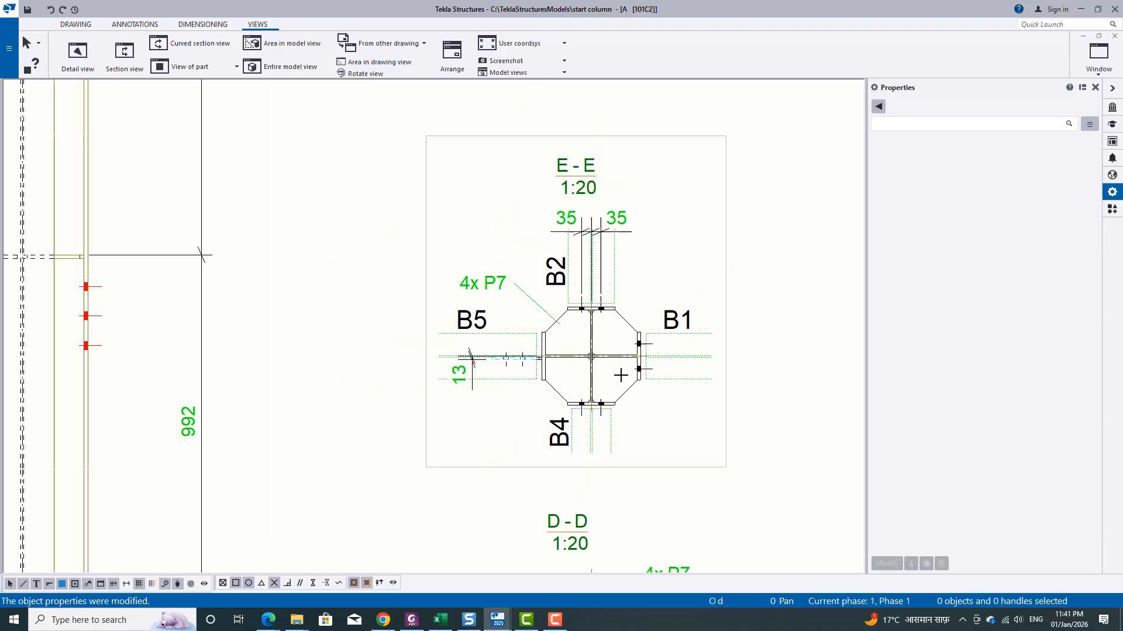
mouse_move(342, 212)
middle_down()
mouse_move(373, 419)
mouse_move(373, 608)
mouse_move(233, 220)
middle_up()
scroll(444, 371, up, 2)
middle_drag(558, 438, 552, 400)
click(145, 25)
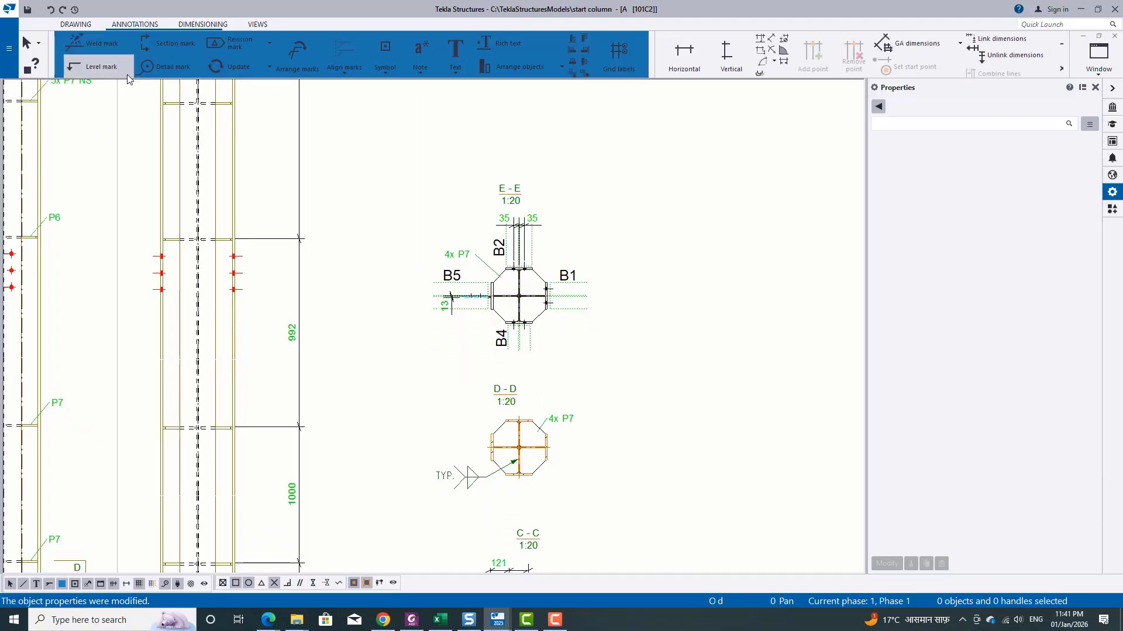
click(129, 44)
scroll(525, 301, up, 3)
scroll(530, 361, up, 2)
scroll(546, 204, up, 2)
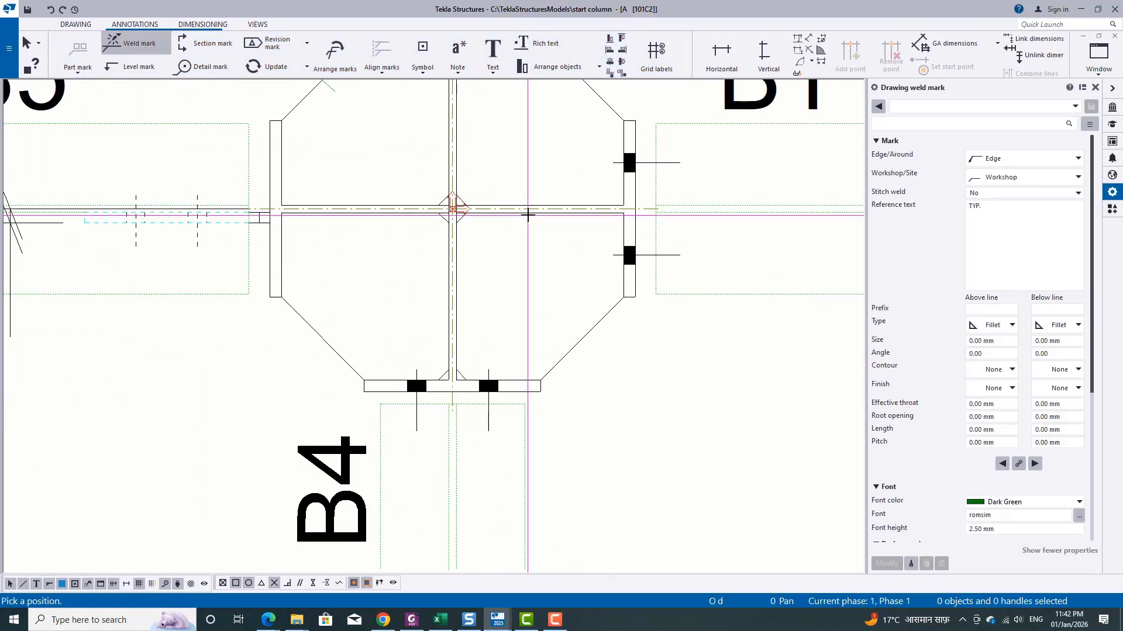
click(526, 214)
click(660, 461)
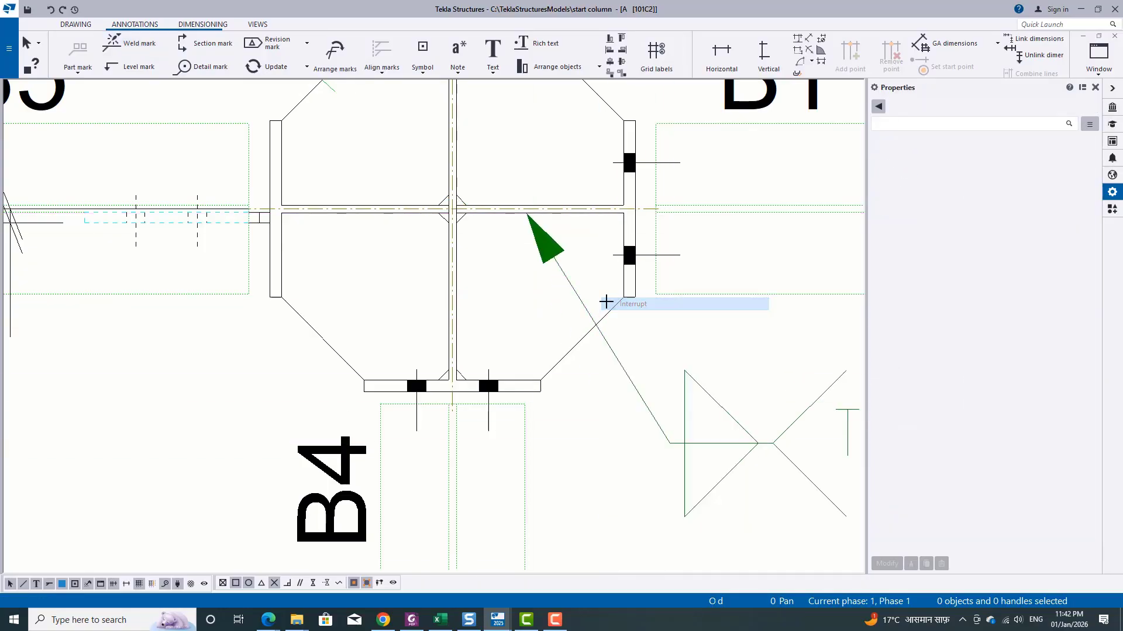
scroll(587, 369, down, 2)
drag(619, 379, 635, 394)
click(667, 326)
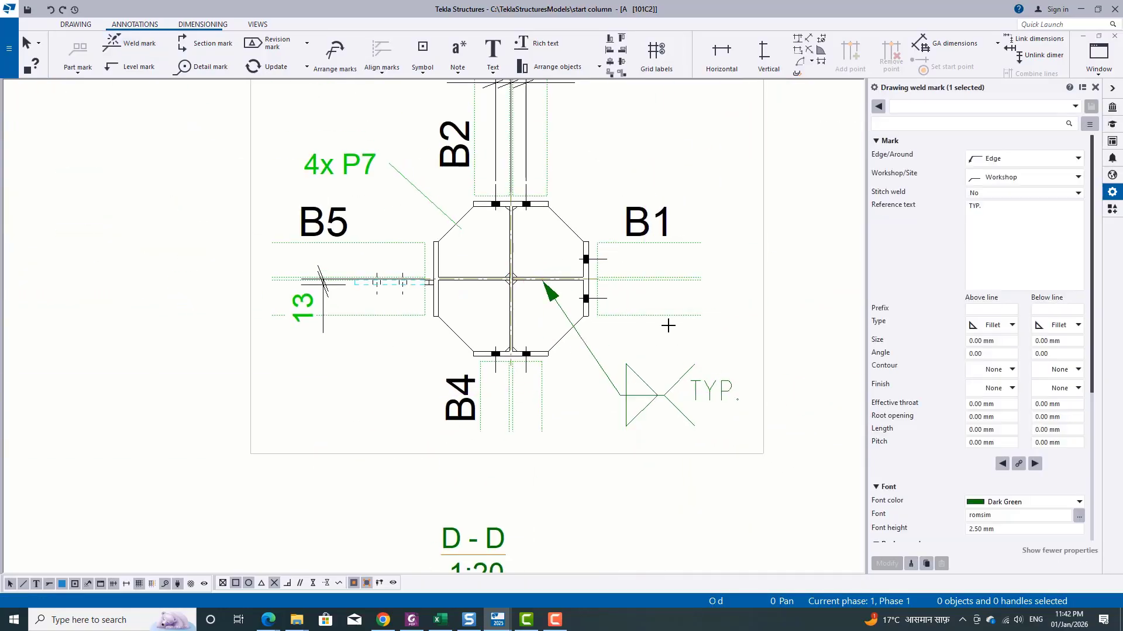
Delete the unneeded hatched section view, the large octagonal section view and the old single-part views from the sheet
scroll(636, 404, down, 6)
scroll(497, 348, down, 2)
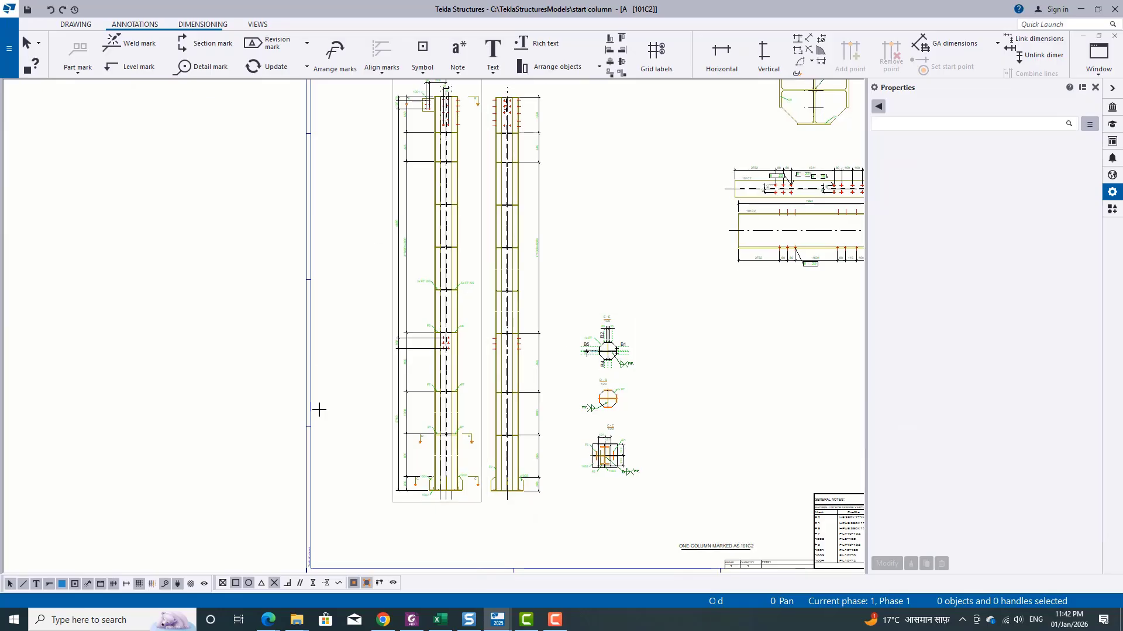
middle_drag(539, 279, 477, 339)
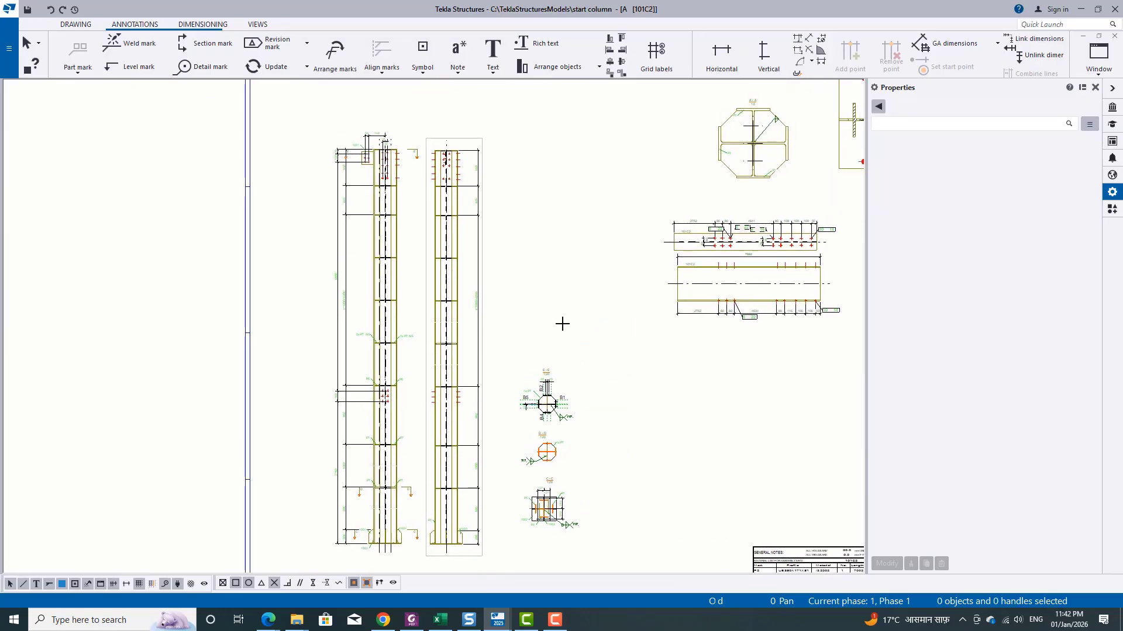
middle_drag(562, 324, 438, 437)
middle_drag(652, 333, 583, 334)
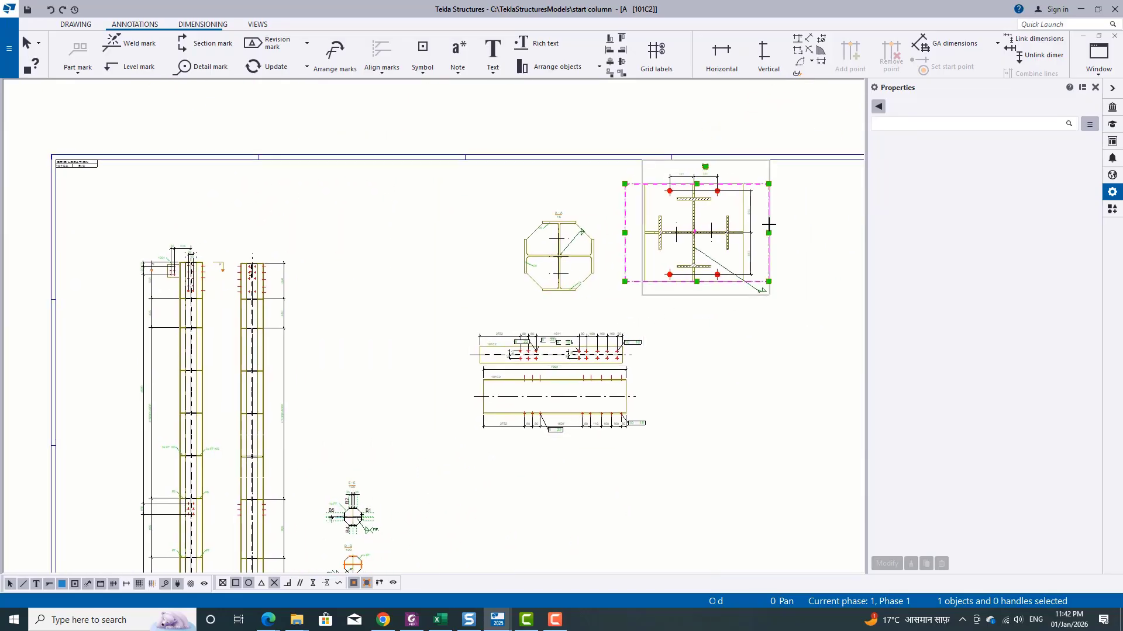
key(Delete)
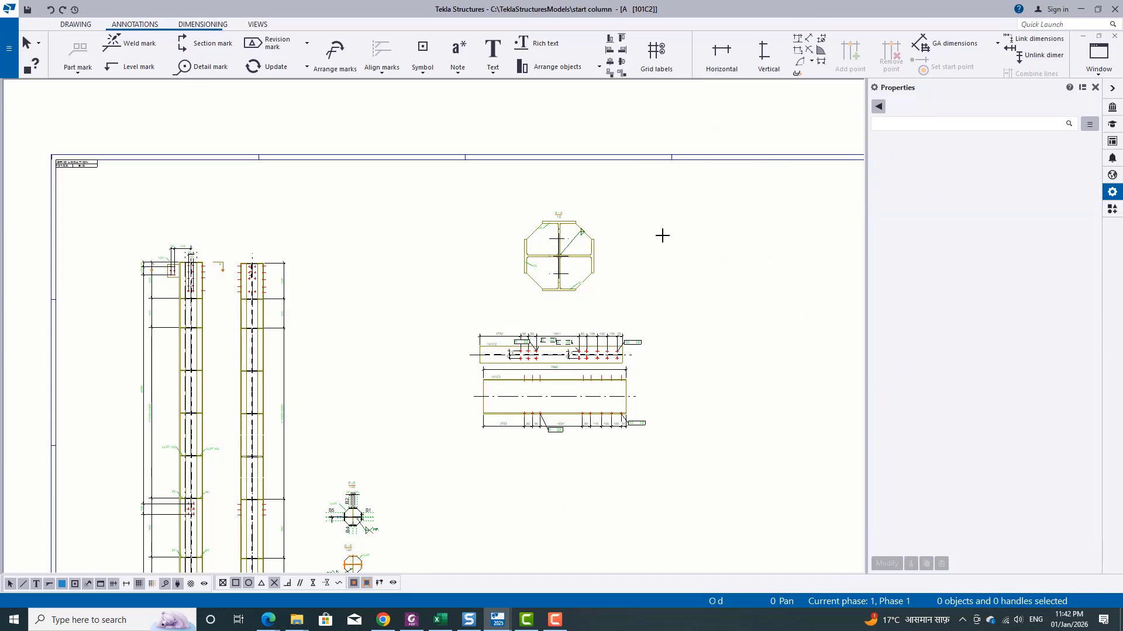
click(596, 227)
key(Delete)
scroll(627, 355, down, 3)
scroll(626, 280, up, 3)
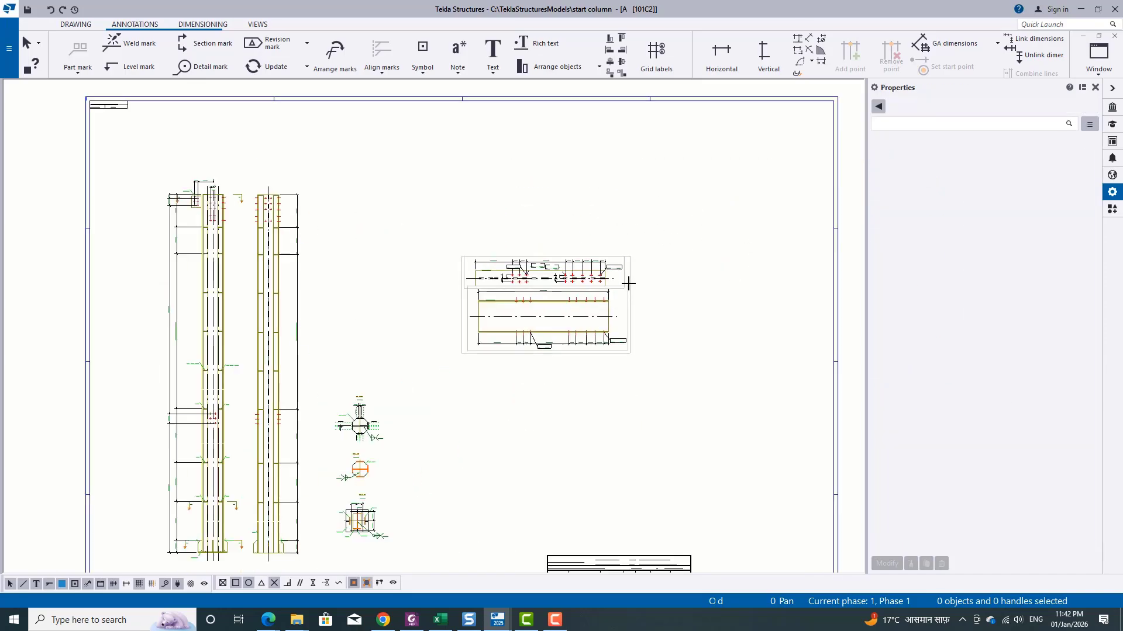
click(629, 276)
key(Delete)
Create single-part views of the right-hand flange part in the left column elevation
mouse_move(384, 448)
middle_down()
mouse_move(559, 266)
mouse_move(559, 328)
middle_up()
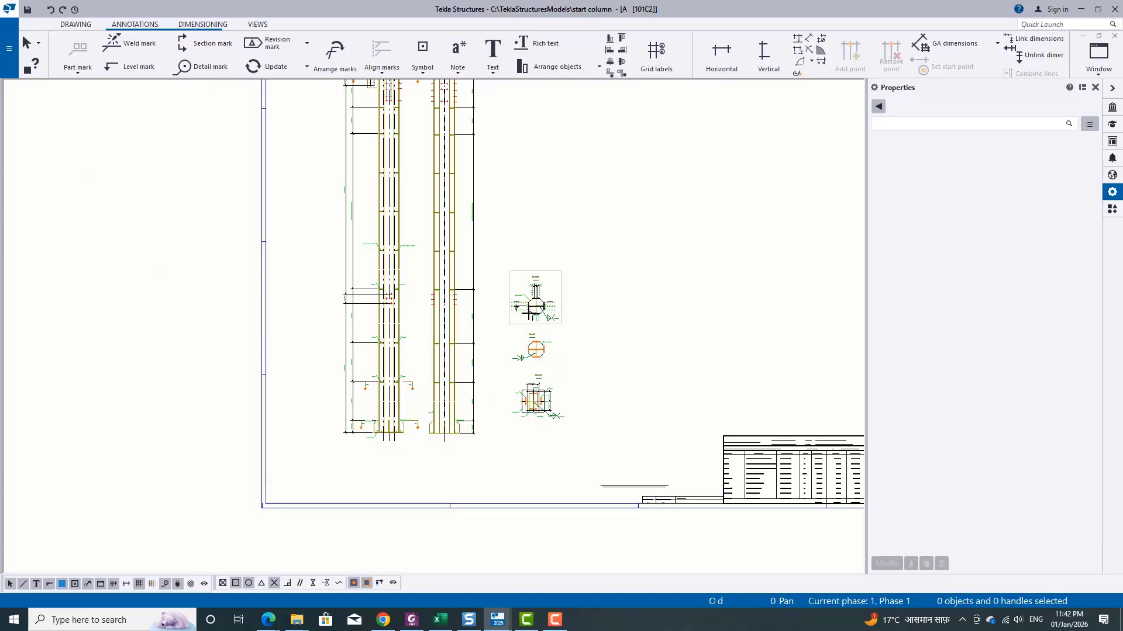
middle_drag(514, 275, 514, 294)
scroll(341, 402, up, 1)
scroll(413, 390, up, 4)
right_click(445, 317)
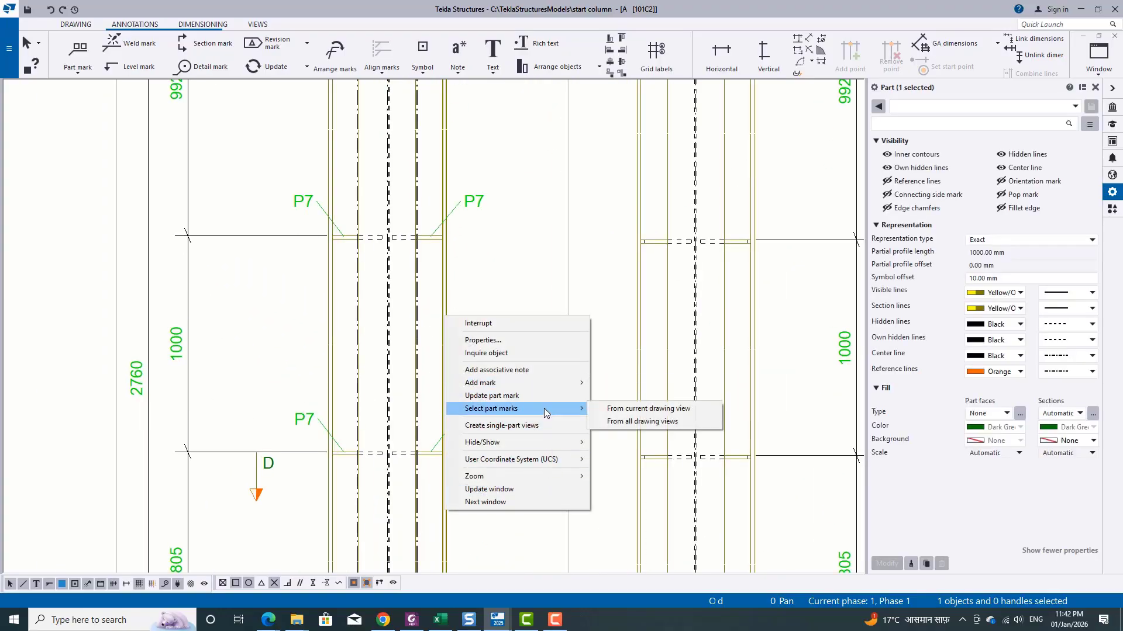
click(535, 430)
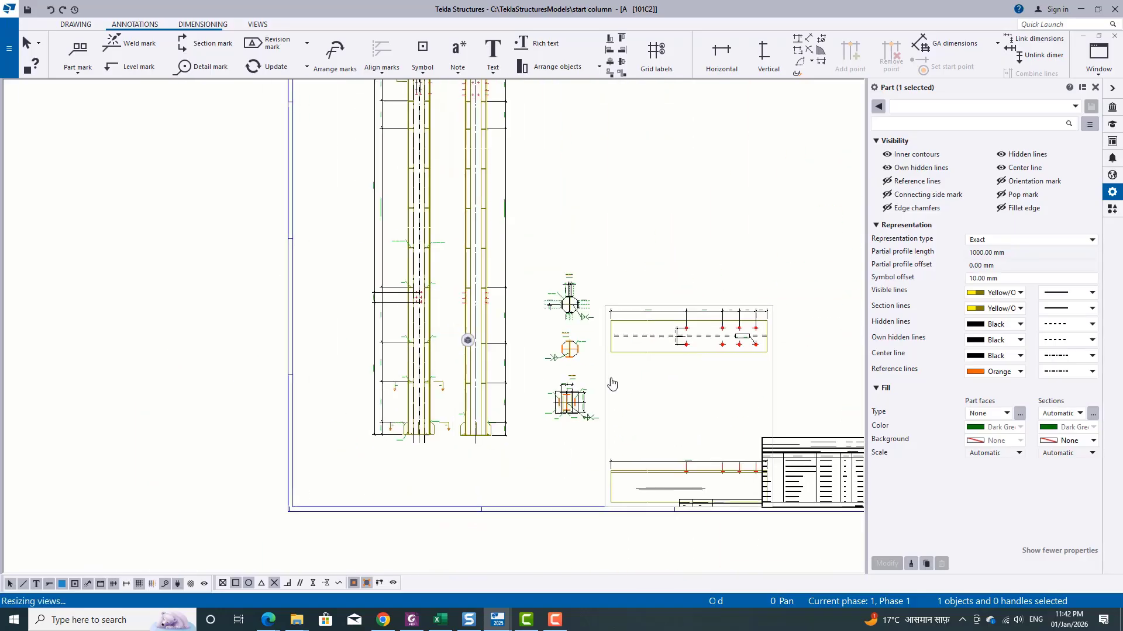
Move the new single-part views to the empty area above the general notes table and bring the lower view directly beneath the upper one
mouse_move(534, 351)
mouse_down()
mouse_move(554, 271)
mouse_move(608, 164)
mouse_up()
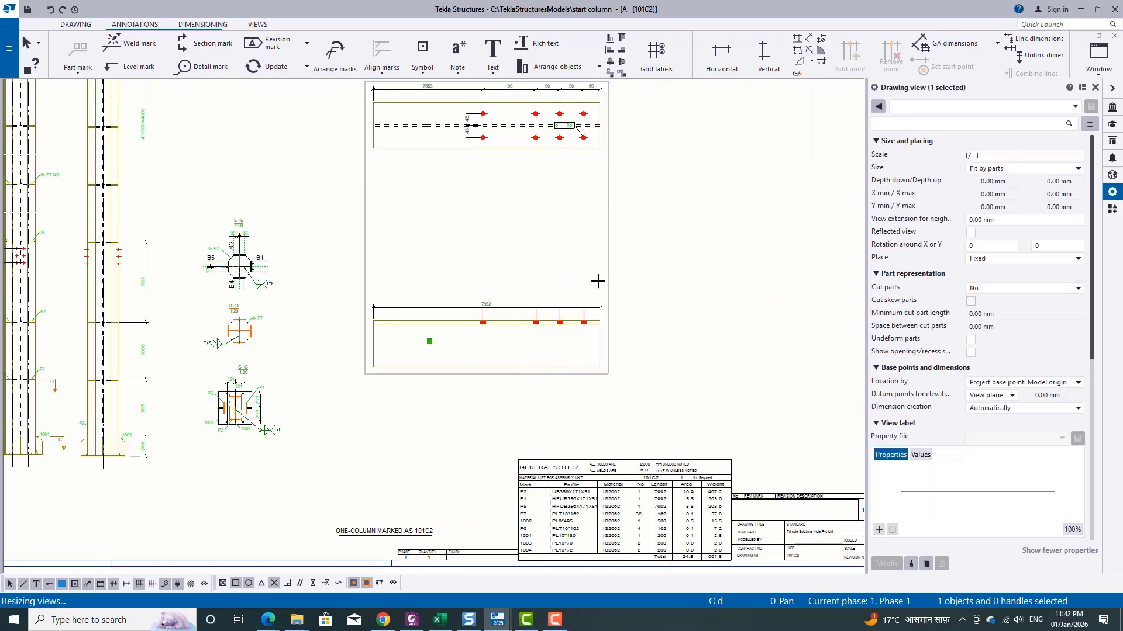
mouse_move(604, 344)
mouse_down()
mouse_move(605, 193)
mouse_move(602, 204)
mouse_up()
click(551, 258)
middle_drag(478, 181, 499, 338)
scroll(500, 338, up, 4)
drag(518, 273, 510, 267)
click(485, 301)
scroll(474, 323, down, 7)
scroll(488, 279, up, 7)
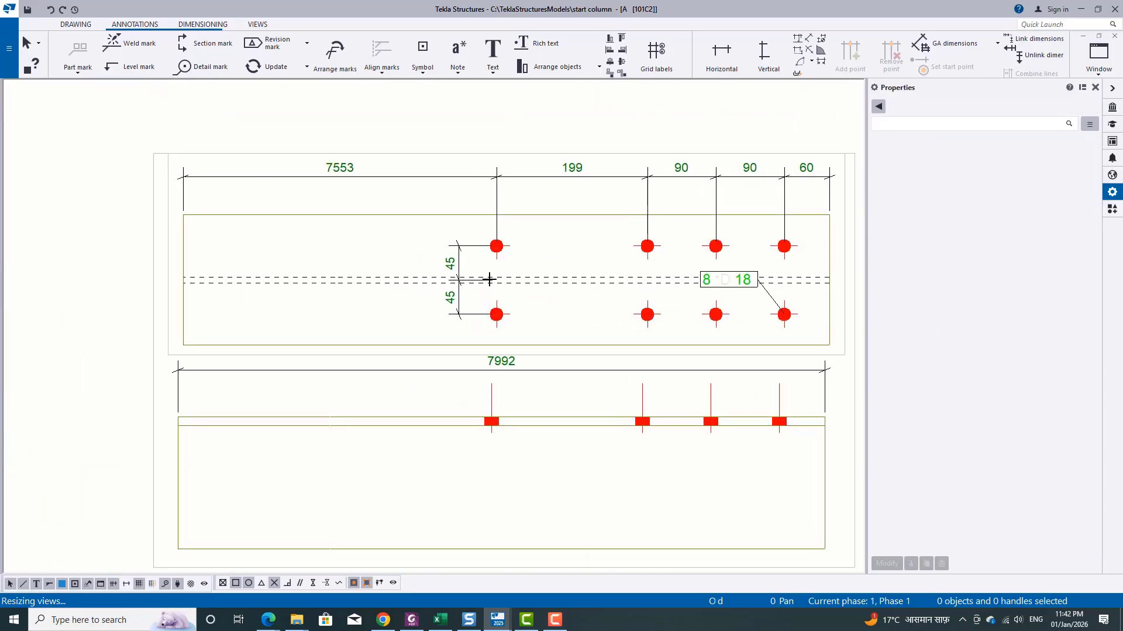
Move the lower single-part view further down to open a gap beneath the upper flange view
middle_drag(743, 300, 307, 214)
scroll(309, 214, up, 5)
scroll(466, 316, down, 6)
drag(464, 329, 468, 390)
scroll(383, 240, up, 5)
Move the bolt mark below the flange outline in the upper view and set its outer frame to None
drag(359, 238, 345, 361)
click(1038, 409)
click(1000, 418)
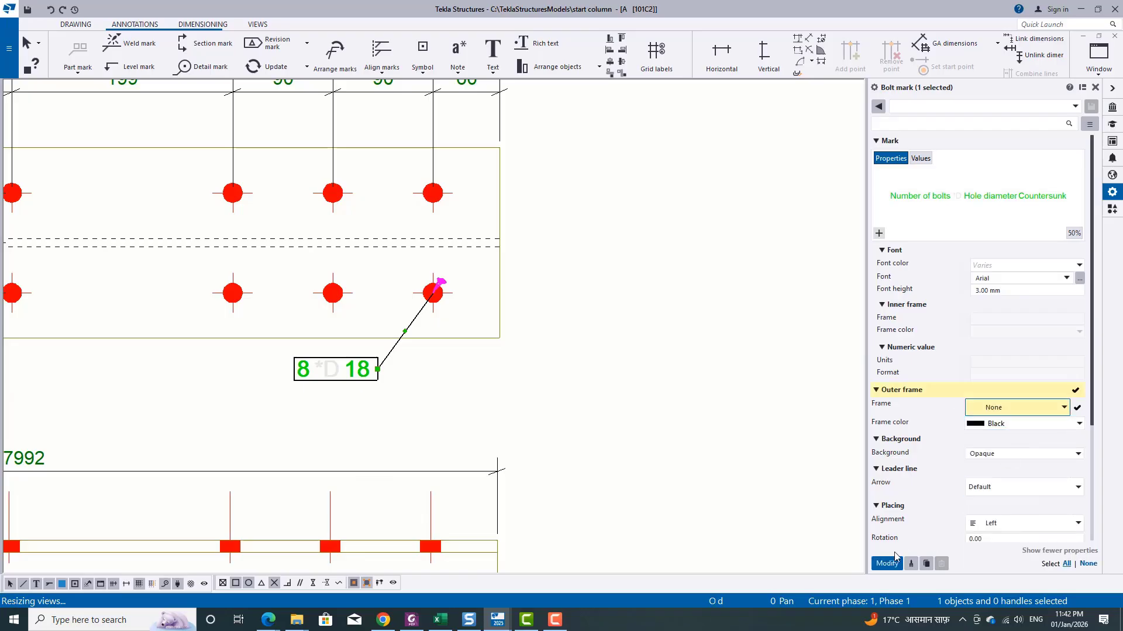
click(886, 564)
Replace the D text element in the bolt mark's content with *HOLES and apply the change
click(926, 196)
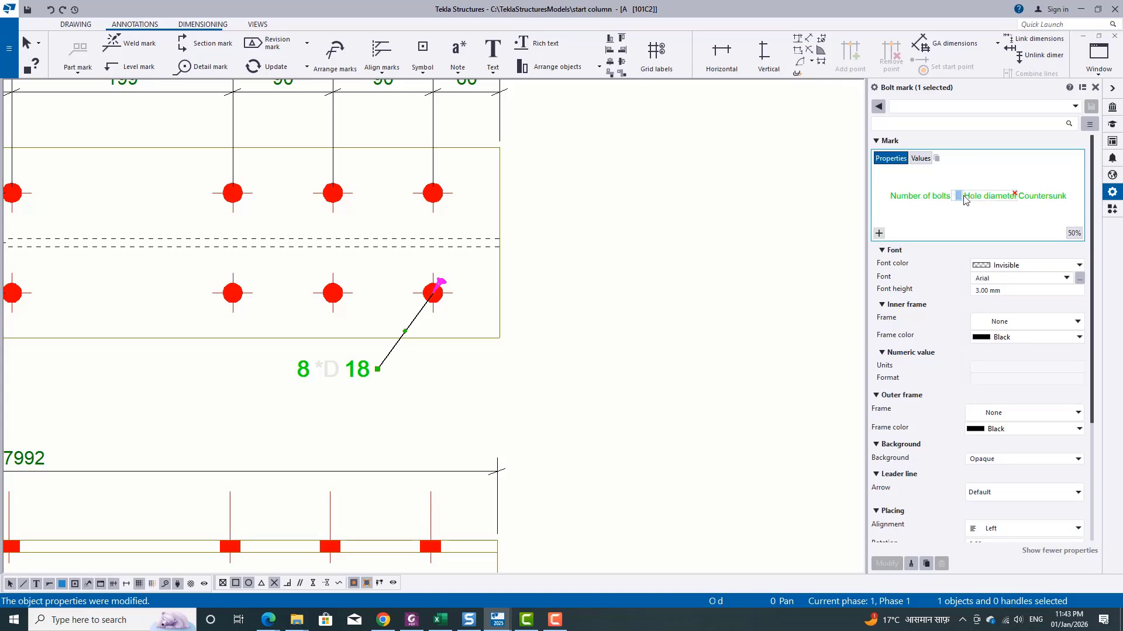
text(HOLES)
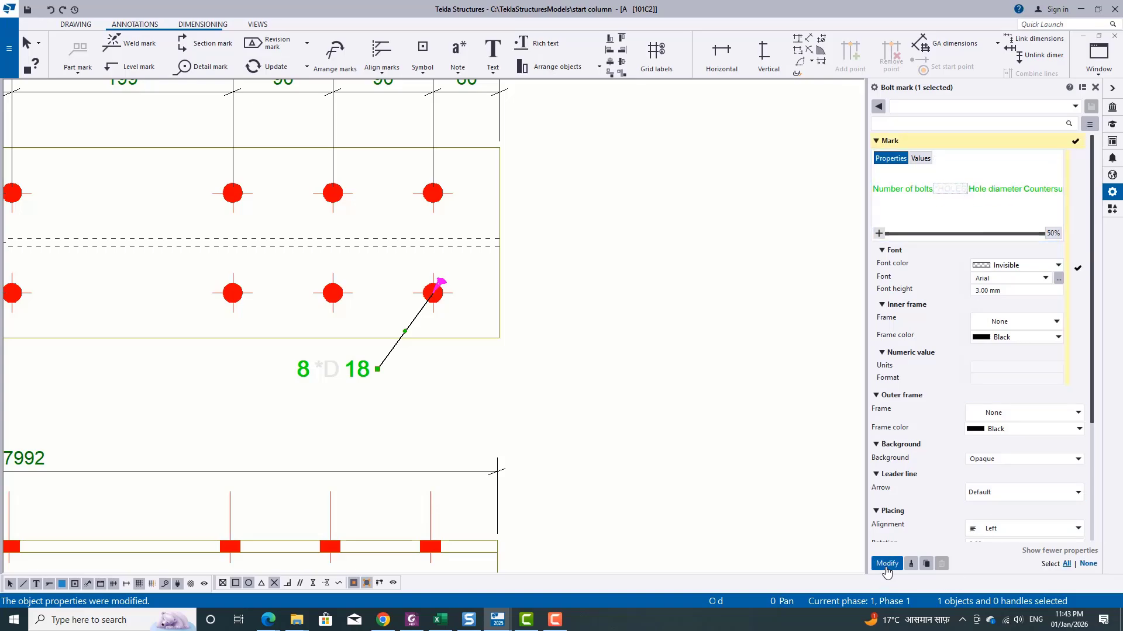
click(886, 565)
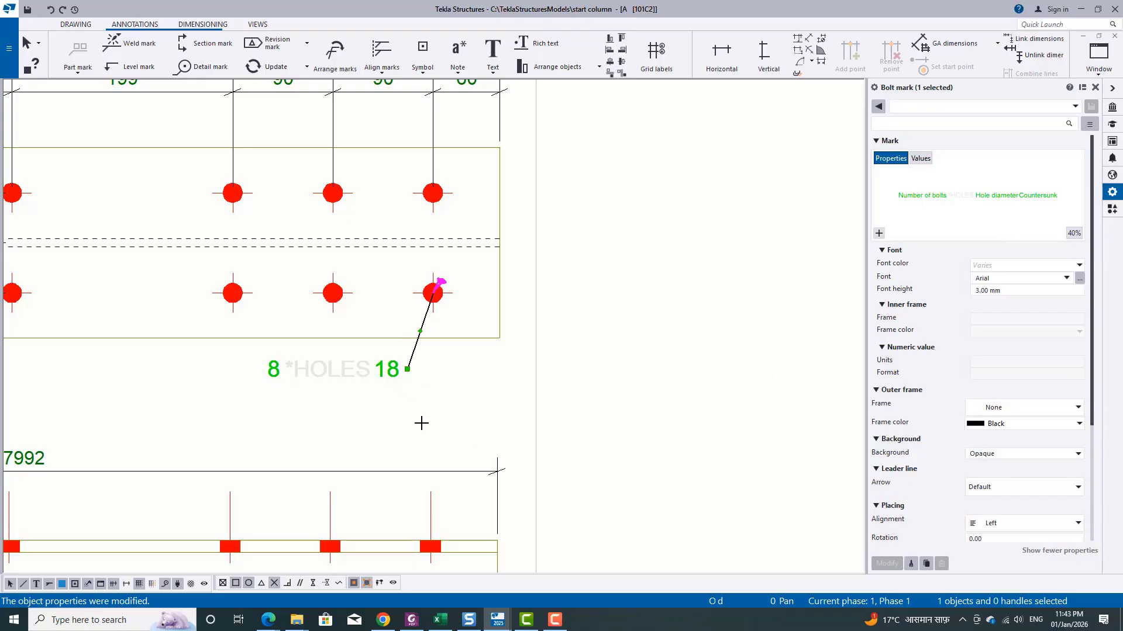
Add symbol 0 from the DIAM symbol file to the bolt mark content after the hole diameter and apply it
click(959, 196)
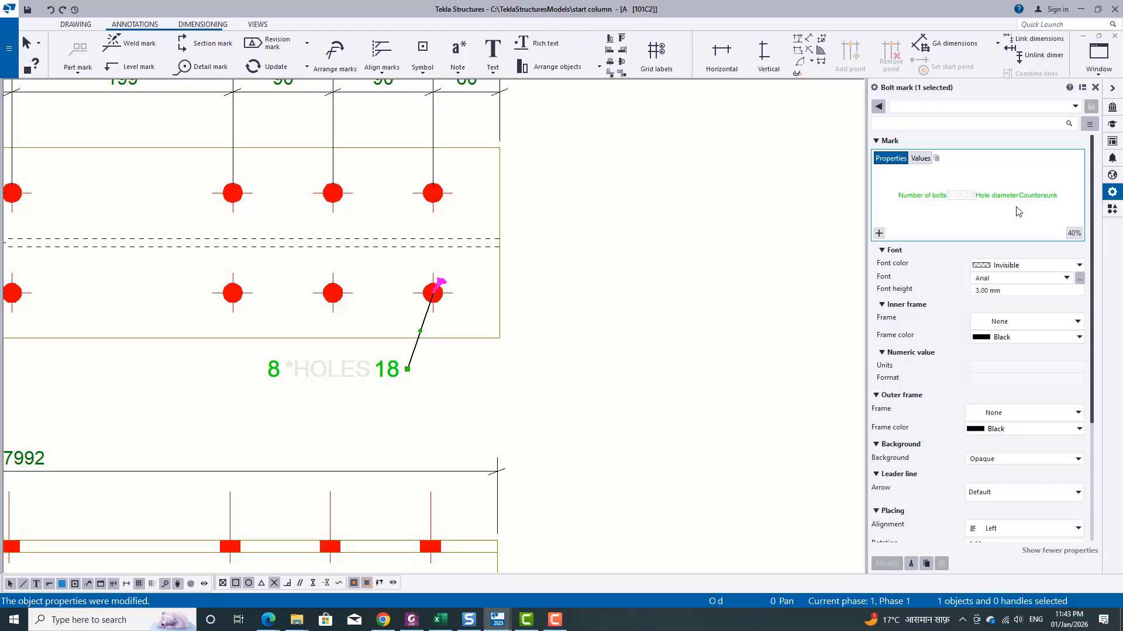
click(724, 316)
click(384, 373)
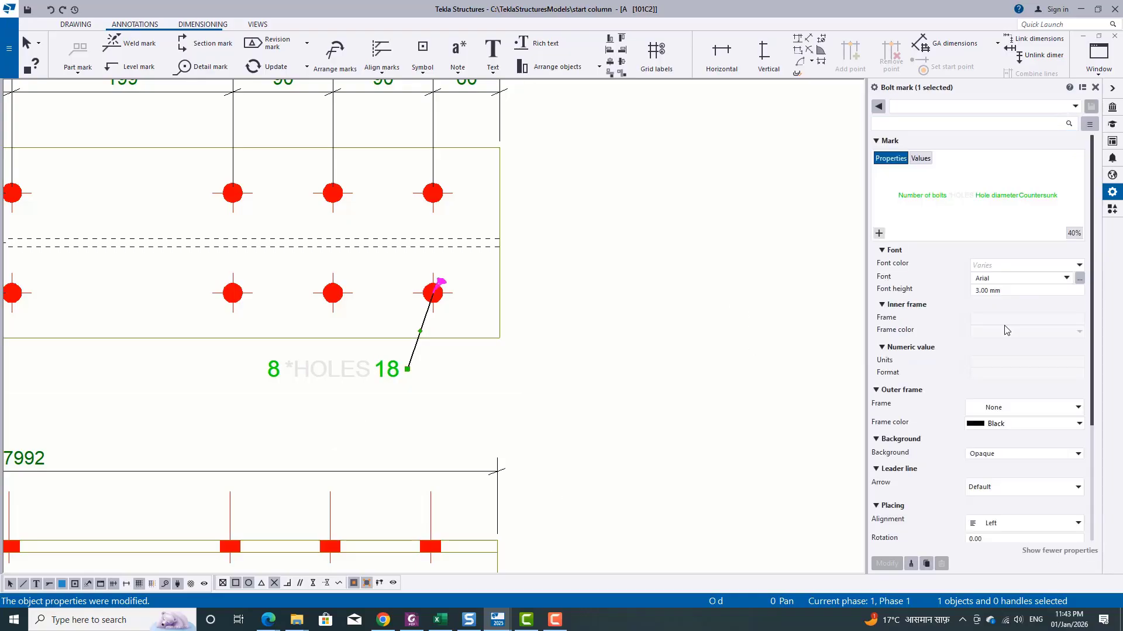
click(978, 195)
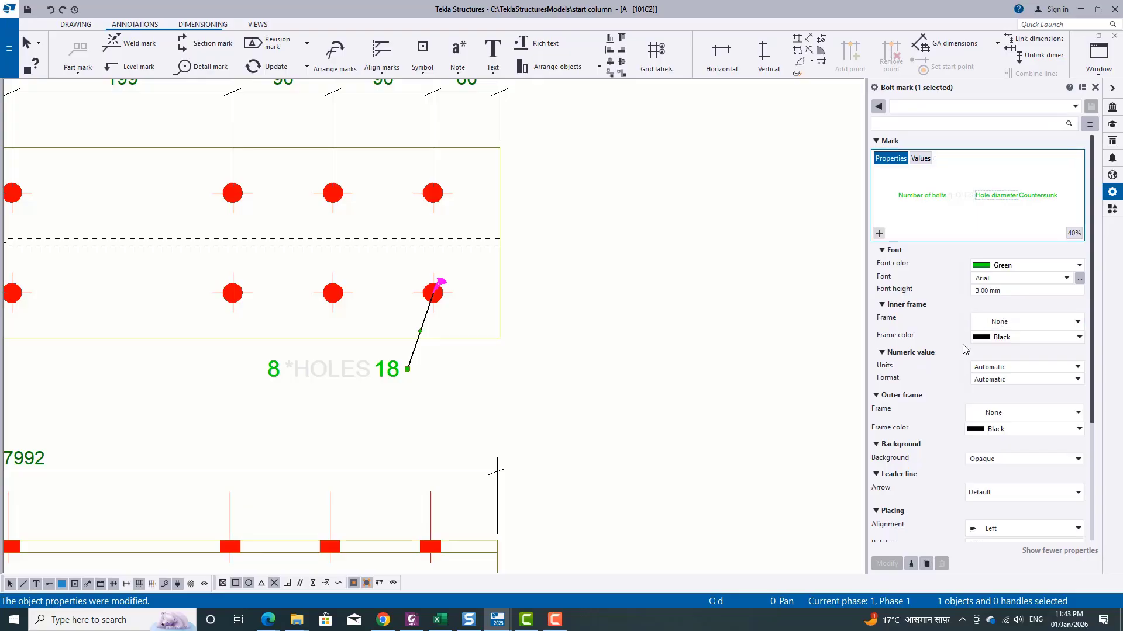
click(879, 234)
double_click(901, 286)
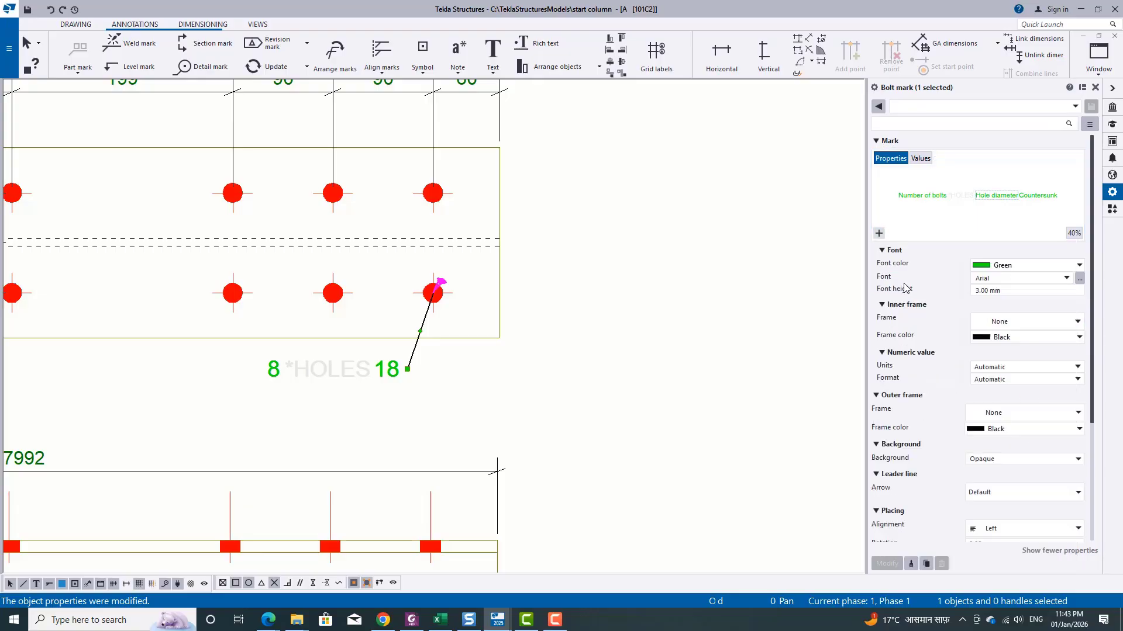
click(462, 172)
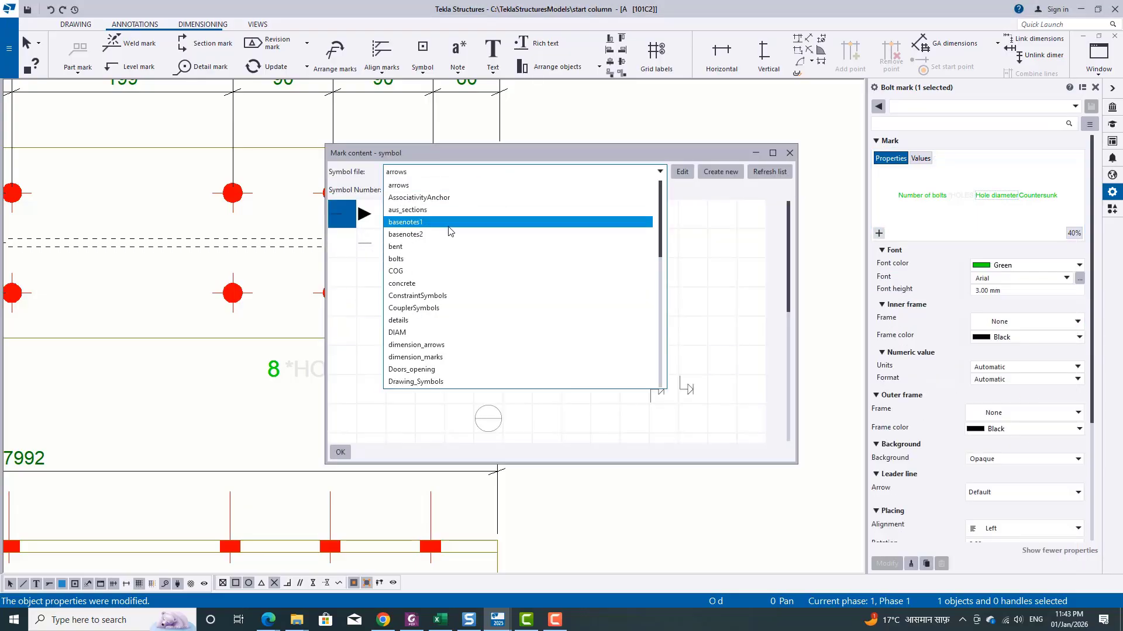
click(418, 333)
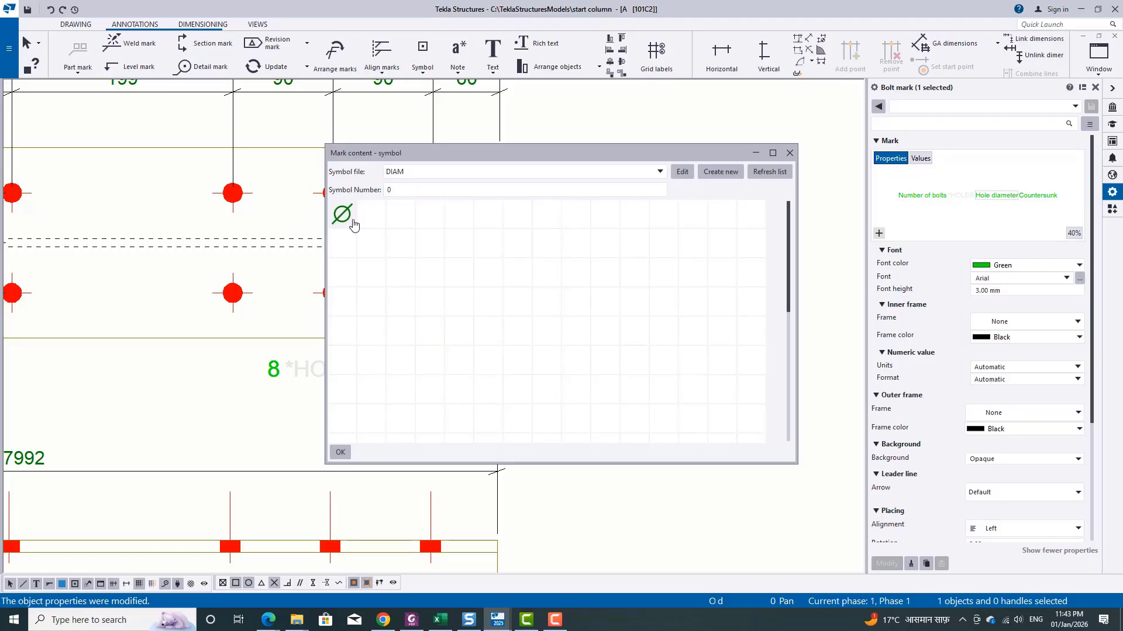
click(340, 453)
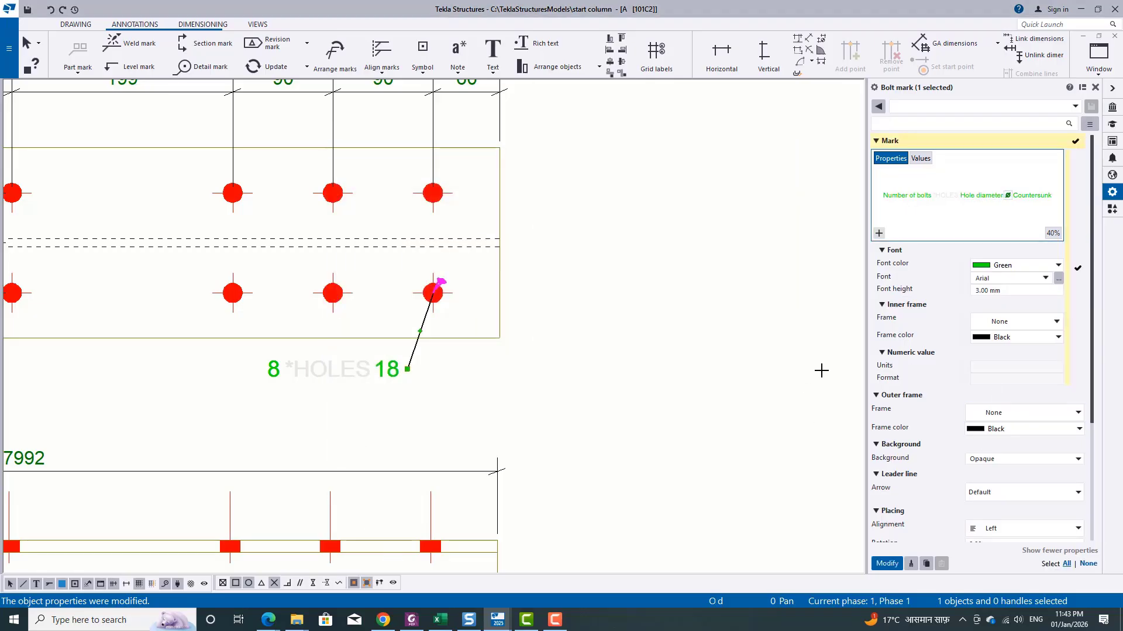
click(886, 564)
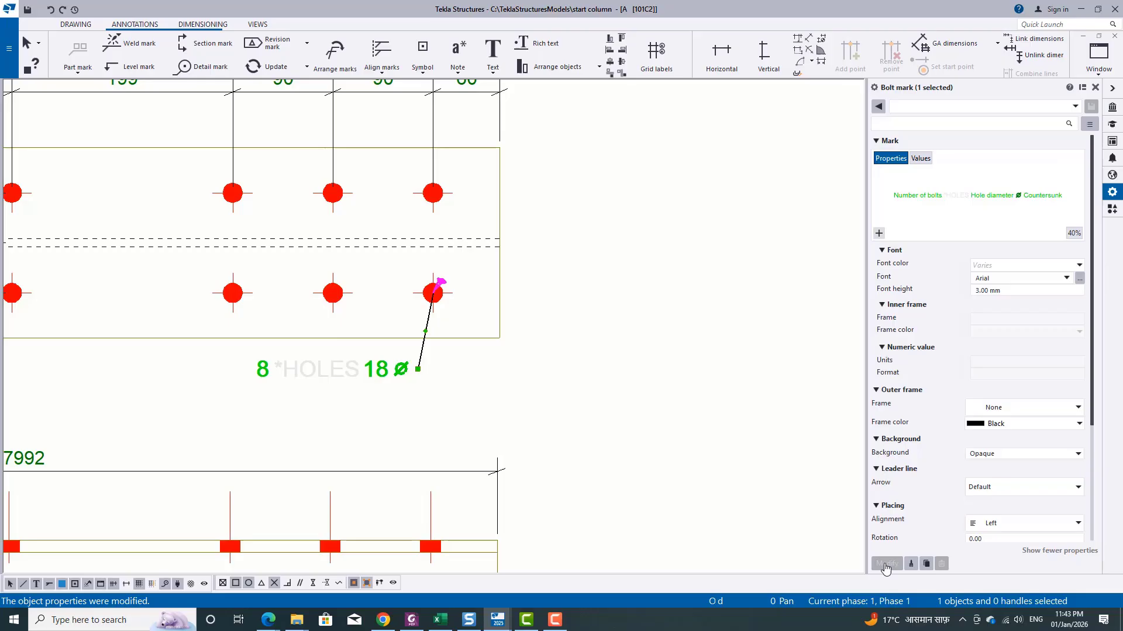
Reorder the bolt mark content so the diameter symbol stands before the hole diameter, and apply it
click(1019, 196)
drag(981, 194, 980, 196)
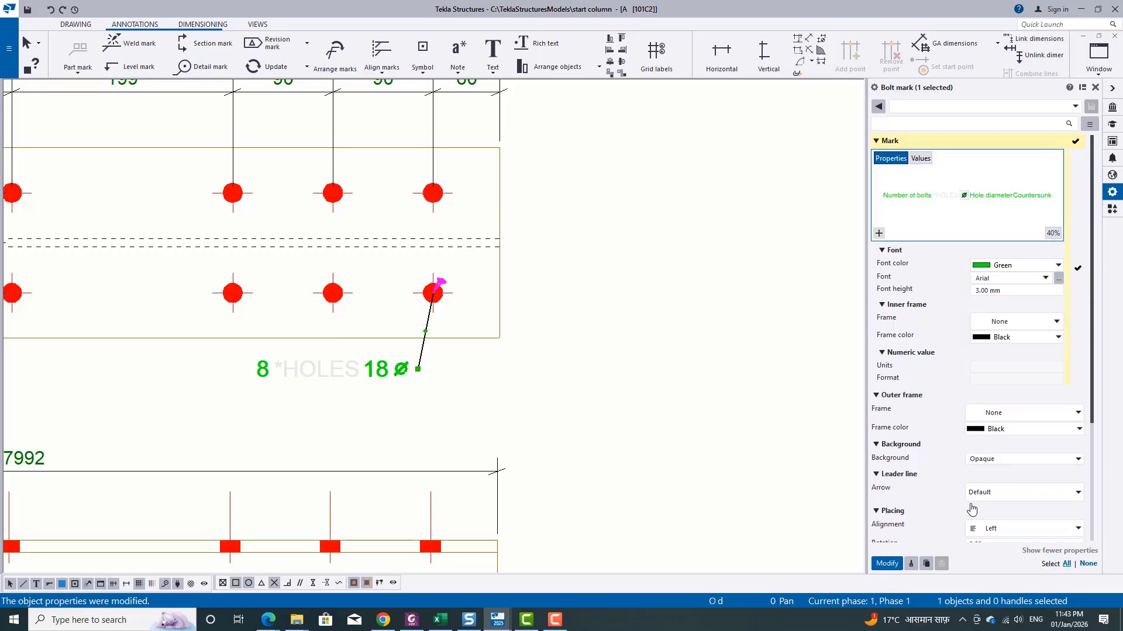
click(885, 565)
click(627, 360)
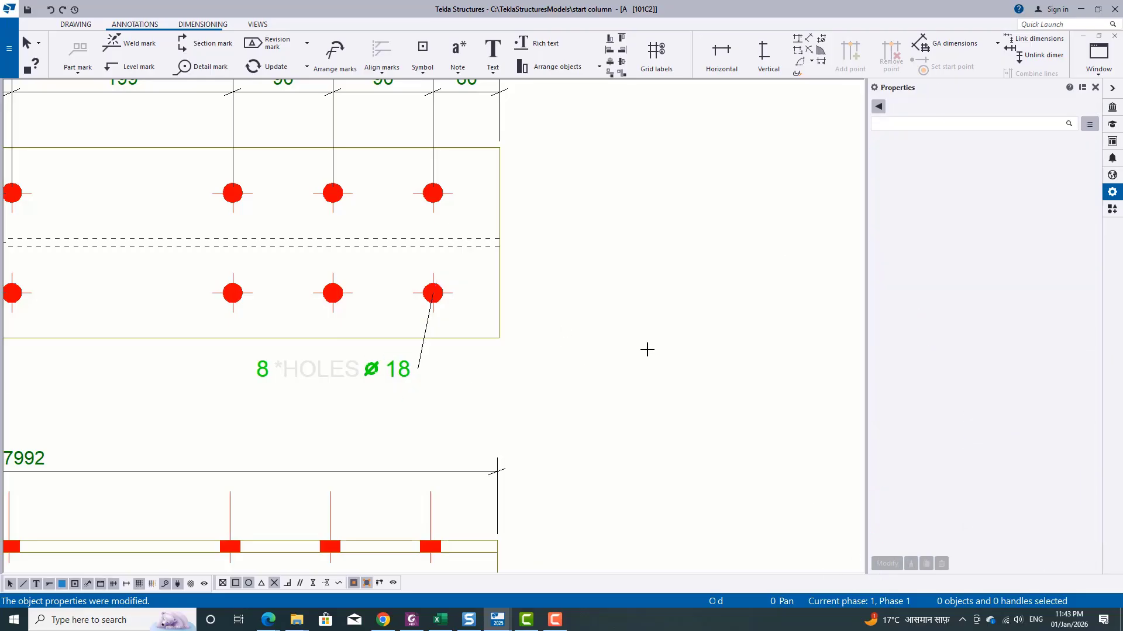
Add a vertical dimension from the upper hole row through the flange centre to the lower row, placed beyond the right-hand end
scroll(671, 391, down, 2)
middle_drag(591, 426, 656, 428)
middle_drag(719, 406, 738, 403)
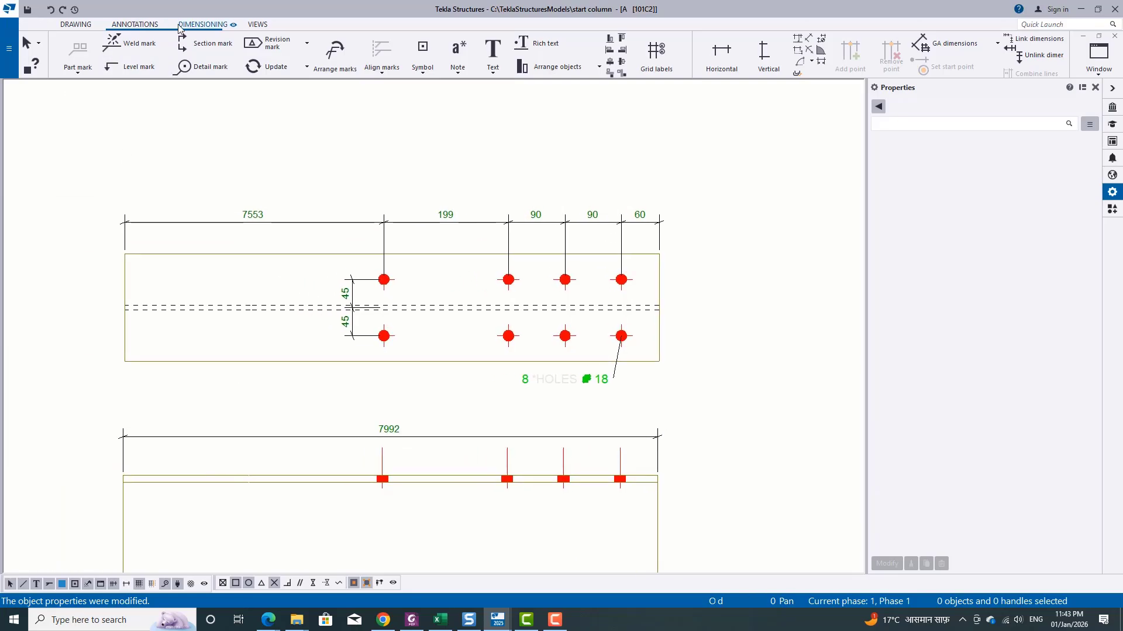
click(198, 25)
click(124, 55)
scroll(439, 277, up, 3)
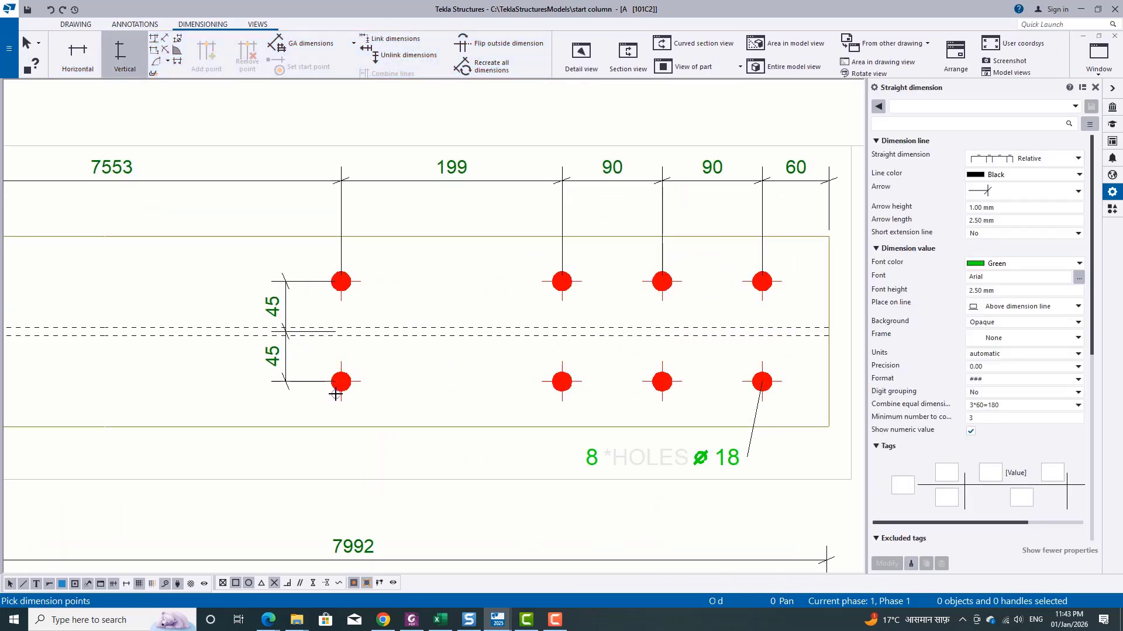
click(340, 282)
middle_drag(817, 383, 587, 379)
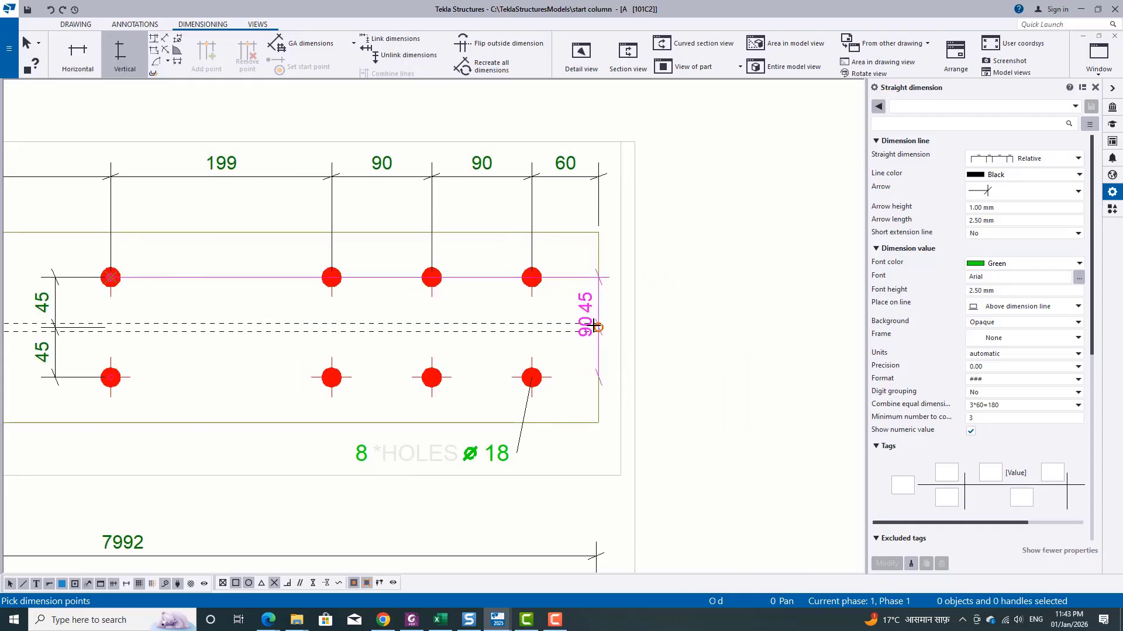
middle_click(694, 335)
right_click(641, 243)
click(659, 252)
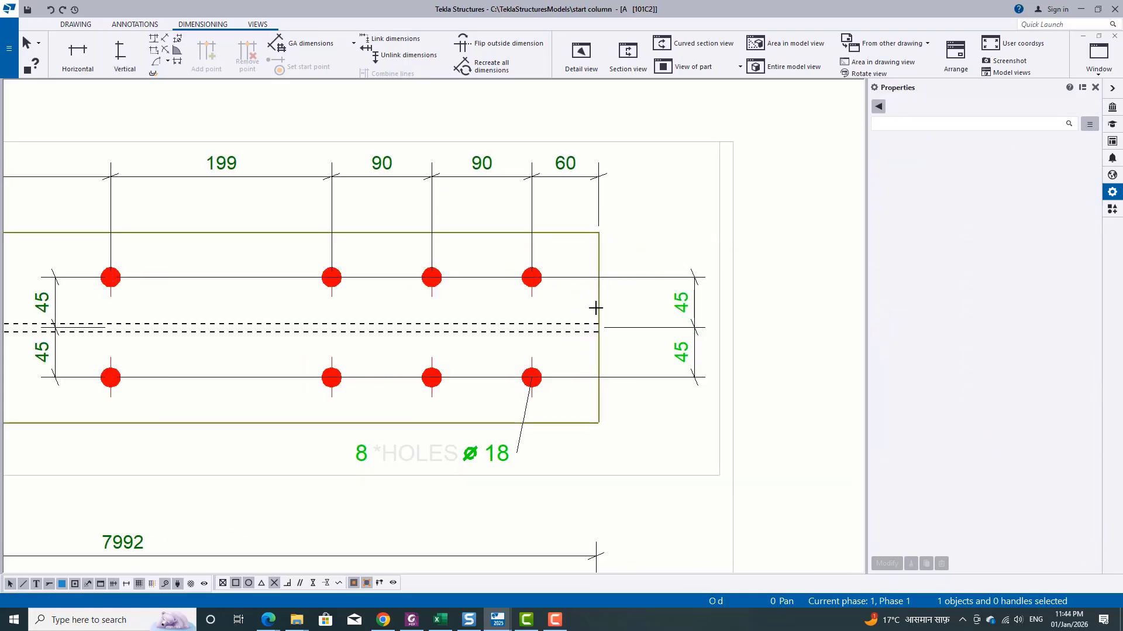
Show the centre line of the flange part in the upper single-part view
click(899, 565)
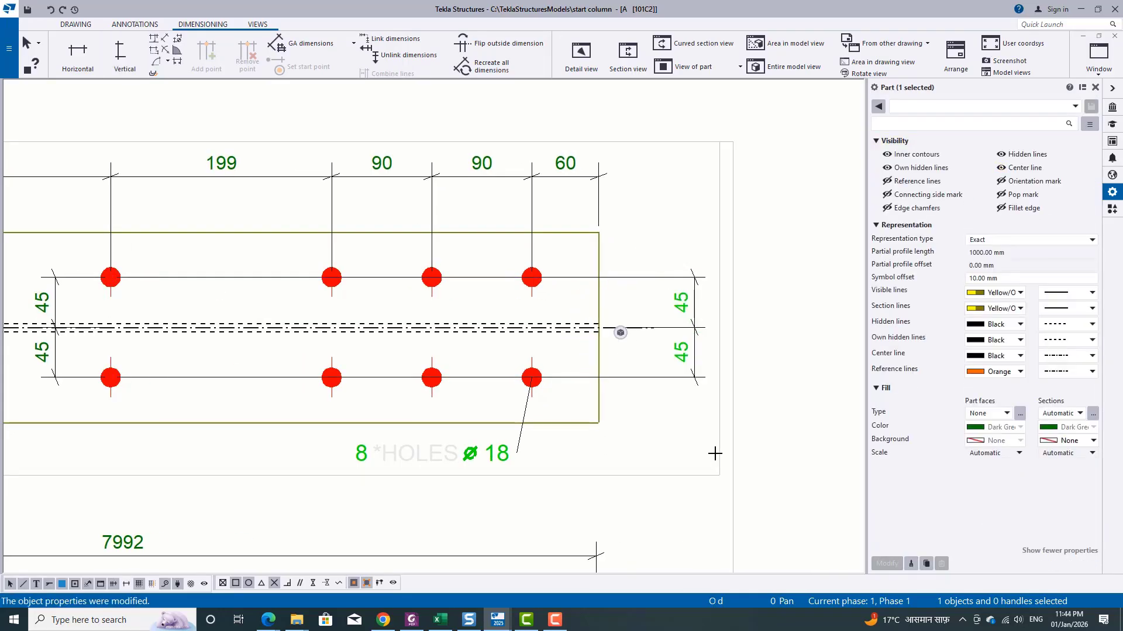
click(731, 415)
scroll(731, 411, down, 2)
click(526, 459)
middle_drag(446, 476, 494, 470)
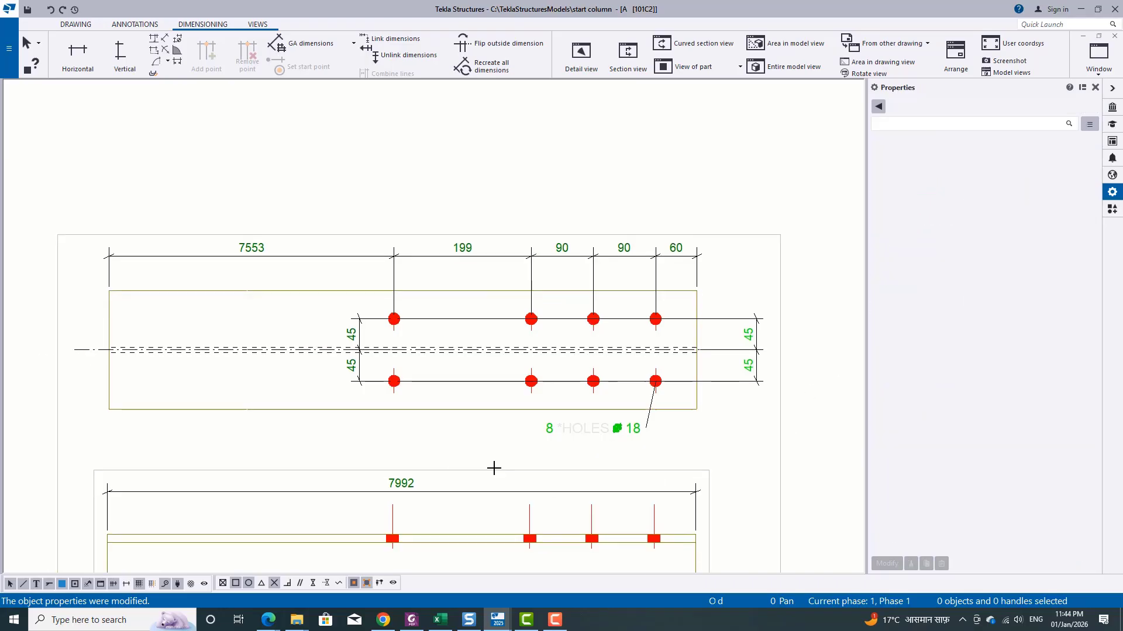
Shift the 8 *HOLES Ø 18 bolt mark slightly to the left beneath the flange outline
scroll(655, 451, up, 4)
drag(553, 421, 523, 422)
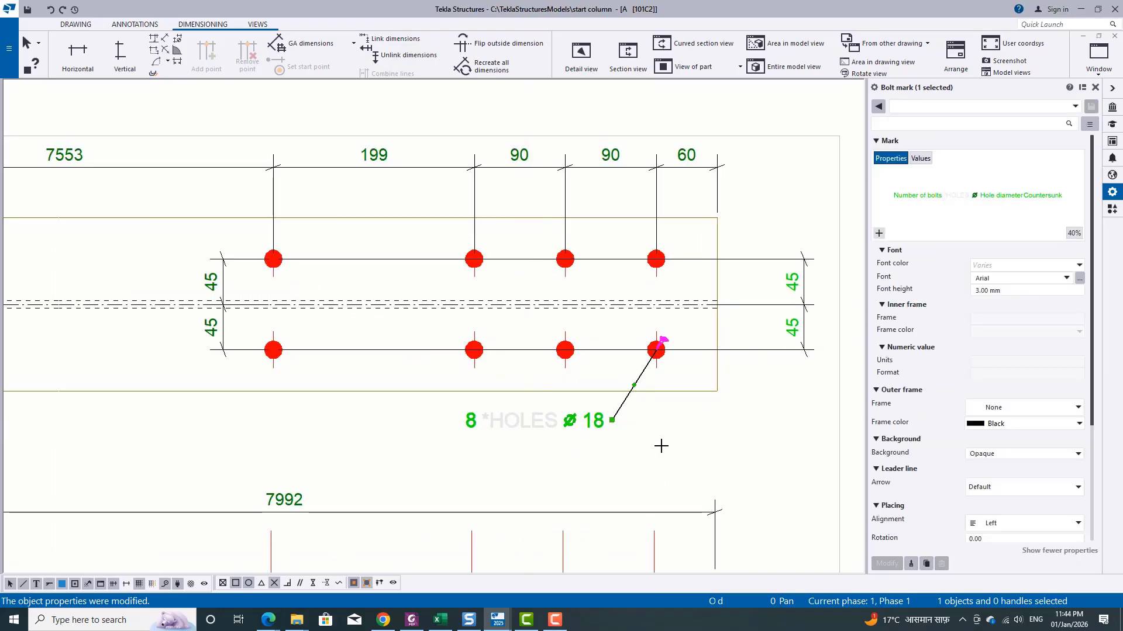
click(660, 446)
Move both flange part views together down to just above the general notes table
scroll(660, 446, down, 7)
scroll(654, 394, down, 3)
middle_drag(680, 474, 689, 341)
scroll(660, 329, up, 2)
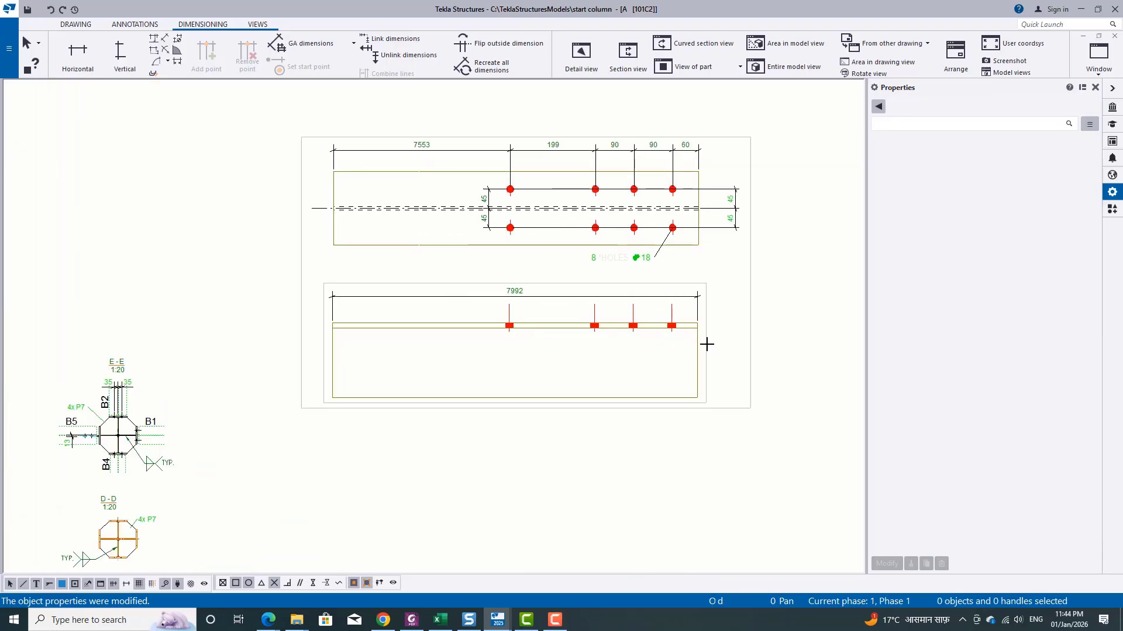
click(707, 344)
click(751, 294)
scroll(753, 333, down, 4)
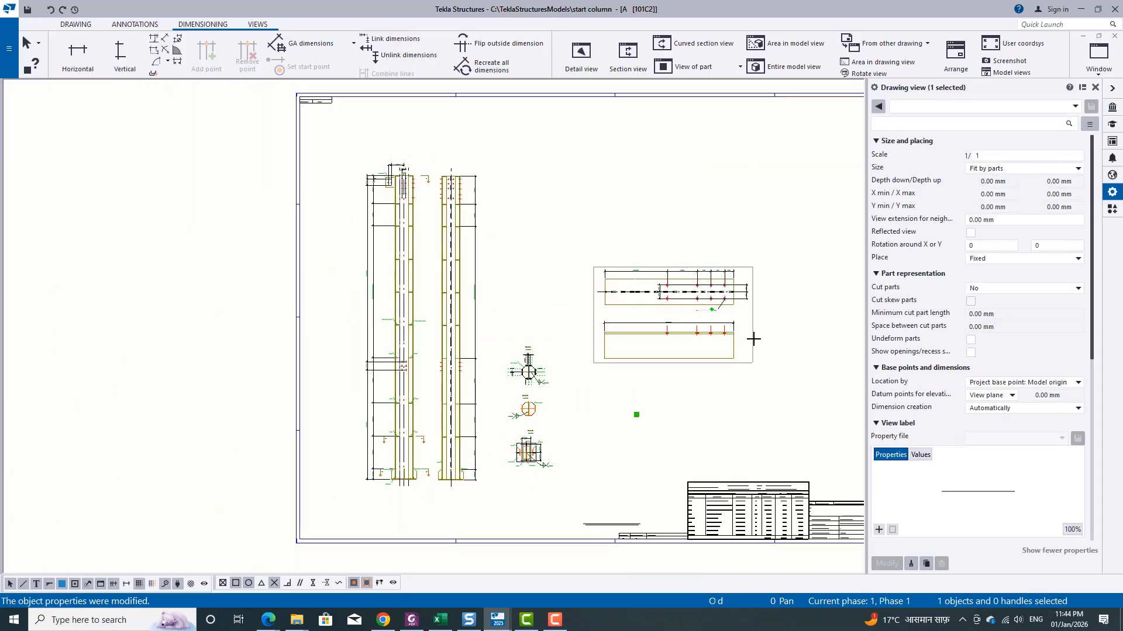
drag(753, 339, 722, 445)
click(768, 437)
Create single-part views of the left-hand flange part in the left column elevation
middle_drag(737, 467, 696, 416)
scroll(345, 321, up, 6)
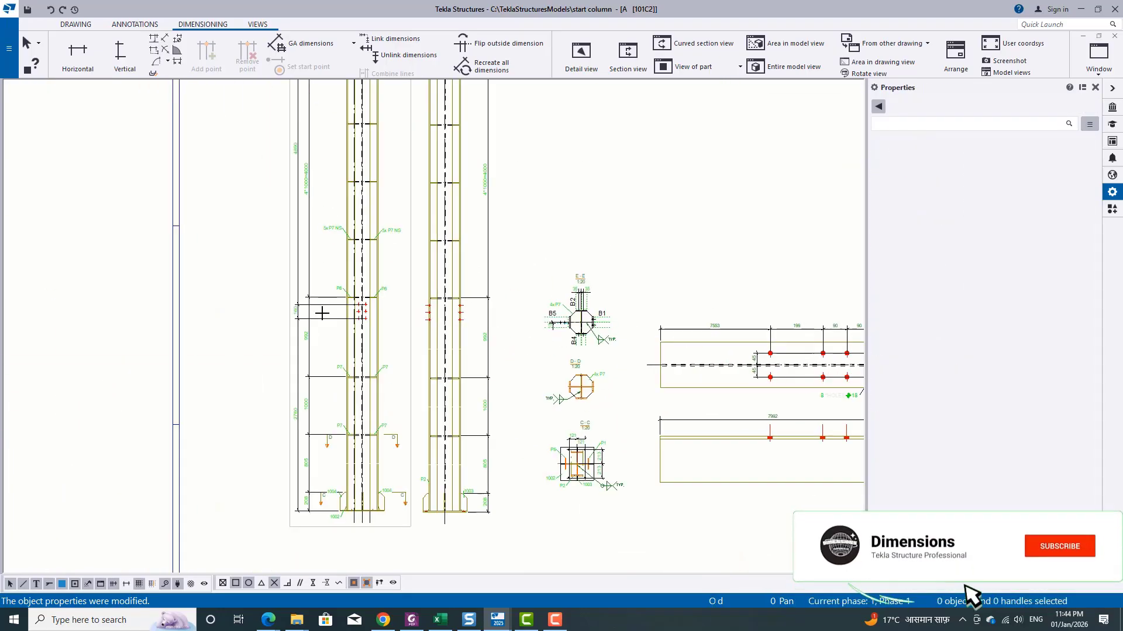
right_click(357, 332)
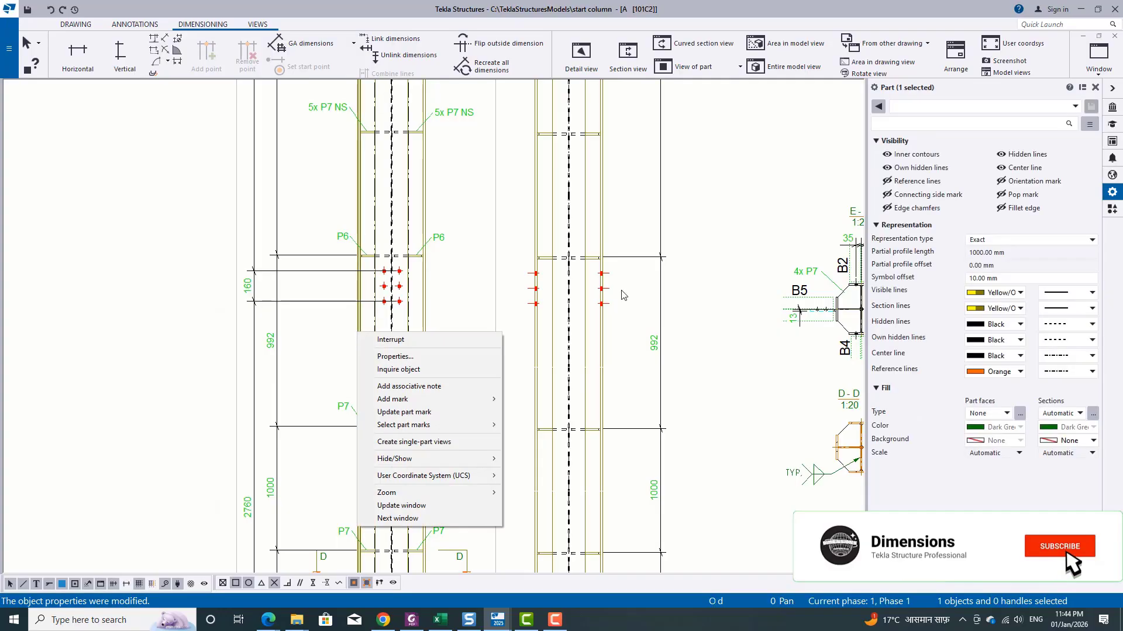
click(470, 444)
scroll(436, 367, down, 5)
scroll(416, 446, up, 3)
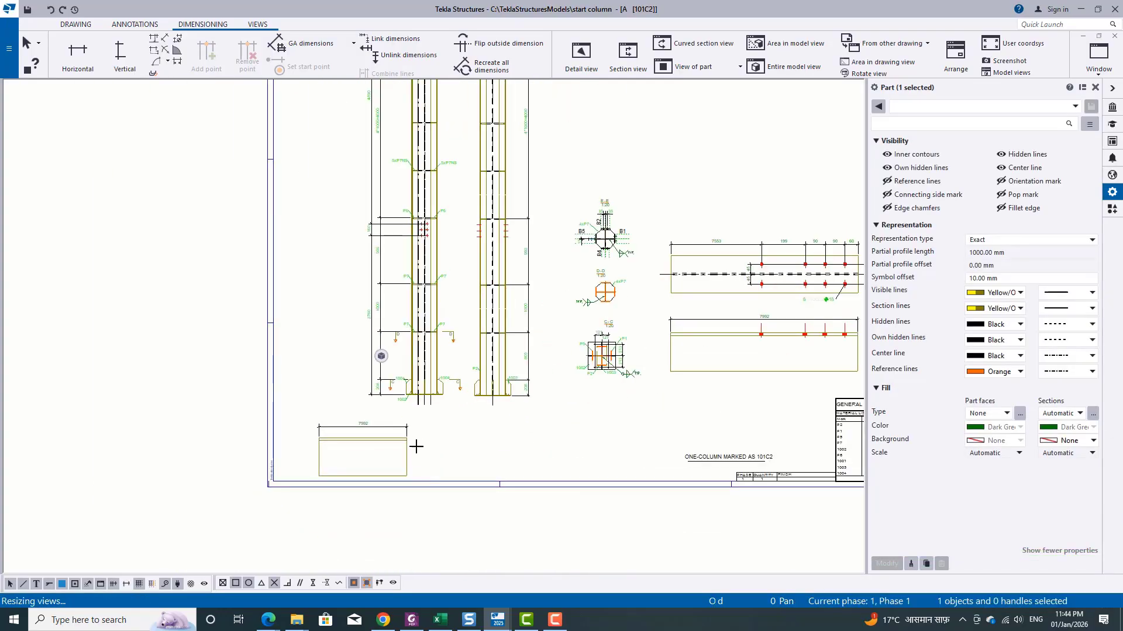
Move the new plain single-part view from the sheet's lower left corner to directly beneath the stacked flange part views
mouse_move(414, 434)
mouse_down()
mouse_move(289, 439)
mouse_move(635, 423)
mouse_up()
scroll(614, 445, up, 2)
scroll(643, 432, up, 2)
click(643, 421)
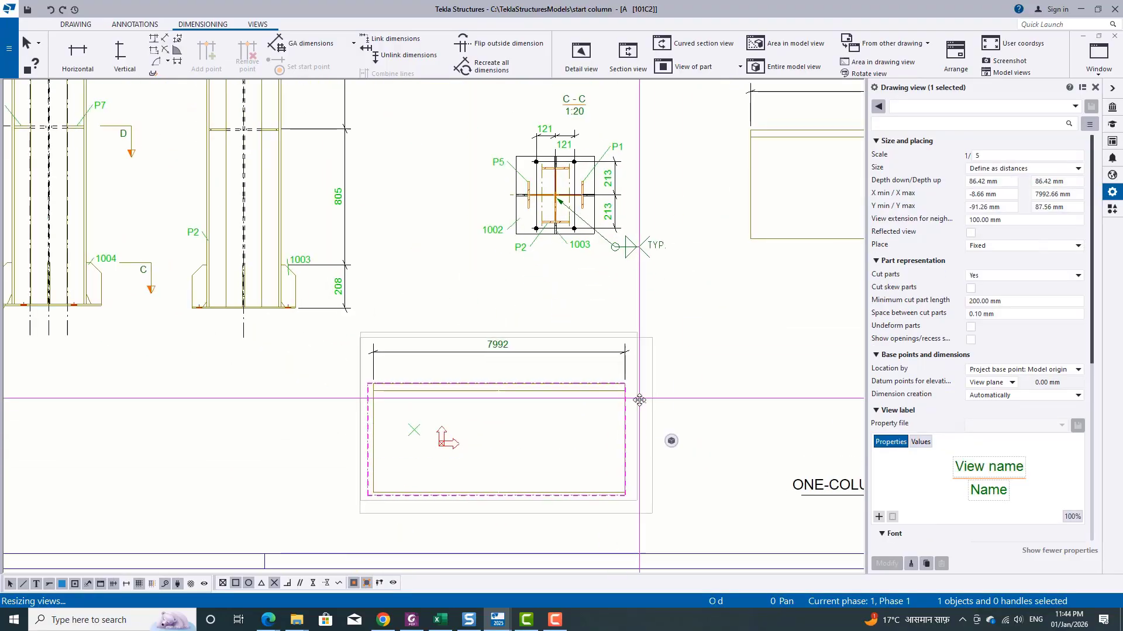
click(732, 426)
scroll(731, 426, down, 3)
scroll(296, 318, up, 2)
scroll(416, 386, down, 3)
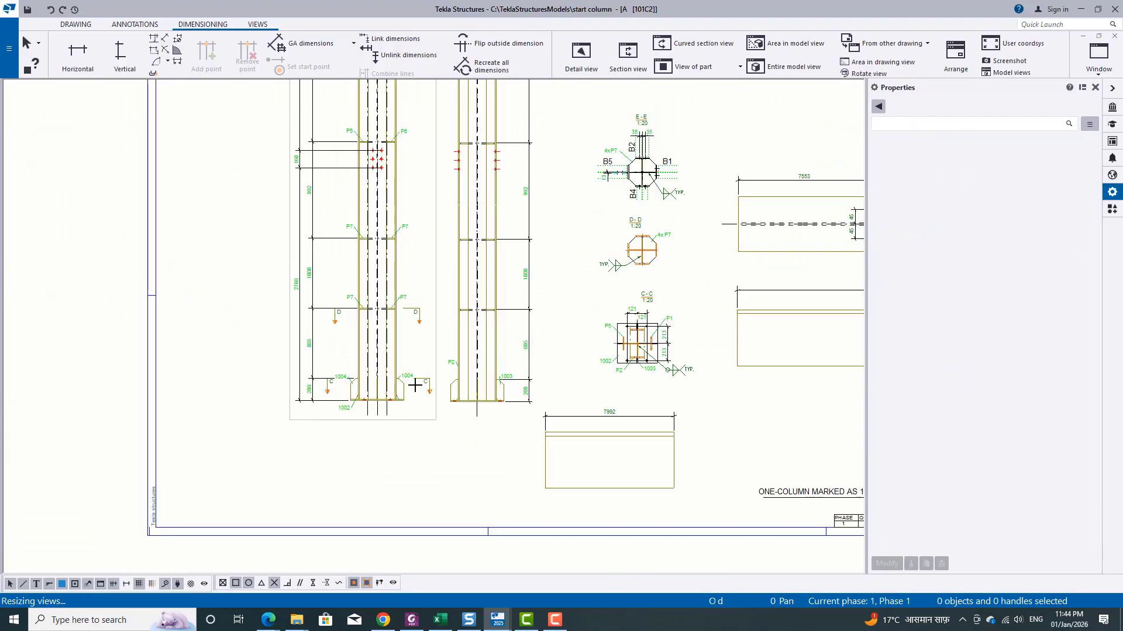
mouse_move(475, 221)
middle_down()
mouse_move(493, 357)
mouse_move(413, 392)
middle_up()
scroll(357, 252, down, 4)
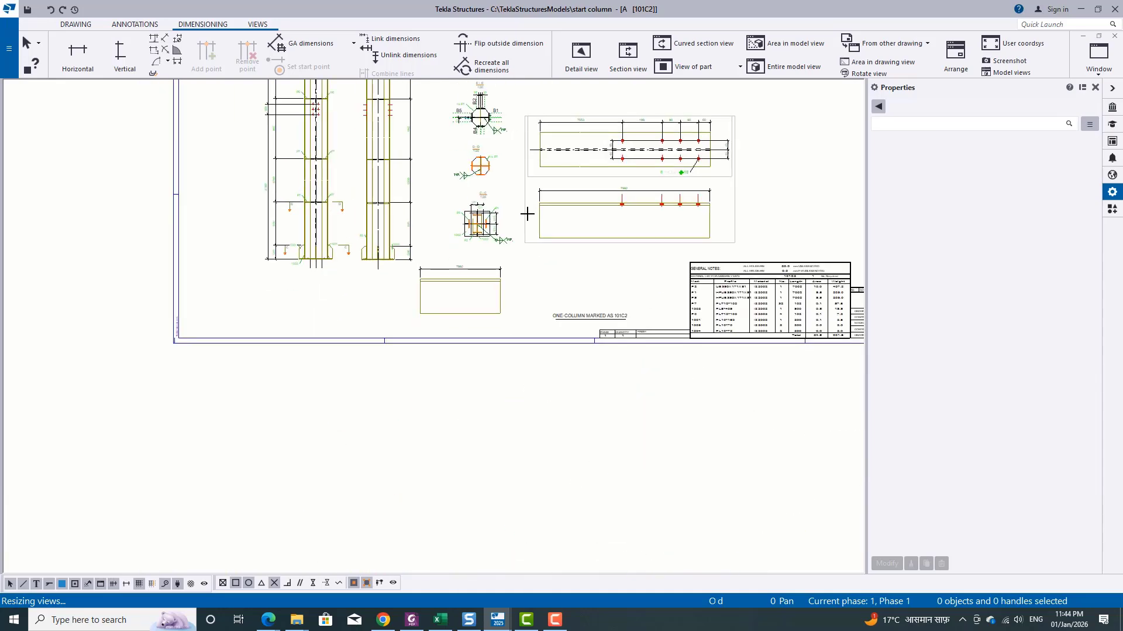
scroll(501, 292, up, 3)
mouse_move(515, 294)
mouse_down()
mouse_move(924, 243)
mouse_move(824, 244)
mouse_up()
Create single-part views of the main column profile in the right column elevation
scroll(527, 384, down, 3)
scroll(536, 171, up, 4)
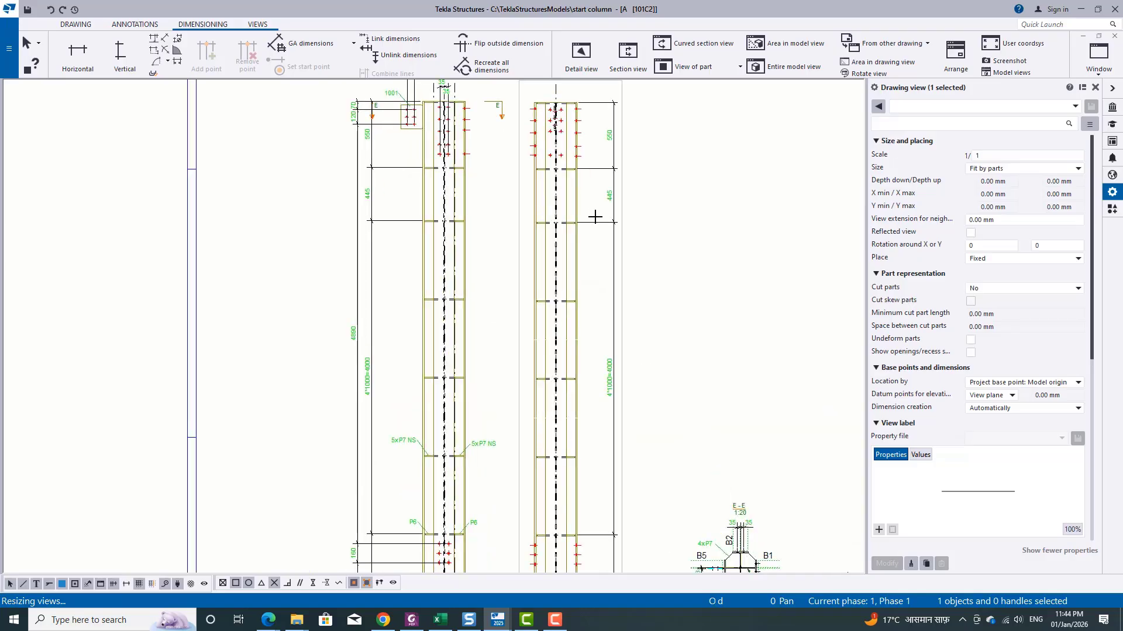
right_click(567, 187)
click(654, 303)
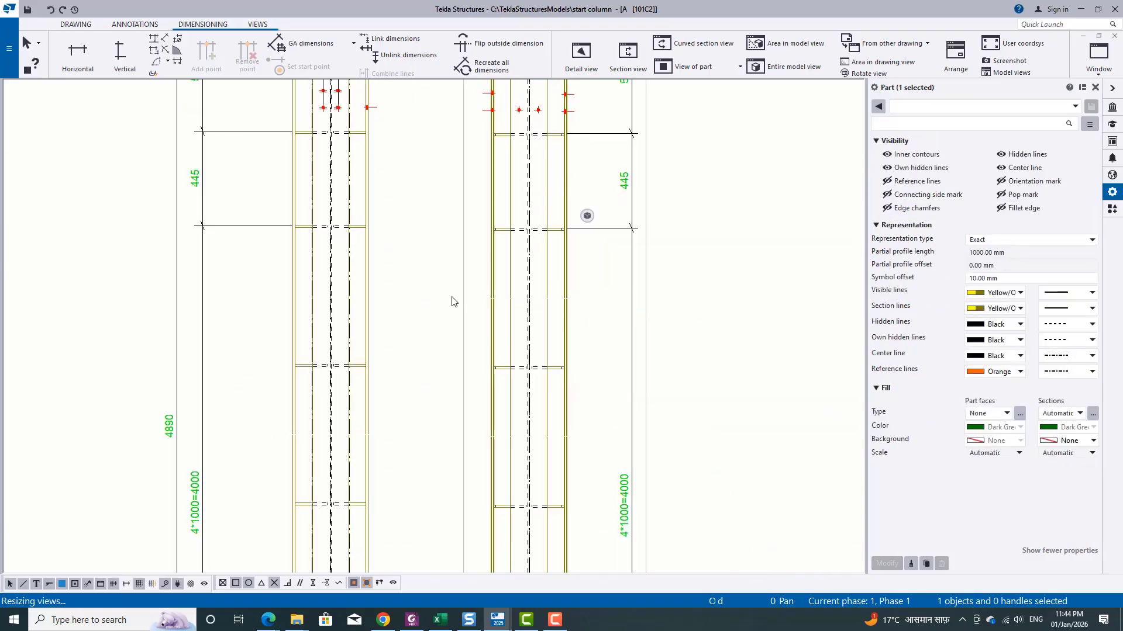
Move the new main profile views to the empty upper area beside the elevations and stack one directly beneath the other
click(714, 320)
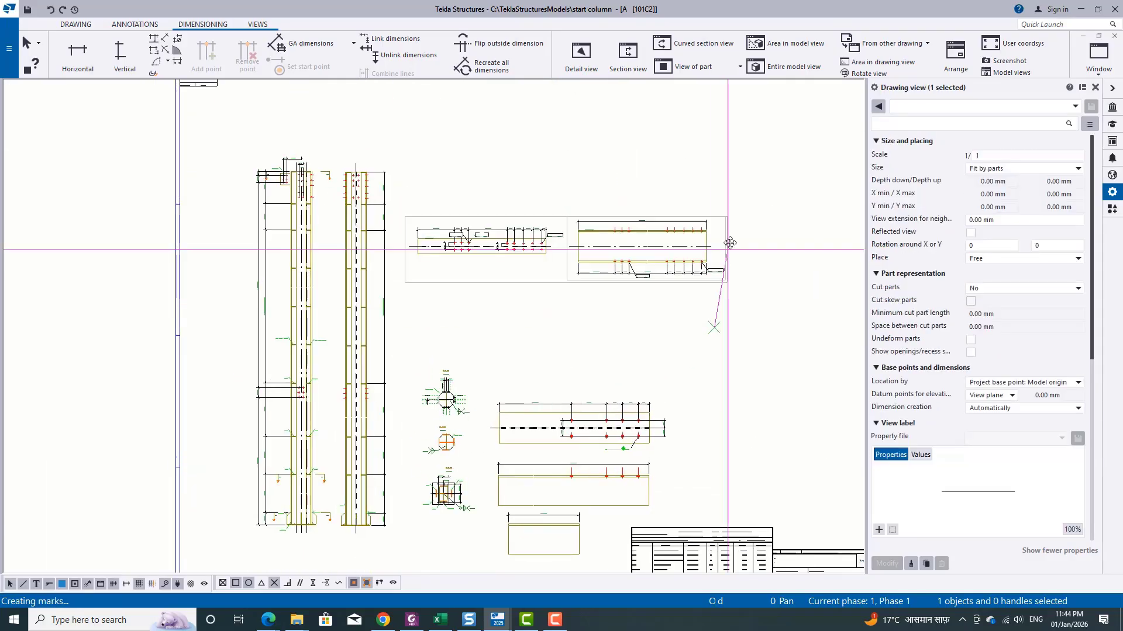
scroll(747, 188, up, 5)
drag(750, 183, 436, 270)
click(563, 333)
middle_drag(301, 197, 486, 261)
scroll(486, 261, up, 3)
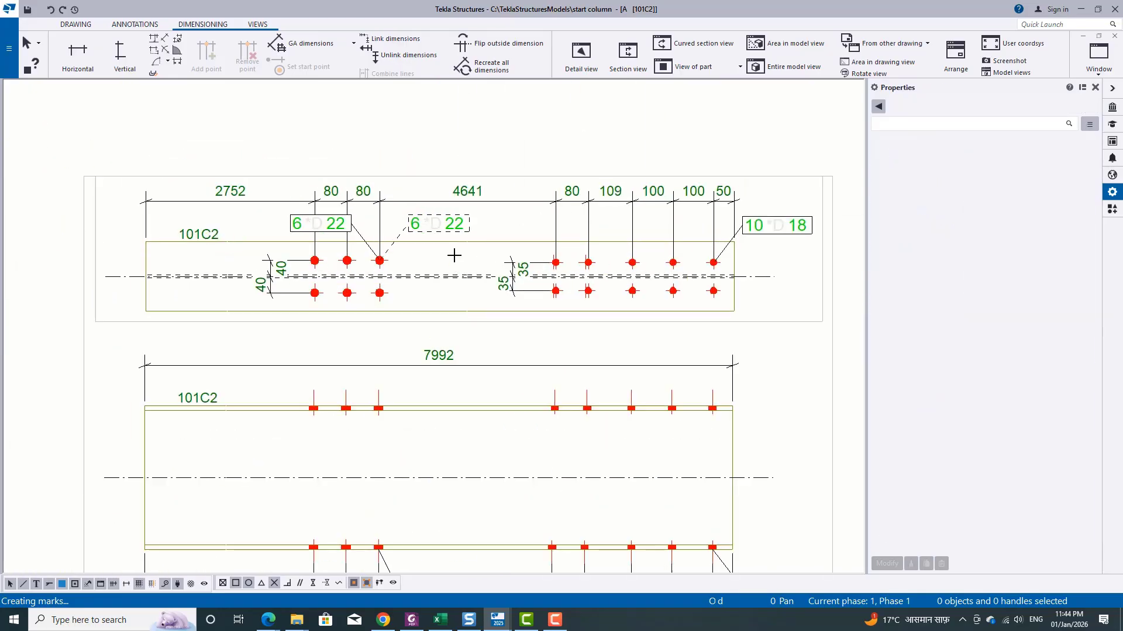
Copy the format of the 8 HOLES Ø18 mark in the flange part view to all five bolt marks in the main profile views
scroll(784, 353, down, 5)
scroll(554, 486, up, 6)
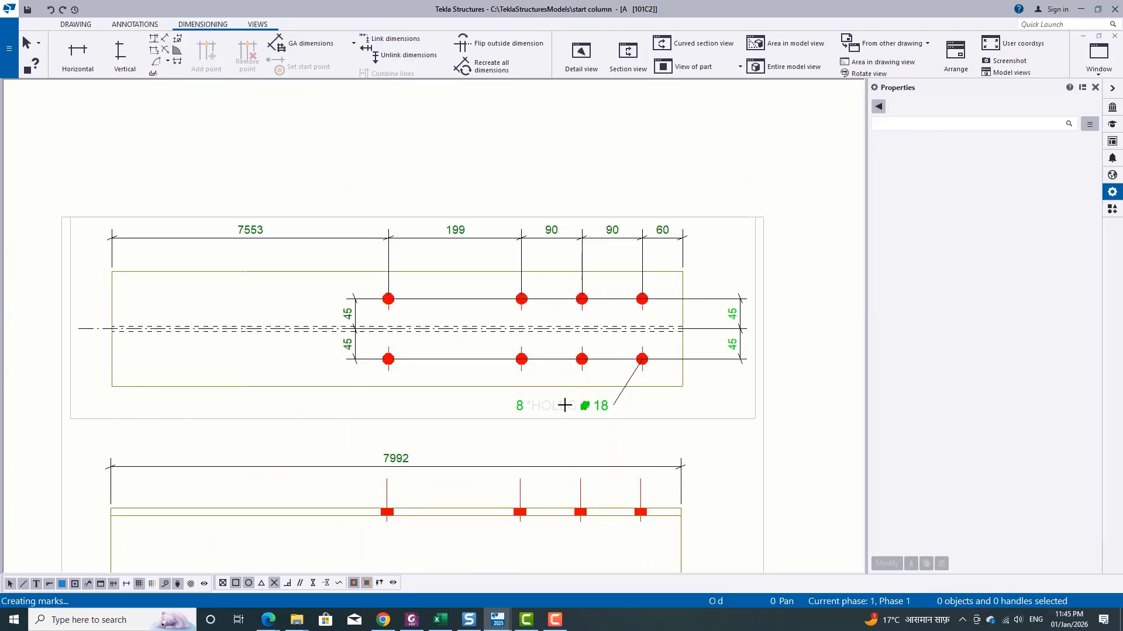
click(565, 405)
scroll(728, 445, down, 4)
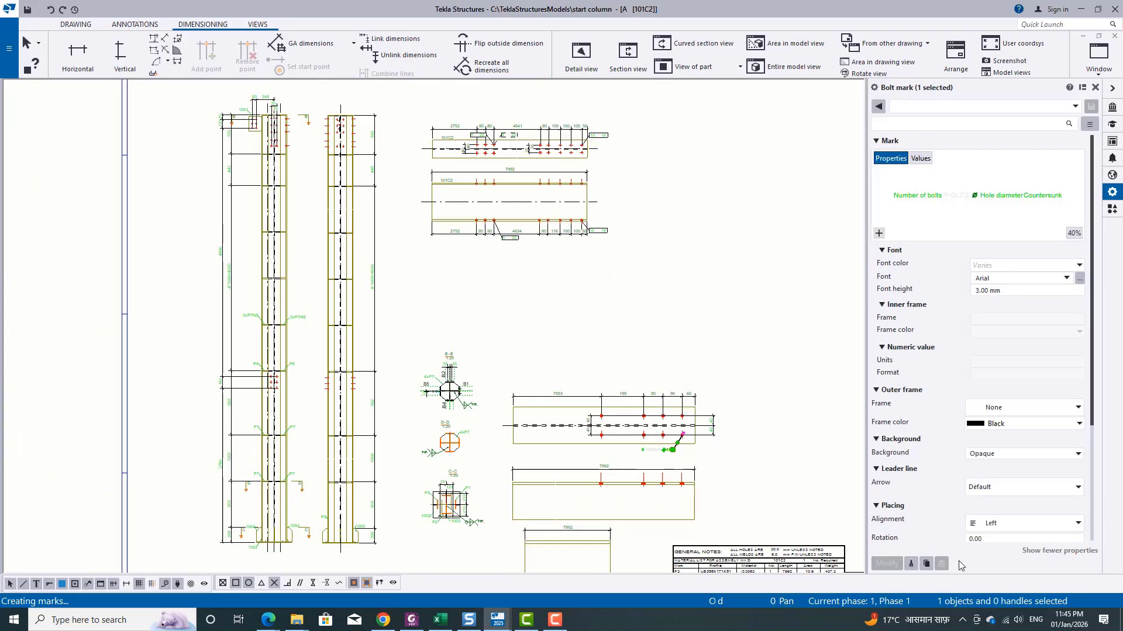
click(911, 563)
scroll(544, 392, up, 5)
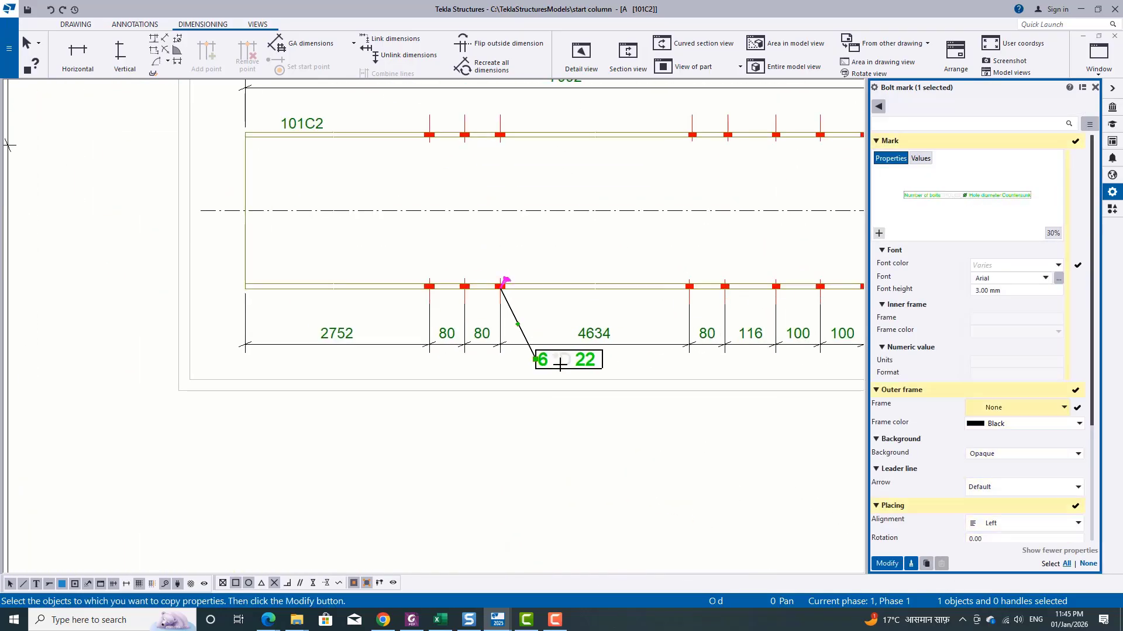
middle_drag(704, 425, 421, 407)
scroll(654, 308, down, 3)
middle_drag(553, 186, 636, 353)
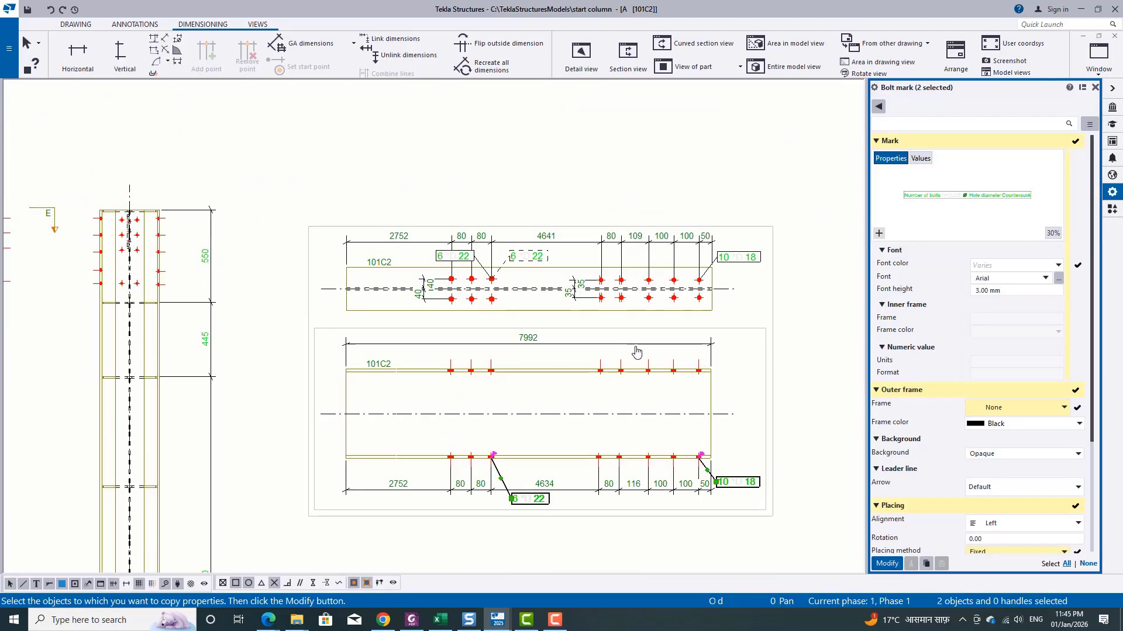
scroll(758, 243, up, 2)
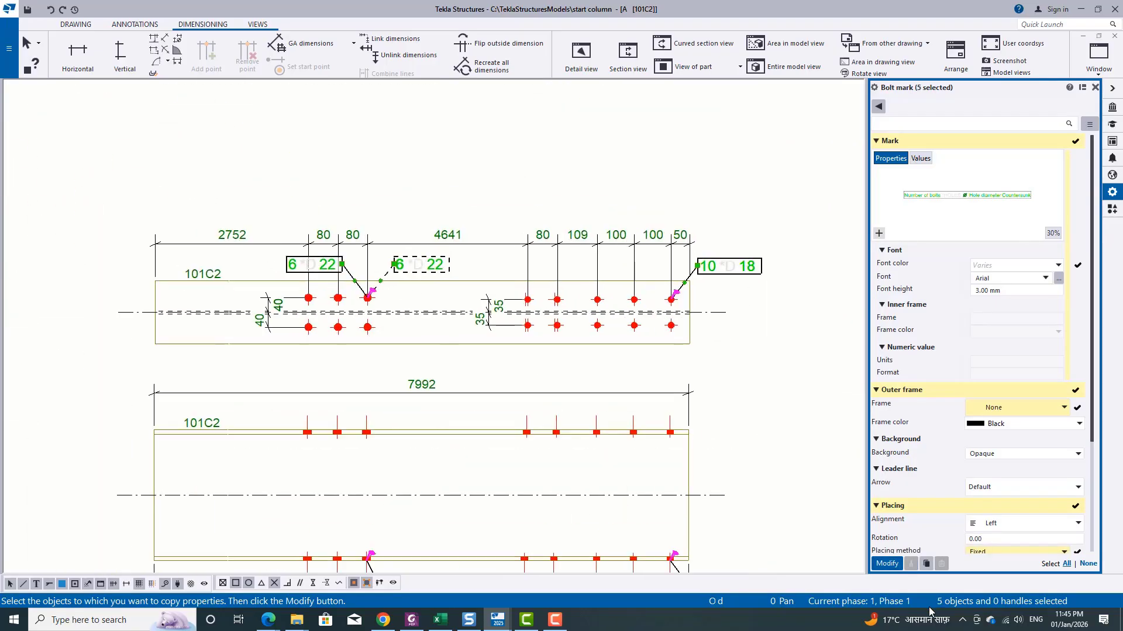
scroll(288, 281, up, 1)
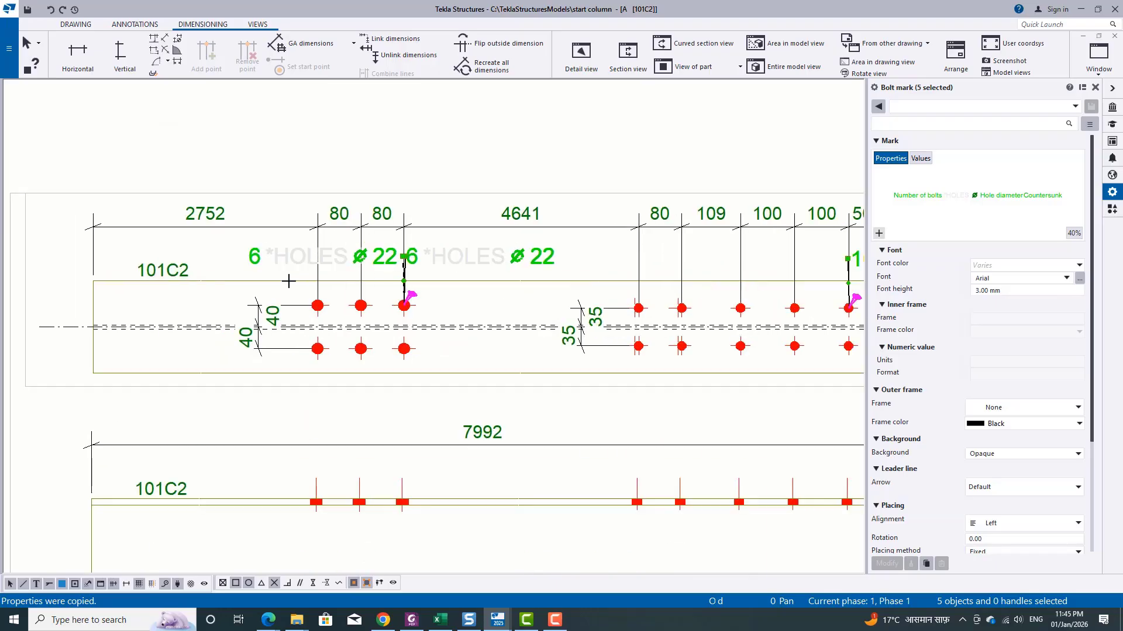
Delete both bolt hole marks beneath the lower main profile view
scroll(296, 272, down, 3)
middle_drag(473, 441, 525, 292)
click(456, 390)
scroll(431, 323, up, 3)
click(436, 328)
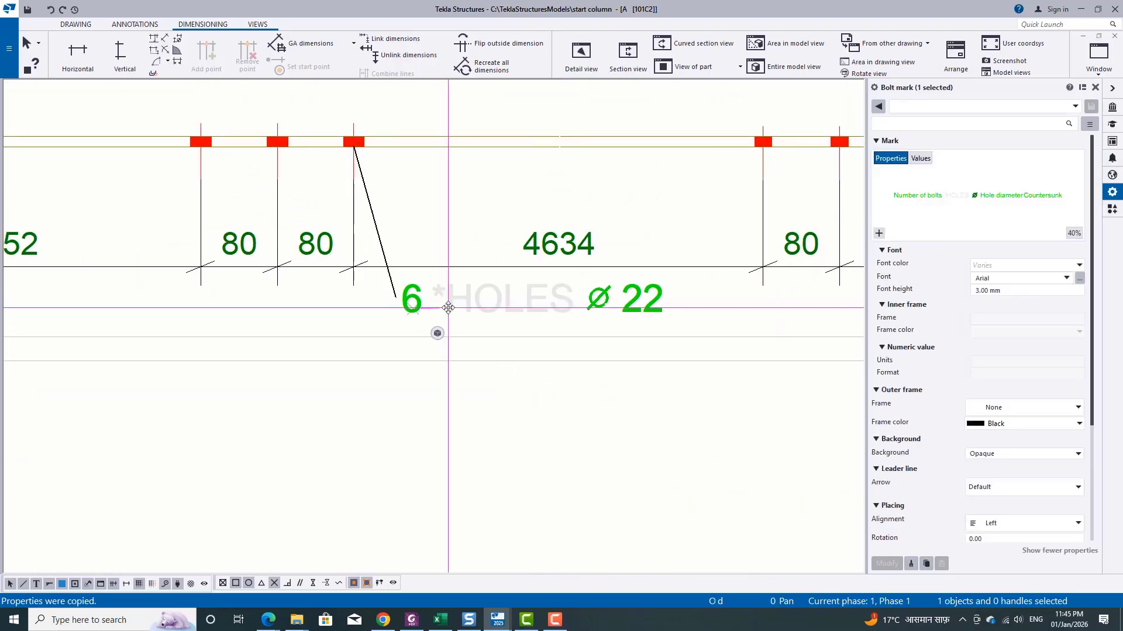
scroll(439, 334, down, 4)
key(Delete)
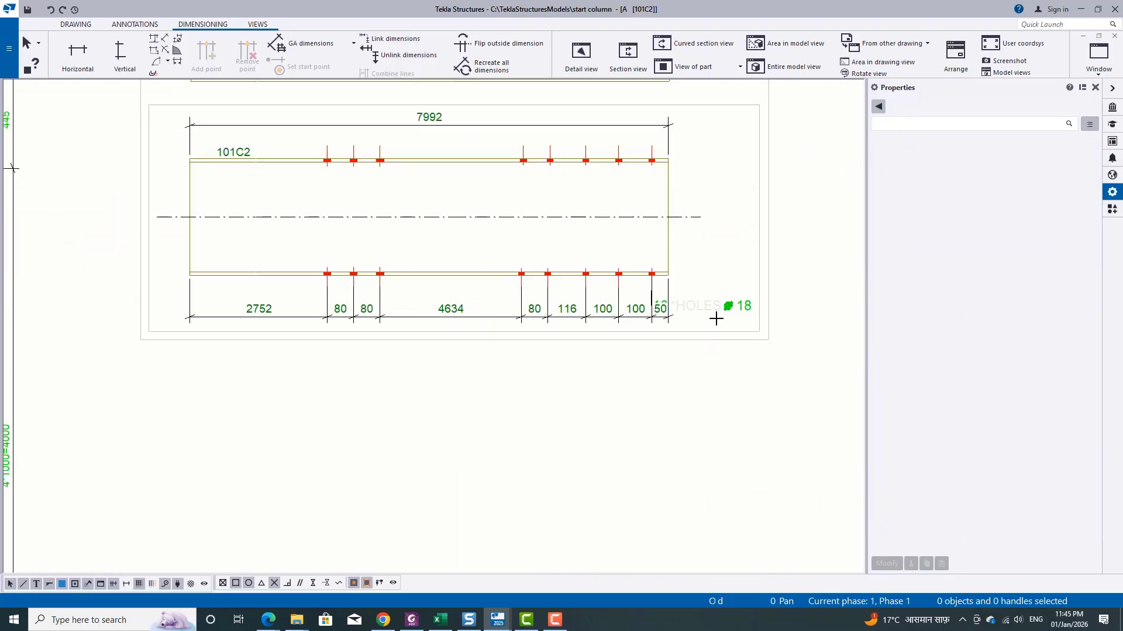
click(714, 309)
key(Delete)
Move the 10 HOLES Ø18 mark beneath the upper main profile view, left of its last bolt columns
scroll(667, 408, down, 2)
middle_drag(613, 198, 630, 254)
scroll(630, 254, up, 1)
scroll(630, 253, up, 3)
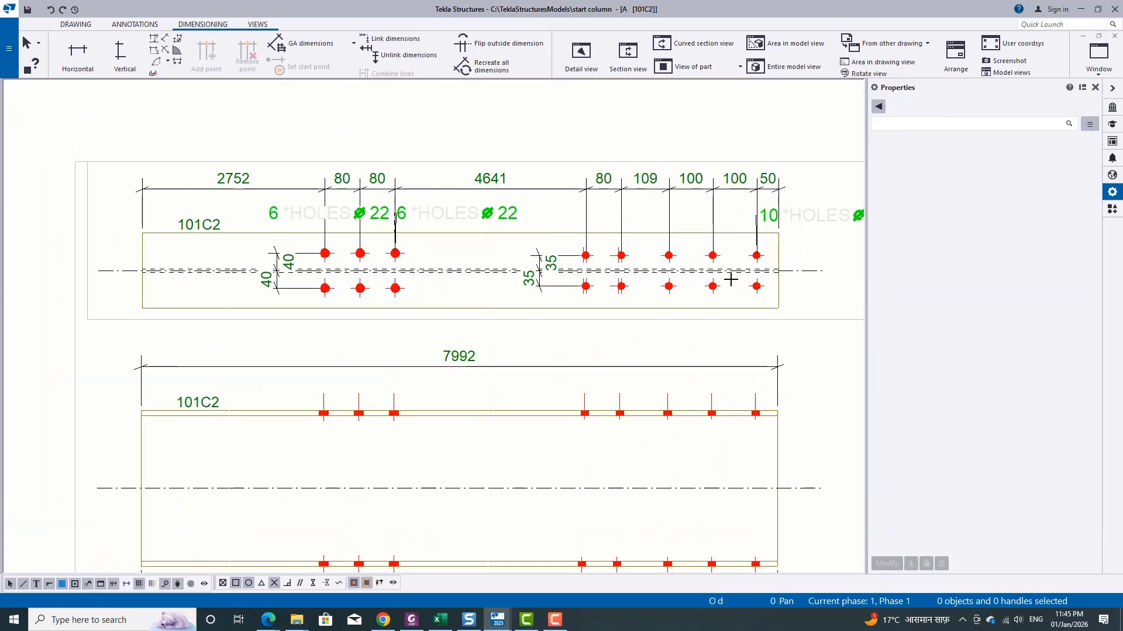
click(732, 233)
drag(733, 234, 321, 401)
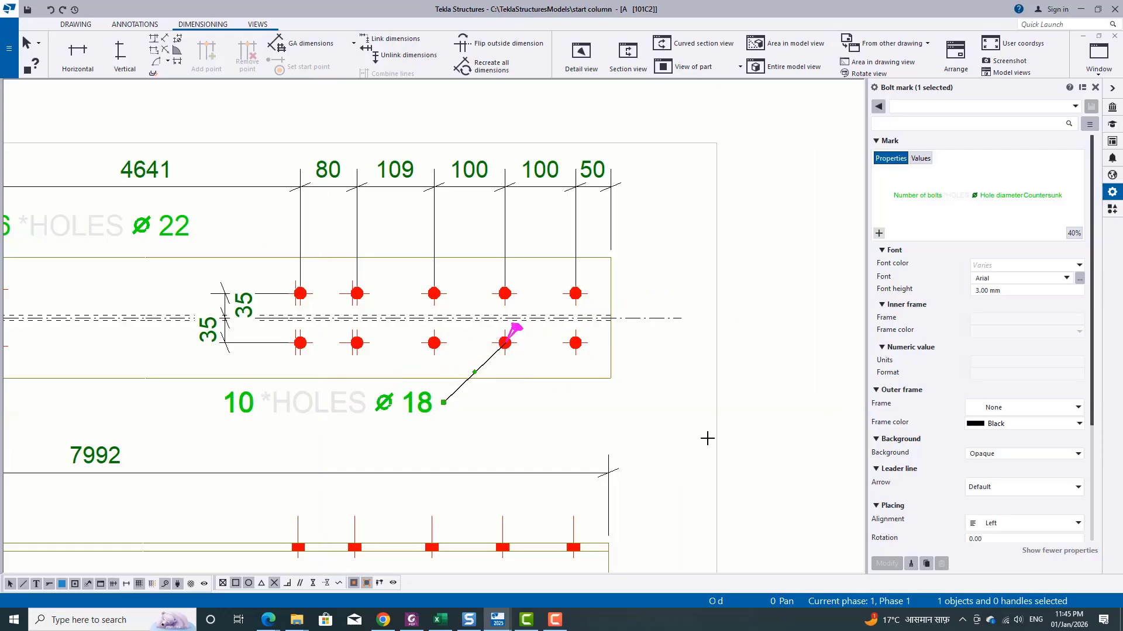
click(707, 439)
Separate the two overlapping 6 HOLES Ø22 marks in the upper profile view and delete the duplicate with the dashed leader
scroll(304, 431, down, 2)
middle_drag(304, 431, 604, 416)
scroll(361, 292, up, 2)
drag(506, 297, 550, 295)
drag(294, 293, 231, 393)
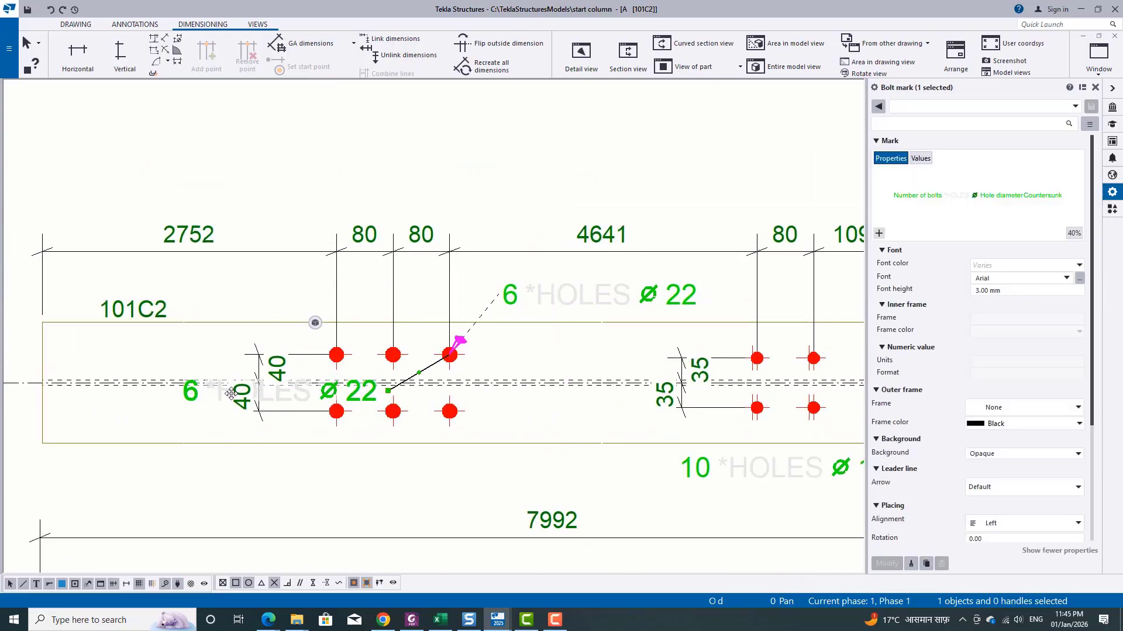
key(Delete)
scroll(398, 323, down, 2)
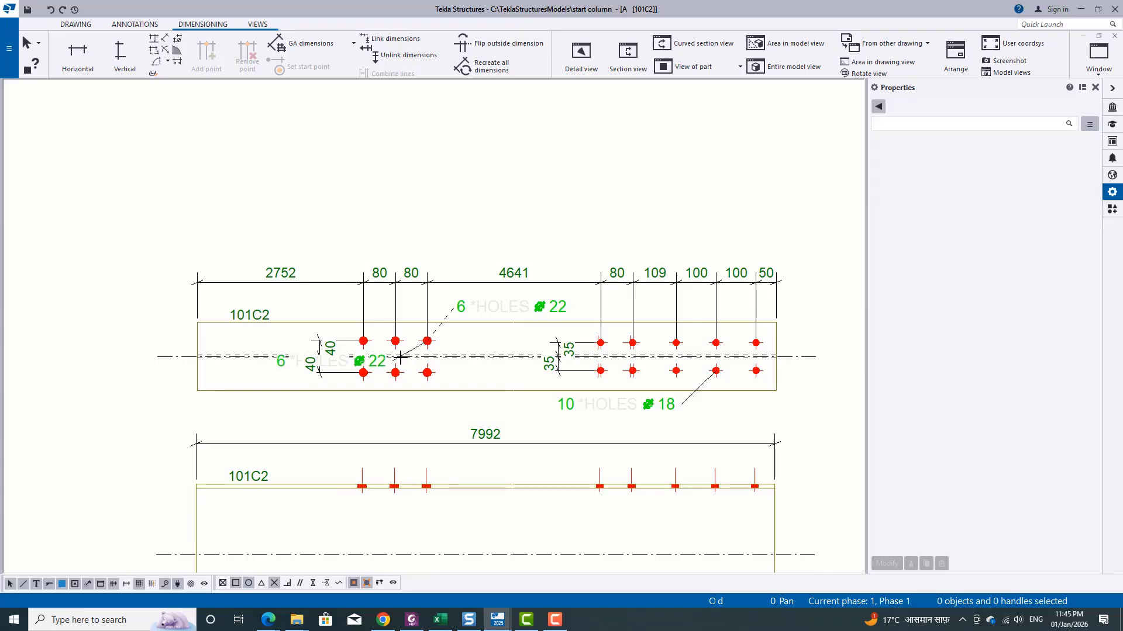
click(510, 308)
key(Delete)
Move the remaining 6 HOLES Ø22 mark to the upper right of its bolt group, above the profile's centre line
scroll(352, 349, up, 5)
mouse_move(370, 373)
mouse_down()
mouse_move(661, 275)
mouse_move(661, 289)
mouse_up()
click(622, 199)
Move the 35-35 vertical bolt dimensions from inside the upper profile view to beyond its right end
scroll(381, 265, down, 2)
mouse_move(667, 448)
middle_down()
mouse_move(666, 426)
mouse_move(655, 441)
middle_up()
scroll(564, 281, up, 2)
click(564, 279)
middle_drag(686, 365, 349, 368)
drag(223, 279, 576, 280)
click(759, 328)
scroll(720, 328, down, 2)
Move the upper profile view's 40-40 vertical dimensions beyond its left end and shift its 101C2 part mark slightly right
middle_drag(345, 374, 626, 380)
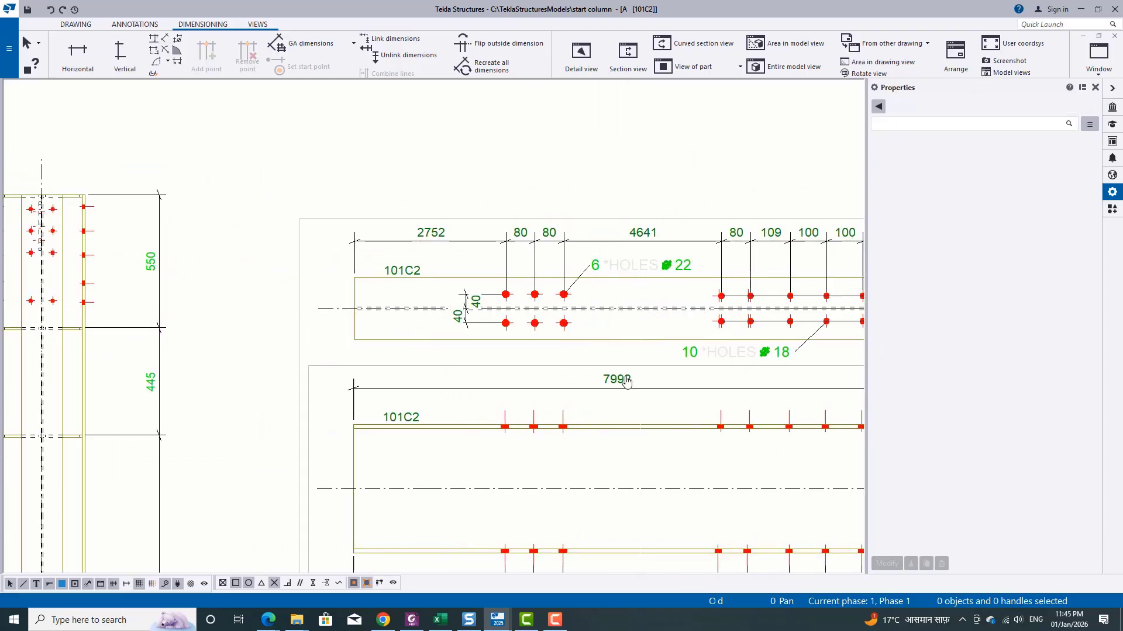
scroll(401, 314, up, 2)
drag(520, 293, 303, 305)
click(265, 244)
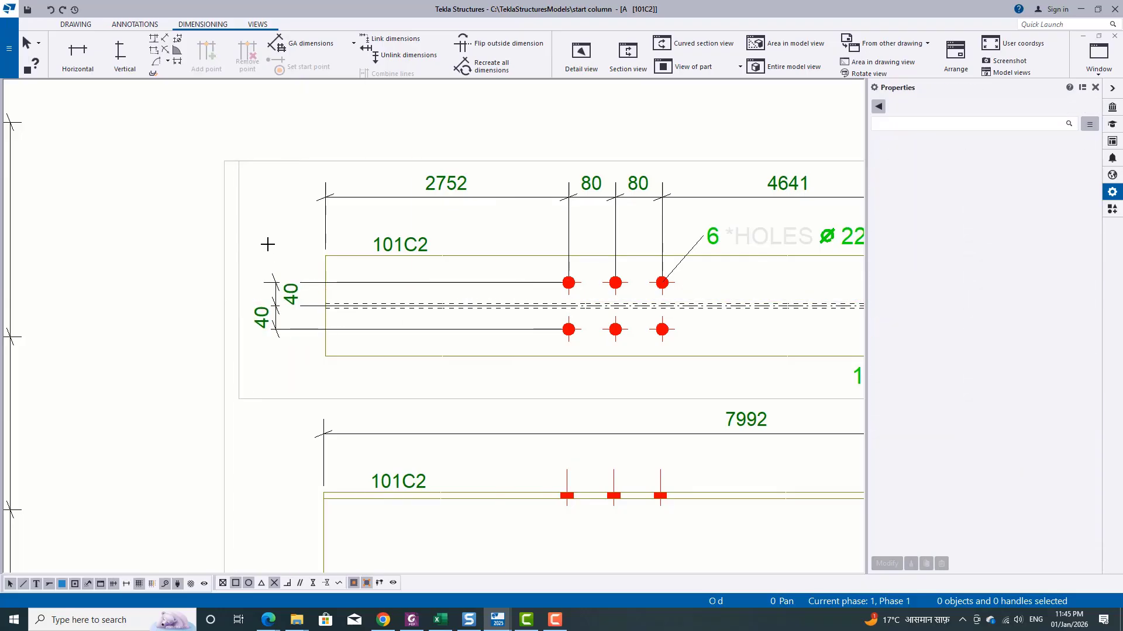
scroll(268, 265, down, 2)
click(350, 255)
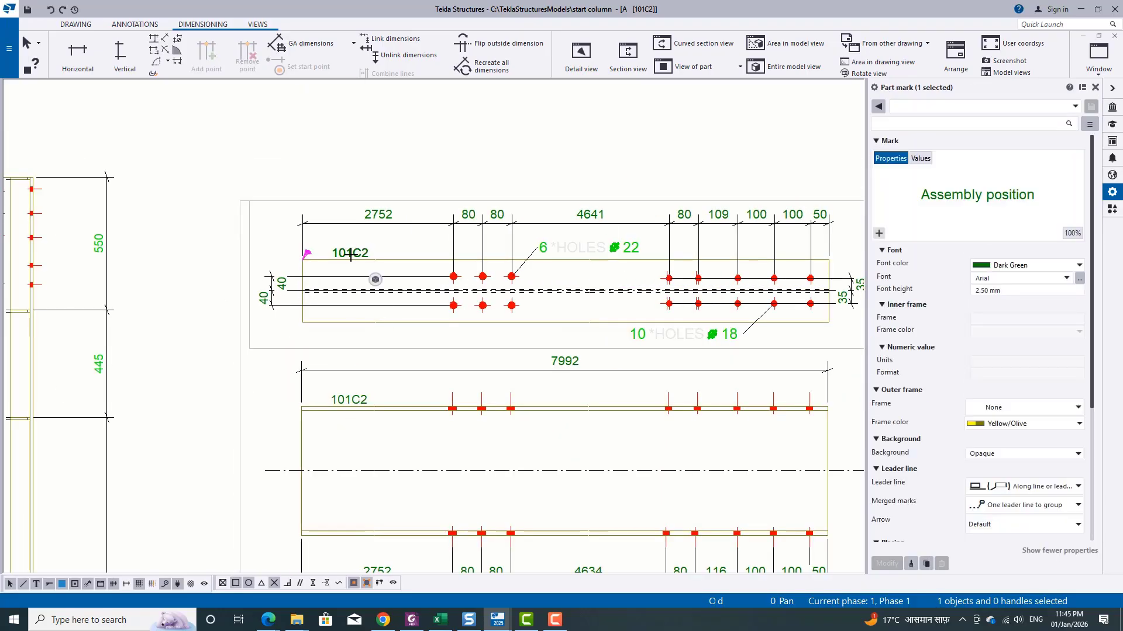
click(421, 248)
Move the main profile views down to sit directly above the stacked flange part views
scroll(429, 263, down, 3)
middle_drag(540, 411, 529, 353)
scroll(529, 353, up, 1)
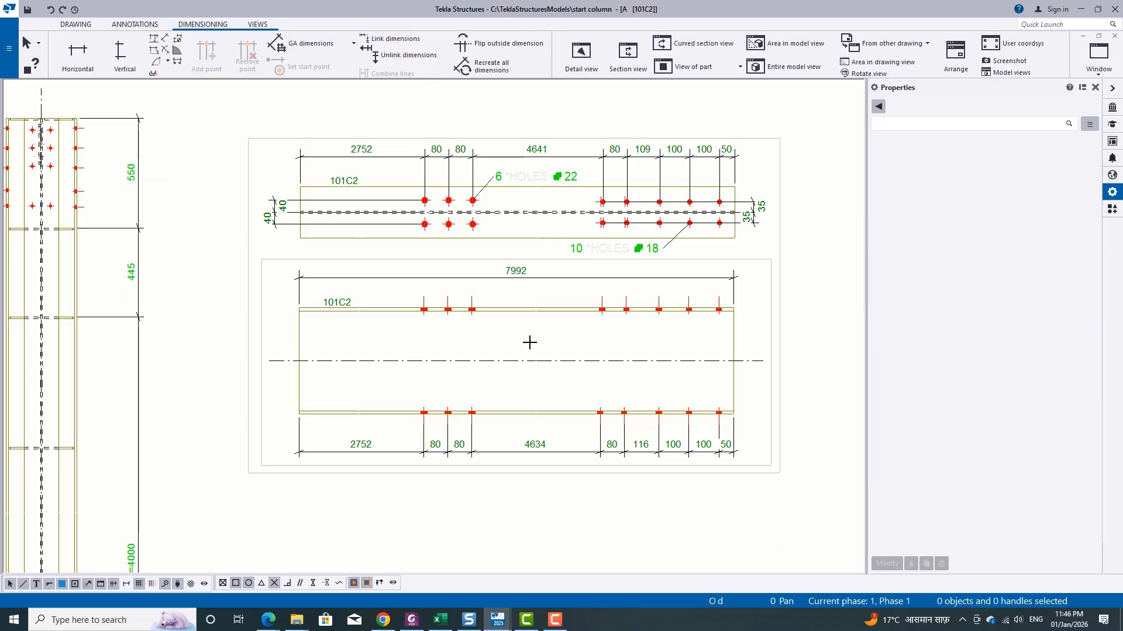
scroll(466, 368, down, 3)
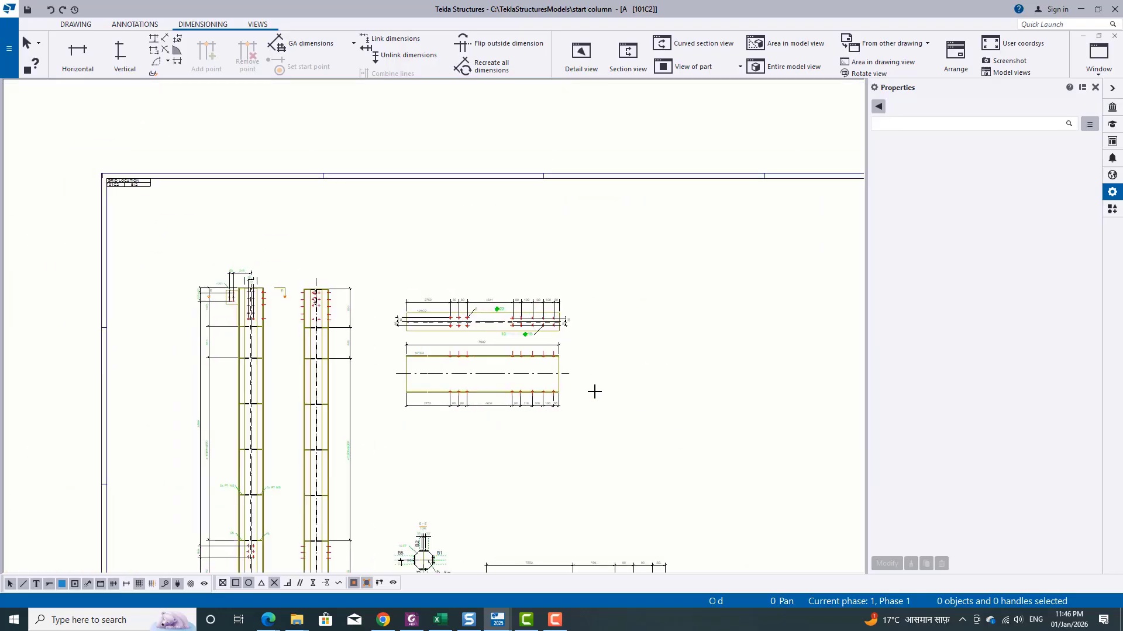
middle_drag(575, 355, 632, 212)
scroll(627, 204, up, 1)
drag(633, 175, 753, 356)
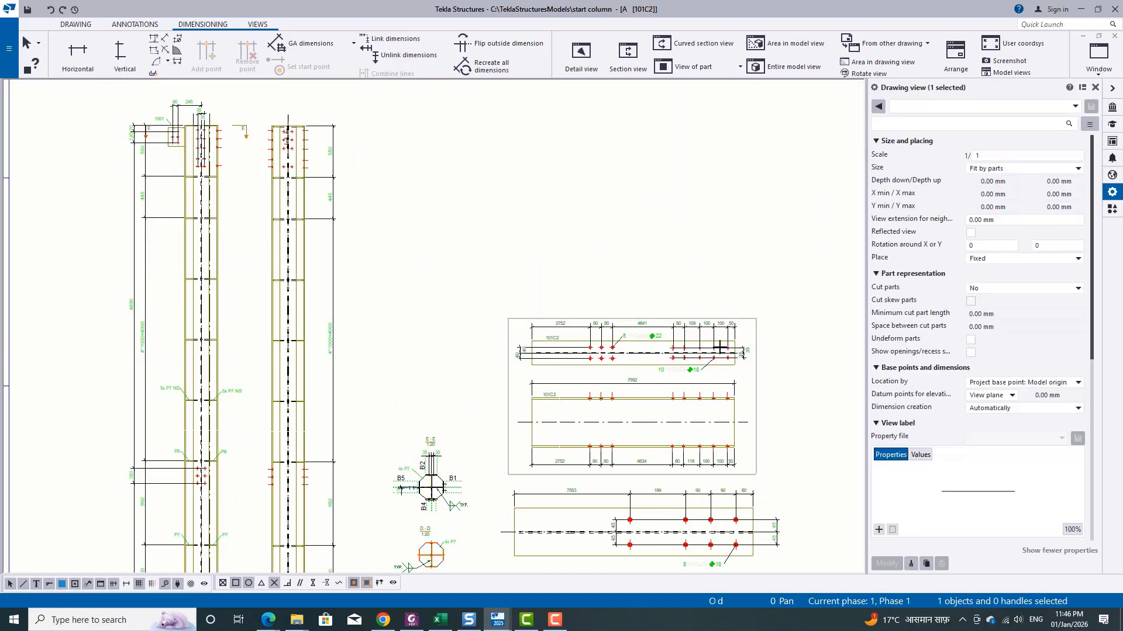
click(424, 303)
Create single-part views of the small bolted plate 1001 at the top of the left column elevation
scroll(418, 301, down, 3)
middle_drag(705, 443, 705, 405)
scroll(343, 161, up, 5)
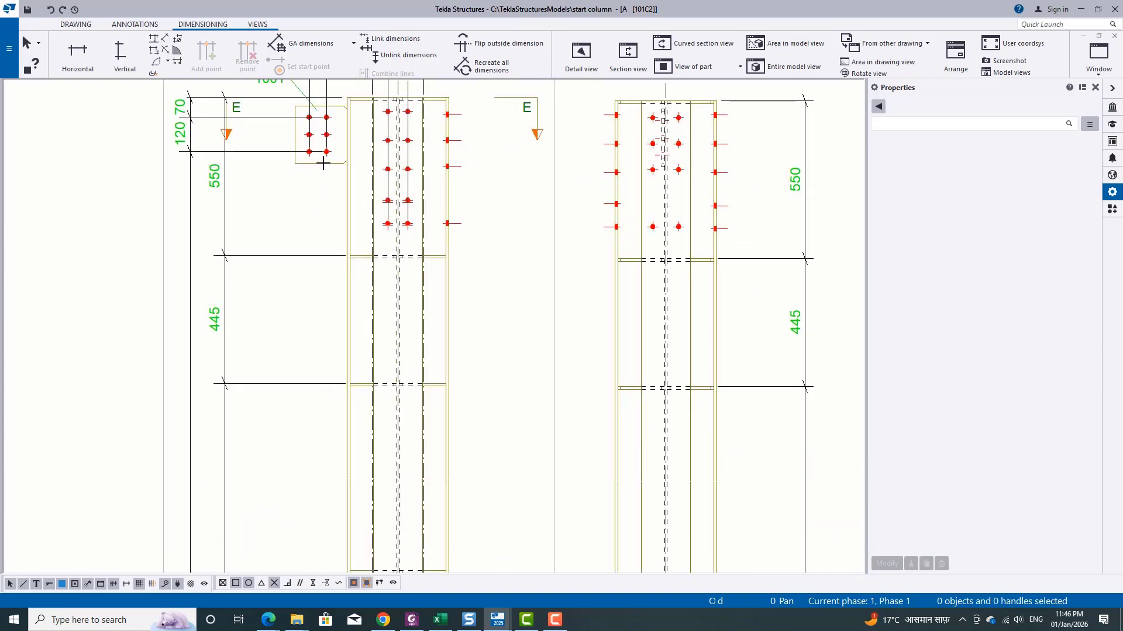
right_click(324, 165)
click(430, 276)
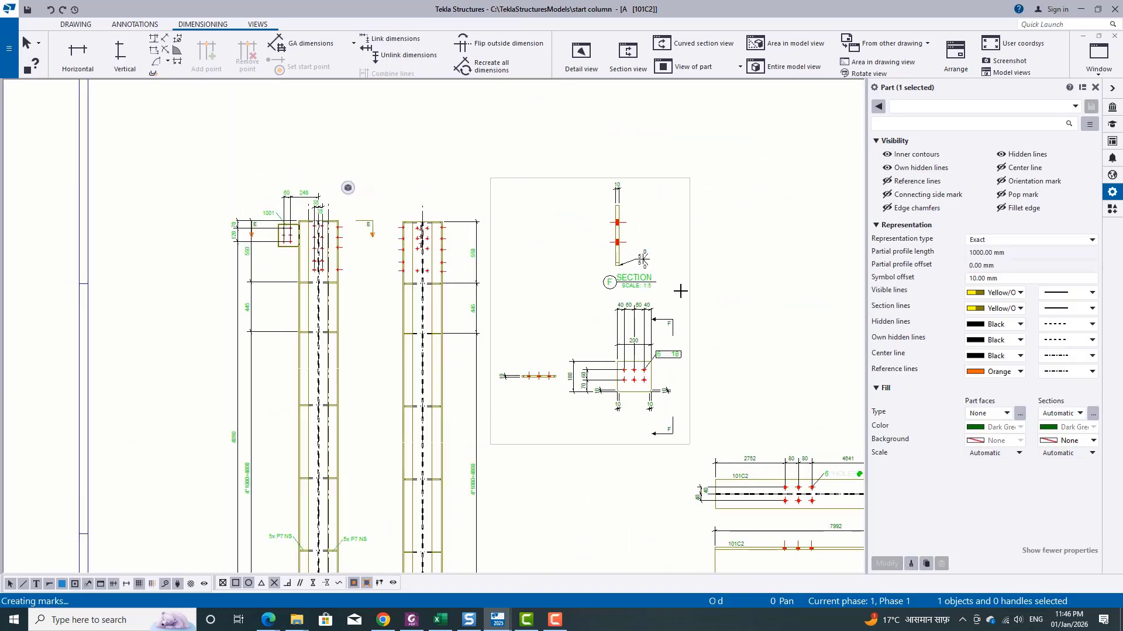
Delete section view F and the plate's edge view, keeping only its dimensioned front view
click(661, 160)
key(Delete)
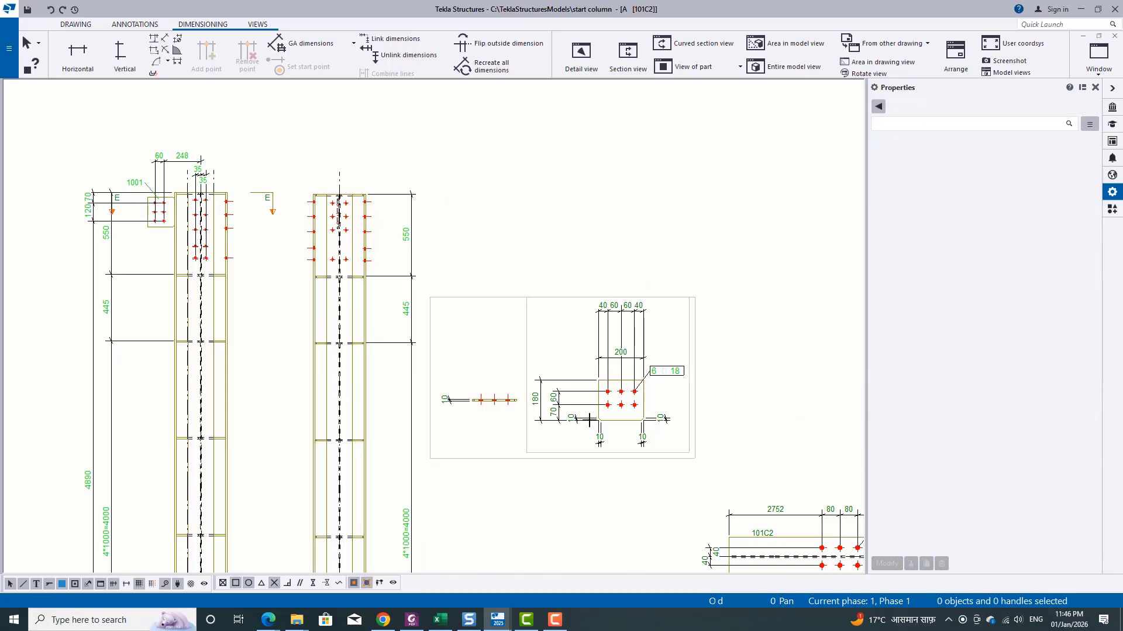
middle_drag(589, 419, 589, 328)
scroll(497, 321, up, 3)
key(Delete)
scroll(470, 321, down, 2)
Move the 10 mm corner chamfer dimensions closer to the plate's two lower corners
scroll(649, 353, up, 5)
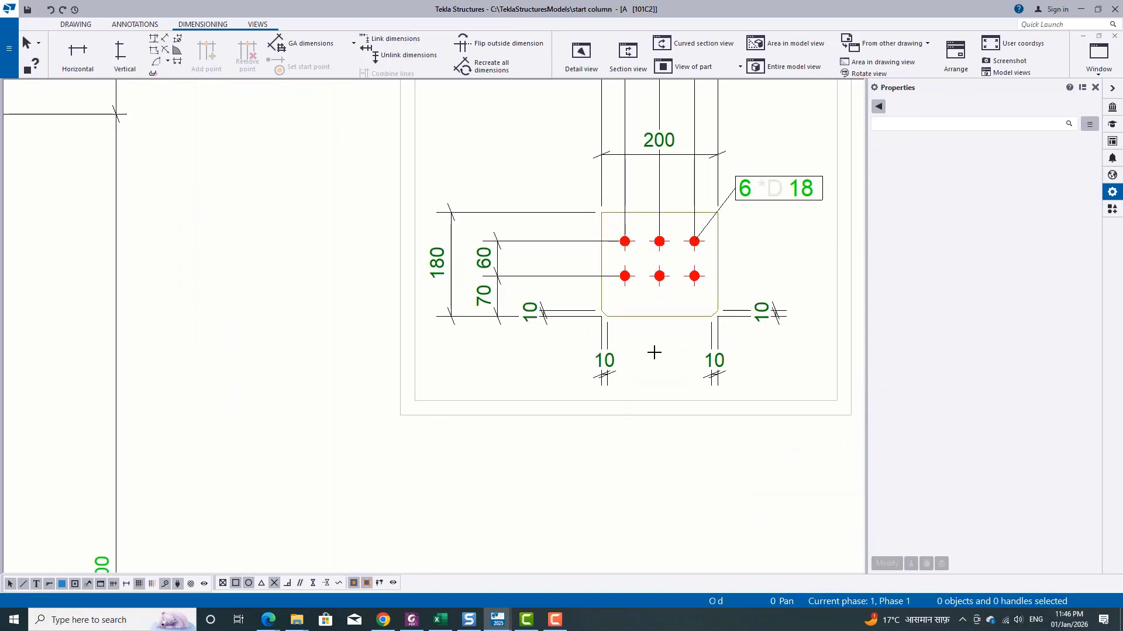
click(697, 363)
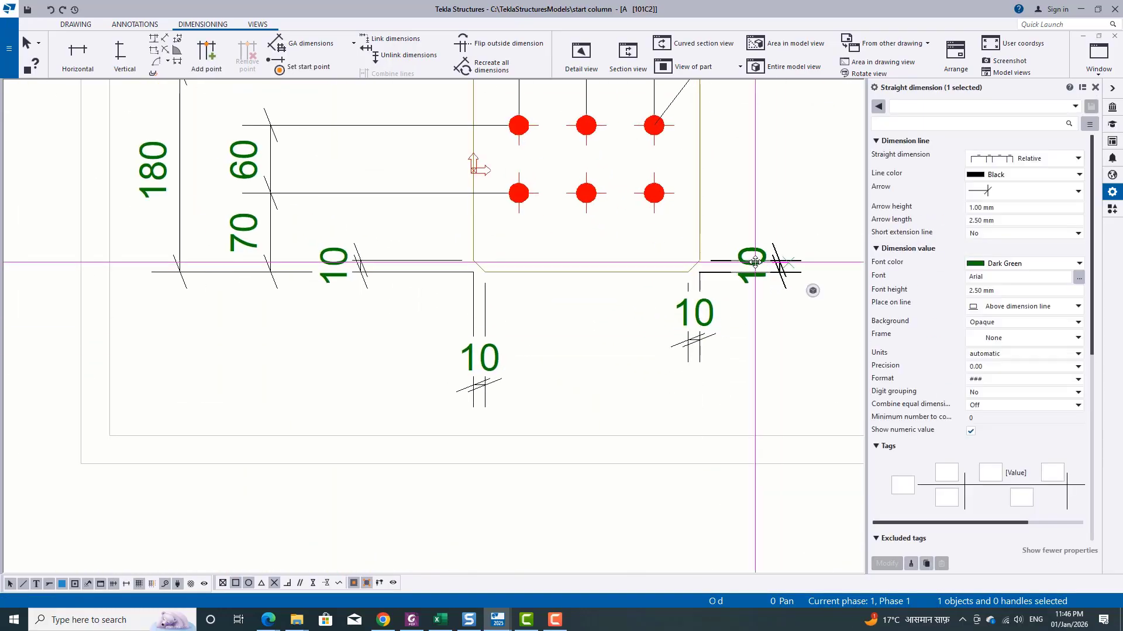
drag(472, 328, 471, 317)
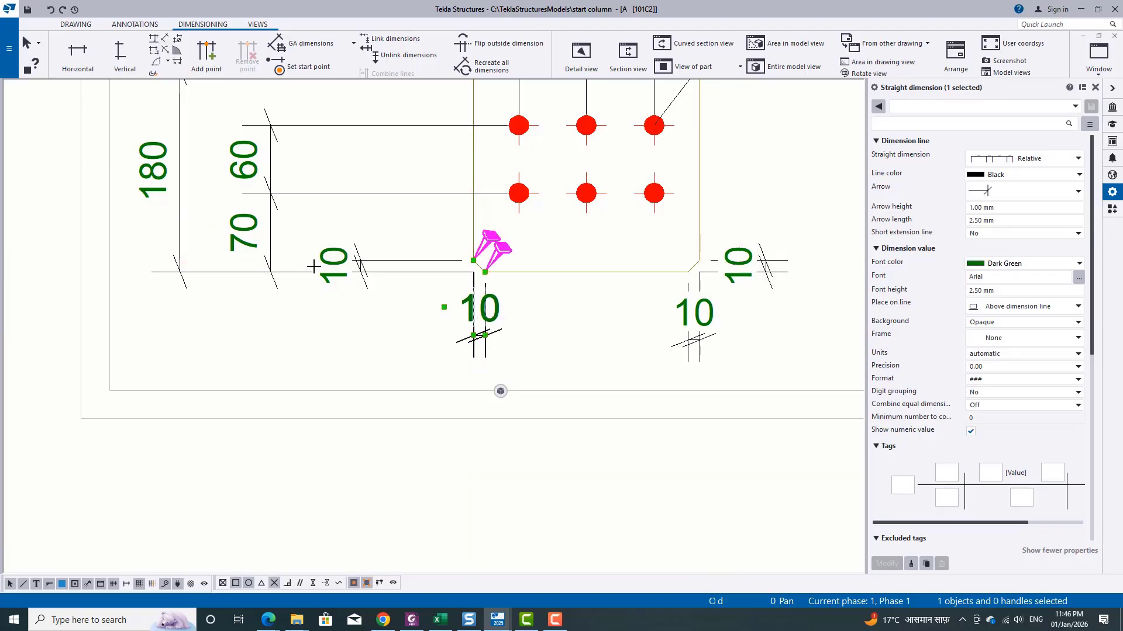
drag(360, 262, 415, 256)
click(390, 401)
scroll(391, 401, down, 2)
middle_drag(525, 346, 531, 454)
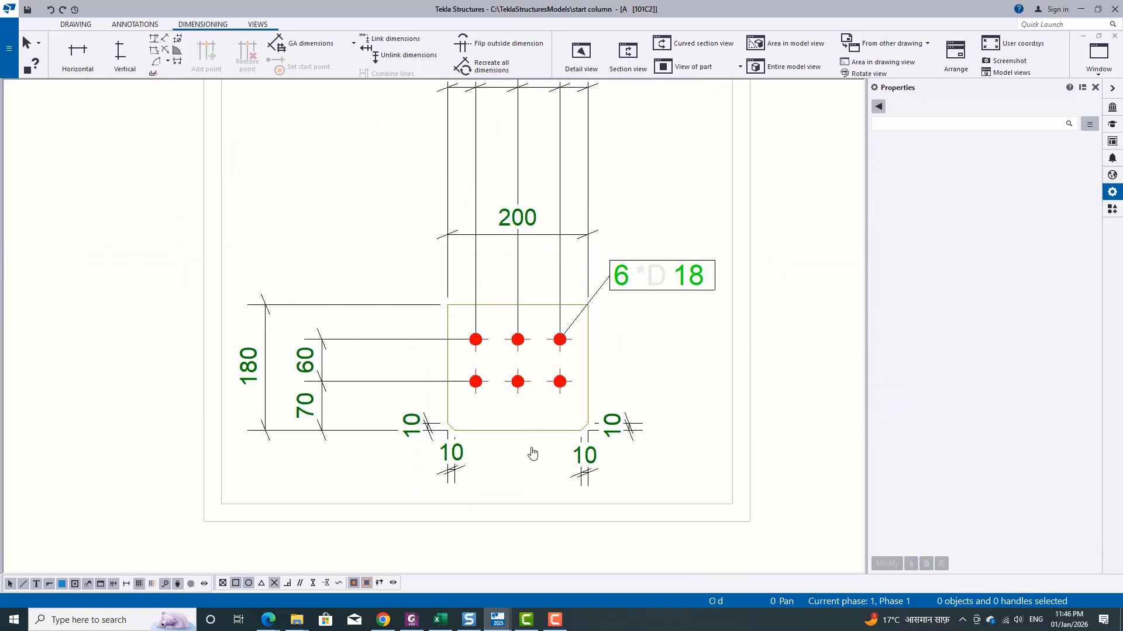
scroll(453, 362, down, 2)
scroll(458, 350, down, 2)
scroll(687, 350, up, 4)
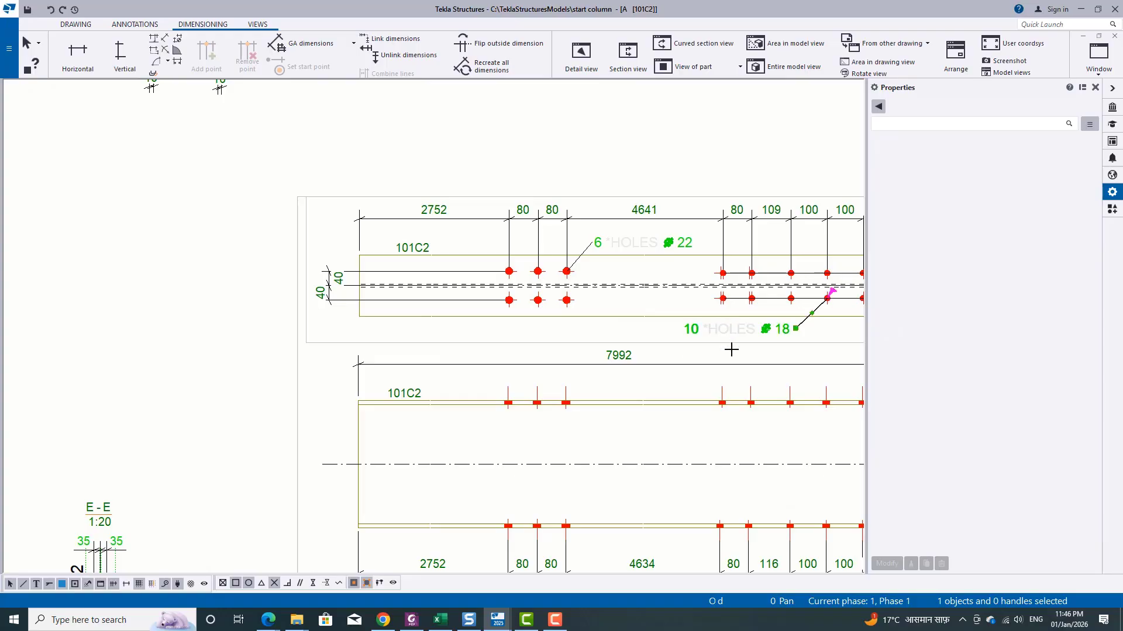
click(909, 563)
scroll(752, 558, down, 3)
middle_drag(475, 248, 614, 334)
scroll(613, 334, up, 4)
click(616, 314)
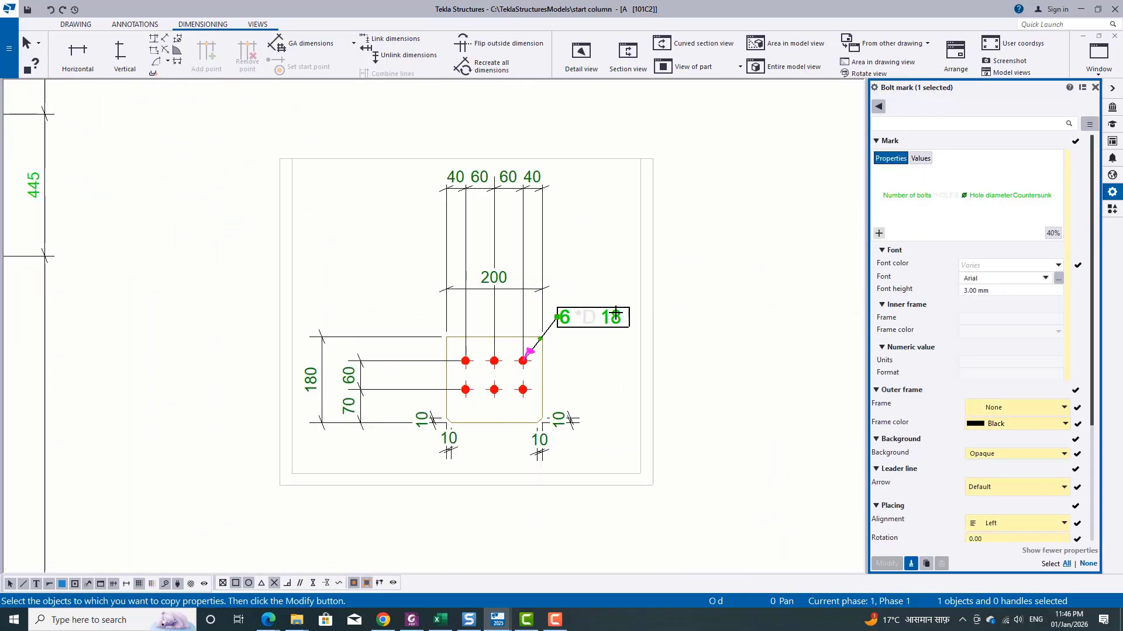
click(908, 568)
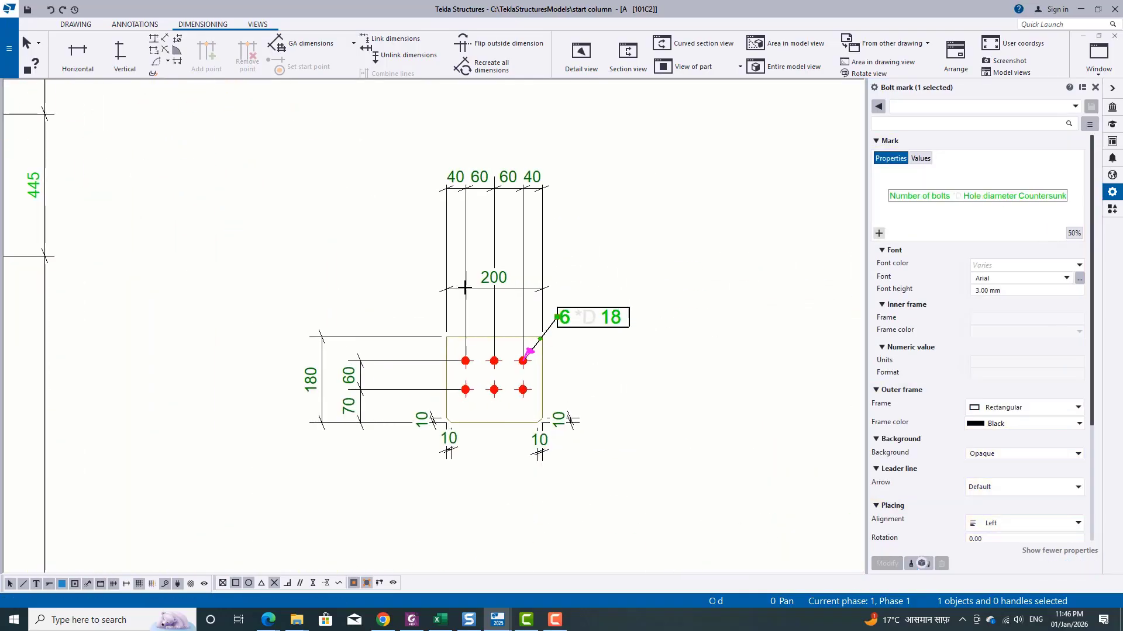
Copy the format of the 10 HOLES Ø18 mark to the plate's bolt mark and place that mark beside the plate's upper right corner
scroll(465, 288, down, 3)
scroll(671, 400, up, 3)
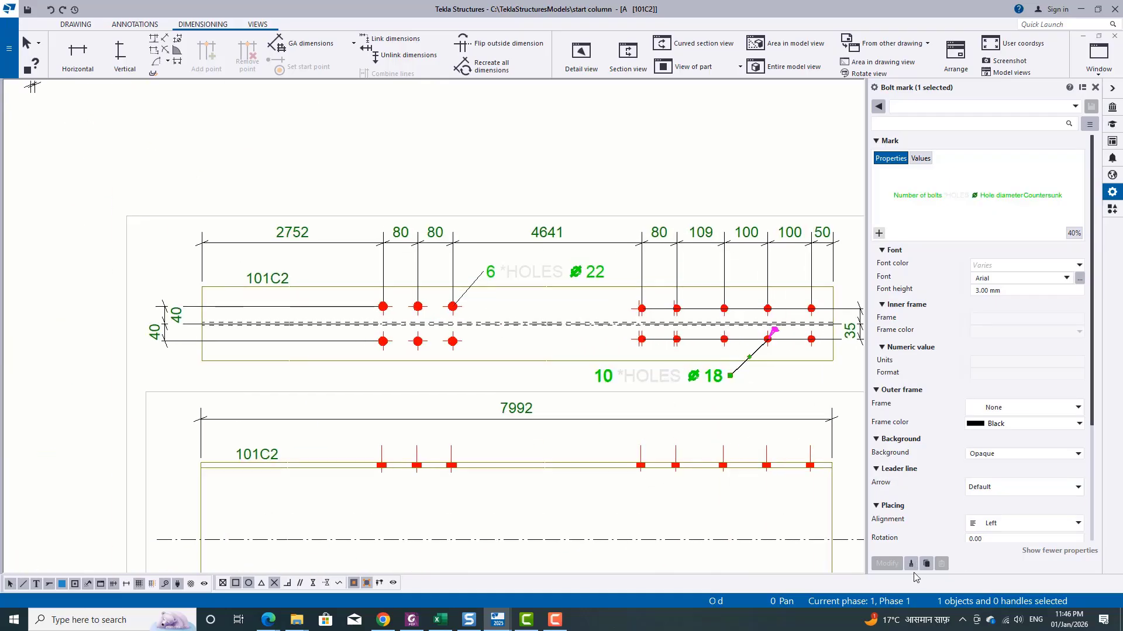
click(910, 563)
scroll(651, 426, down, 2)
middle_drag(338, 246, 542, 398)
scroll(506, 304, up, 3)
click(579, 322)
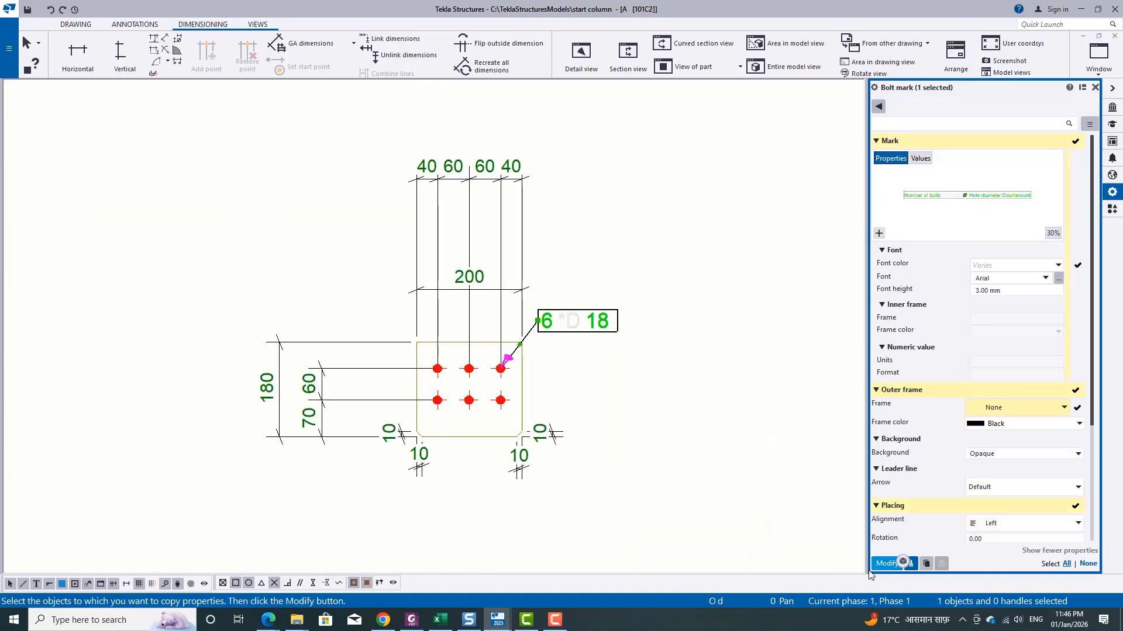
click(885, 563)
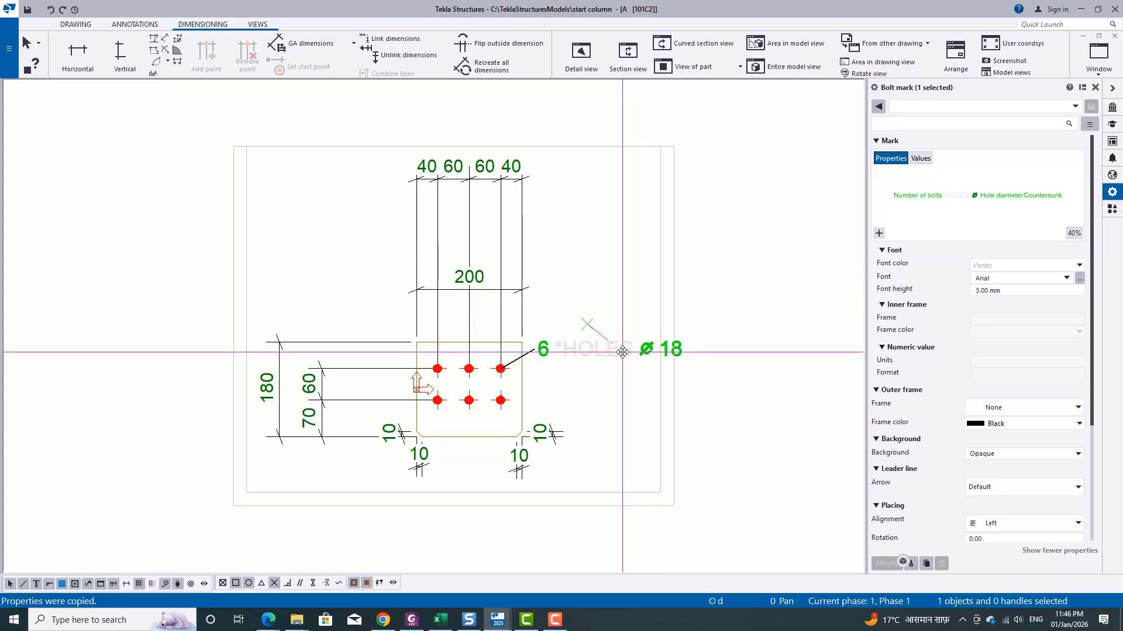
click(581, 283)
Move the plate's 40-60-60-40 dimensions between the 200 dimension and the top edge, and the 60-70 and 180 dimensions closer to its left edge
click(468, 166)
drag(467, 166, 466, 306)
click(374, 357)
scroll(325, 409, up, 2)
drag(299, 373, 379, 383)
click(233, 372)
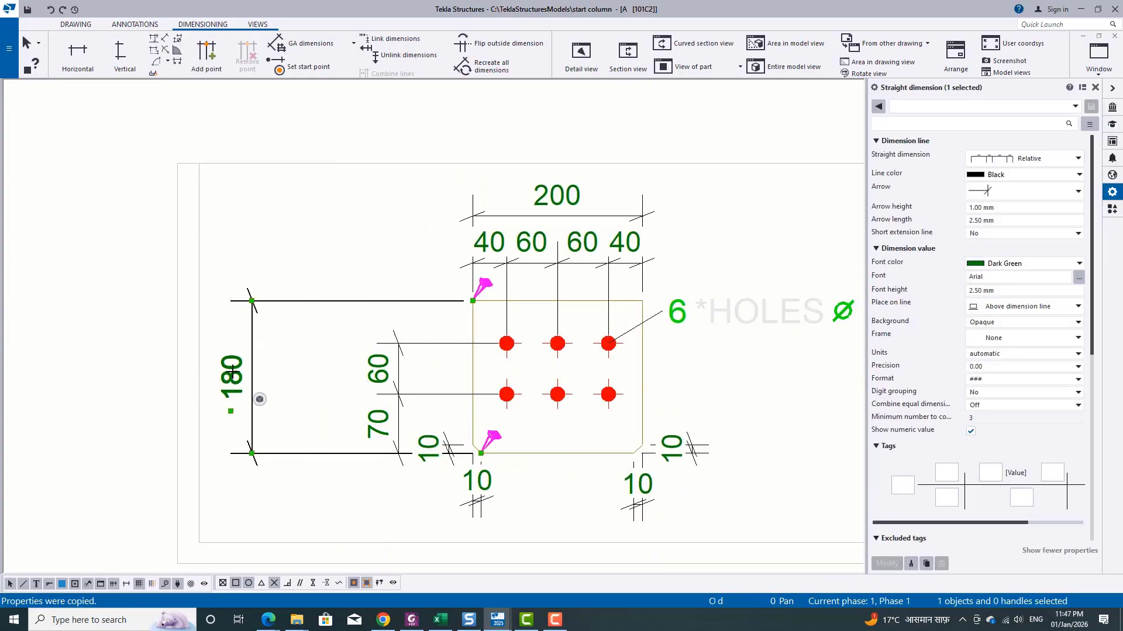
drag(233, 372, 329, 383)
click(220, 371)
Move the plate's single-part view down to the space above section E-E, beside the main profile views
scroll(383, 376, down, 6)
middle_drag(467, 398, 481, 296)
scroll(481, 295, up, 1)
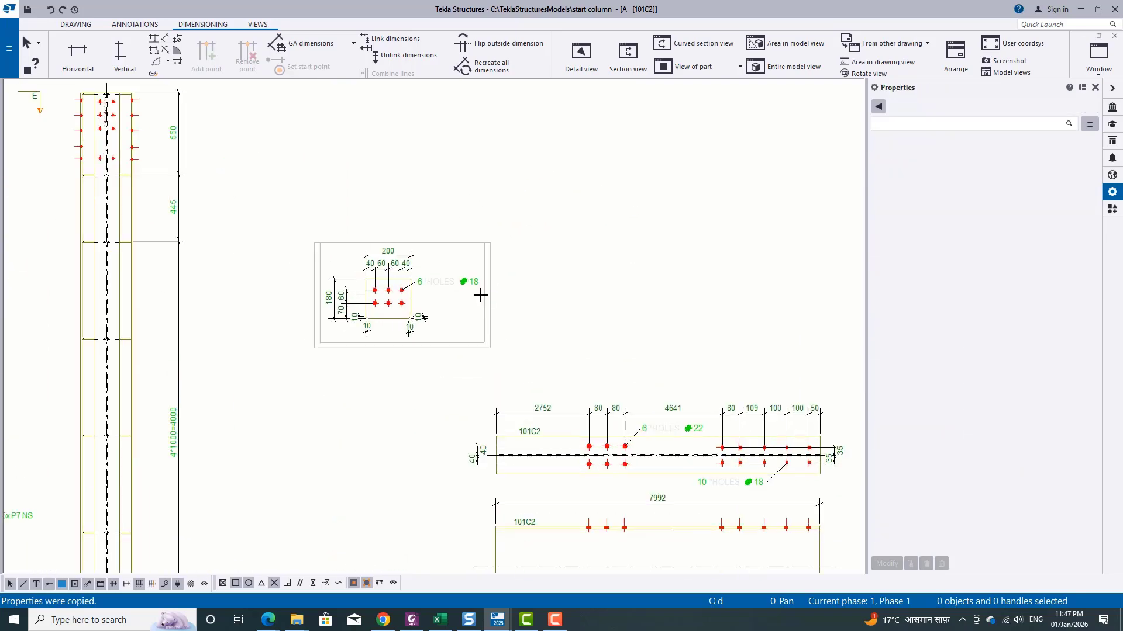
drag(491, 287, 447, 485)
click(514, 331)
Create a single-part view of the 1004 plate at the column base's right side and place it below section C-C
scroll(599, 383, down, 3)
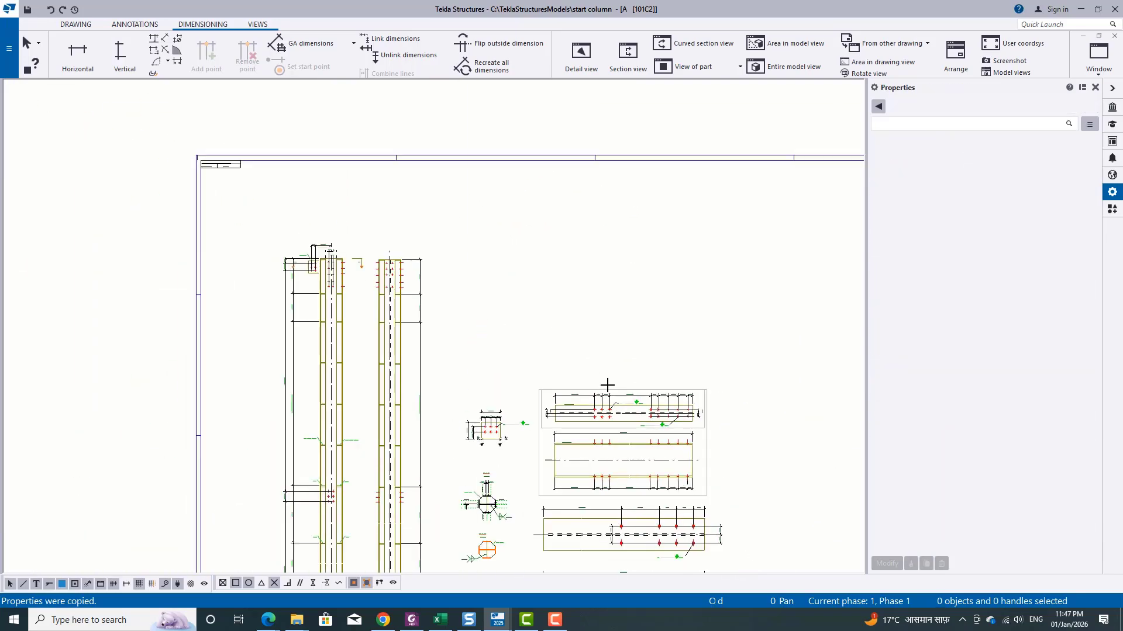
middle_drag(343, 490, 384, 388)
scroll(380, 384, up, 5)
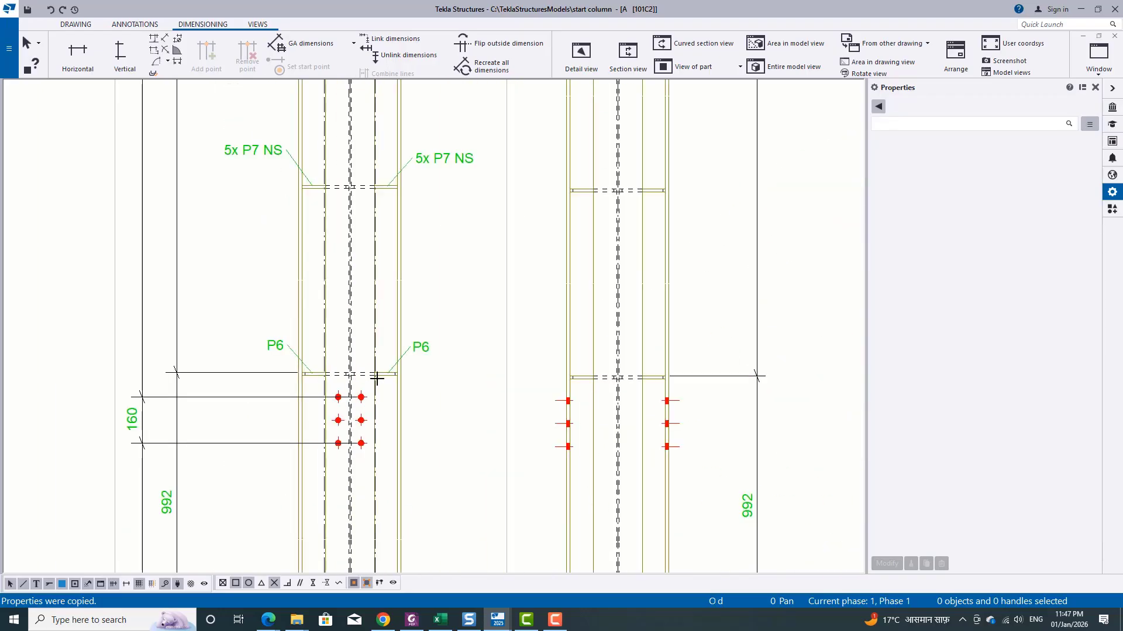
scroll(388, 370, down, 3)
scroll(415, 328, up, 1)
middle_drag(399, 565, 406, 461)
scroll(416, 460, up, 3)
right_click(439, 372)
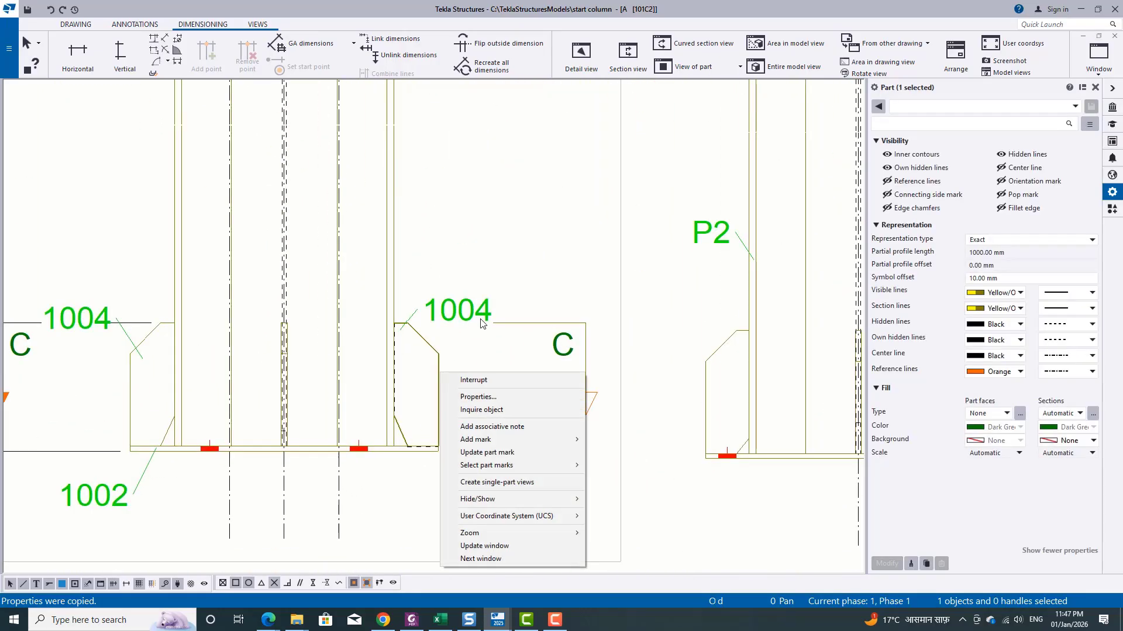
click(550, 488)
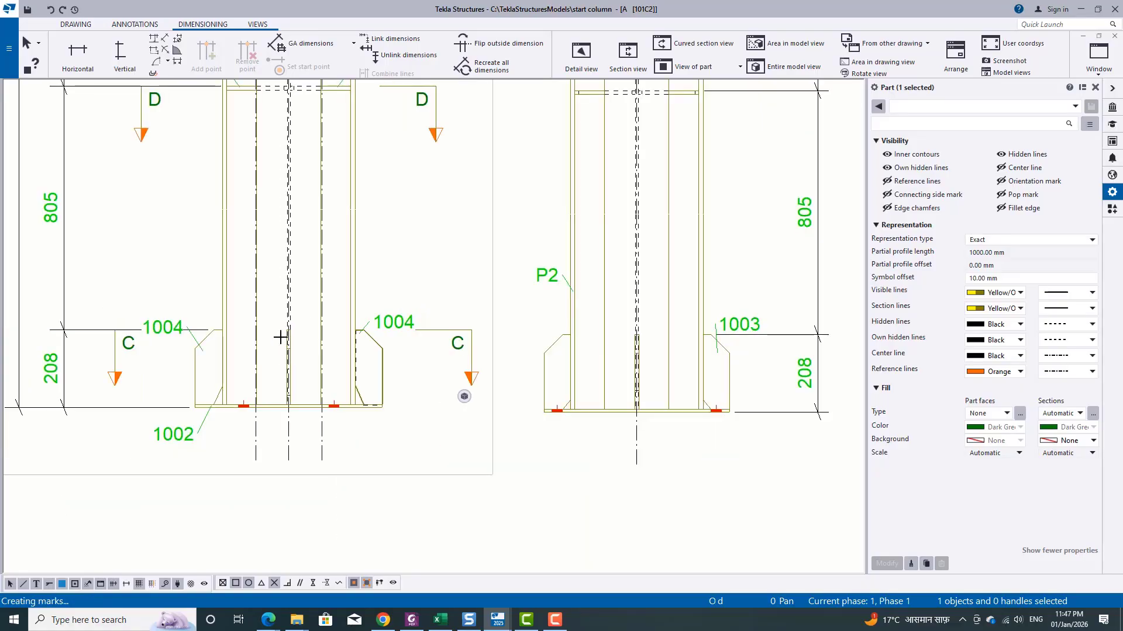
scroll(410, 316, down, 5)
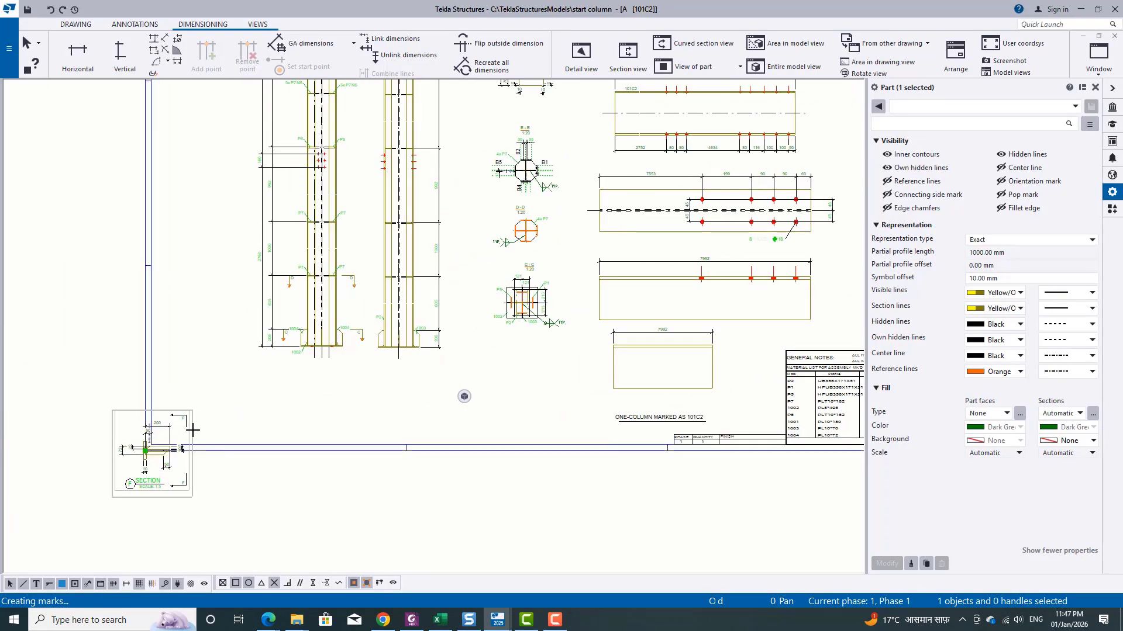
mouse_move(193, 430)
mouse_down()
mouse_move(576, 411)
mouse_move(564, 359)
mouse_up()
Delete the 1004 plate's overlapping extra view and section F view, keeping only its dimensioned front view
scroll(518, 408, up, 5)
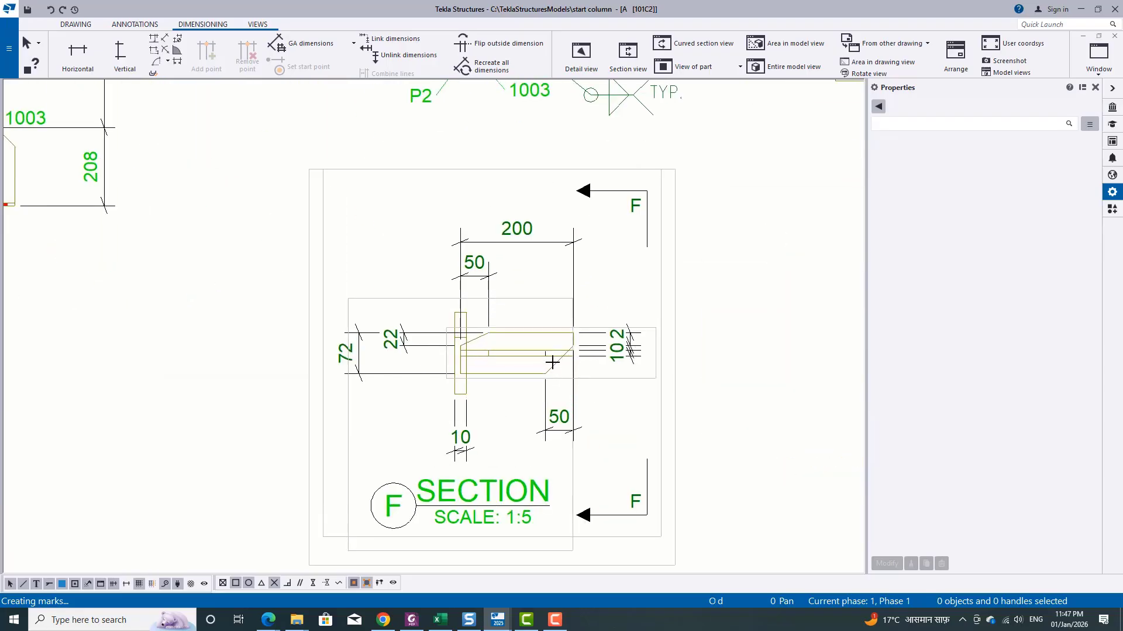
key(Delete)
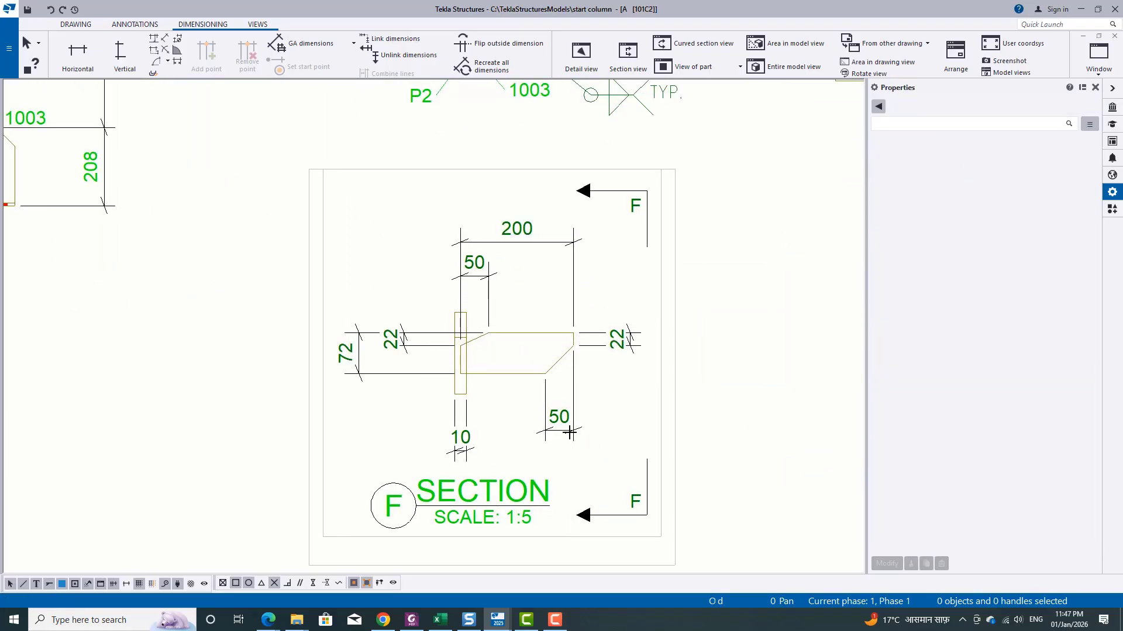
click(470, 300)
key(Delete)
Move the 1004 plate's 72, lower 50 and both 22 dimensions closer to its side and bottom edges
scroll(410, 339, up, 4)
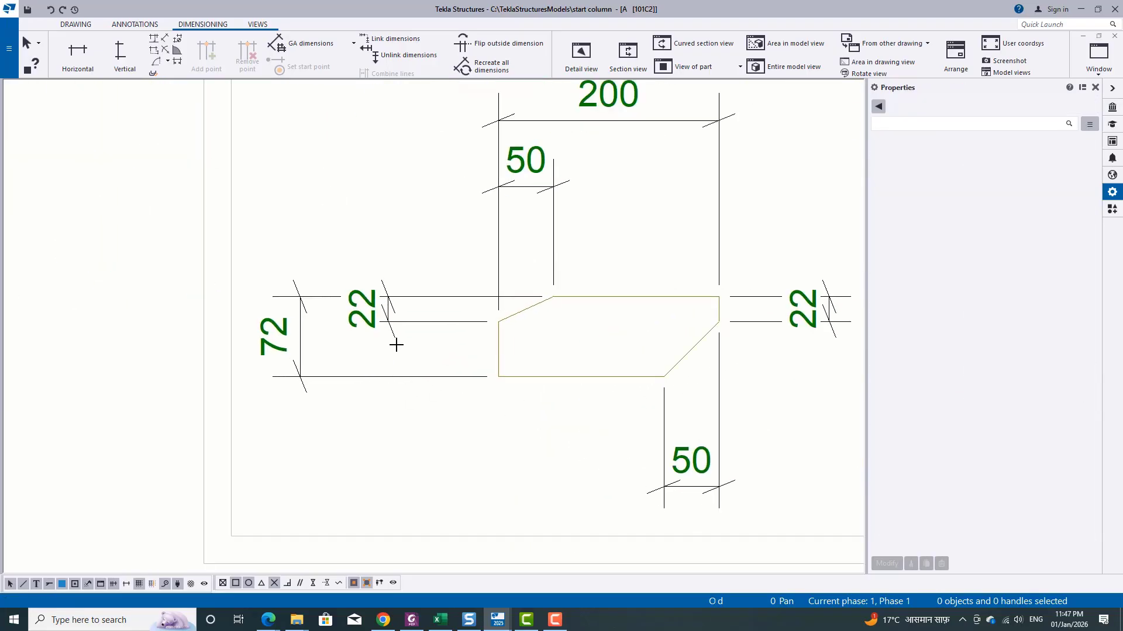
click(394, 319)
drag(395, 319, 428, 322)
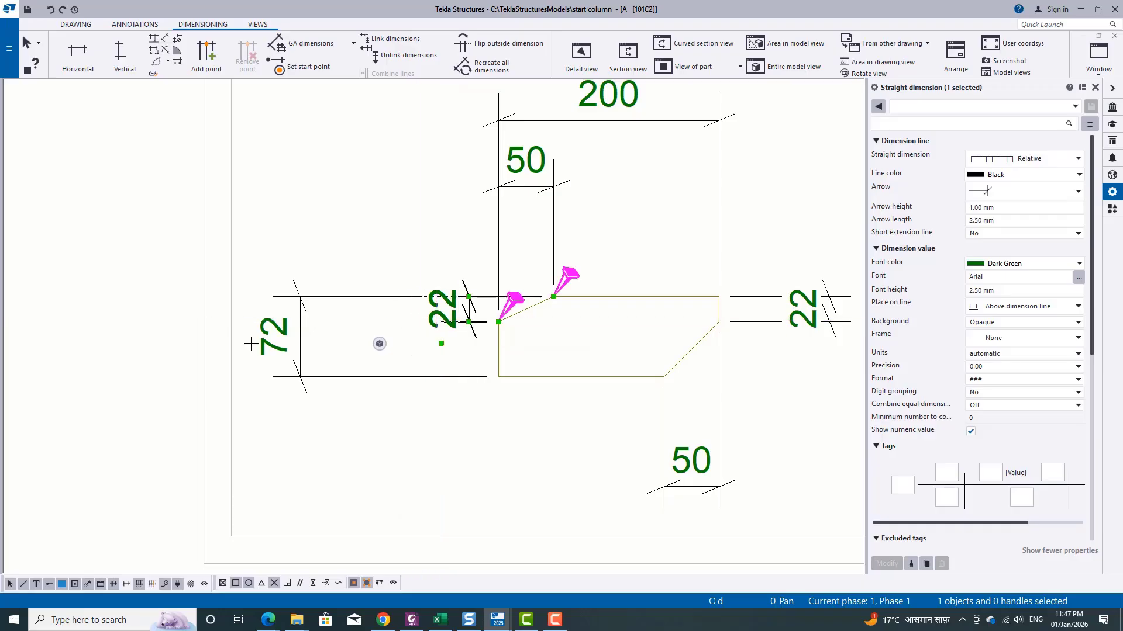
click(416, 491)
middle_drag(684, 480, 608, 471)
drag(610, 470, 637, 404)
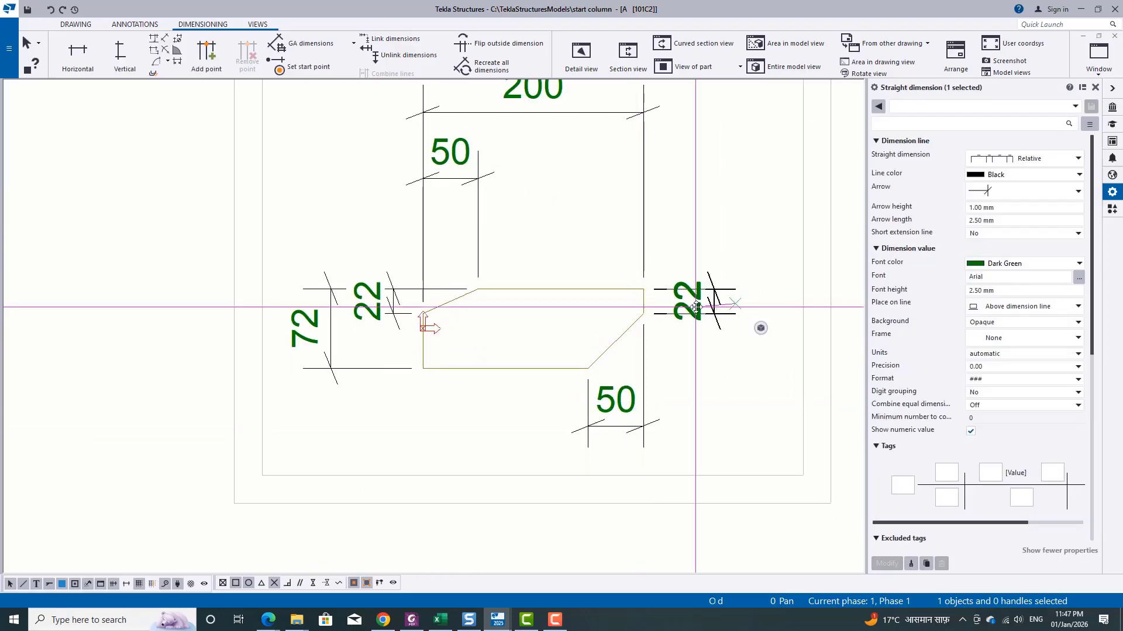
drag(695, 307, 694, 307)
click(618, 468)
Move the upper 50 and 200 dimensions closer to the 1004 plate's top edge
scroll(617, 468, down, 1)
scroll(487, 228, up, 1)
drag(516, 261, 514, 336)
click(579, 245)
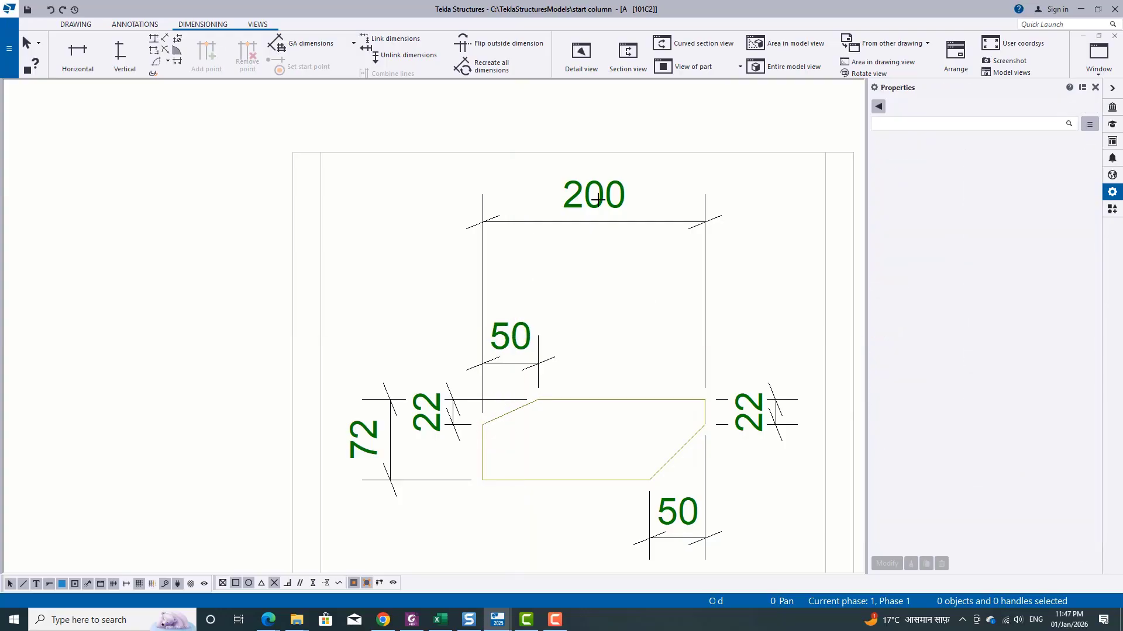
drag(595, 200, 588, 286)
click(381, 303)
scroll(436, 351, down, 5)
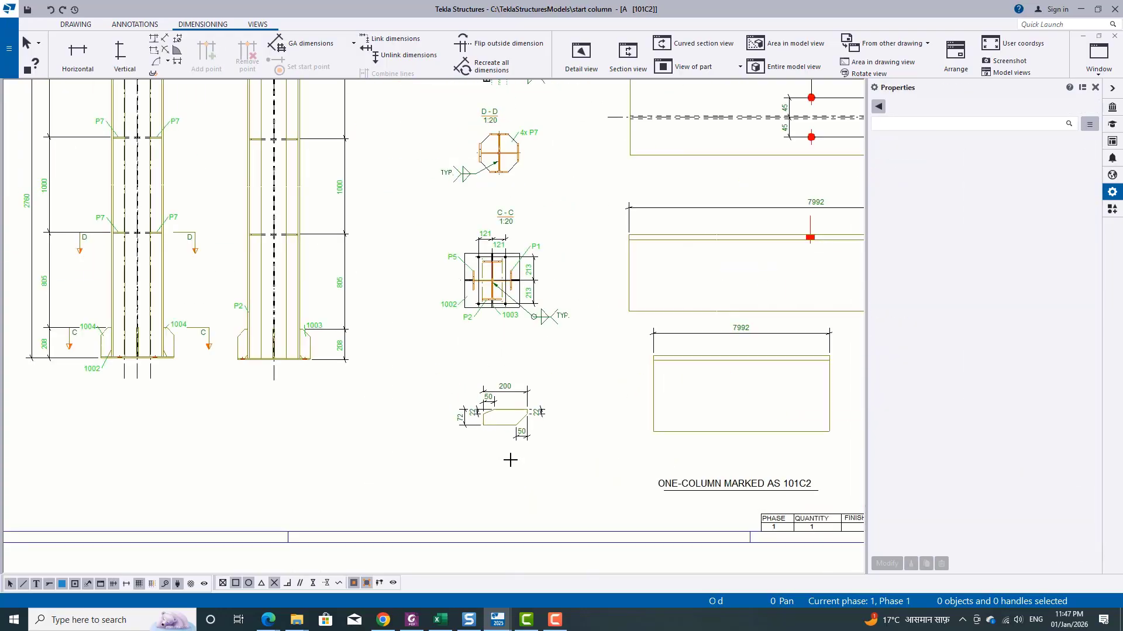
Create a single-part view of the 1003 base plate in the second elevation and place it below the sheet frame, under the 1004 view
scroll(510, 460, down, 3)
middle_drag(388, 427, 643, 426)
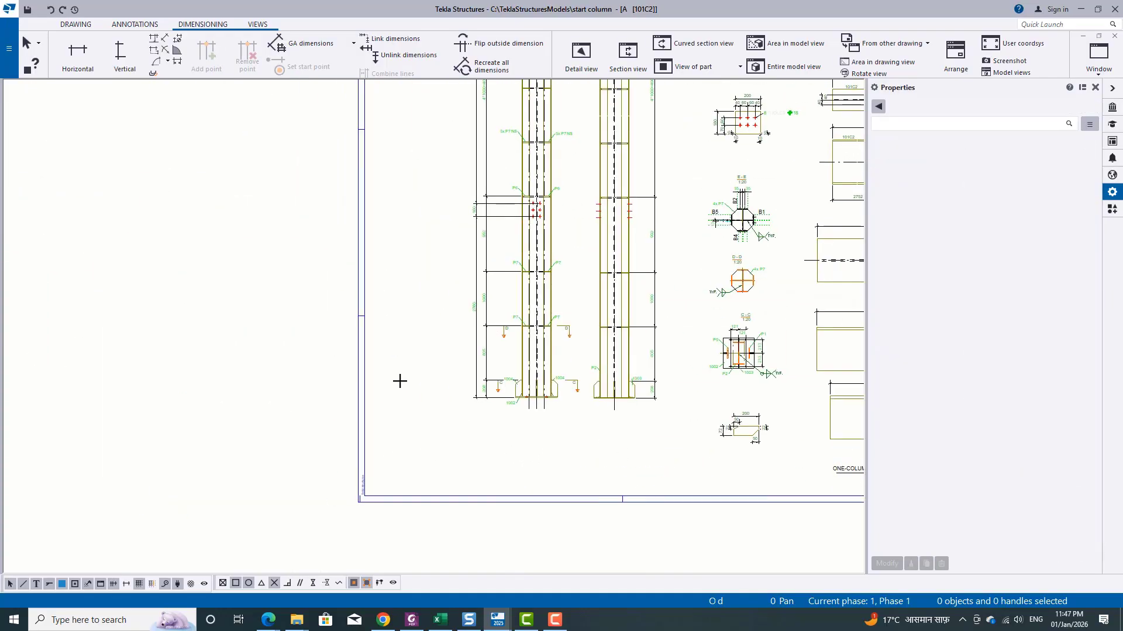
scroll(537, 381, up, 10)
scroll(431, 519, down, 4)
middle_drag(584, 372, 600, 454)
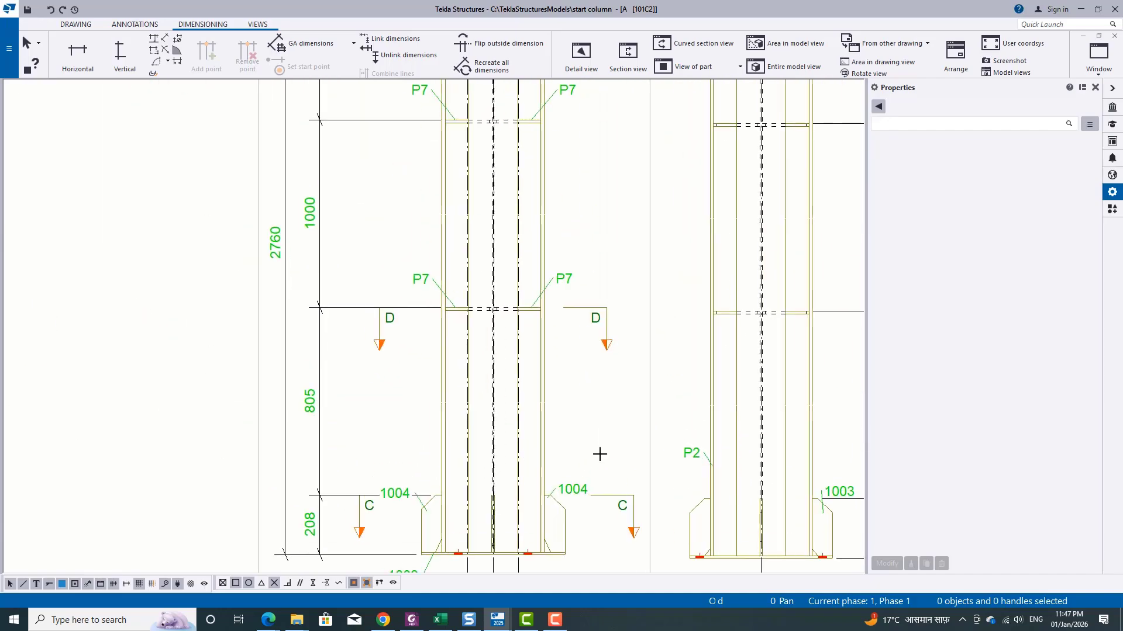
scroll(647, 380, up, 5)
click(642, 304)
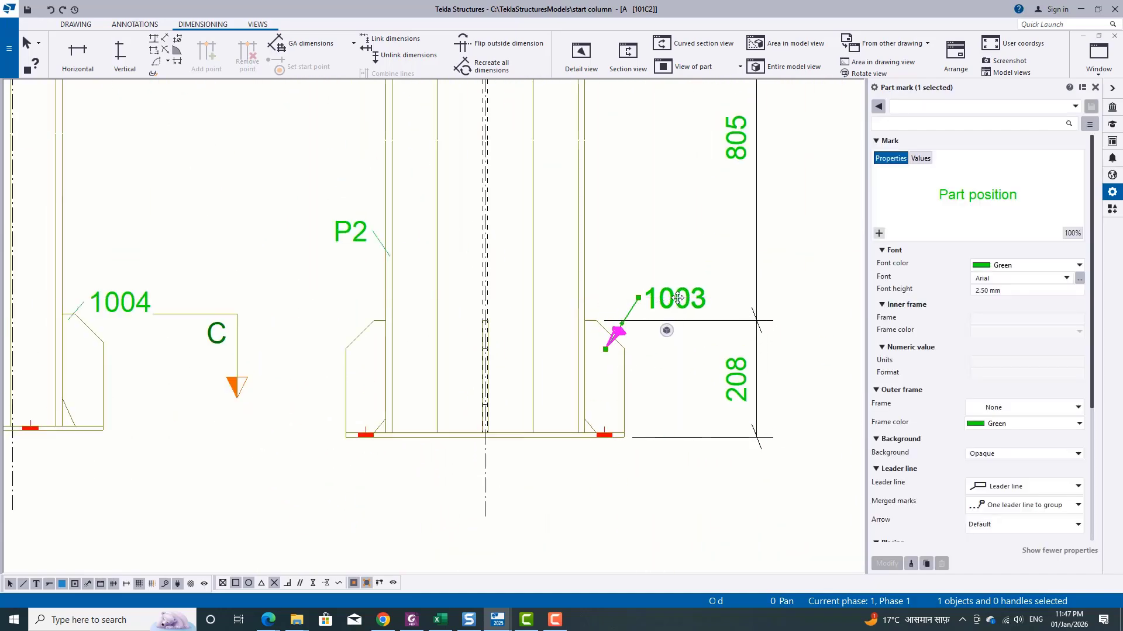
right_click(625, 367)
click(711, 482)
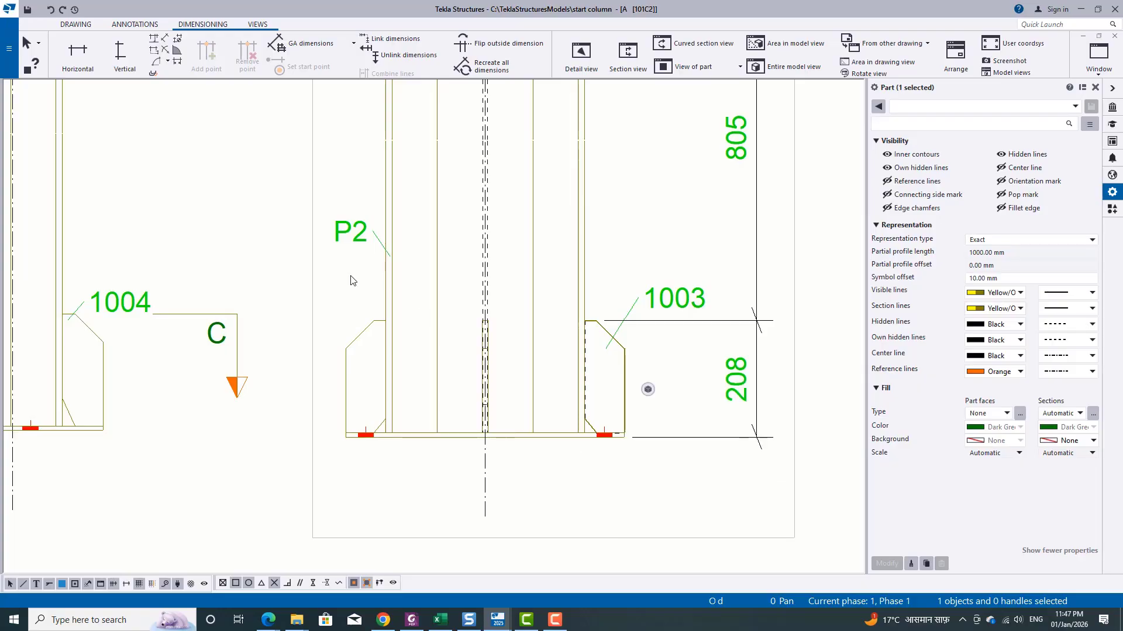
drag(194, 411, 673, 486)
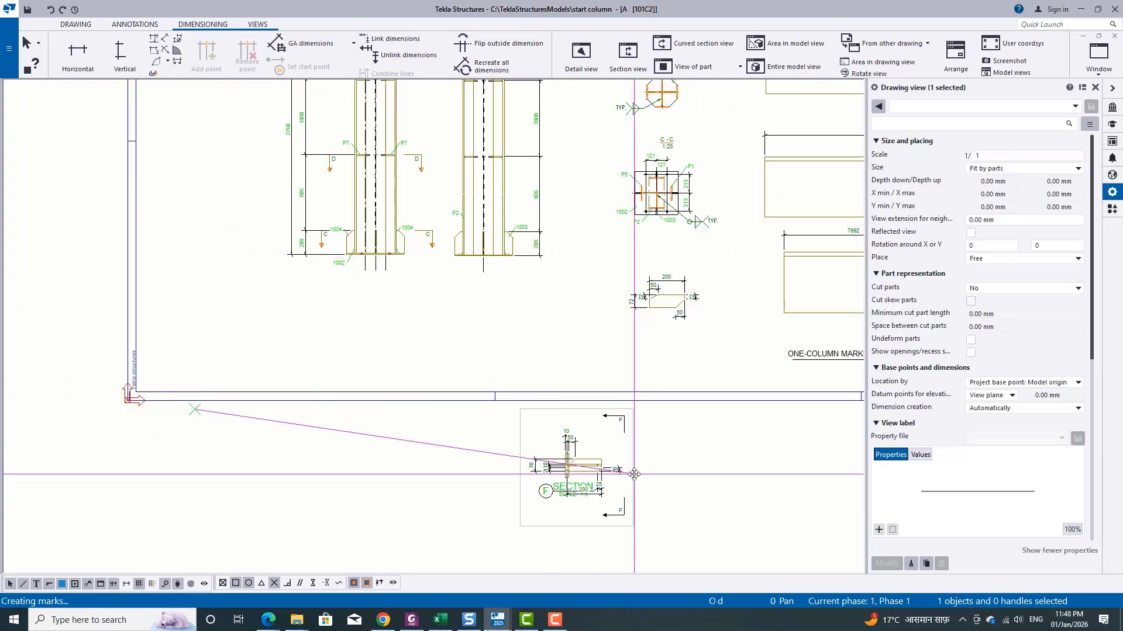
Delete the section F view and its label from the 1003 plate's single-part view
scroll(649, 489, up, 5)
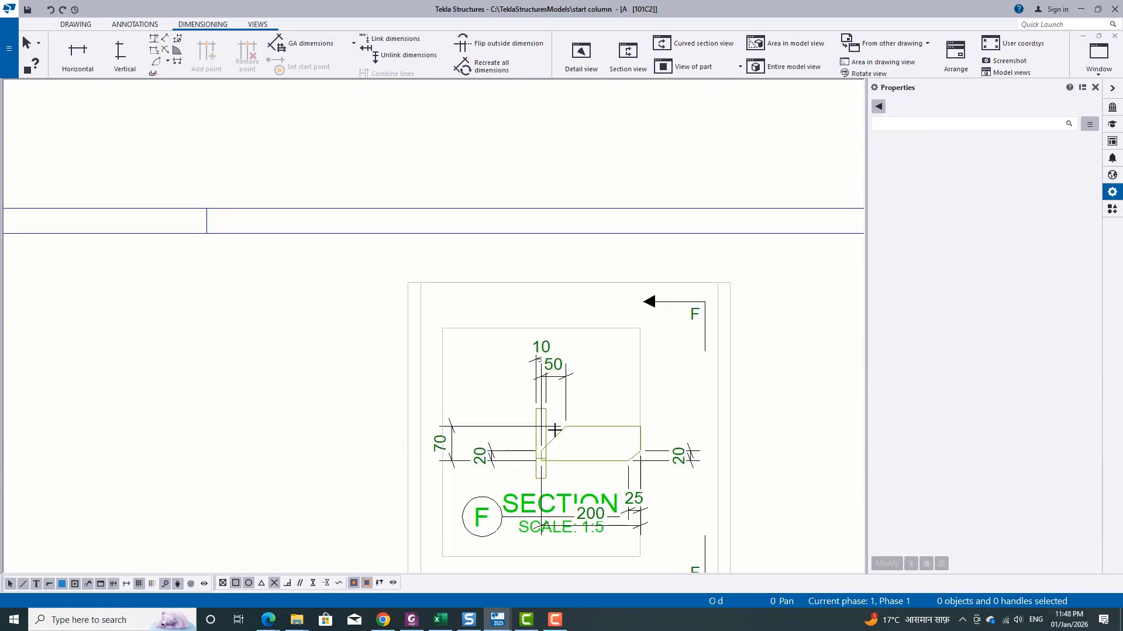
scroll(649, 453, up, 5)
click(603, 292)
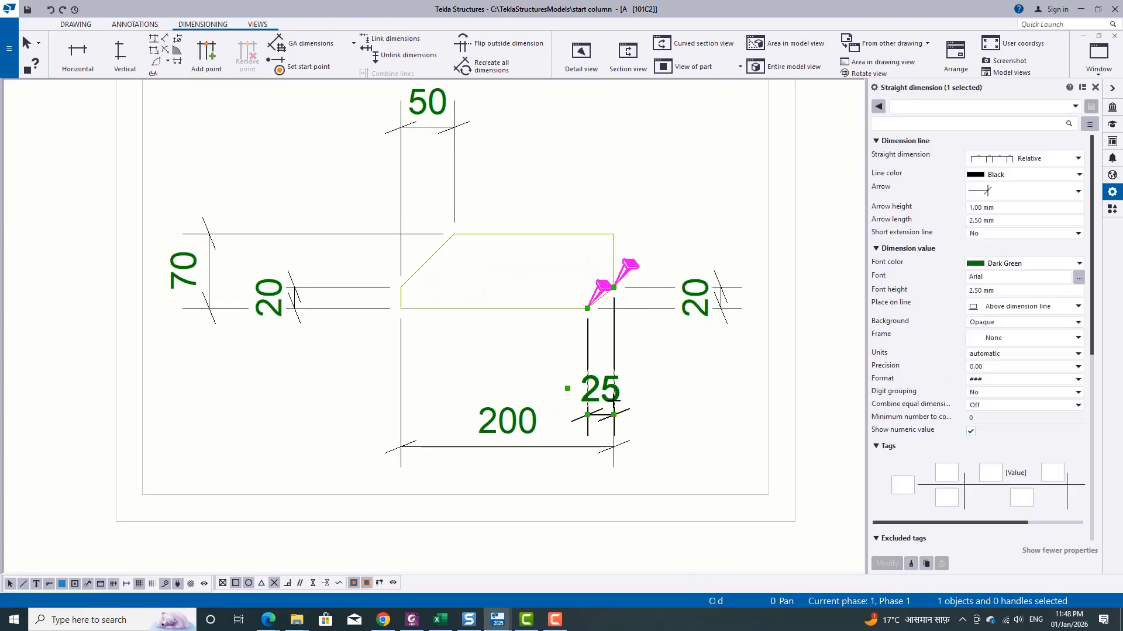
Move the 1003 plate's 25, 200, 20, 70 and 50 dimensions closer to its edges
drag(517, 424, 518, 375)
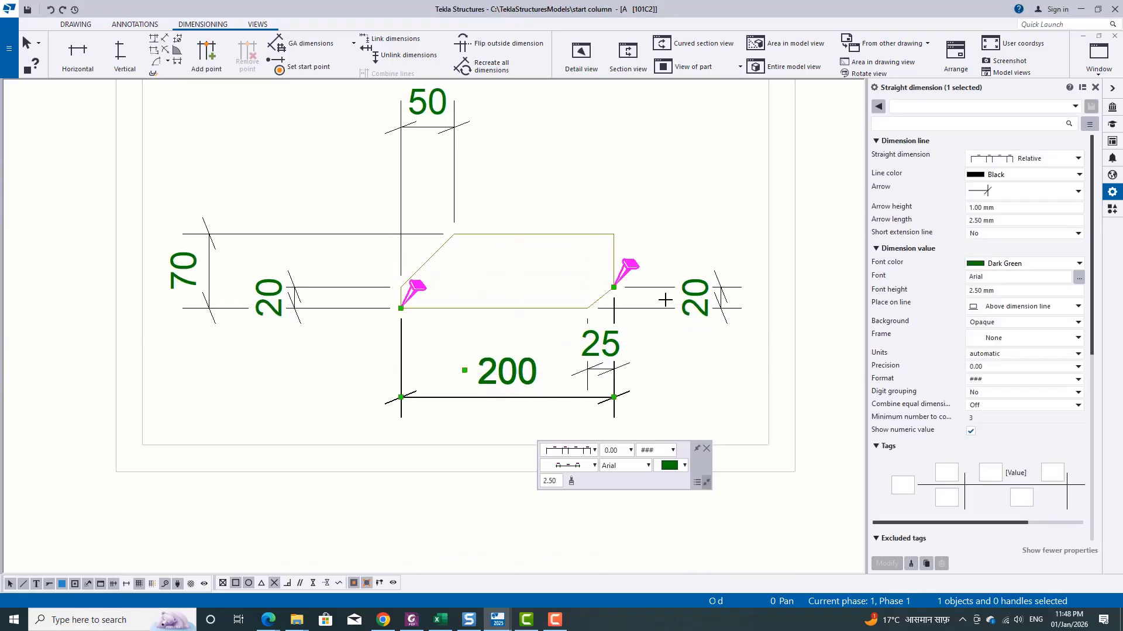
click(704, 298)
drag(251, 296, 324, 295)
drag(177, 269, 253, 275)
click(337, 404)
scroll(337, 404, down, 3)
scroll(388, 243, up, 3)
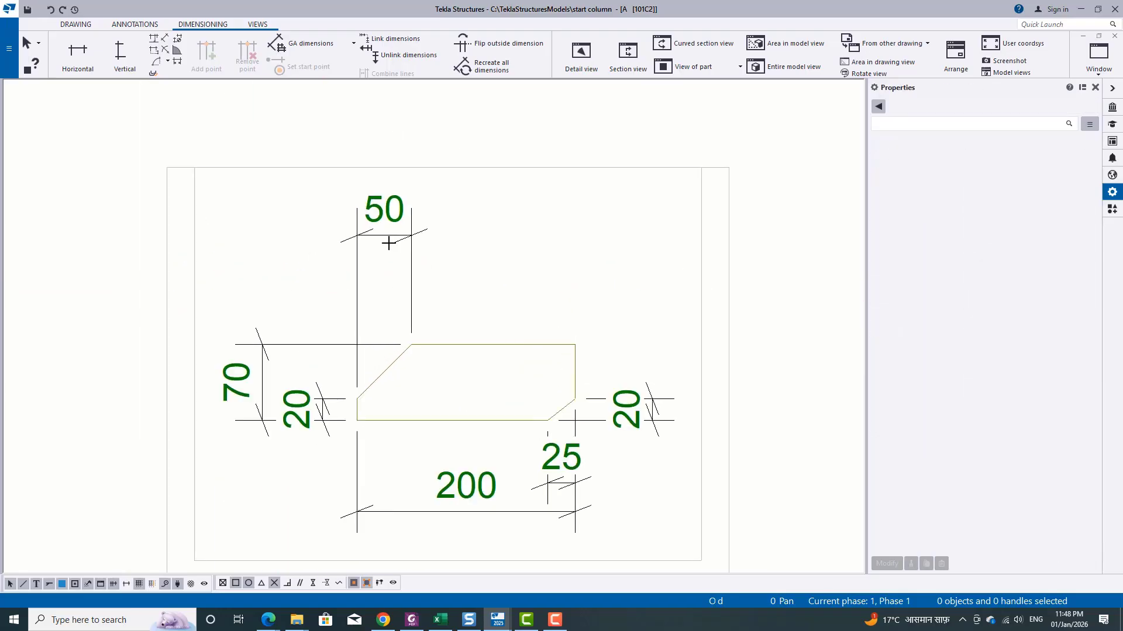
drag(383, 212, 378, 285)
click(315, 275)
middle_drag(524, 515, 516, 496)
scroll(517, 496, down, 4)
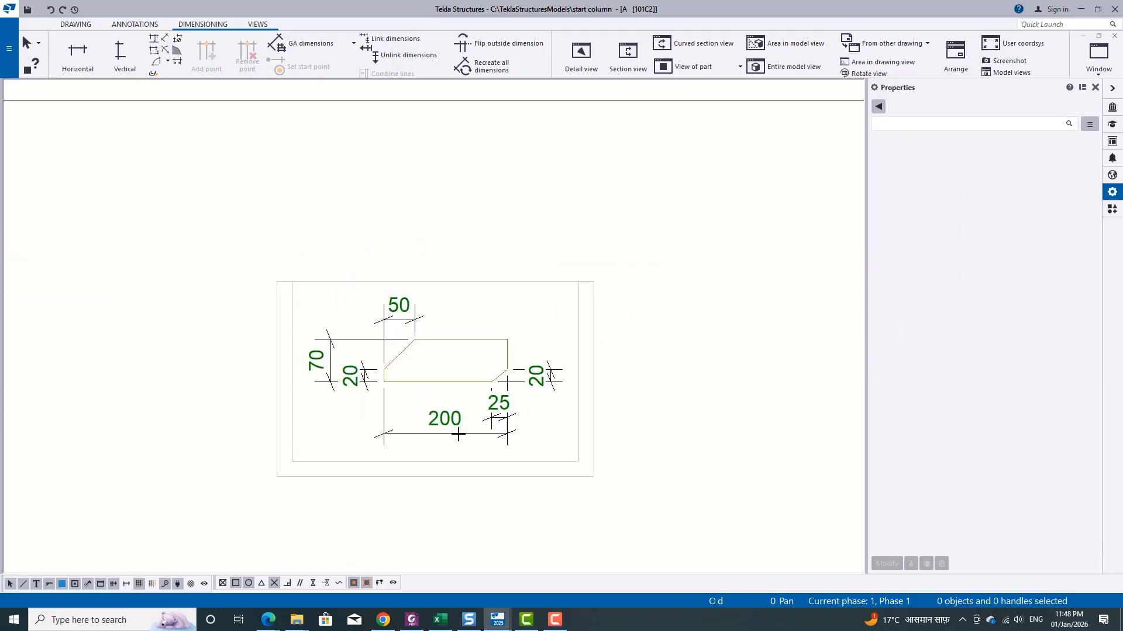
Add a part mark to the 1003 plate using applied mark properties and place it just above the plate's top edge
scroll(481, 381, up, 2)
right_click(492, 392)
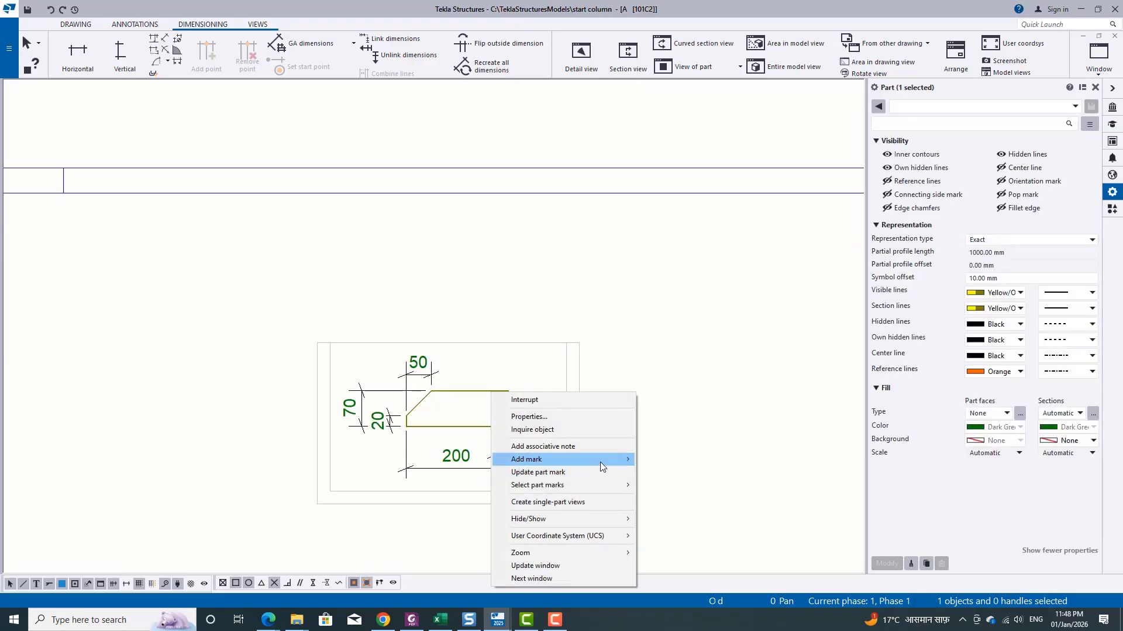
click(685, 473)
scroll(504, 371, up, 3)
mouse_move(499, 288)
mouse_down()
mouse_move(566, 296)
mouse_move(582, 273)
mouse_move(510, 374)
mouse_up()
click(412, 348)
Move the 1003 plate's single-part view inside the sheet frame, directly below the 1004 plate view
scroll(412, 348, down, 5)
mouse_move(646, 365)
middle_down()
mouse_move(534, 506)
mouse_move(580, 358)
middle_up()
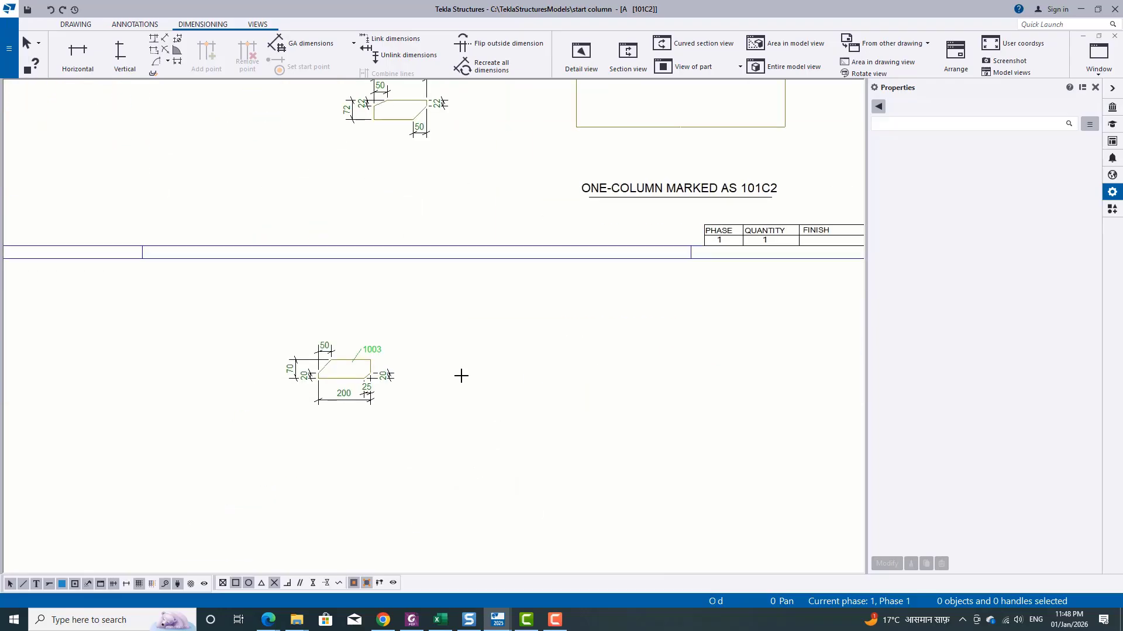
mouse_move(407, 380)
mouse_down()
mouse_move(404, 324)
mouse_move(441, 193)
mouse_move(454, 195)
mouse_up()
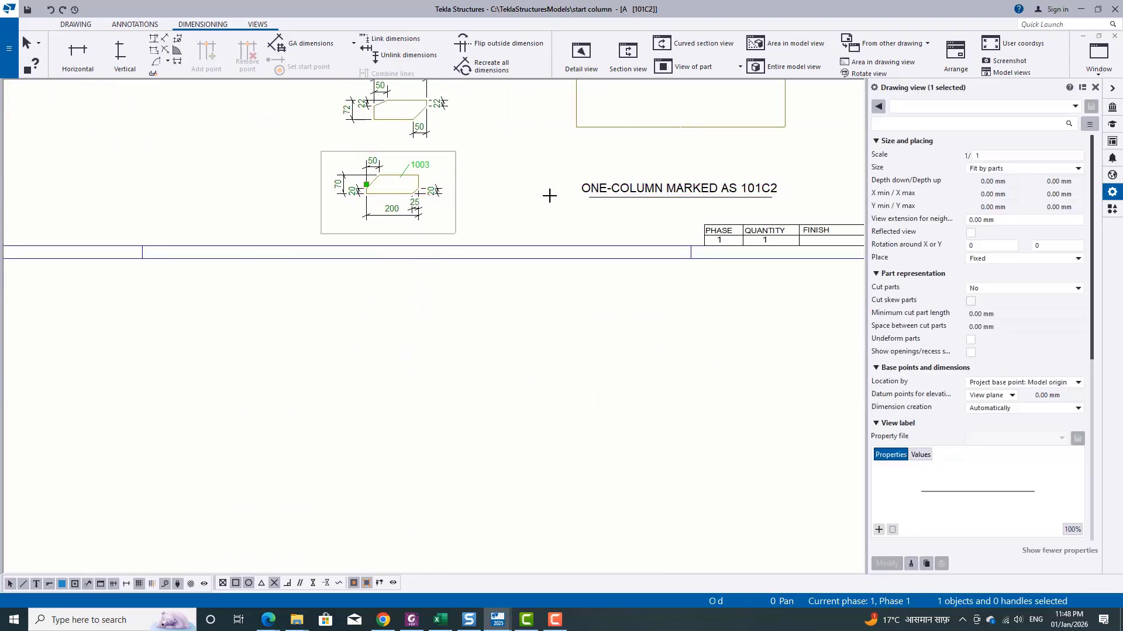
click(549, 195)
Add a part mark to the 1004 plate using applied mark properties and place it just below the plate's bottom edge
scroll(553, 270, down, 1)
middle_drag(553, 271, 619, 456)
scroll(476, 308, up, 3)
right_click(502, 294)
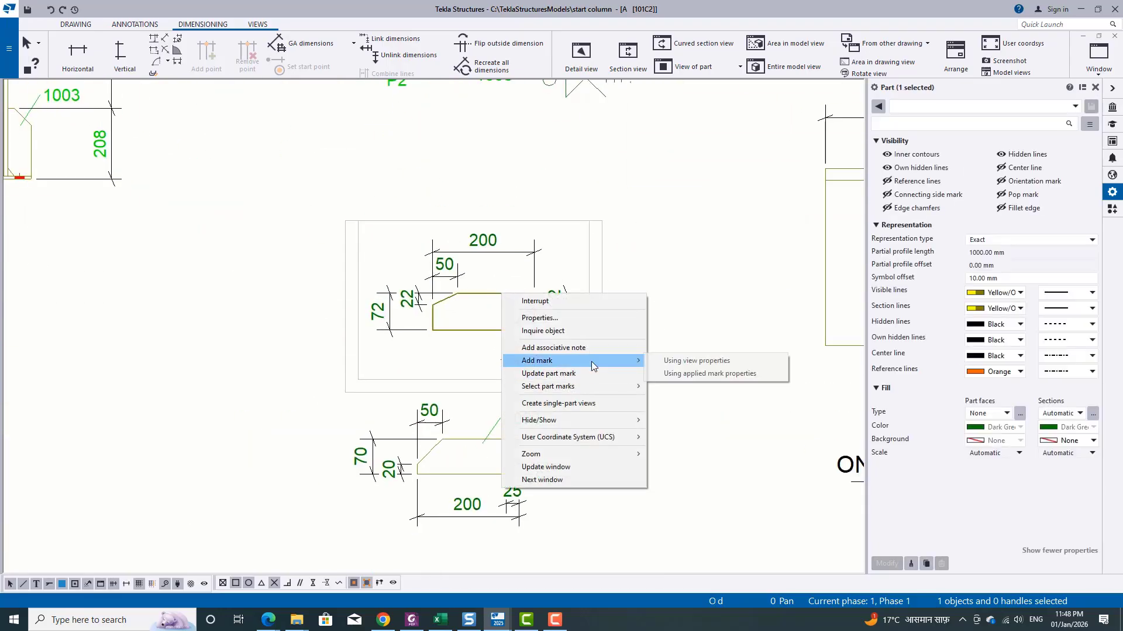
click(702, 373)
click(345, 393)
drag(345, 393, 385, 386)
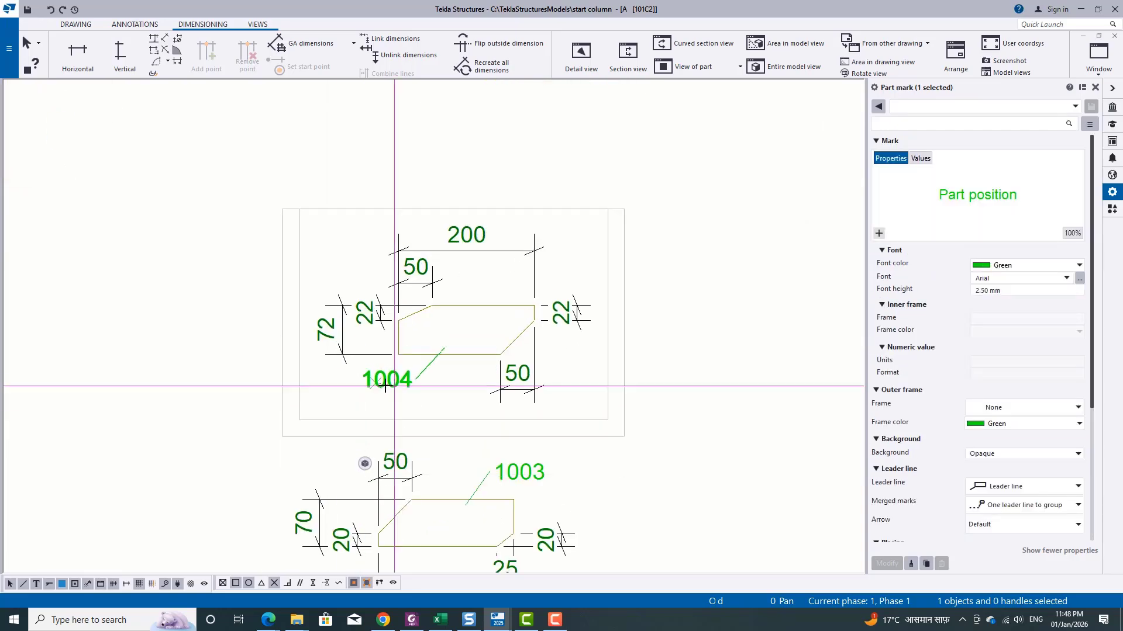
click(299, 412)
Add a part mark using view properties to the lowest 7992 profile view and move the P5 mark closer to its bottom edge
scroll(297, 425, down, 4)
scroll(534, 414, up, 1)
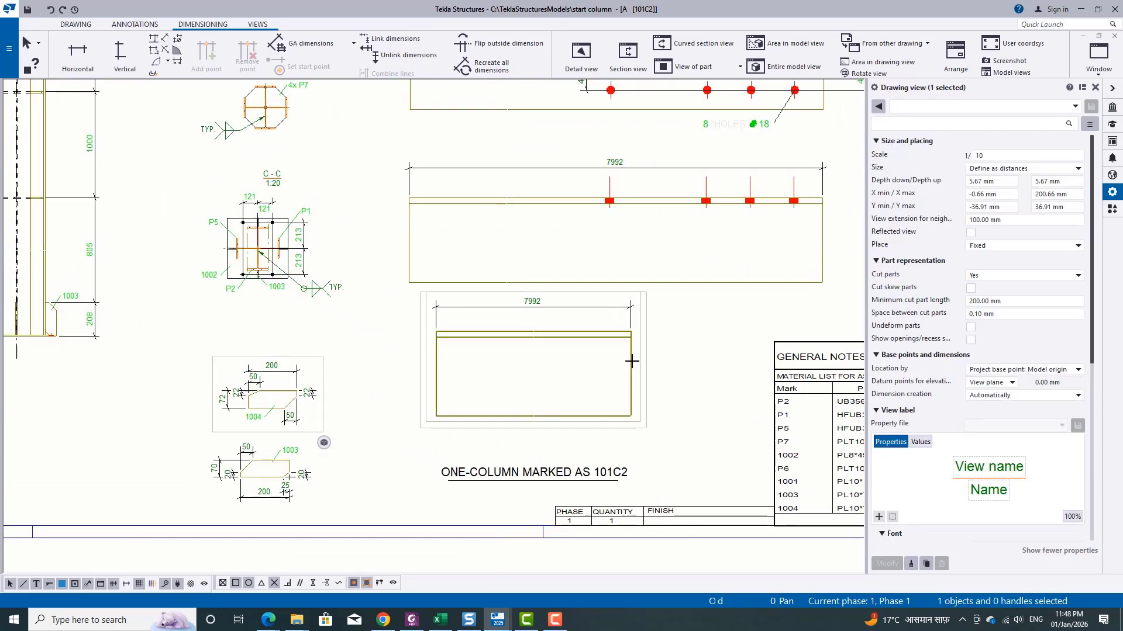
right_click(632, 362)
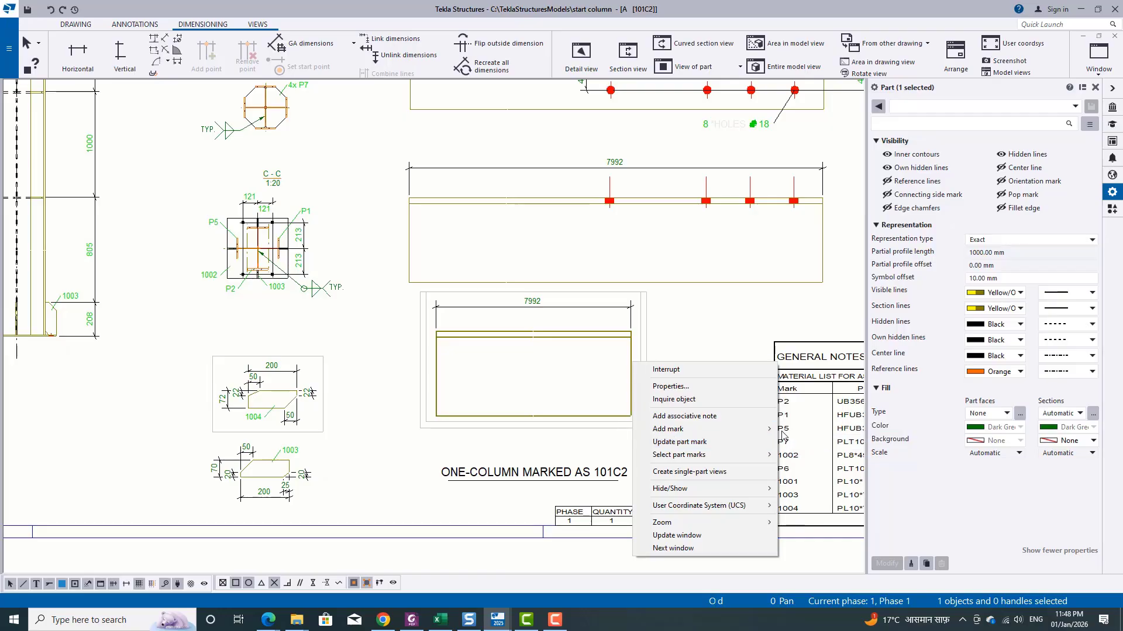
click(827, 429)
scroll(654, 384, up, 6)
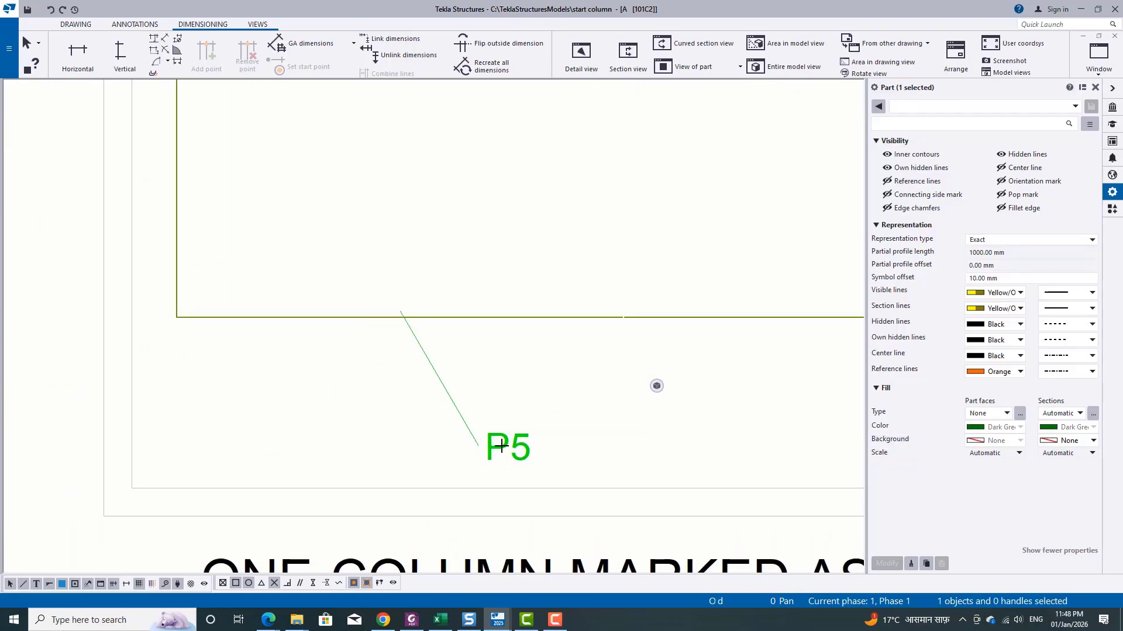
click(470, 383)
drag(470, 382, 475, 365)
click(418, 428)
Add a part mark using view properties to the profile view above P5 and move the P1 mark closer to its bottom edge
scroll(428, 444, down, 2)
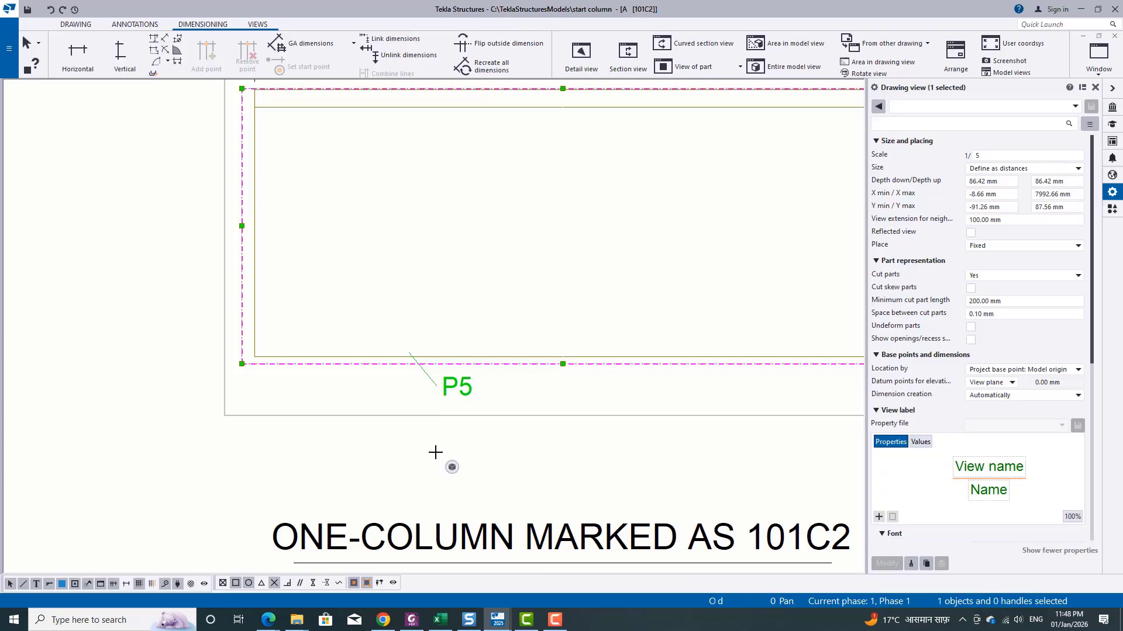
scroll(328, 380, down, 2)
scroll(497, 398, down, 5)
click(599, 357)
scroll(679, 266, up, 2)
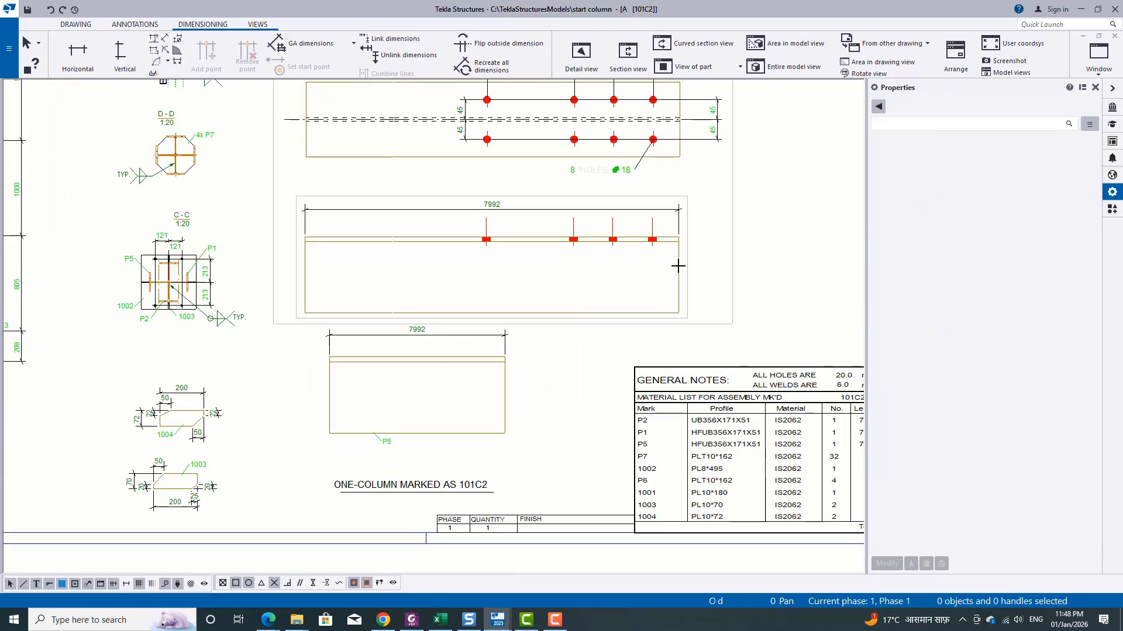
right_click(678, 266)
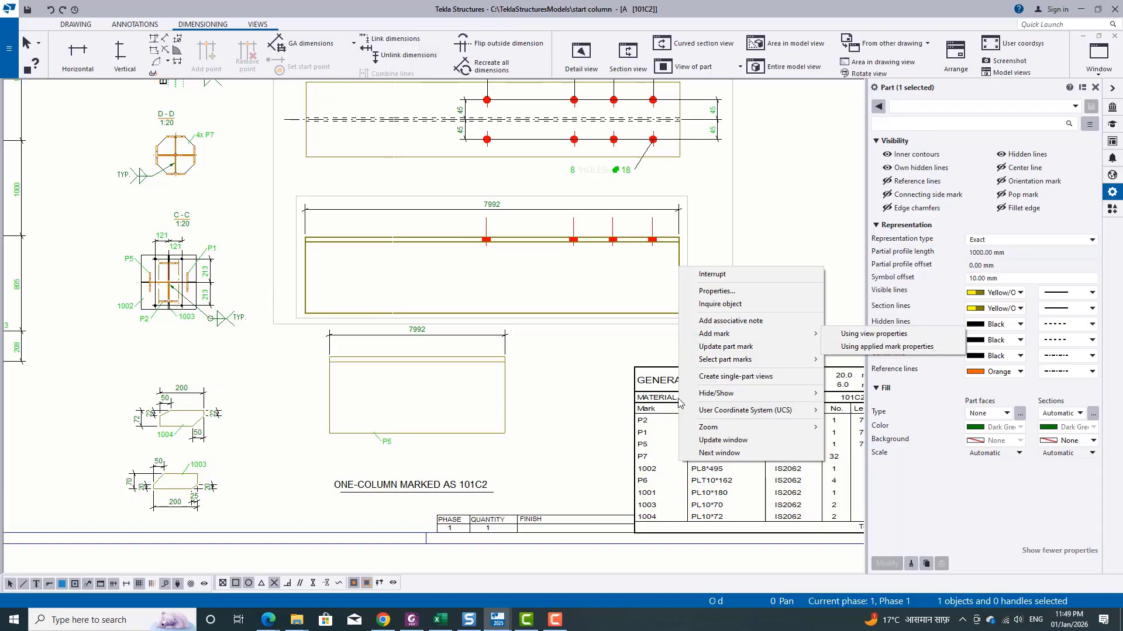
click(871, 334)
scroll(345, 331, up, 3)
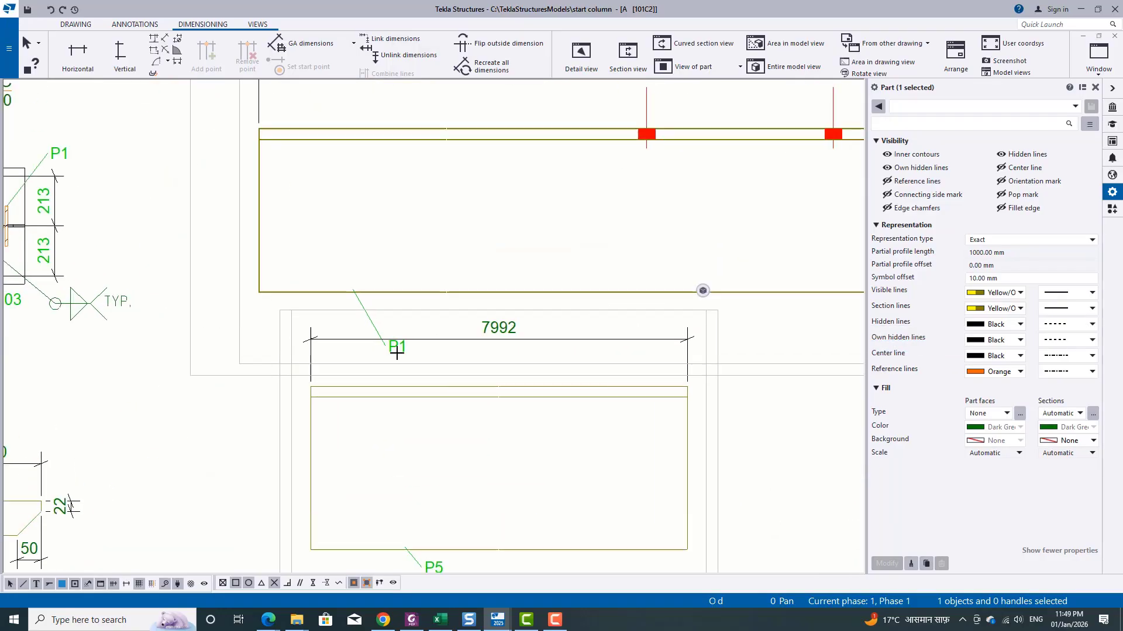
click(391, 346)
click(328, 271)
scroll(462, 395, down, 6)
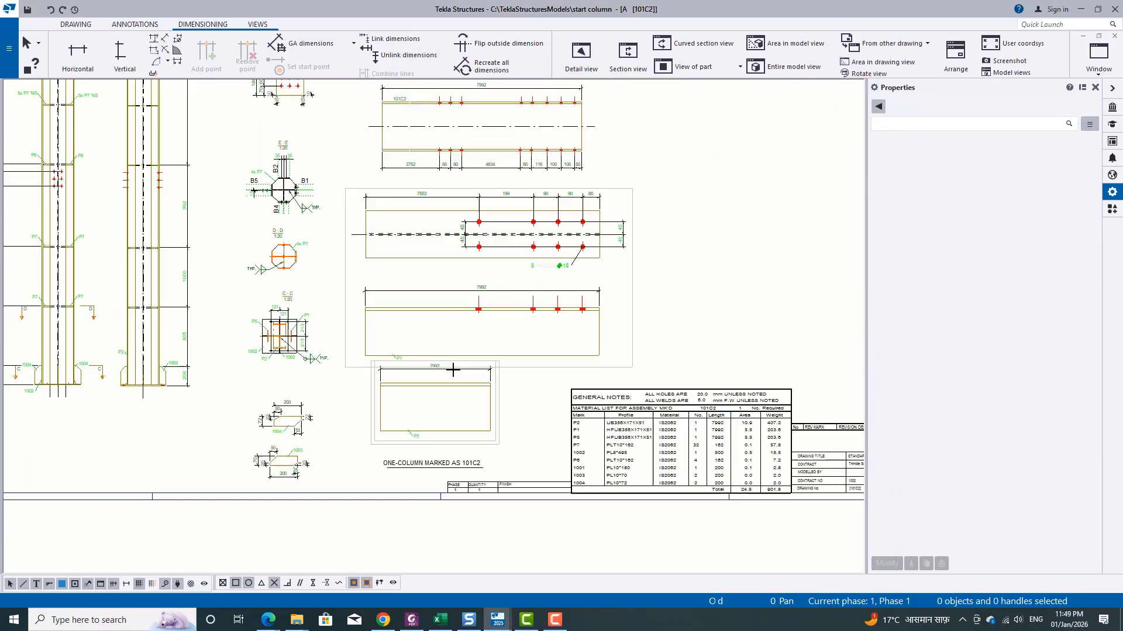
Create single-part views of the stiffener plate marked P6 in the column's front view
scroll(337, 382, up, 5)
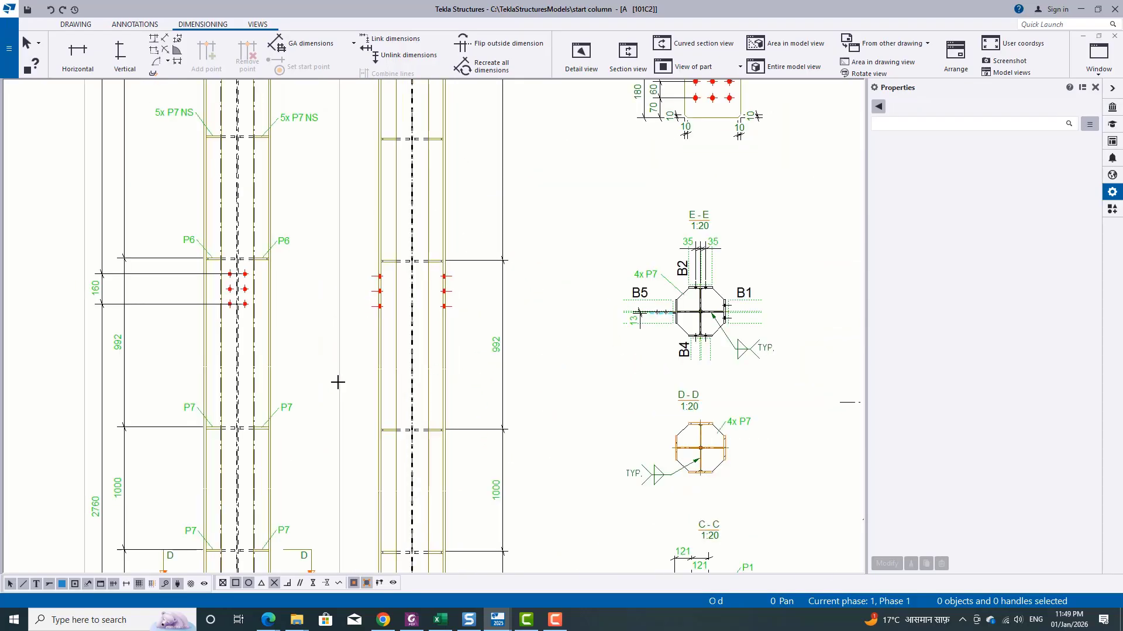
scroll(283, 291, up, 4)
right_click(287, 315)
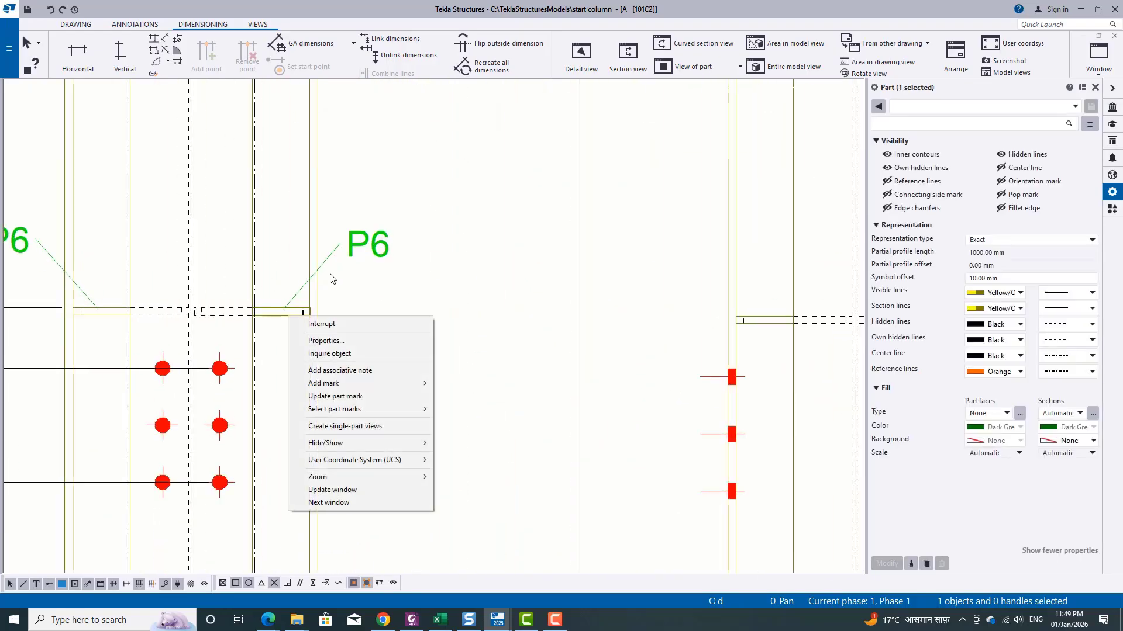
click(394, 426)
scroll(489, 306, down, 8)
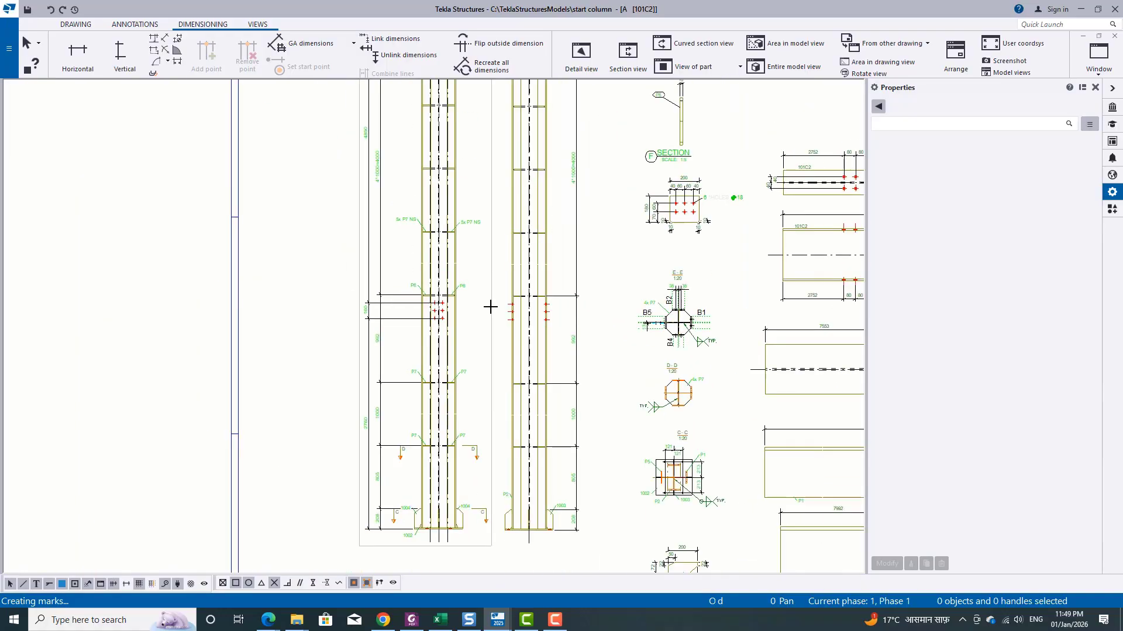
Delete the edge view and section view F from the P6 plate's single-part views, keeping only the face view
scroll(480, 444, up, 5)
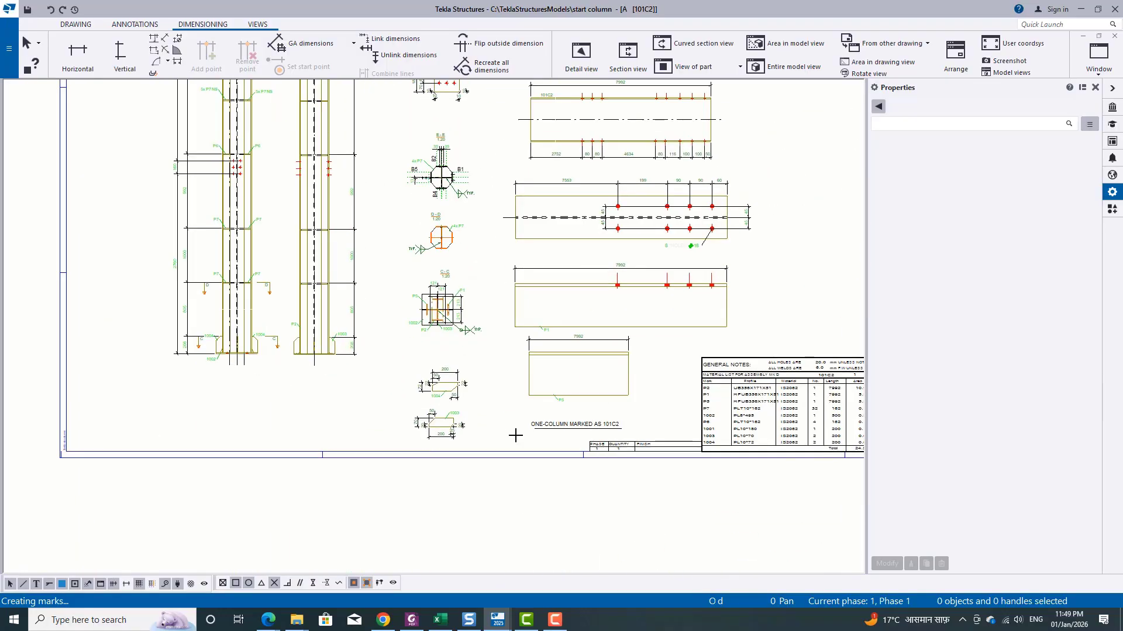
scroll(525, 311, up, 5)
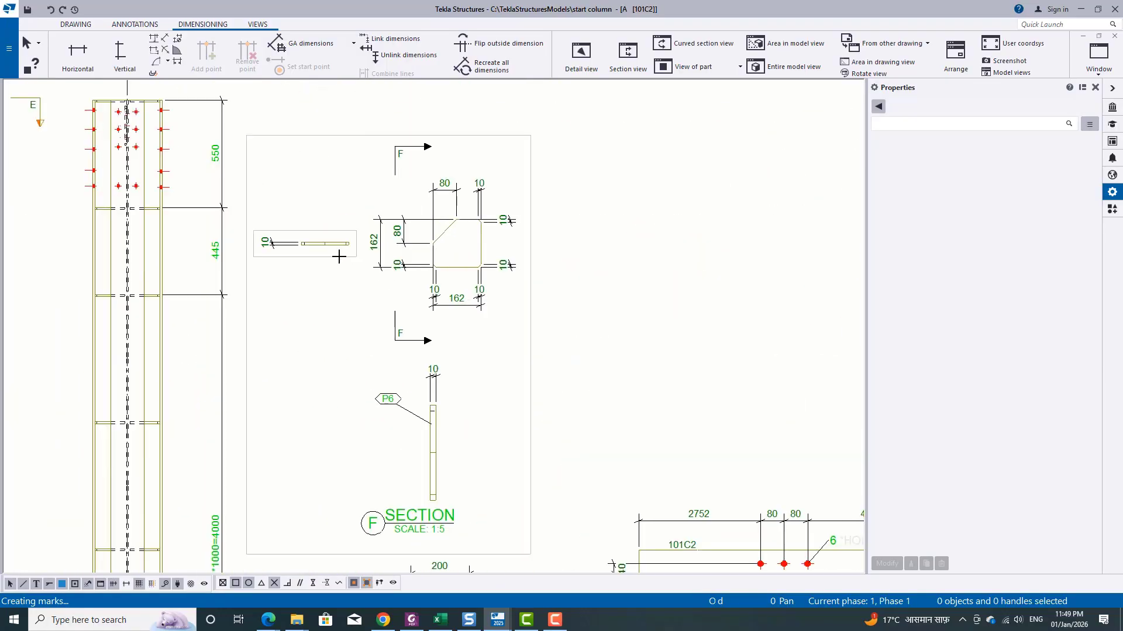
key(Delete)
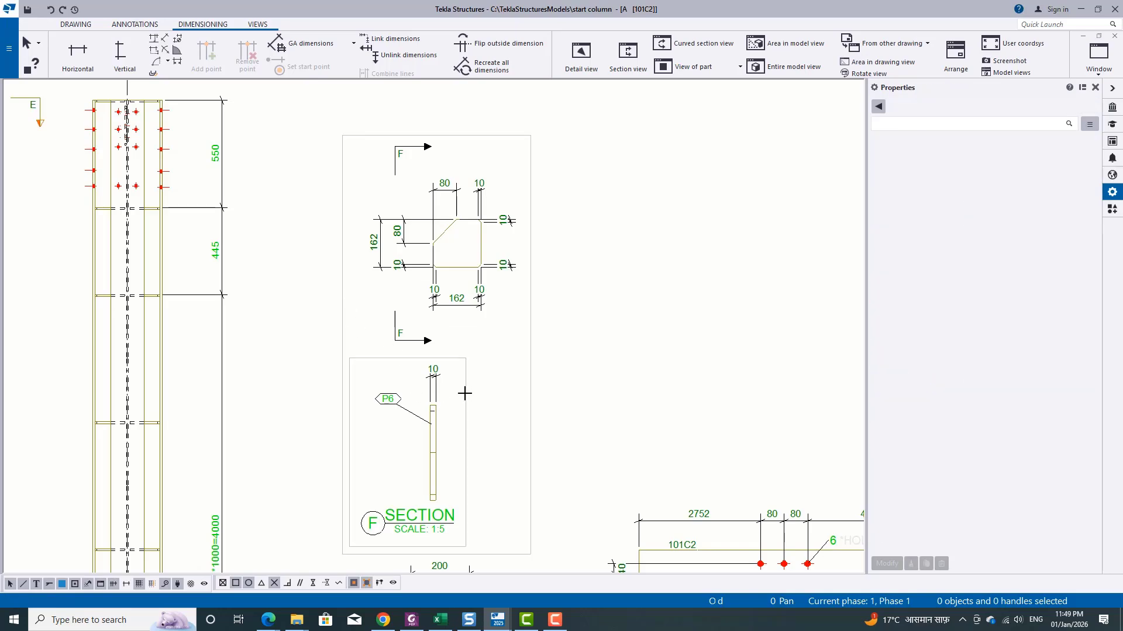
middle_drag(503, 237, 519, 279)
scroll(509, 260, up, 5)
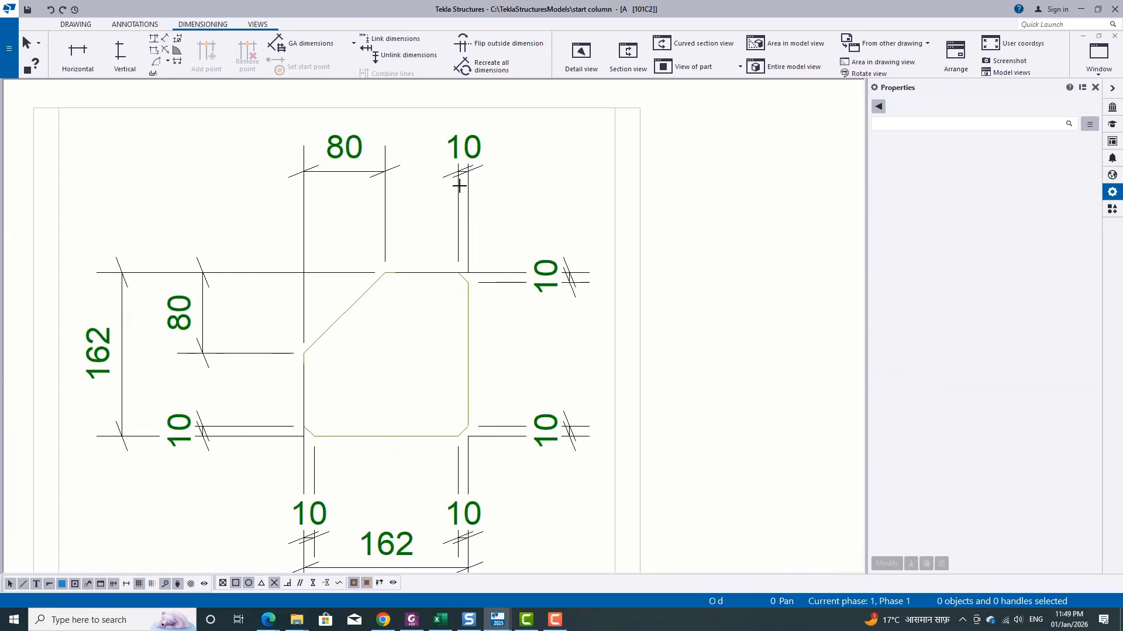
Move the P6 plate's upper-right 10 mm chamfer dimensions and its bottom 10 and 162 mm dimensions closer to the outline
drag(471, 141, 472, 212)
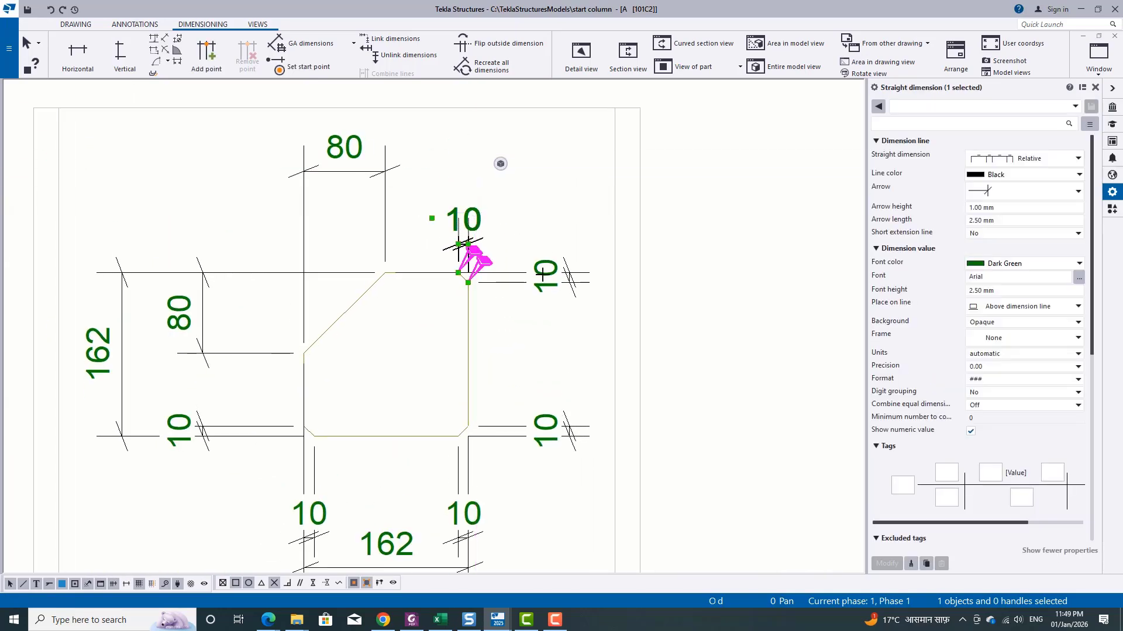
click(506, 348)
middle_drag(375, 429, 444, 236)
scroll(443, 368, up, 1)
click(375, 316)
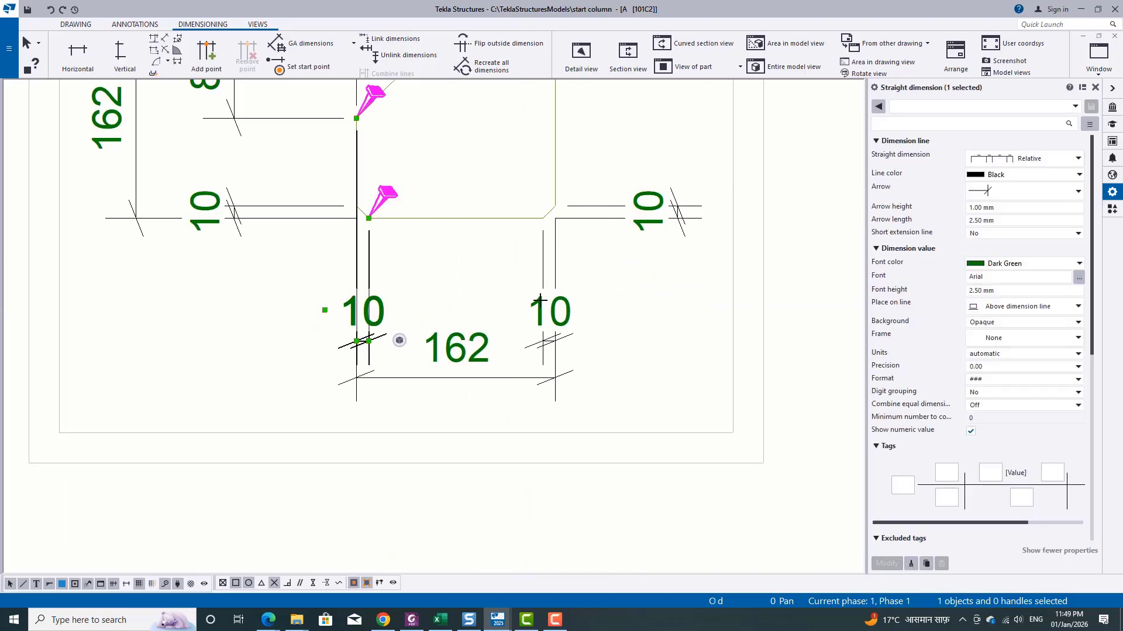
drag(559, 317, 564, 261)
click(457, 320)
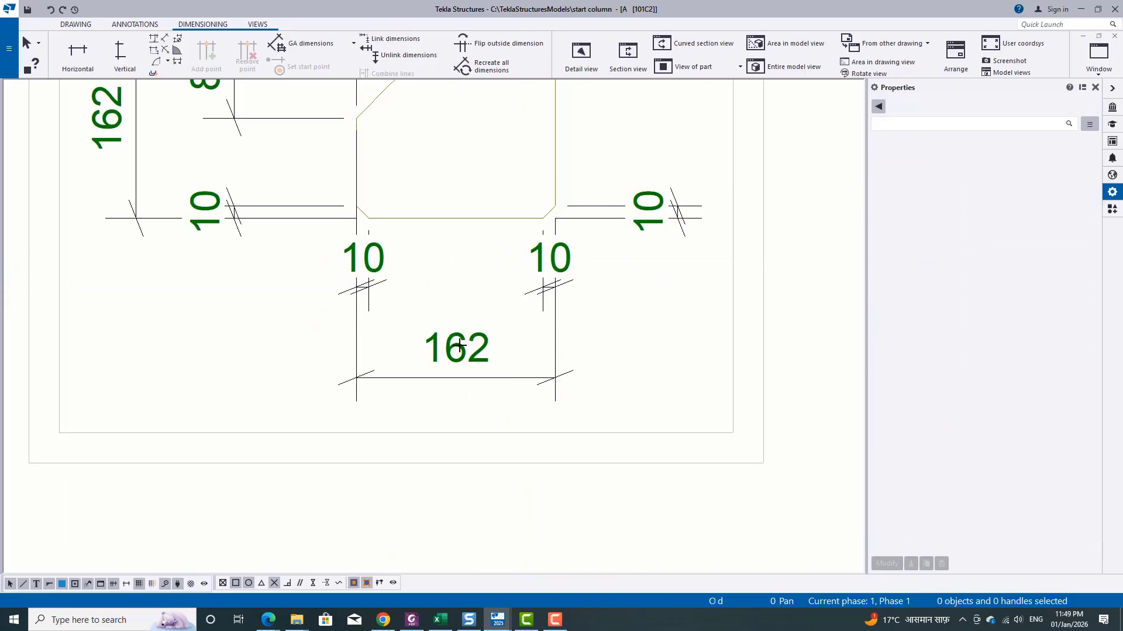
drag(446, 353, 445, 290)
click(452, 356)
Move the P6 plate's left 10, 80 and 162 mm dimensions and its top 80 mm dimension closer to the outline
scroll(298, 295, down, 3)
middle_drag(245, 231, 298, 295)
scroll(300, 296, up, 1)
click(275, 320)
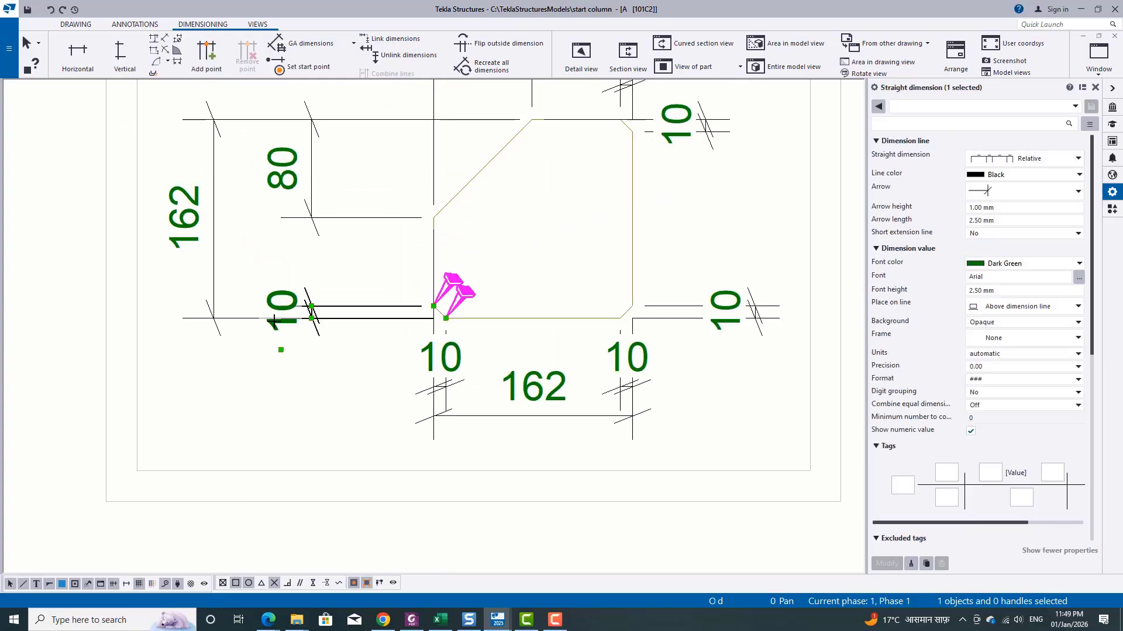
drag(390, 303, 361, 304)
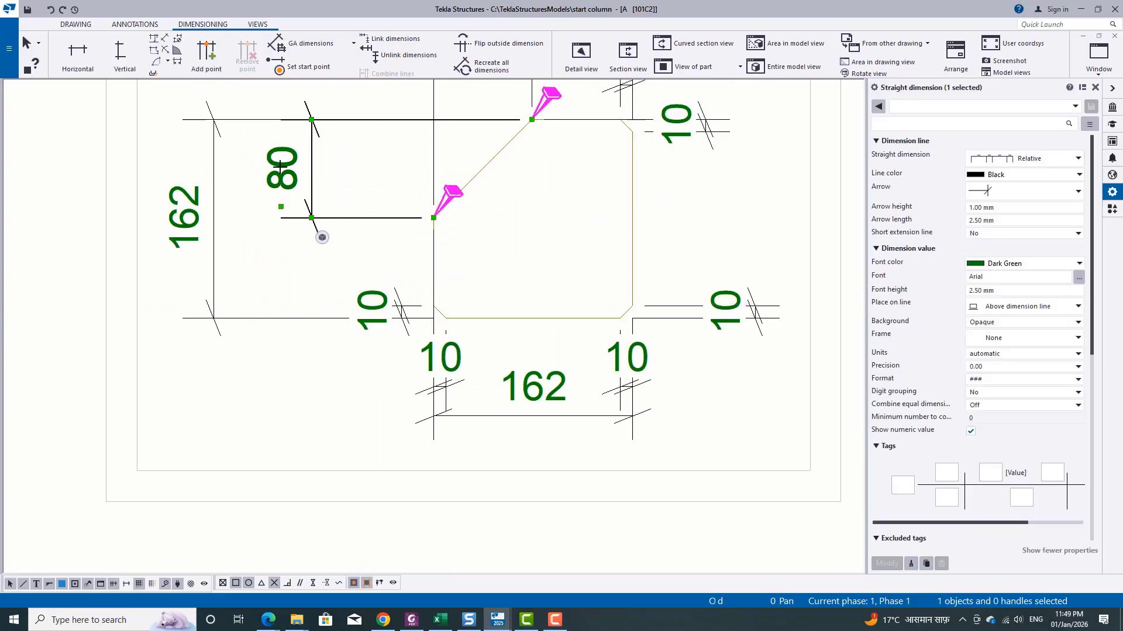
mouse_move(198, 195)
mouse_down()
mouse_move(208, 213)
mouse_move(307, 218)
mouse_up()
click(216, 263)
scroll(267, 358, down, 2)
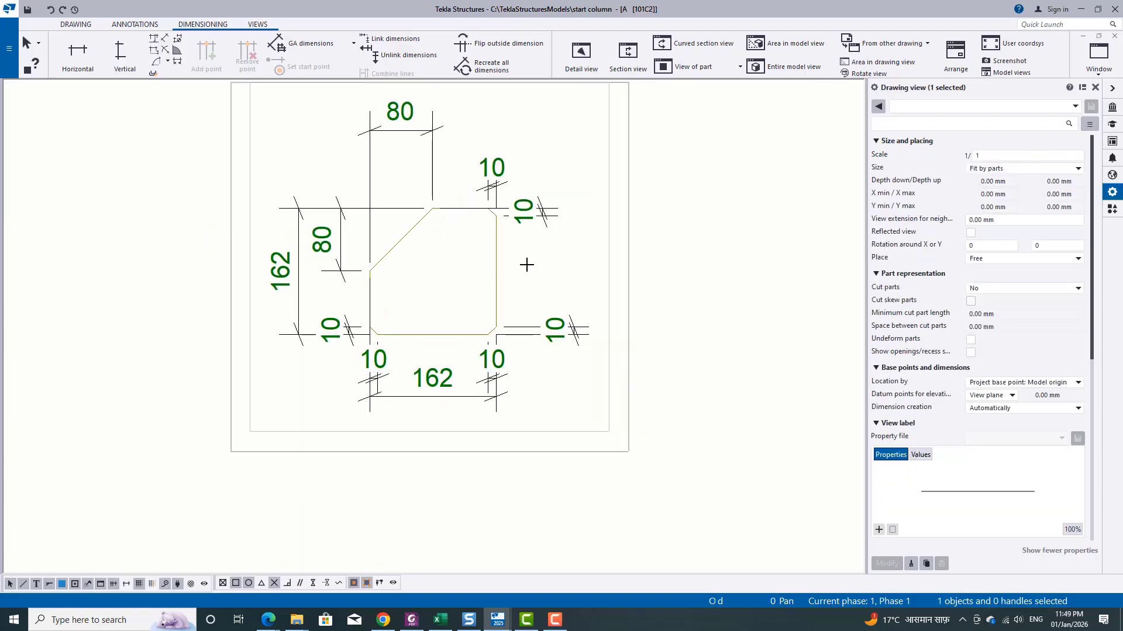
scroll(404, 165, up, 2)
drag(402, 164, 402, 237)
key(Escape)
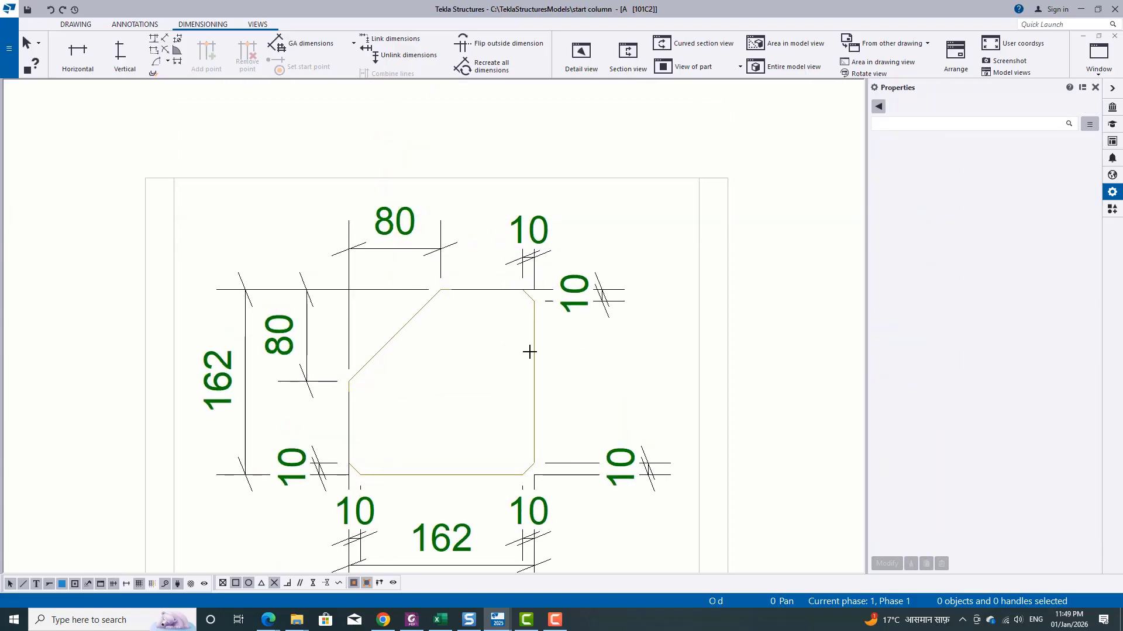
Add a part mark to the P6 plate's single-part view and place it just outside the plate's right edge
right_click(533, 342)
click(740, 422)
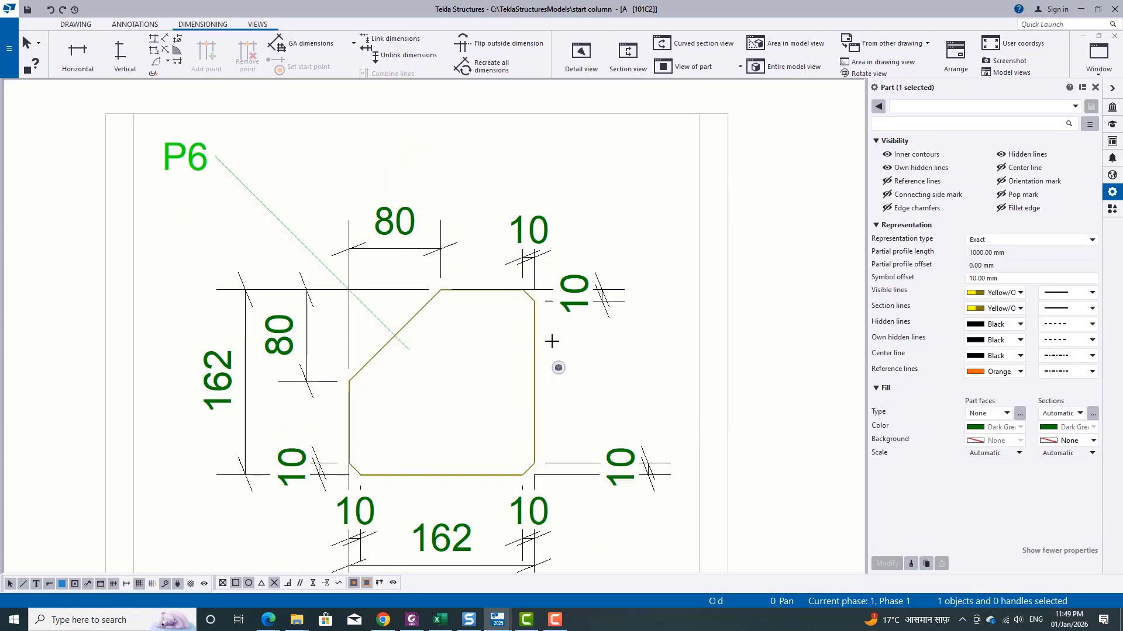
scroll(488, 271, down, 2)
drag(313, 238, 506, 350)
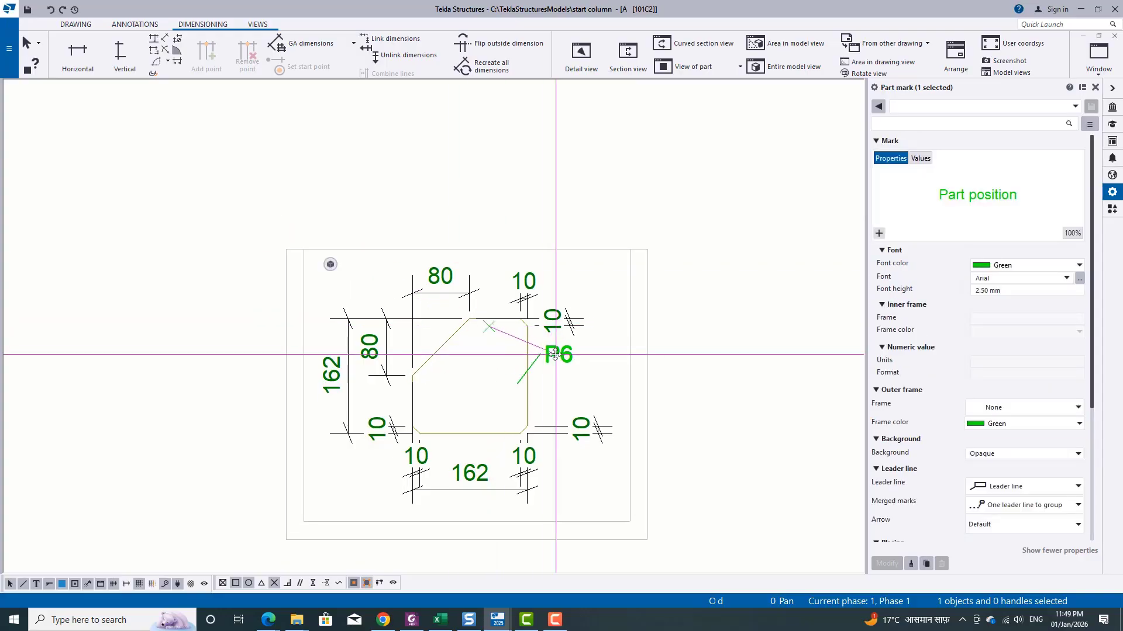
scroll(518, 366, down, 2)
click(608, 376)
Move the P6 plate's single-part view down to sit directly above the 200 mm wide plate view with six holes
scroll(449, 372, down, 4)
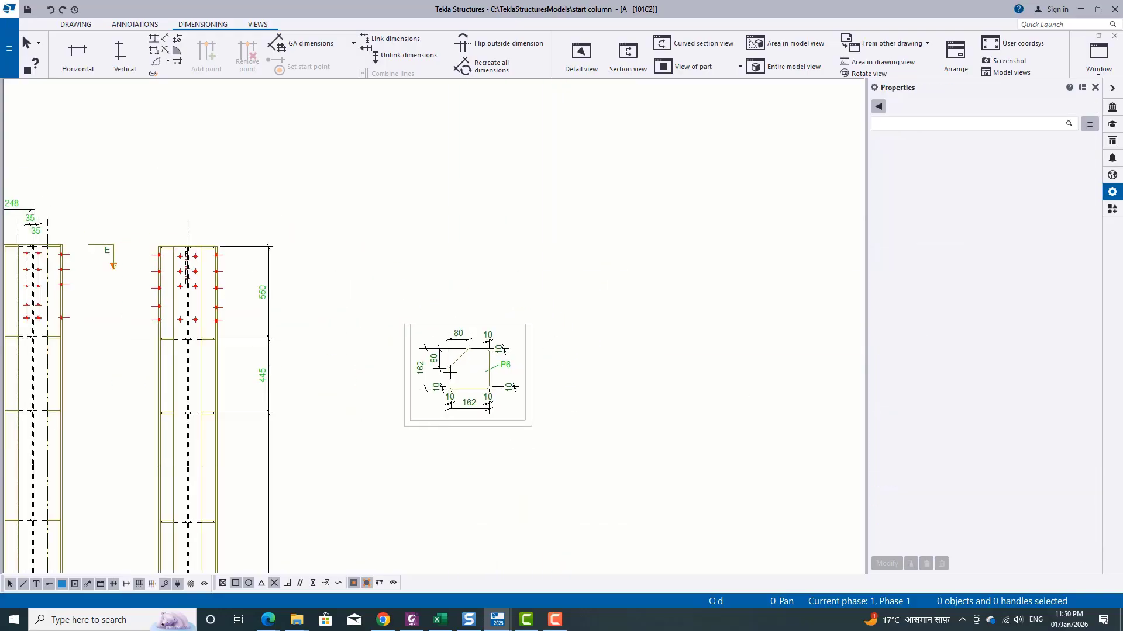
middle_drag(533, 482, 581, 355)
scroll(526, 268, up, 2)
drag(560, 252, 552, 465)
click(620, 336)
Create single-part views of the stiffener plate marked 5x P7 NS in the column's front view
scroll(619, 336, down, 1)
middle_drag(220, 237, 436, 257)
scroll(437, 257, up, 1)
scroll(420, 291, up, 4)
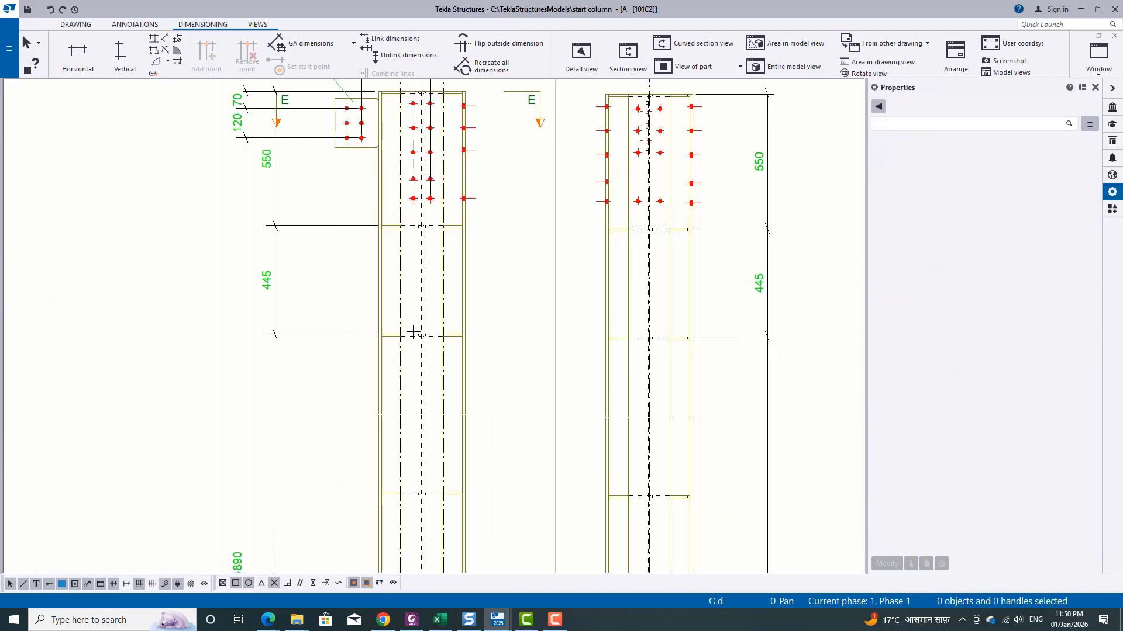
scroll(423, 305, down, 5)
middle_drag(444, 419, 448, 173)
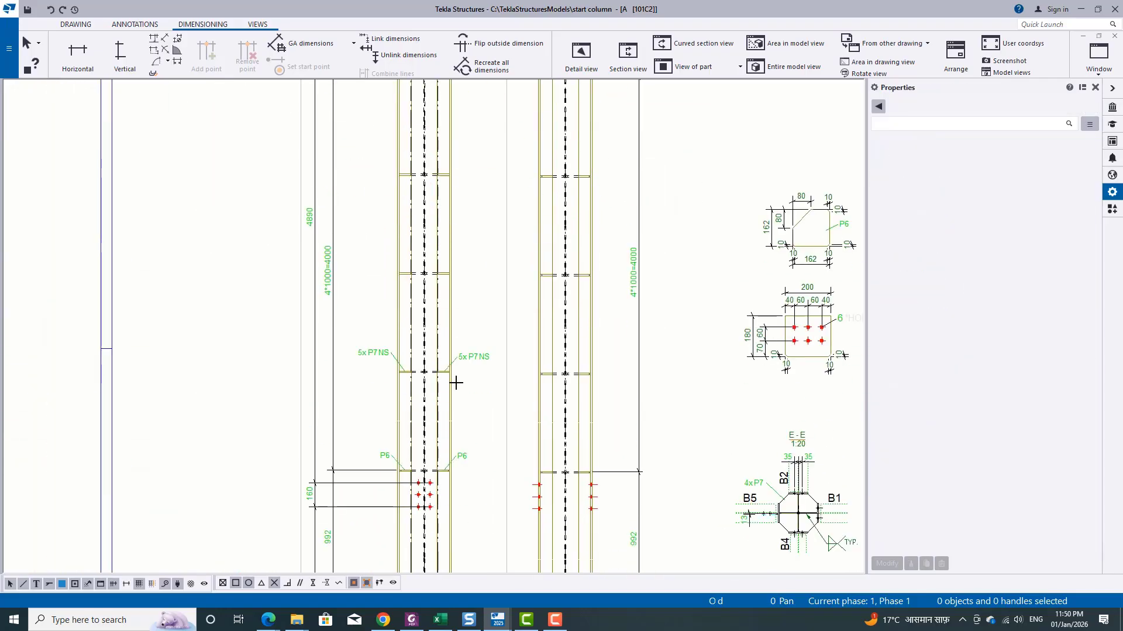
scroll(450, 386, up, 4)
right_click(461, 365)
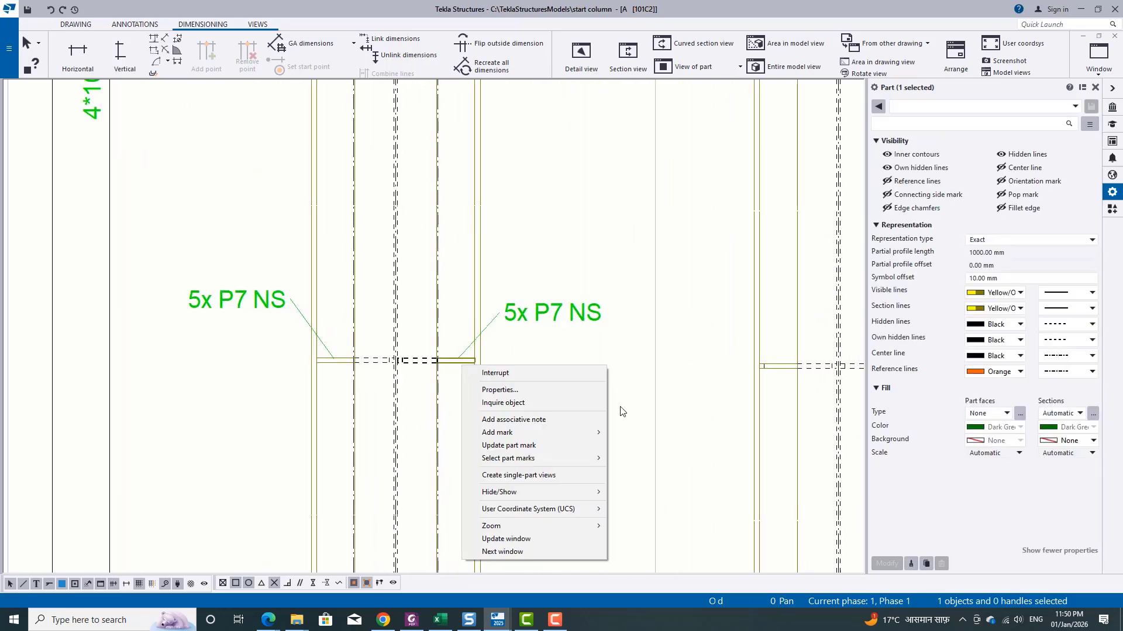
click(587, 439)
scroll(484, 389, down, 5)
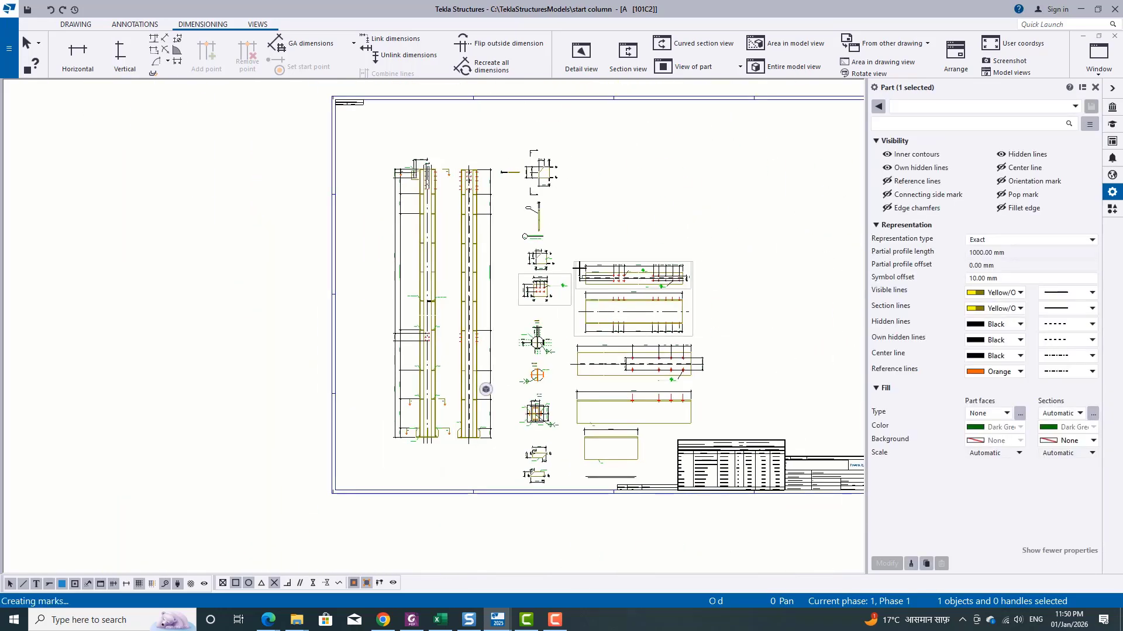
Delete the edge view and section view F from the P7 plate's single-part views, keeping only the face view
scroll(486, 389, up, 3)
scroll(514, 240, up, 2)
click(417, 281)
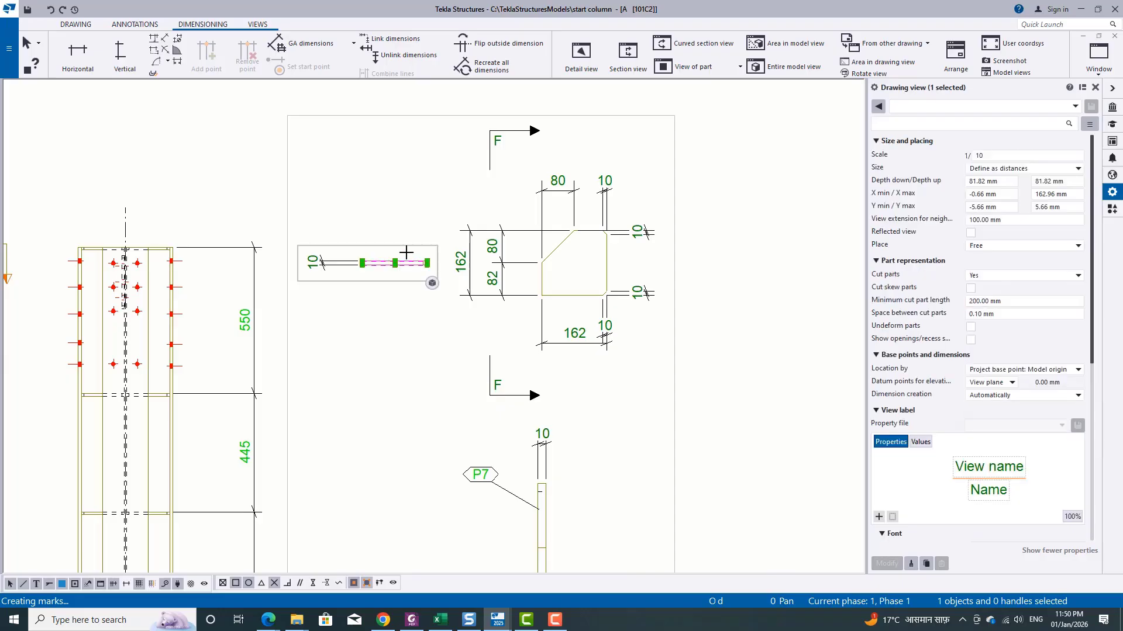
key(Delete)
click(664, 262)
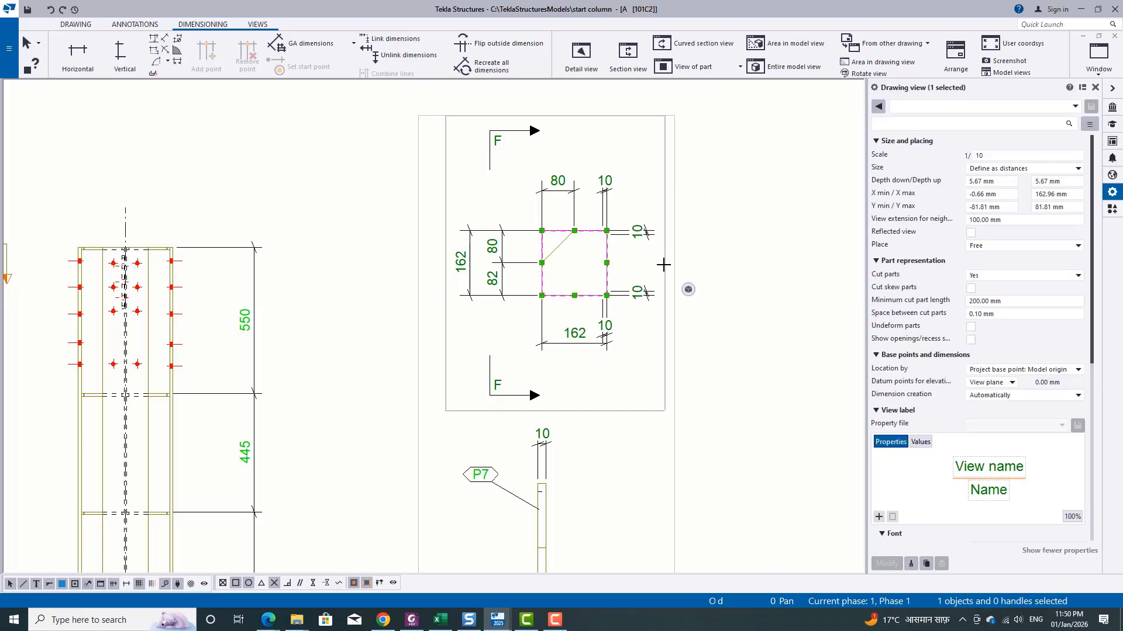
mouse_move(665, 262)
mouse_down()
mouse_move(642, 252)
mouse_move(650, 248)
mouse_up()
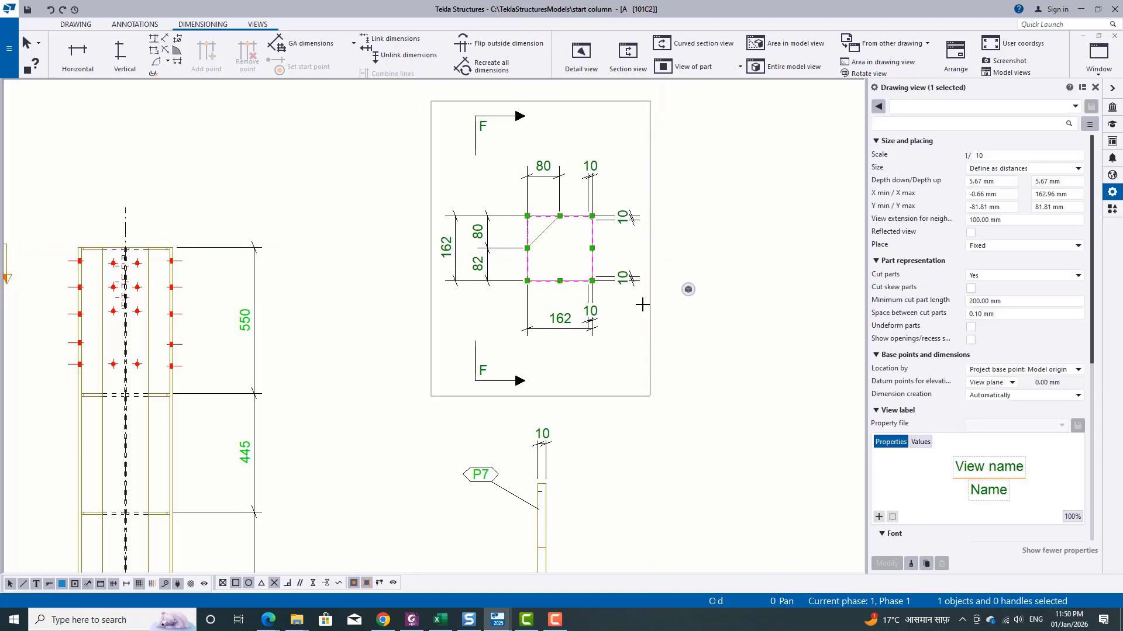
click(588, 460)
key(Delete)
scroll(545, 414, down, 2)
middle_drag(577, 346, 579, 353)
scroll(572, 327, up, 3)
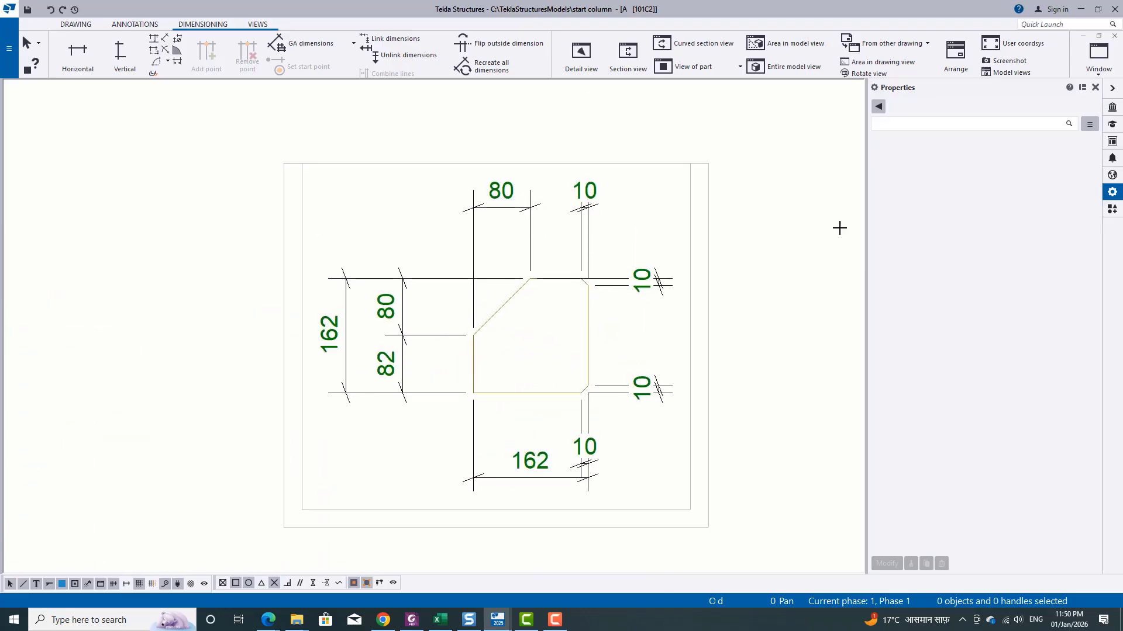
Add a part mark to the P7 plate using applied mark properties and move it close to the plate's cut corner
right_click(587, 325)
mouse_move(685, 395)
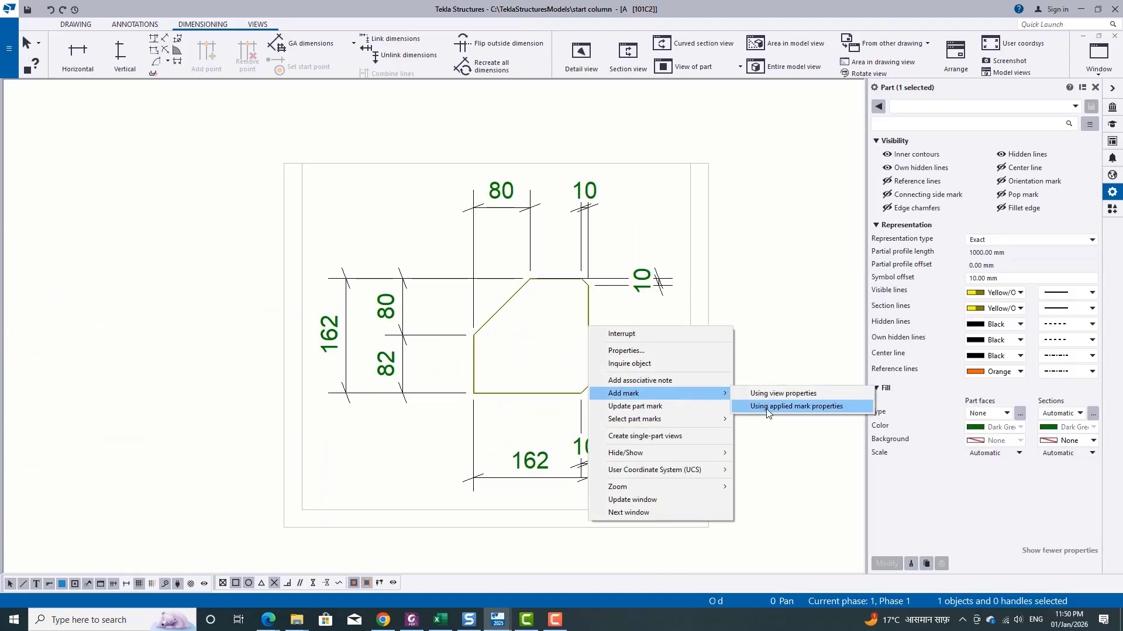
click(766, 410)
scroll(380, 220, up, 3)
drag(362, 189, 452, 270)
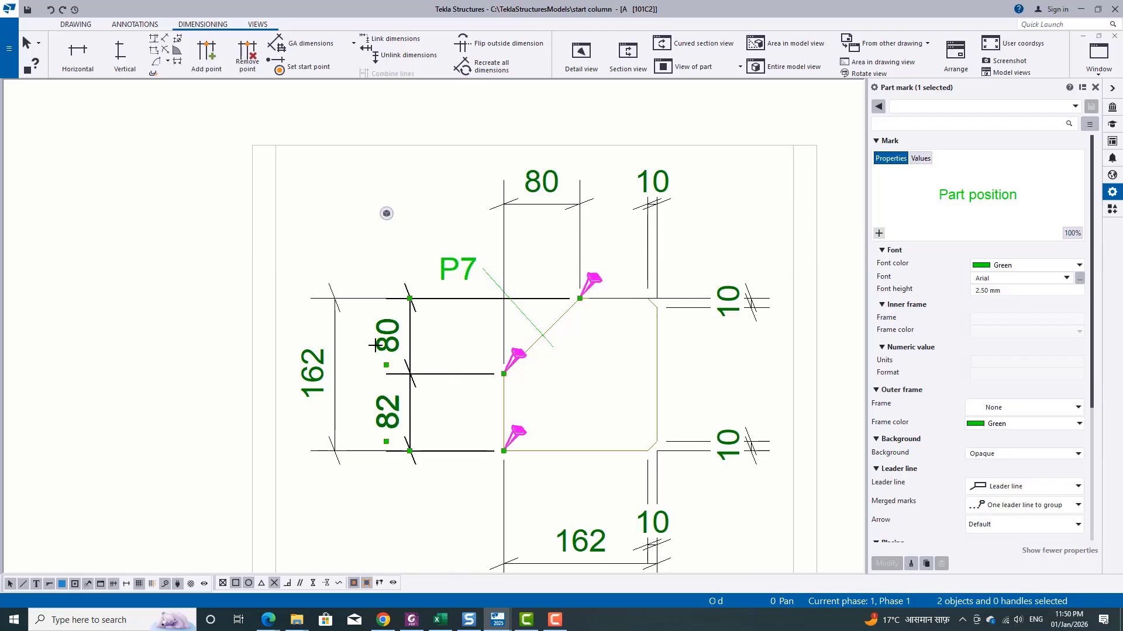
Move the P7 plate's left, top and bottom dimensions closer to the plate outline
drag(376, 345, 448, 353)
drag(537, 181, 539, 242)
click(660, 181)
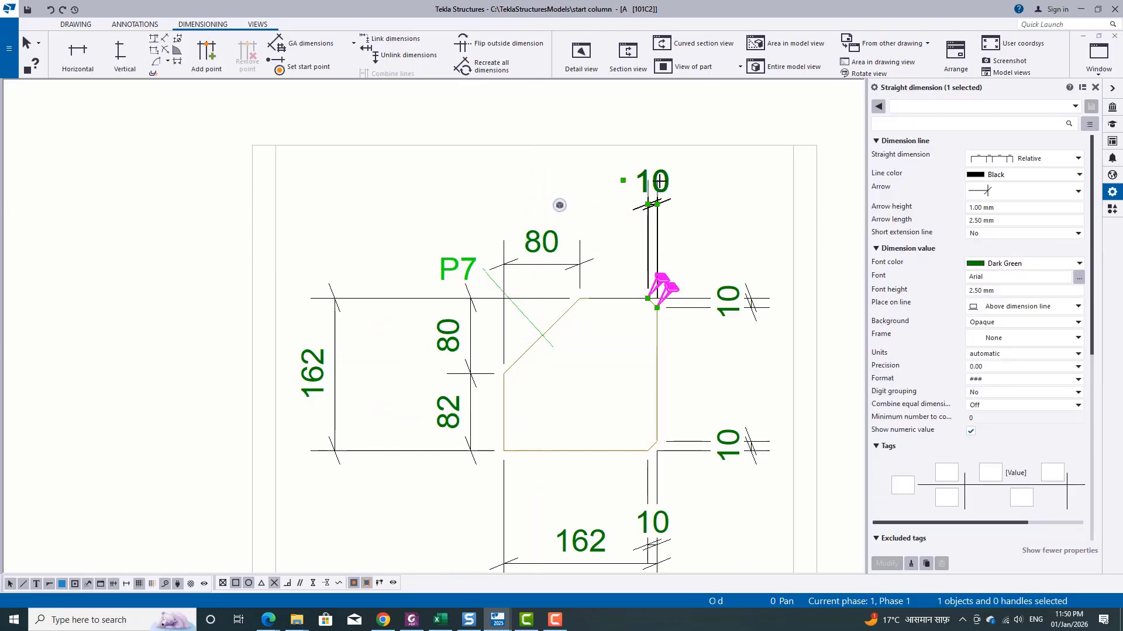
drag(660, 181, 660, 241)
drag(652, 522, 655, 488)
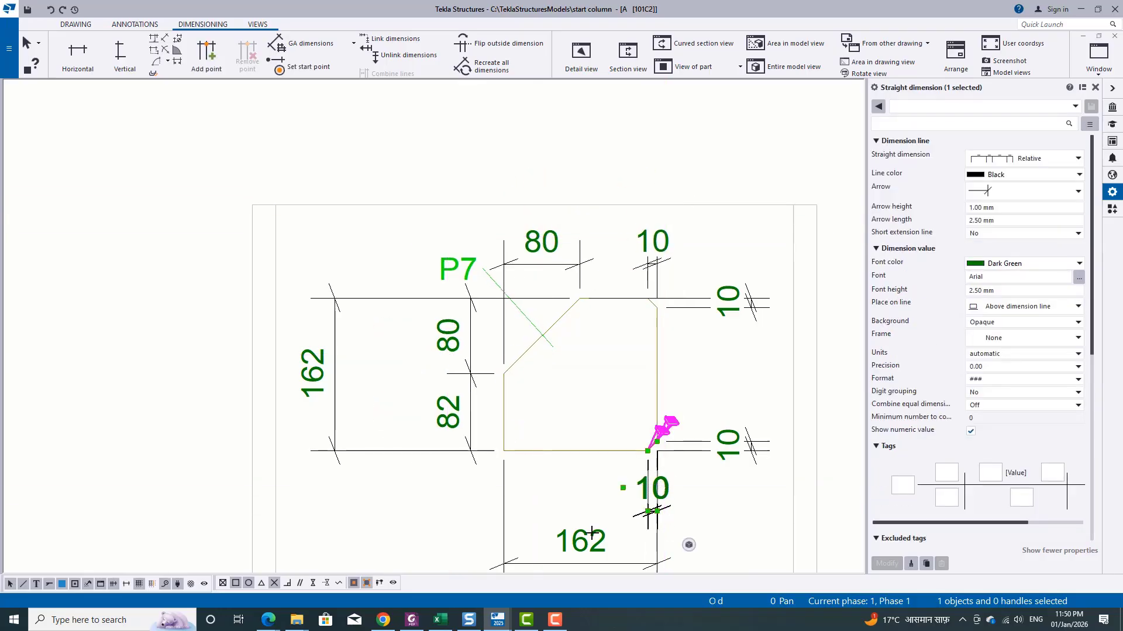
drag(592, 533, 564, 507)
drag(320, 367, 408, 360)
click(269, 323)
Move the P7 plate's single-part view down to sit directly above the P6 plate view
scroll(376, 361, down, 4)
middle_drag(461, 423, 525, 210)
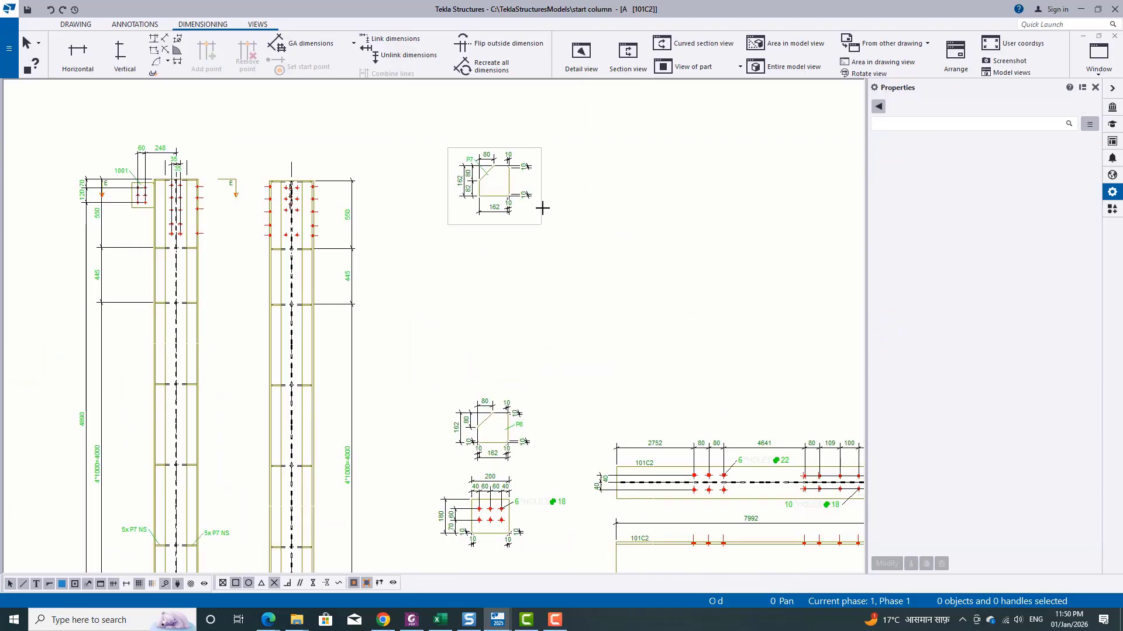
drag(541, 199, 541, 373)
click(591, 359)
scroll(591, 359, down, 4)
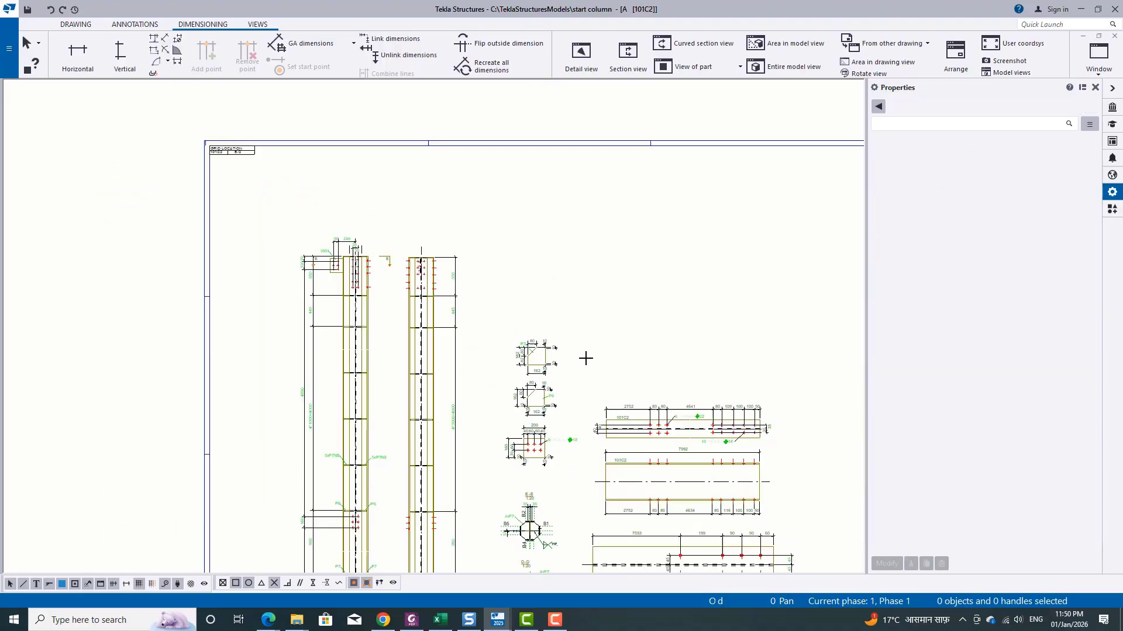
middle_drag(488, 435, 496, 324)
scroll(495, 324, down, 3)
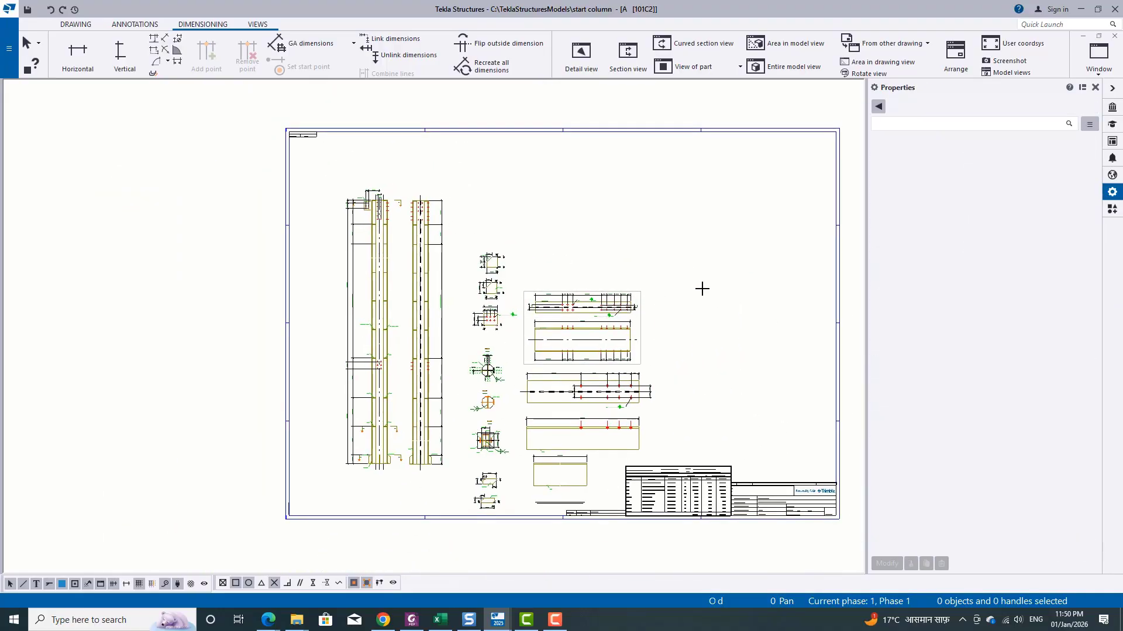